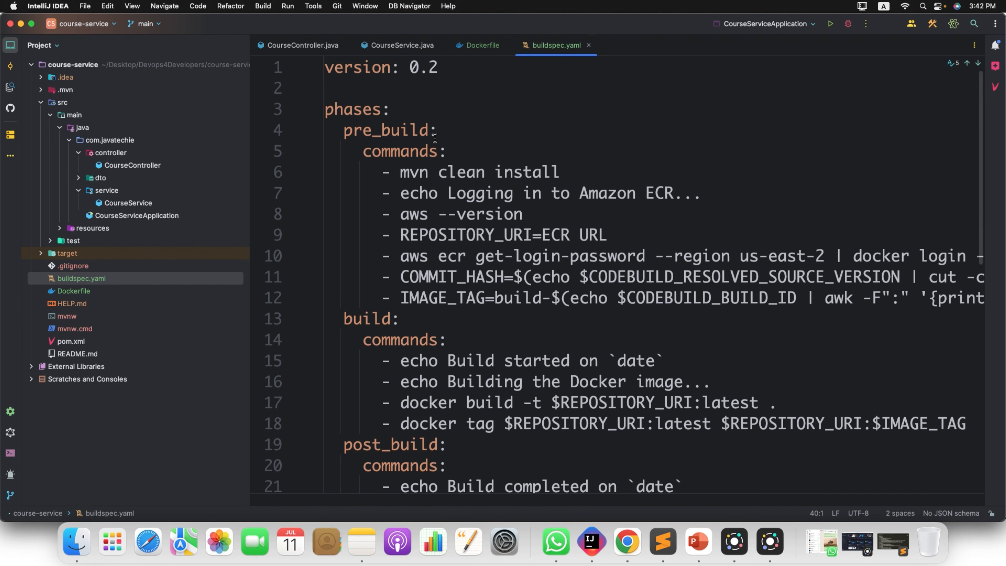
- Hide the project tree and examine the three build phases and the first pre_build commands in buildspec.yaml
click(239, 48)
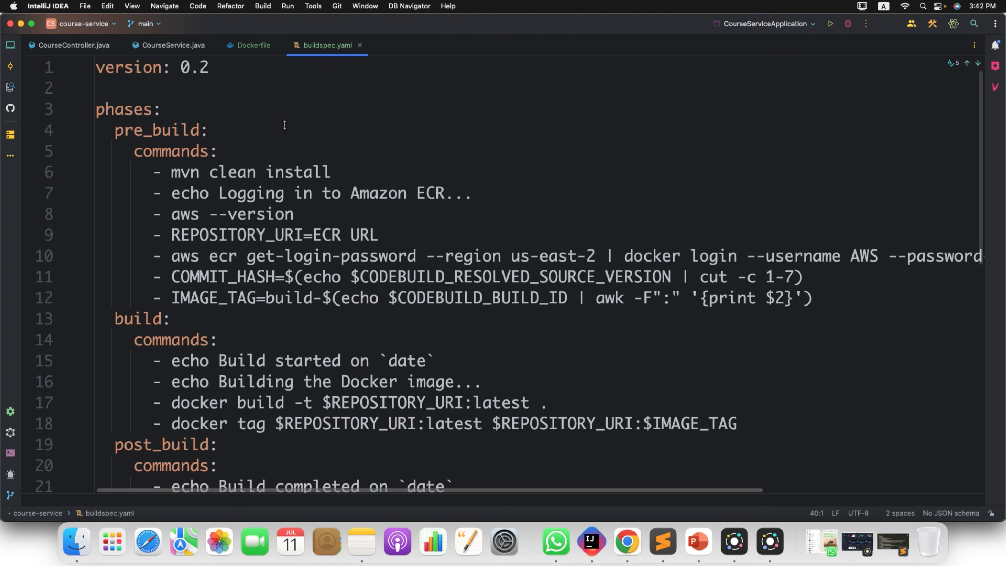
scroll(294, 136, down, 1)
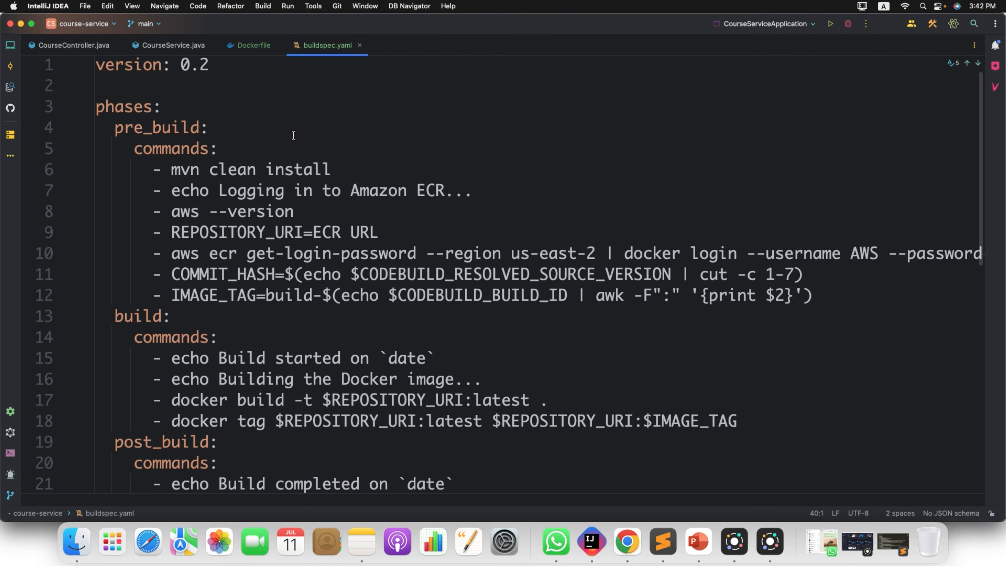
scroll(293, 135, up, 1)
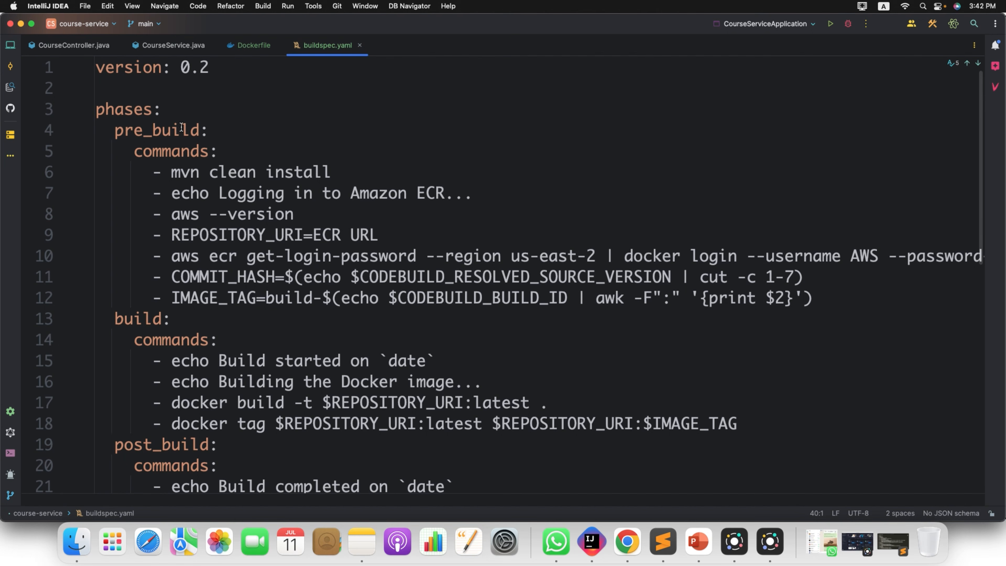
double_click(156, 132)
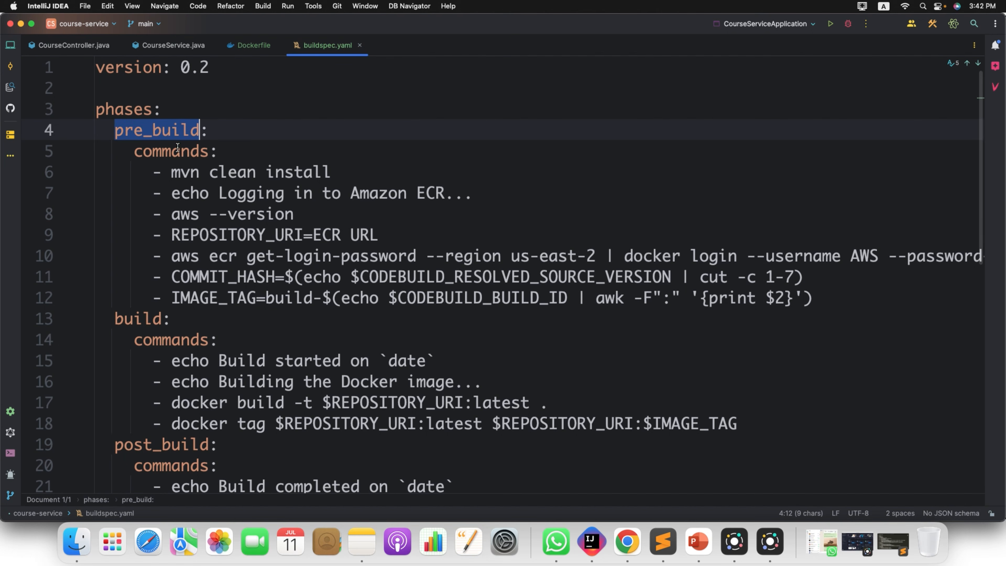
double_click(140, 323)
double_click(152, 441)
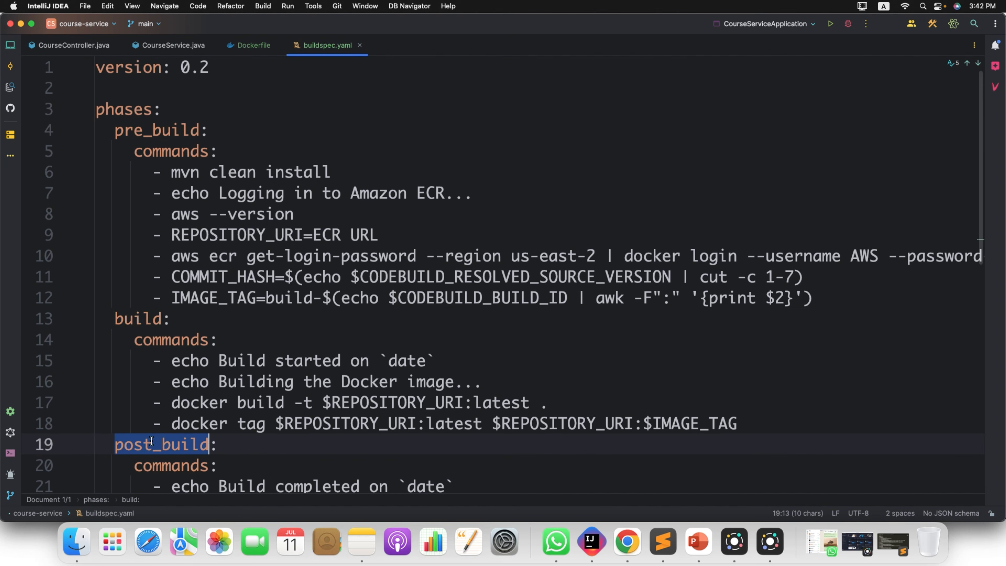
double_click(163, 132)
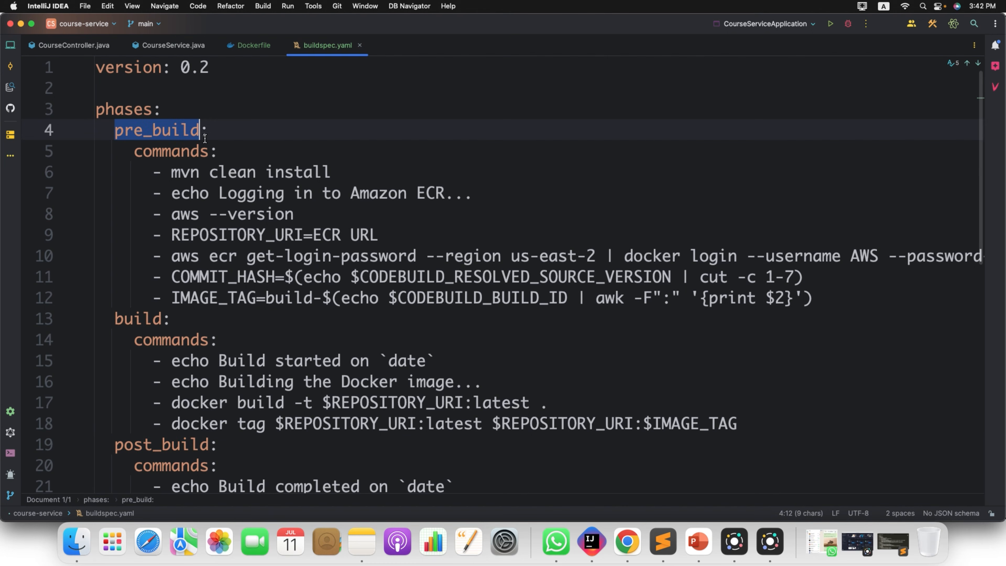
drag(171, 172, 333, 170)
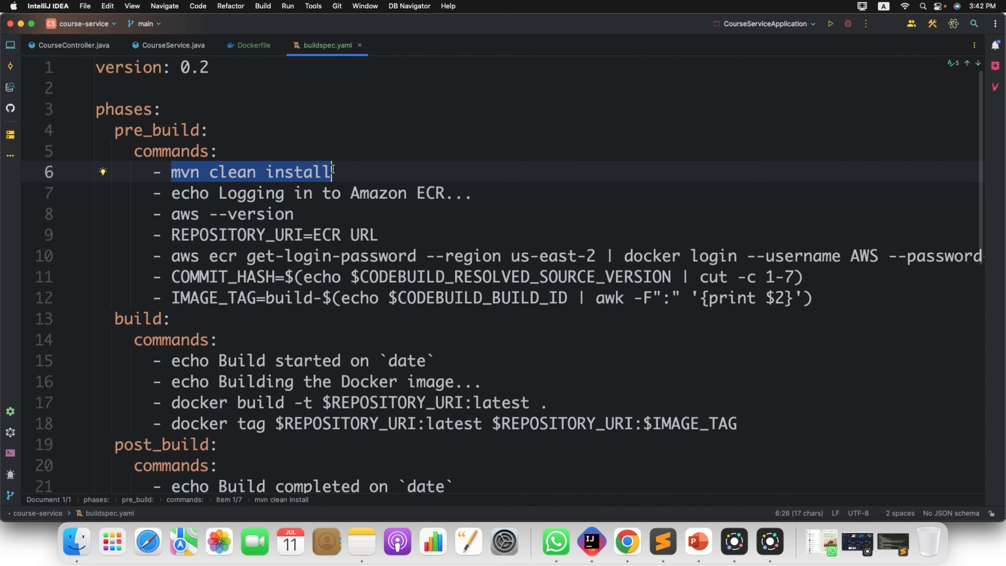
drag(339, 173, 175, 176)
click(428, 195)
double_click(429, 195)
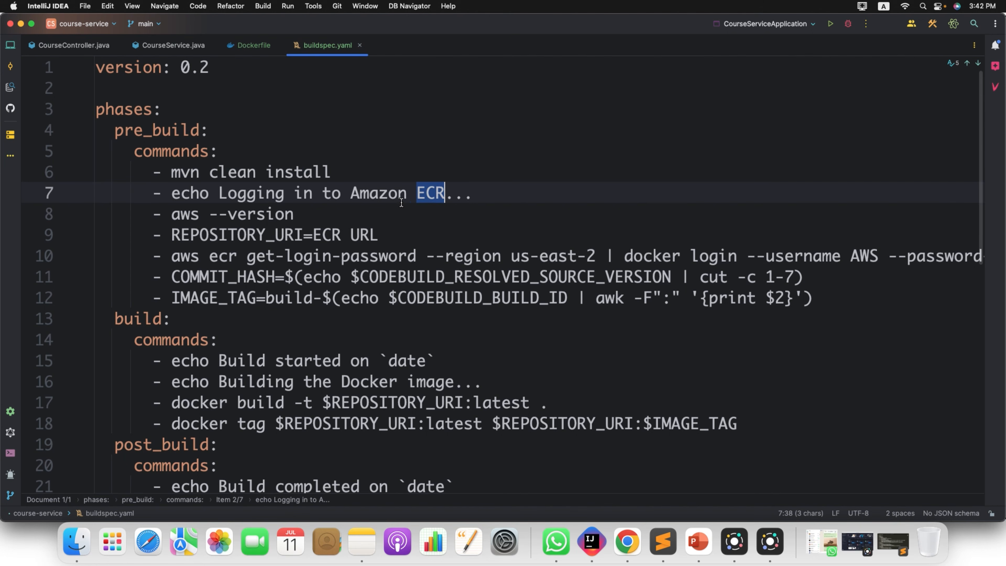
- Replace the ECR URL placeholder for REPOSITORY_URI with the javatechie-registry URI copied from the Amazon ECR page in Chrome
drag(313, 236, 399, 238)
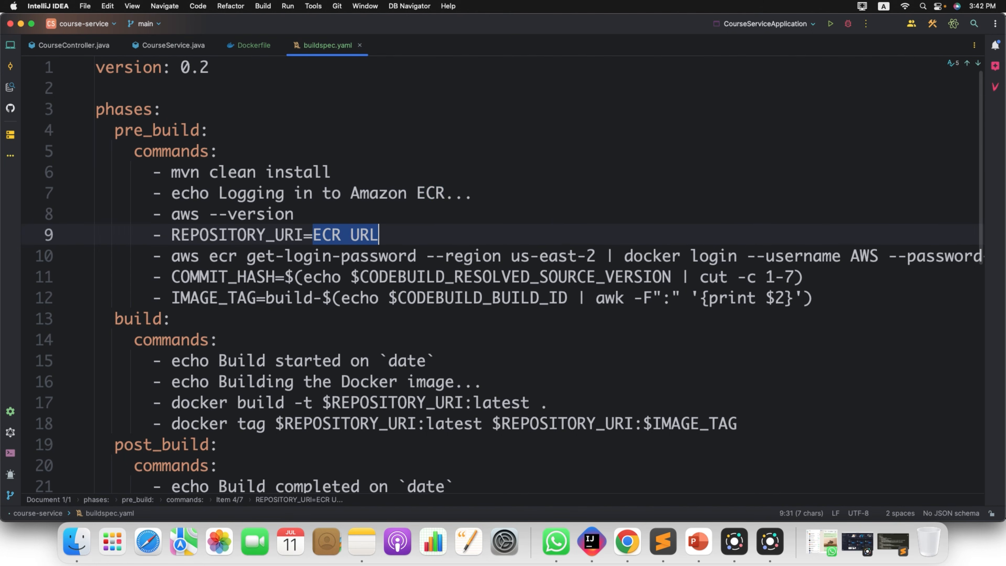
key(BackSpace)
click(627, 527)
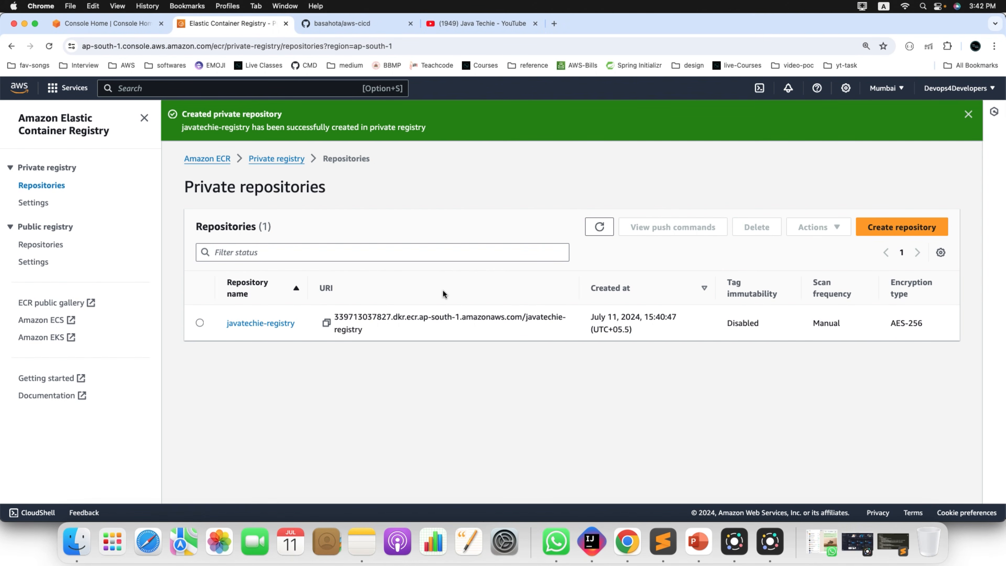
click(326, 323)
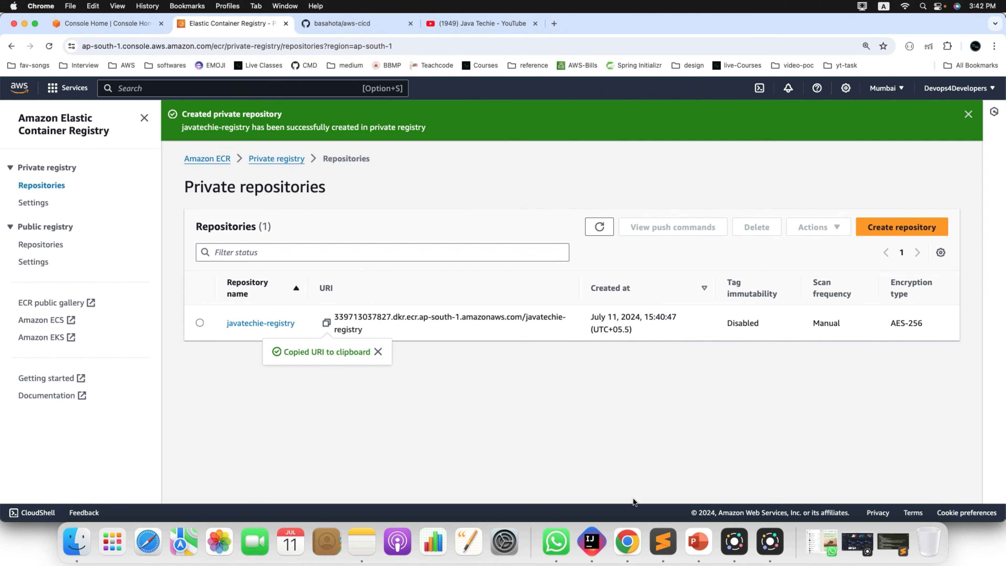
click(596, 541)
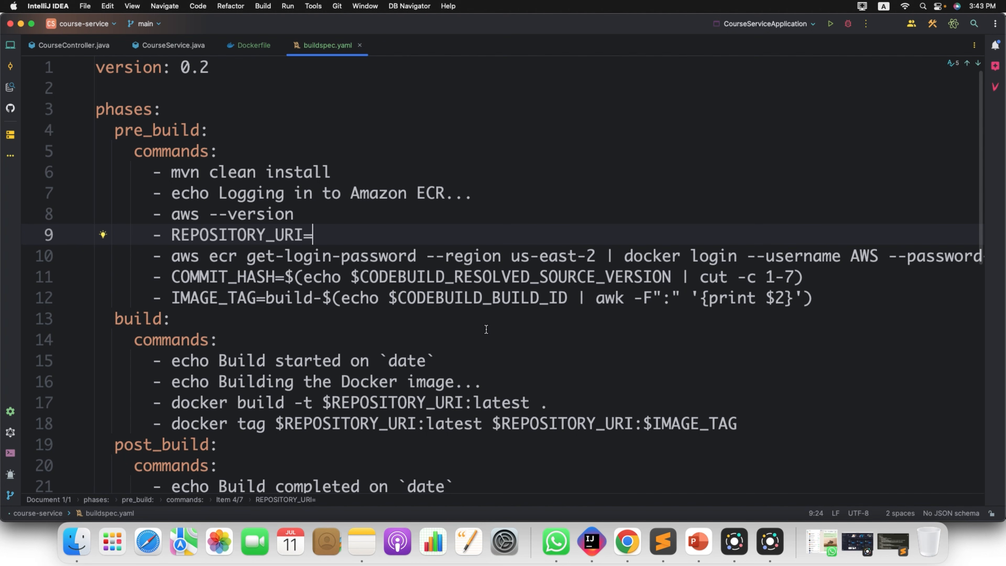
key(super+v)
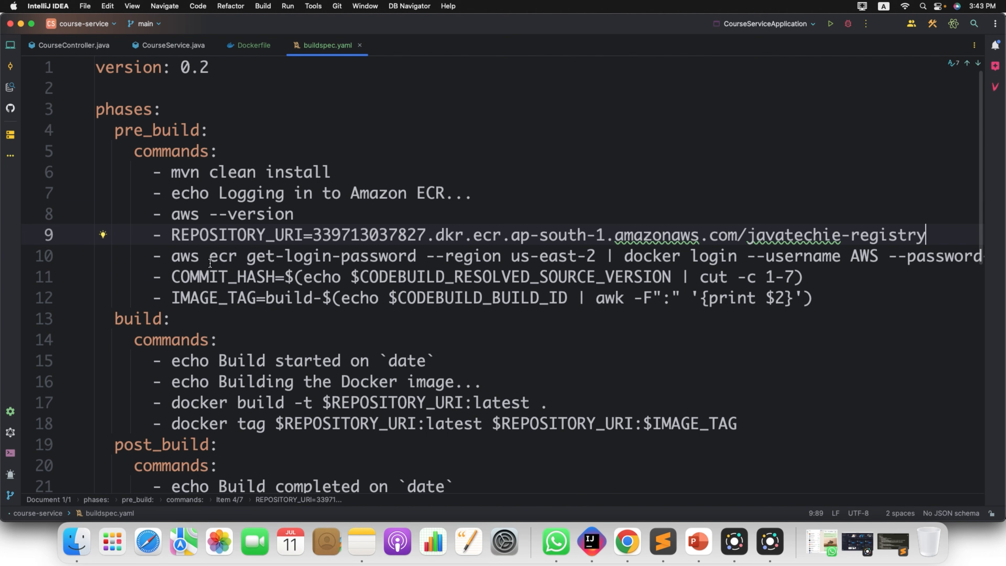
- Set the region in the aws ecr get-login-password command to ap-south-1, copied from the repository URI
scroll(210, 264, down, 1)
double_click(267, 209)
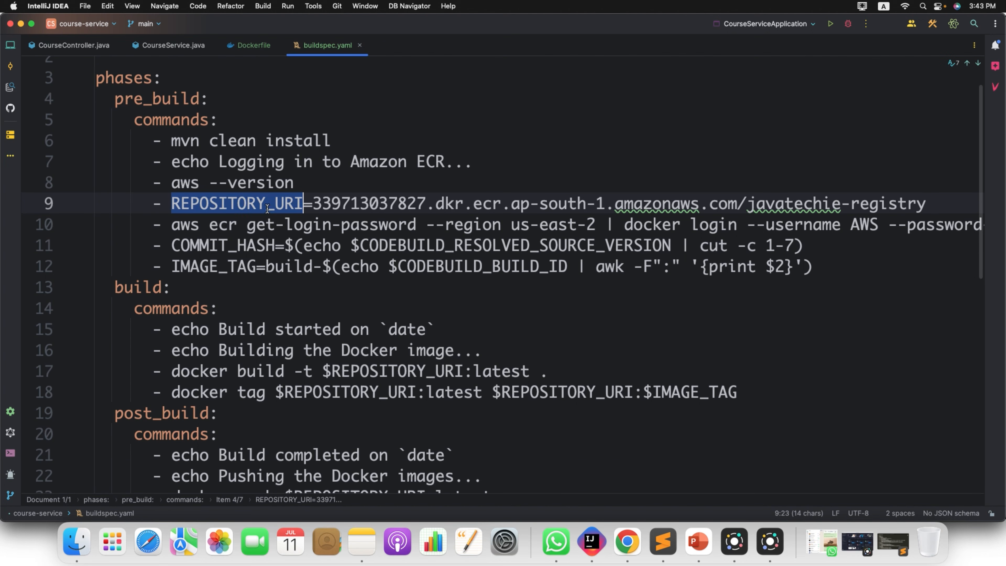
drag(171, 224, 812, 224)
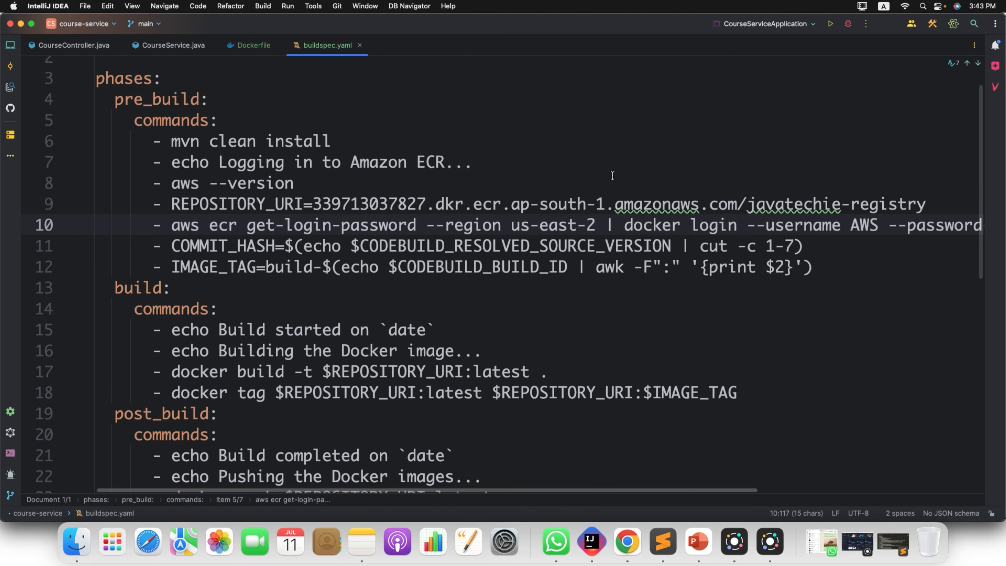
drag(604, 202, 511, 202)
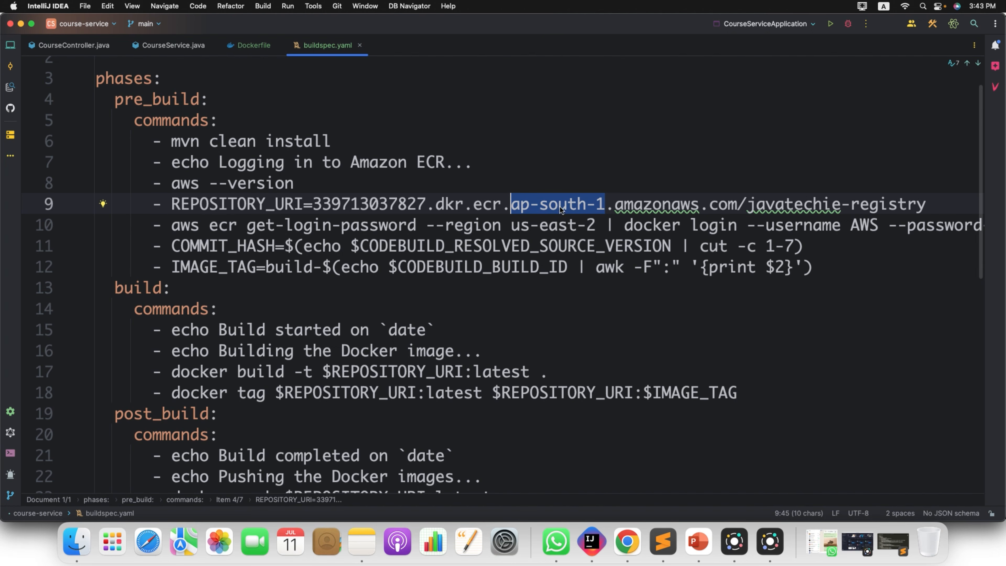
drag(595, 225, 511, 226)
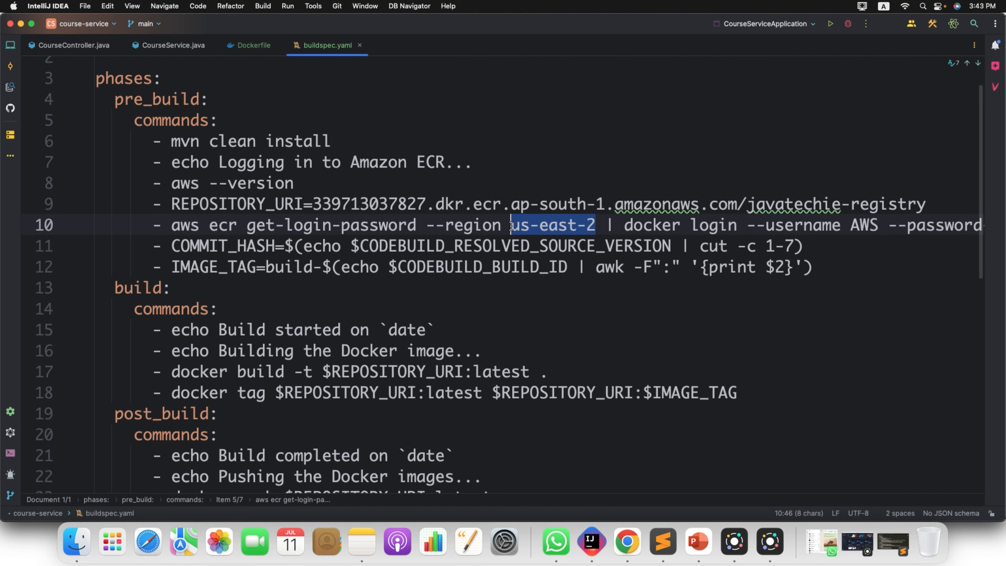
key(super+v)
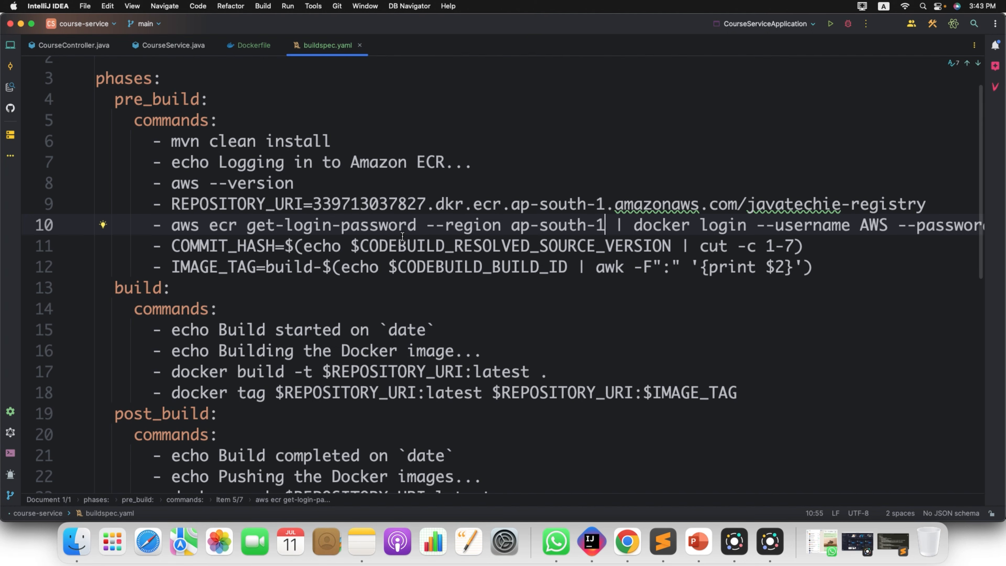
- Examine the rest of the ECR login command and the COMMIT_HASH and IMAGE_TAG definitions in the pre_build phase
drag(511, 225, 612, 225)
scroll(728, 237, right, 3)
scroll(728, 236, right, 6)
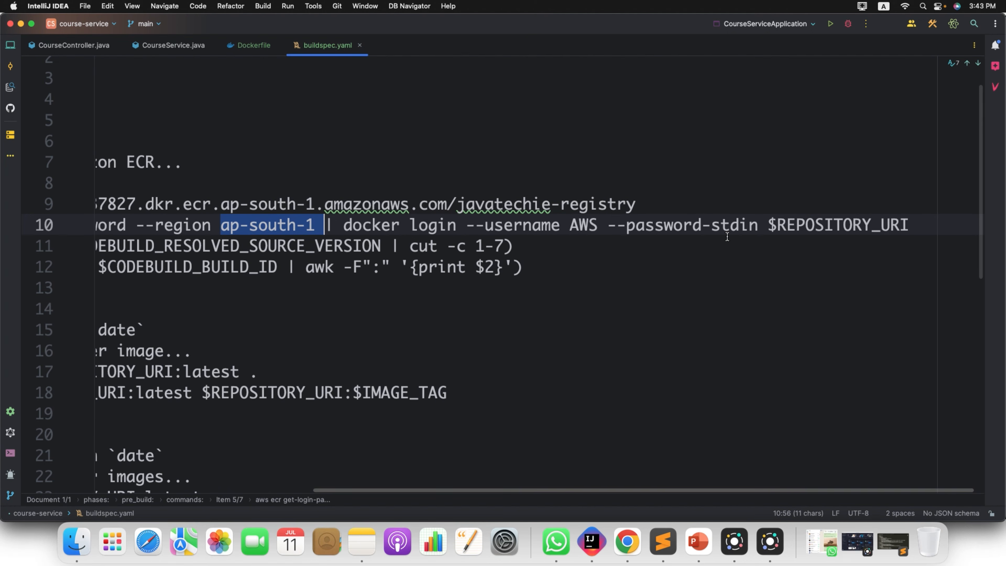
double_click(811, 226)
scroll(662, 261, left, 9)
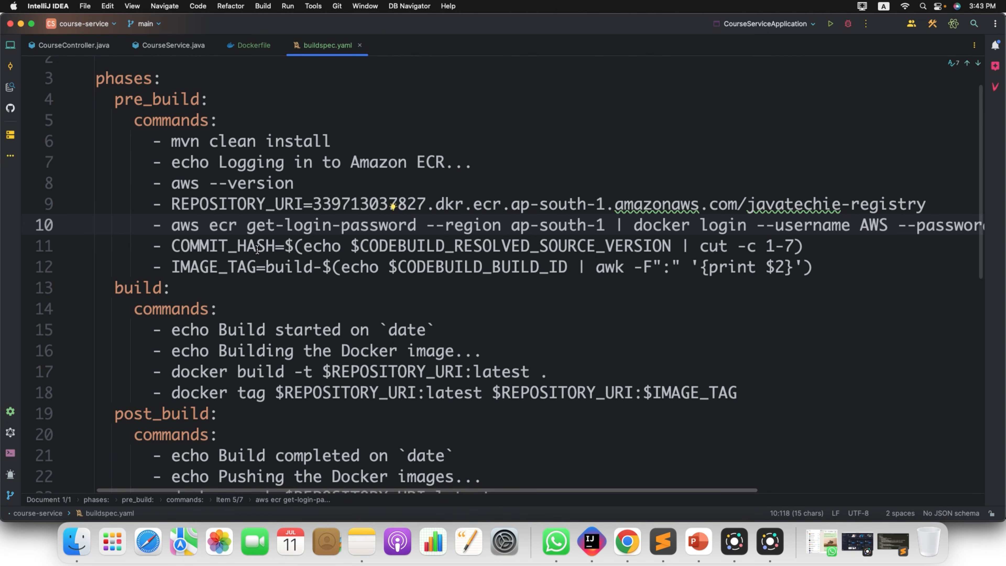
double_click(227, 245)
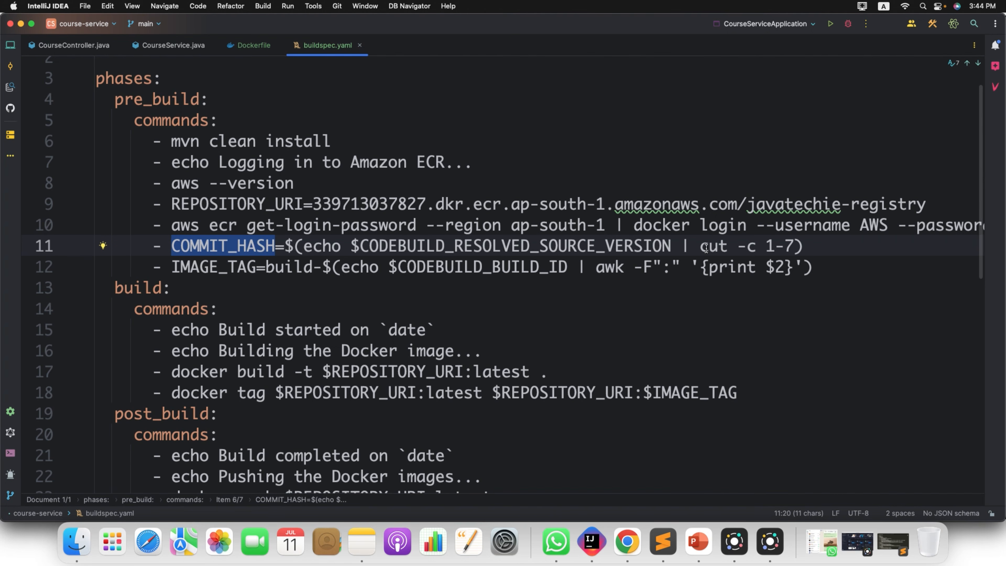
drag(701, 246, 768, 246)
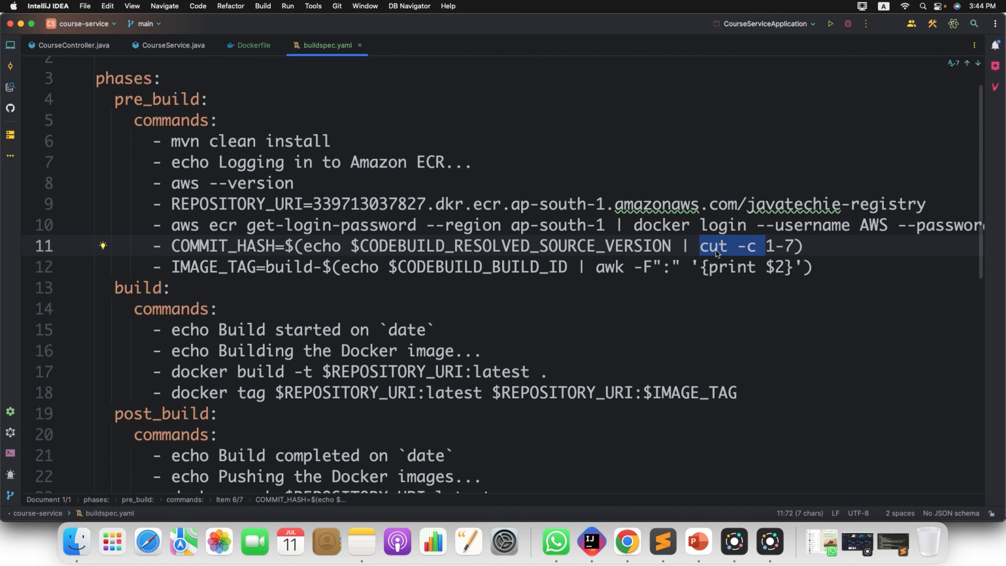
double_click(230, 267)
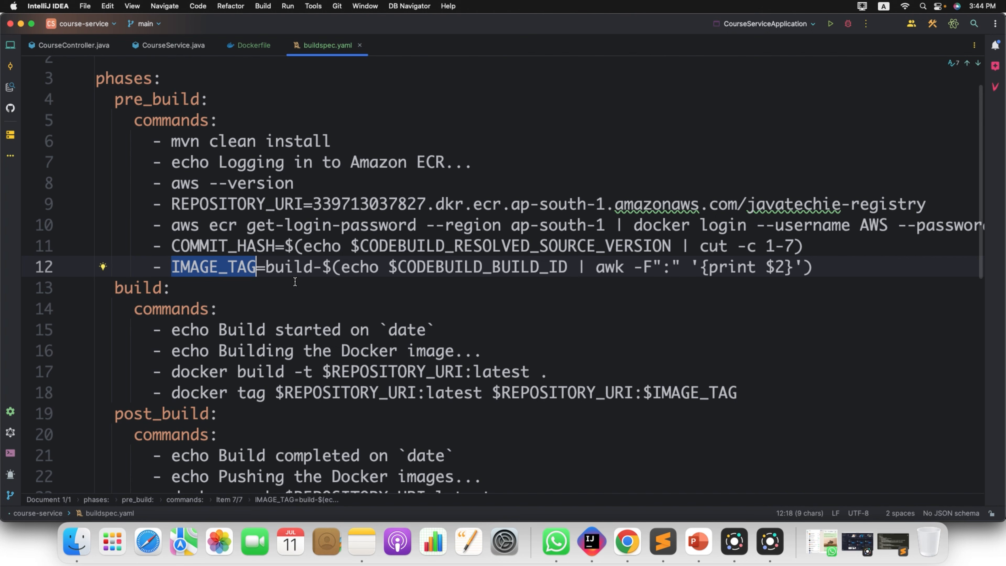
double_click(467, 268)
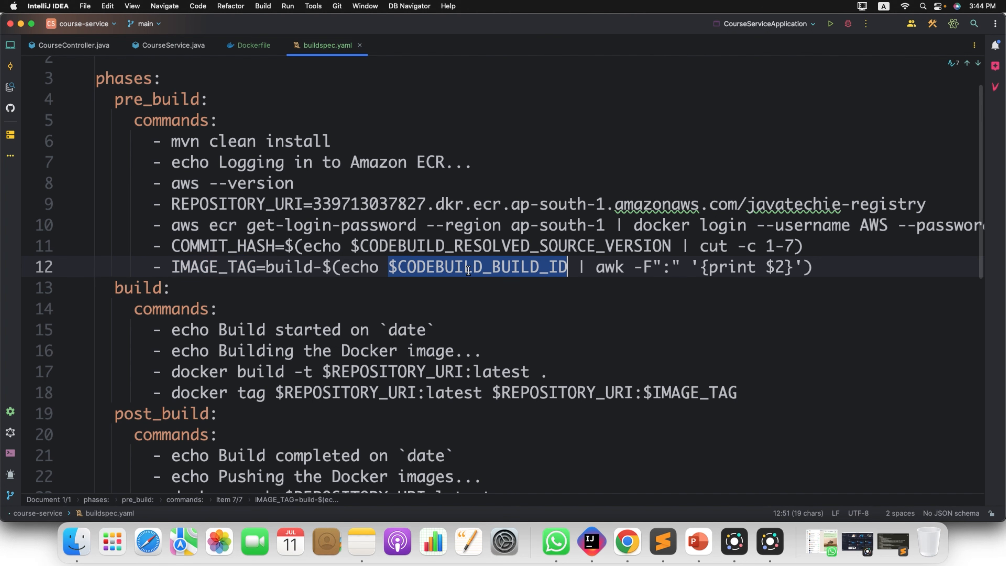
drag(153, 141, 839, 267)
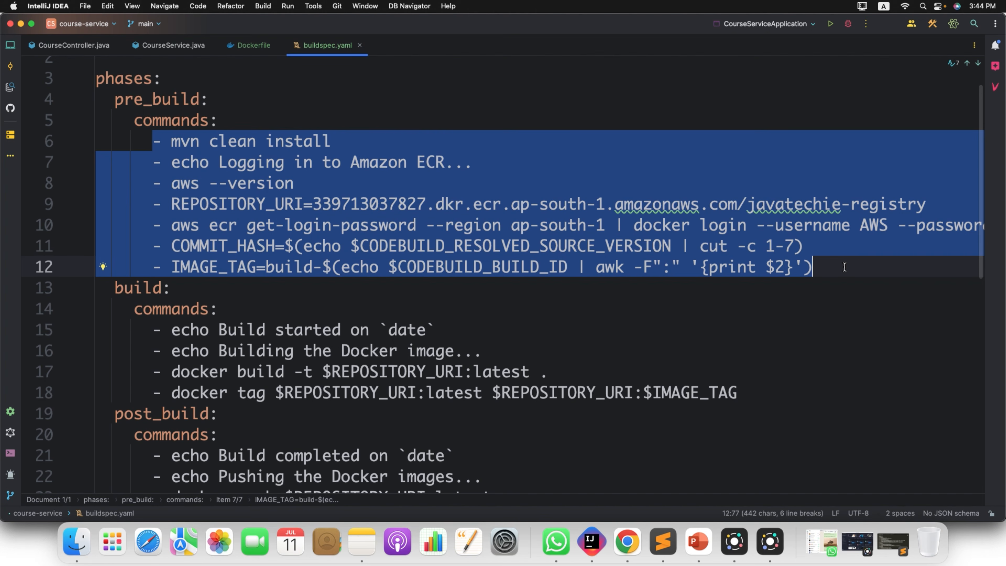
- Review the docker build and docker tag commands in the build phase
double_click(144, 288)
scroll(230, 260, down, 3)
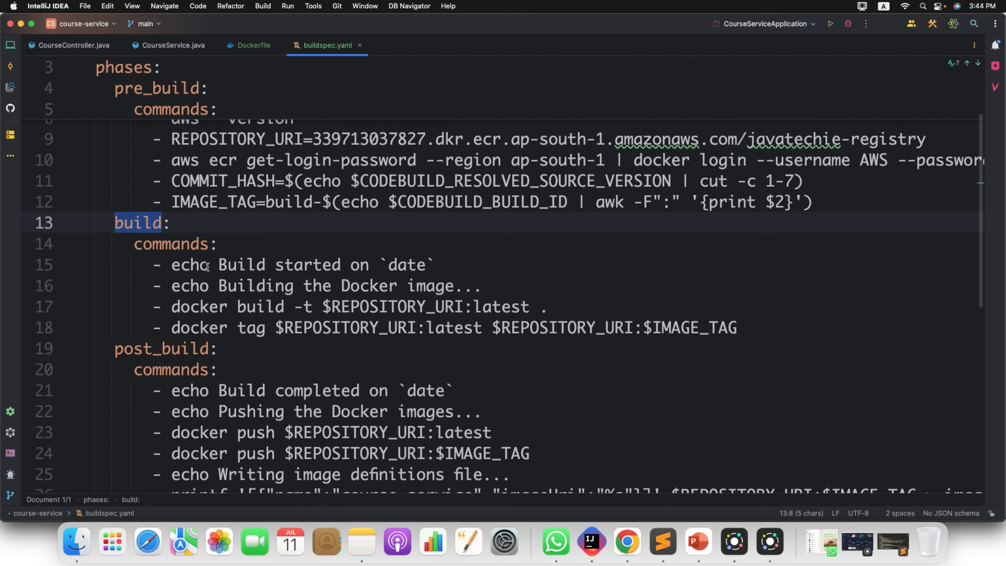
scroll(230, 265, down, 2)
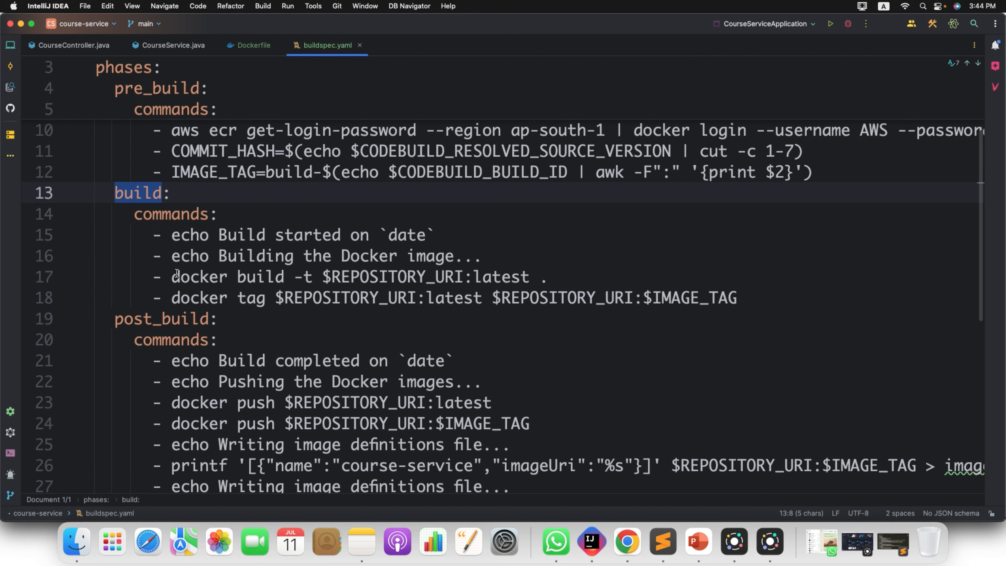
drag(171, 277, 576, 275)
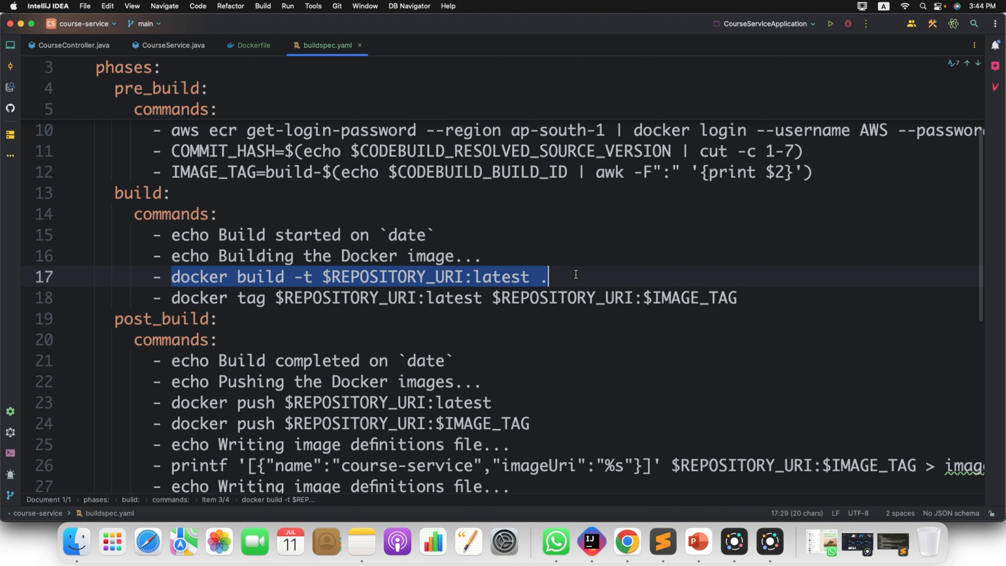
drag(738, 298, 161, 291)
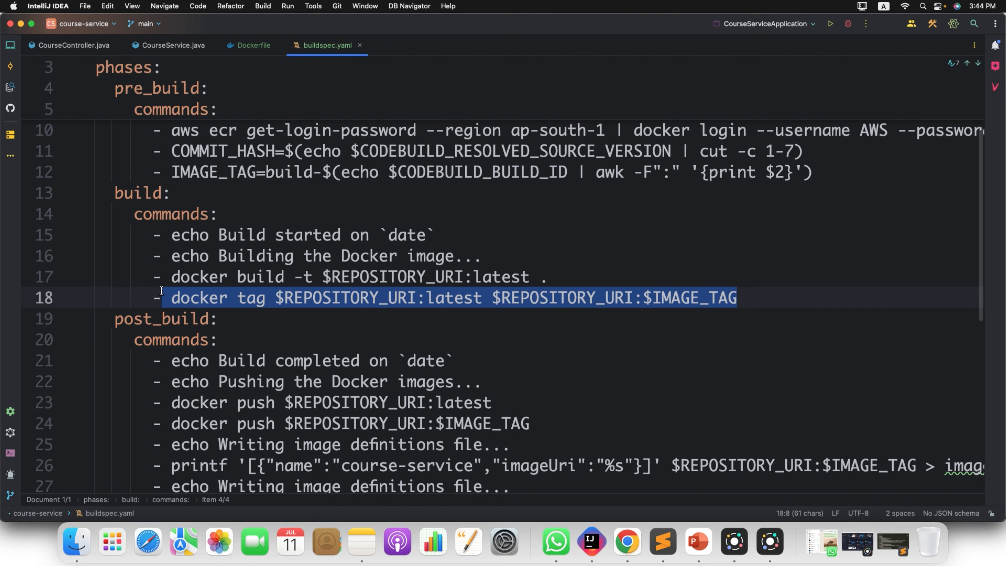
scroll(161, 291, down, 1)
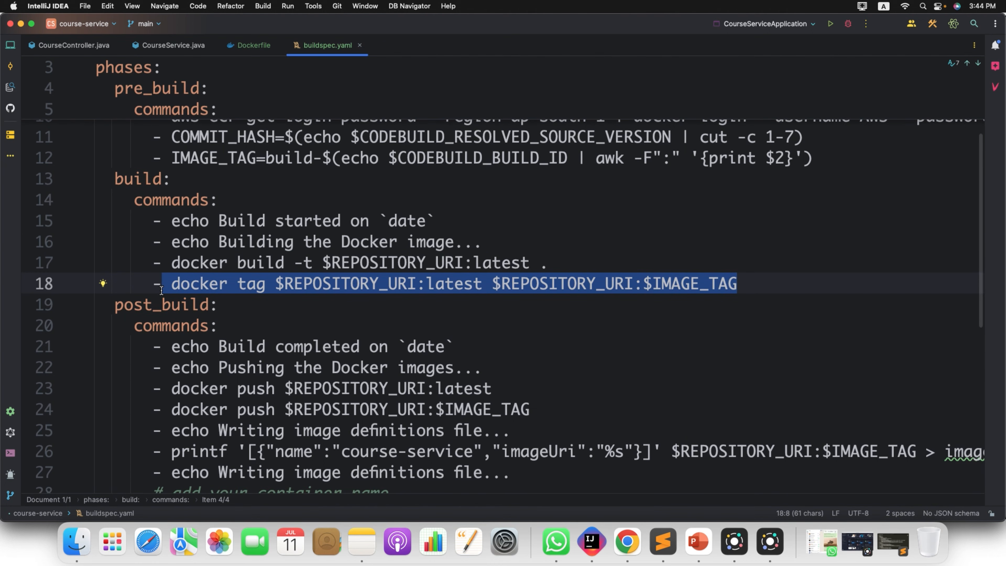
- Review the post_build phase, comparing the docker push commands for the latest and $IMAGE_TAG tags
scroll(161, 291, down, 2)
double_click(159, 267)
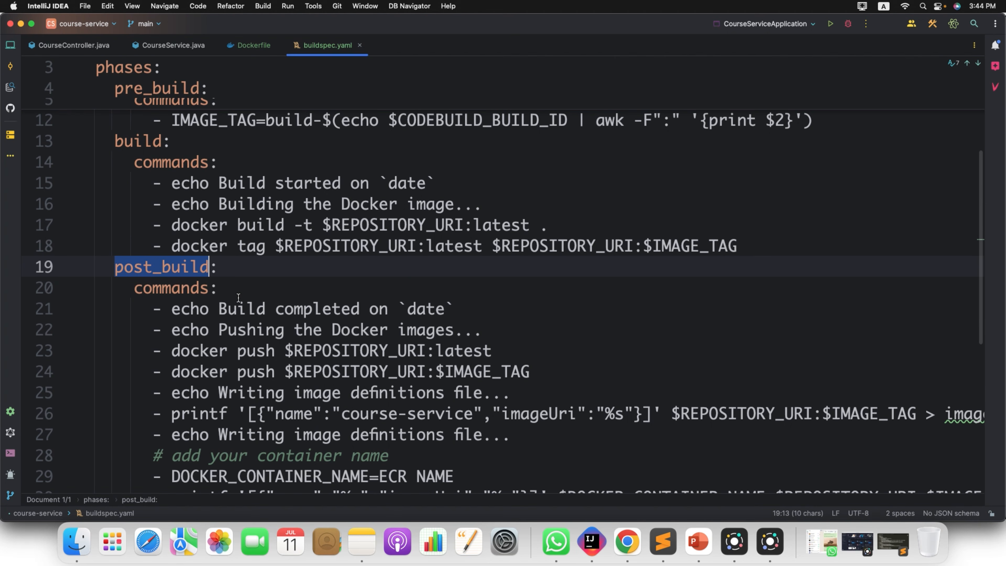
scroll(238, 297, down, 4)
click(171, 275)
drag(172, 275, 507, 275)
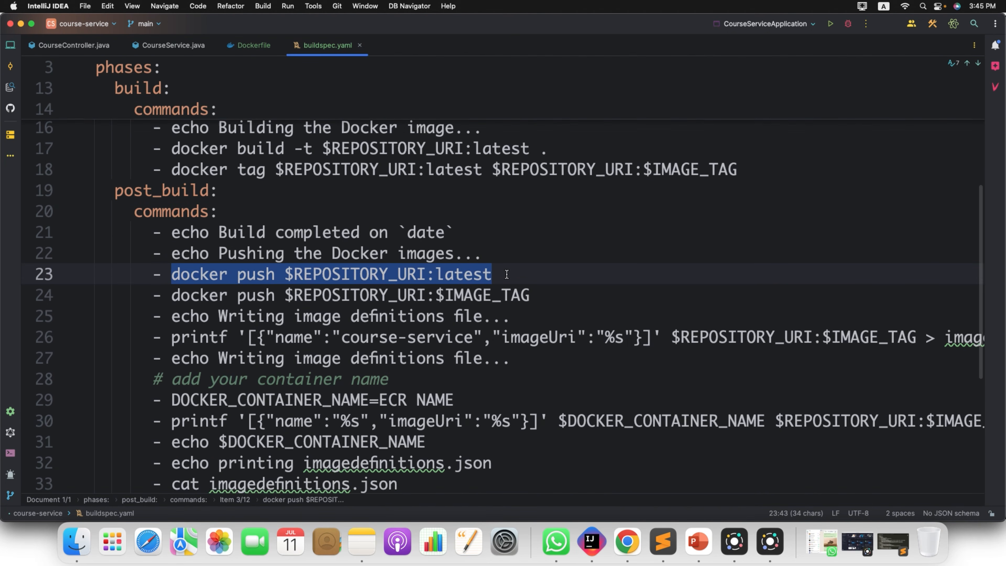
scroll(507, 274, down, 1)
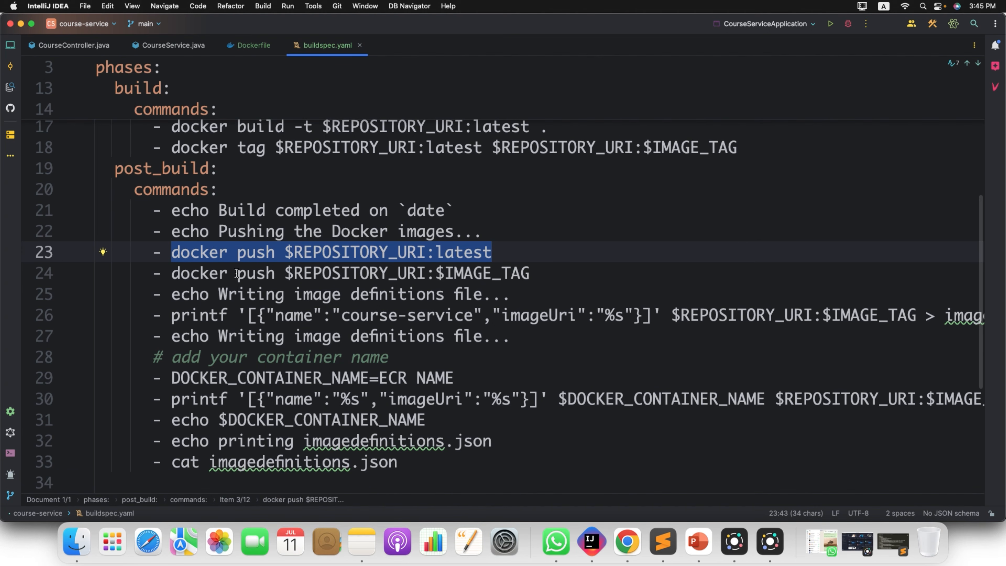
double_click(467, 255)
drag(436, 273, 1, 249)
click(533, 273)
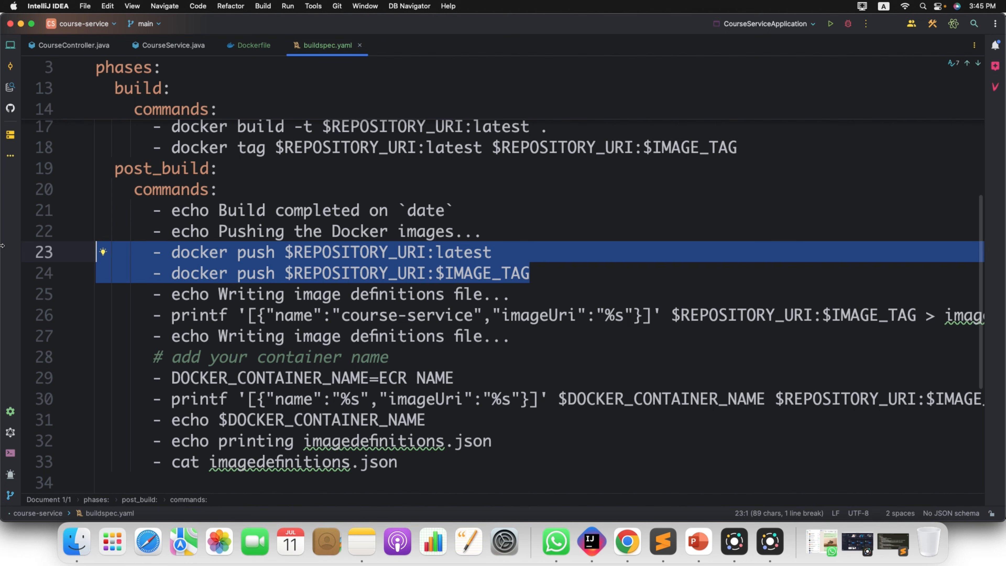
double_click(463, 252)
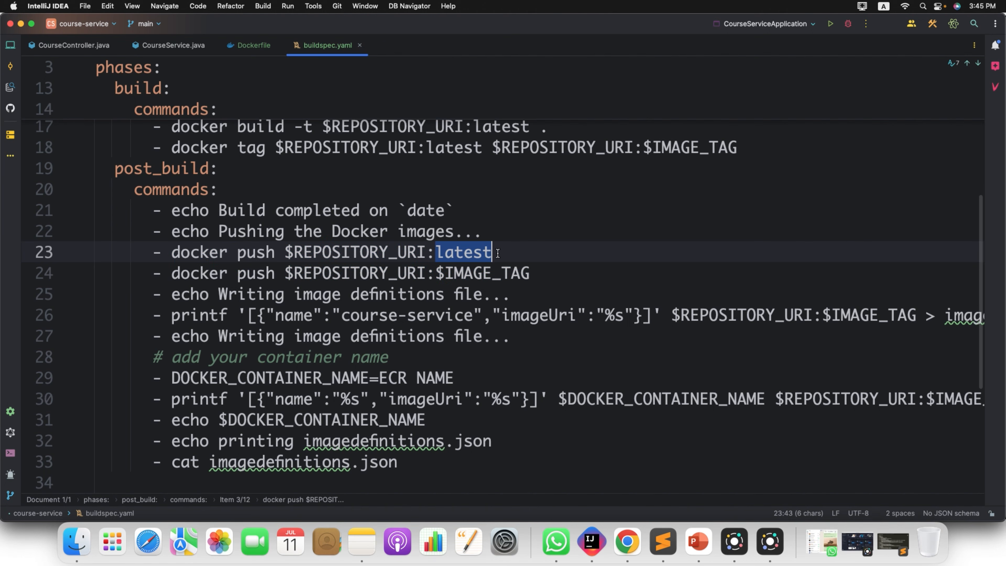
- Examine the $IMAGE_TAG docker push command in post_build against the IMAGE_TAG definition and the docker build and tag commands
click(504, 252)
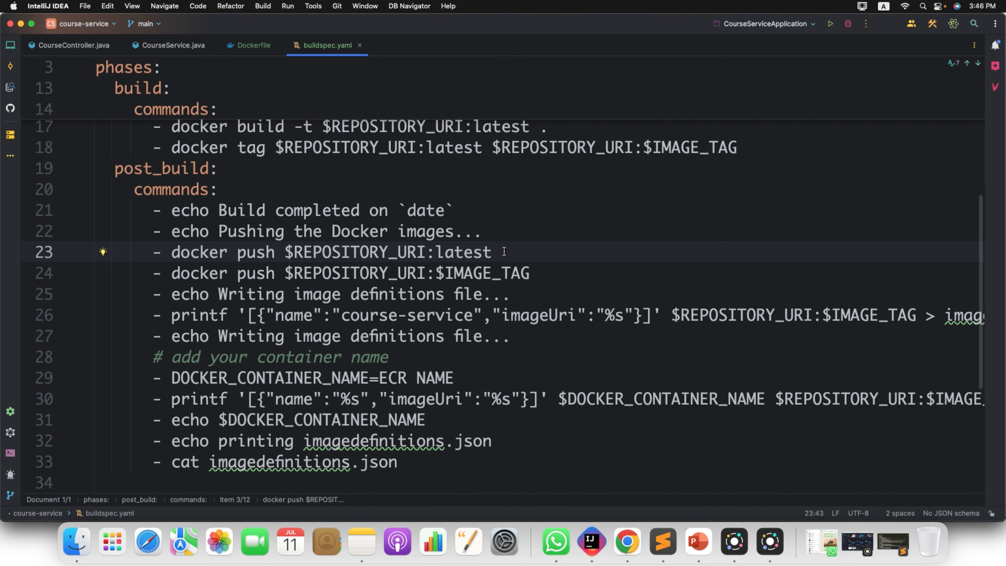
drag(554, 274, 176, 270)
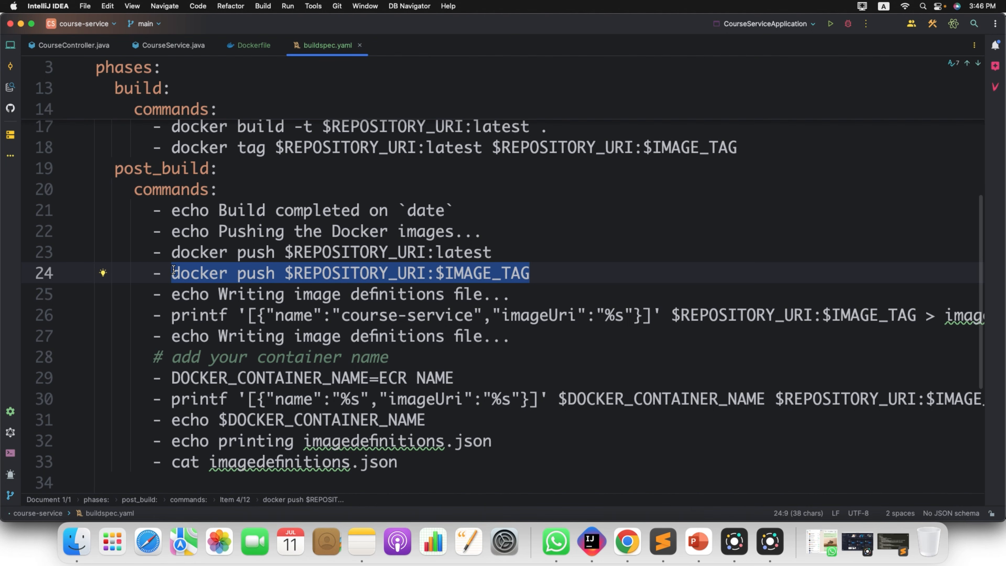
double_click(480, 271)
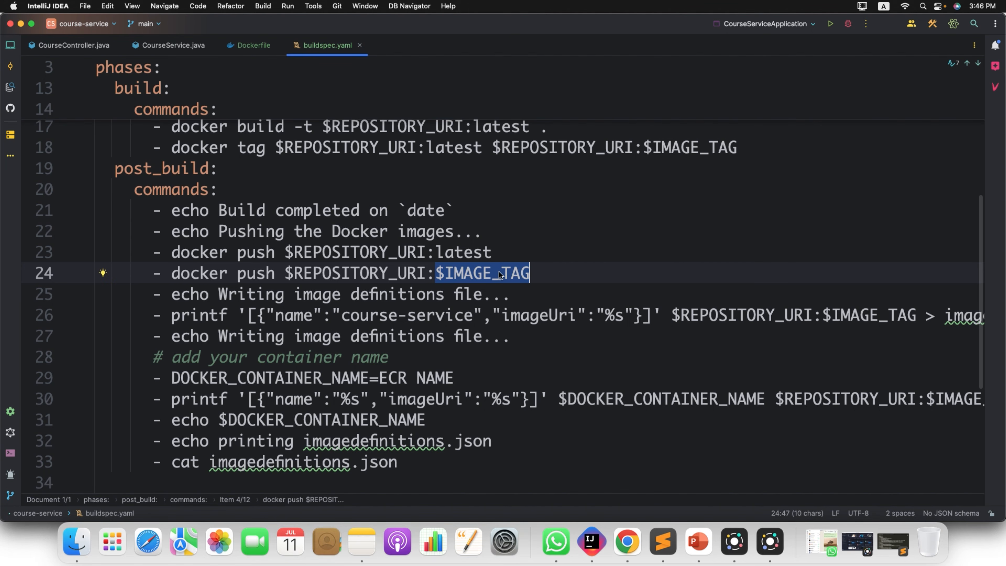
scroll(499, 272, up, 6)
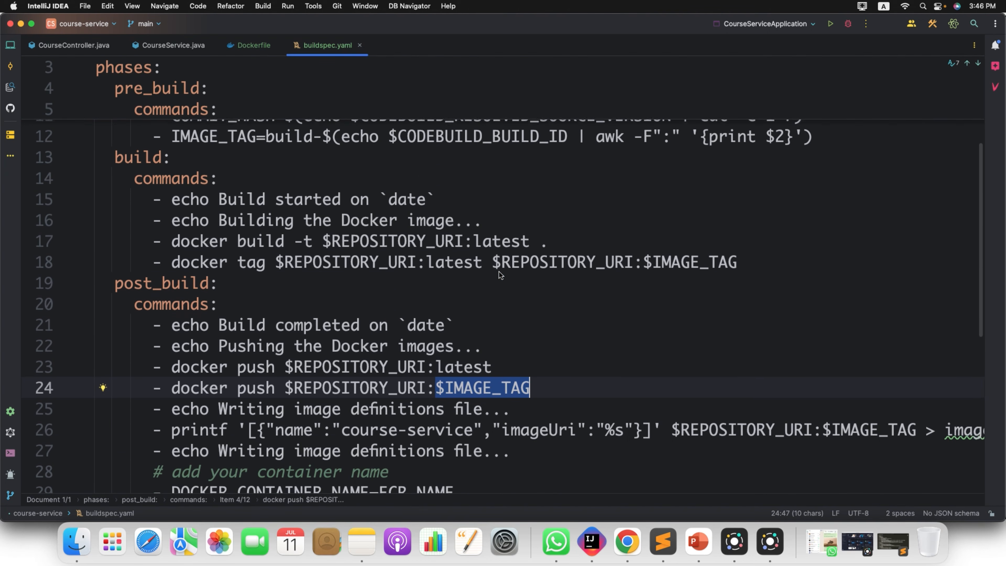
double_click(216, 241)
double_click(214, 262)
- Set DOCKER_CONTAINER_NAME in the post_build commands to javatechie-registry, copied from the ECR repositories list in Chrome
scroll(293, 298, down, 6)
scroll(293, 298, down, 3)
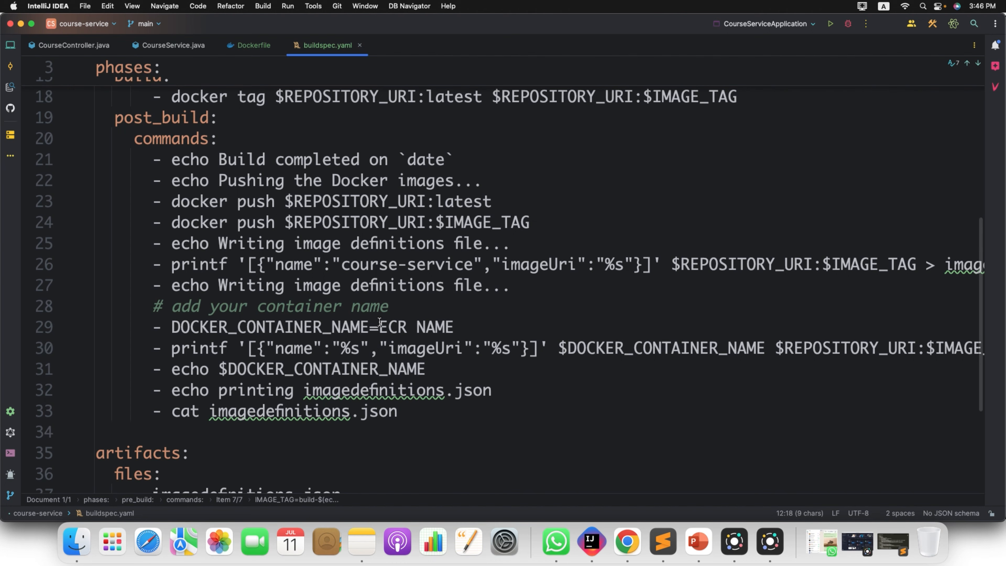
drag(380, 324, 456, 328)
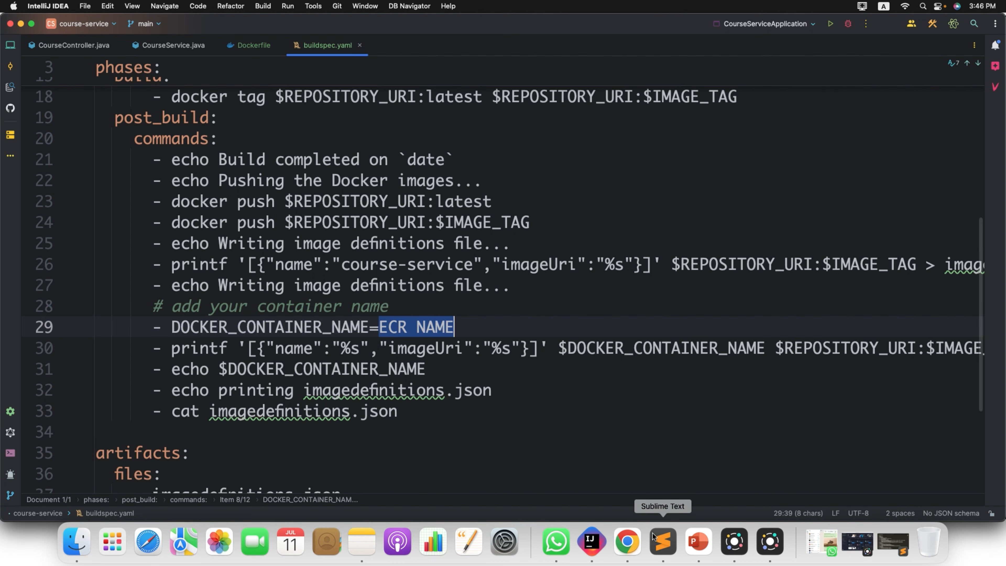
click(624, 549)
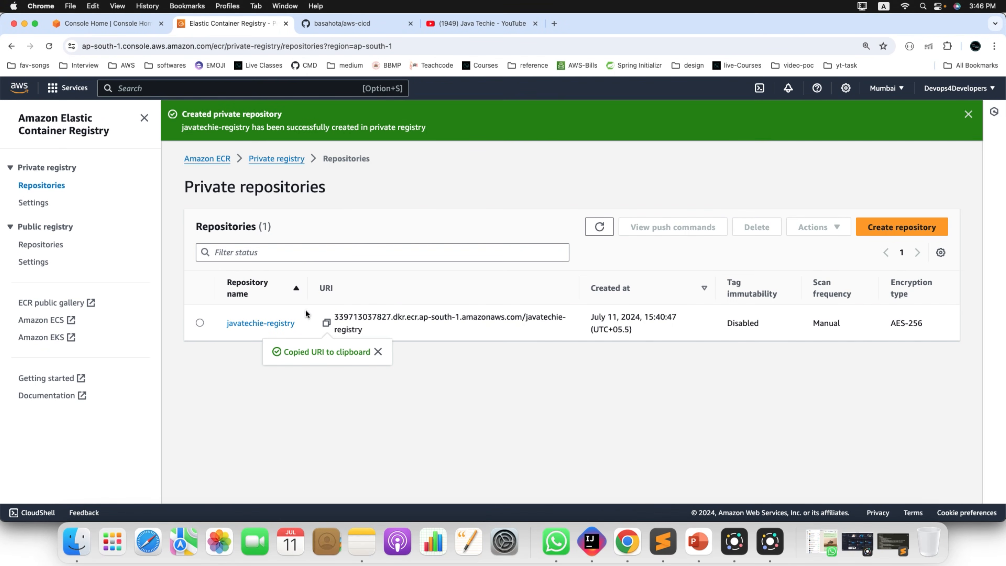
drag(298, 322, 222, 323)
key(super+c)
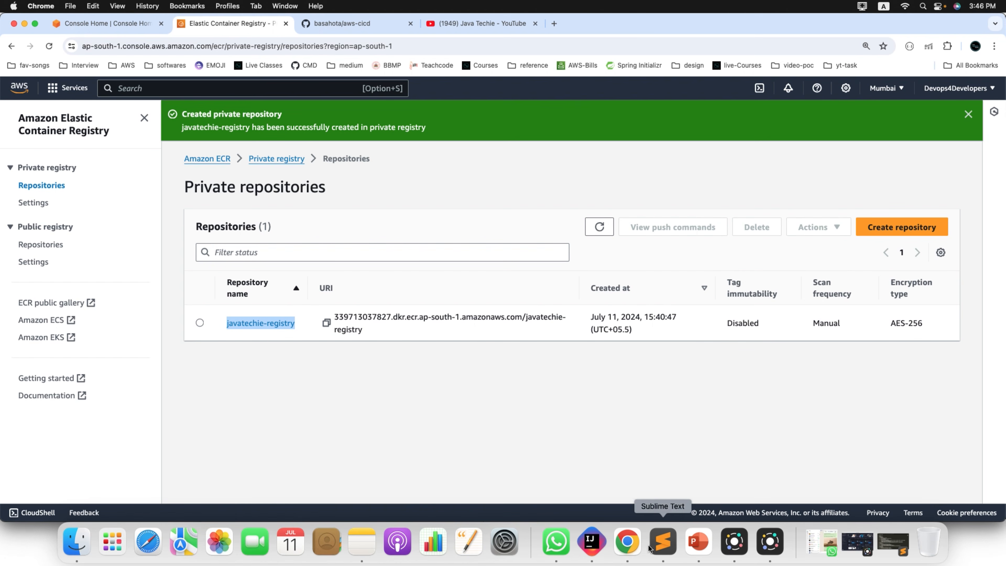
click(592, 541)
drag(455, 327, 379, 326)
key(super+v)
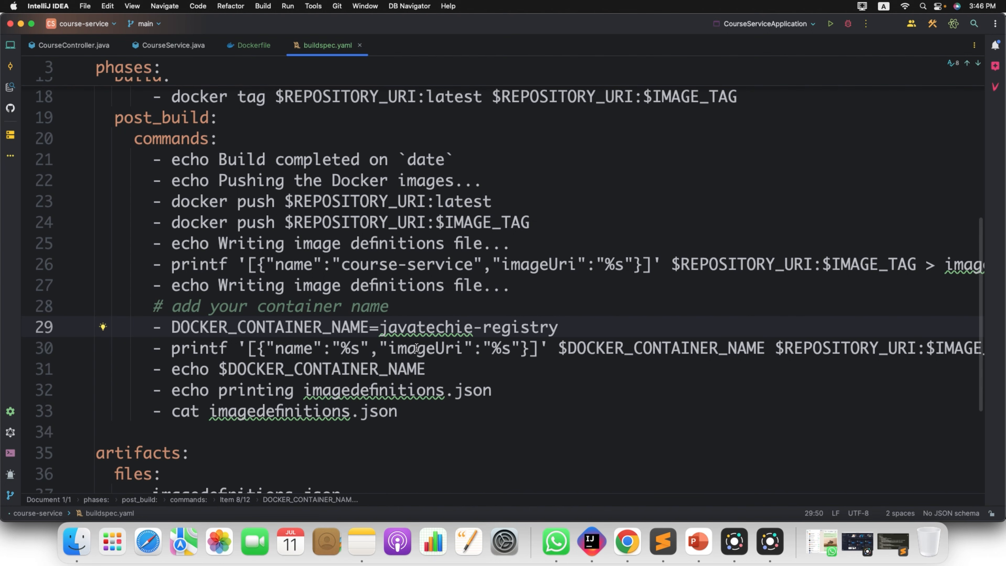
- Review the pre_build, build, post_build and artifacts sections of buildspec.yaml, and bring up the pipeline diagram in PowerPoint
scroll(416, 348, up, 1)
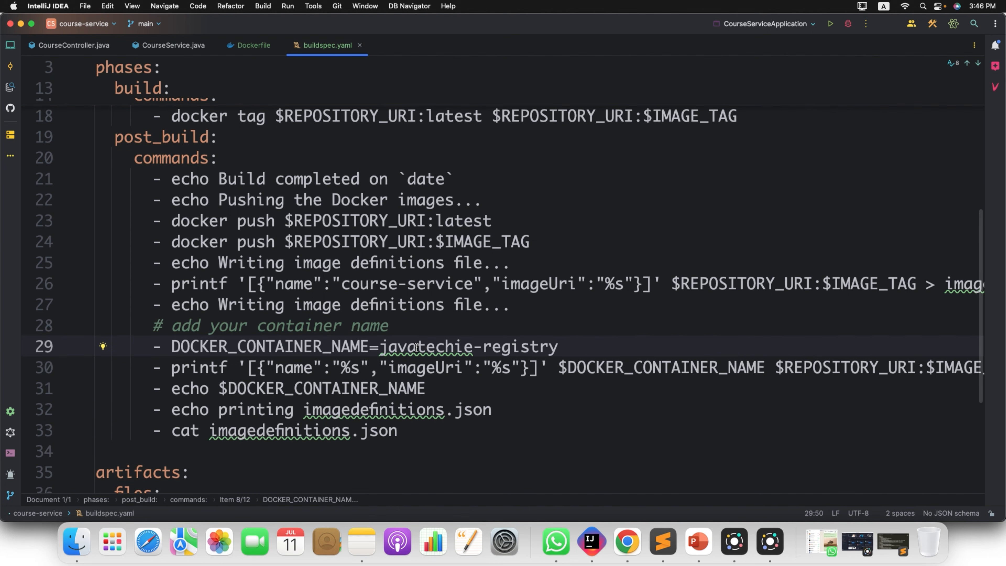
scroll(416, 347, up, 10)
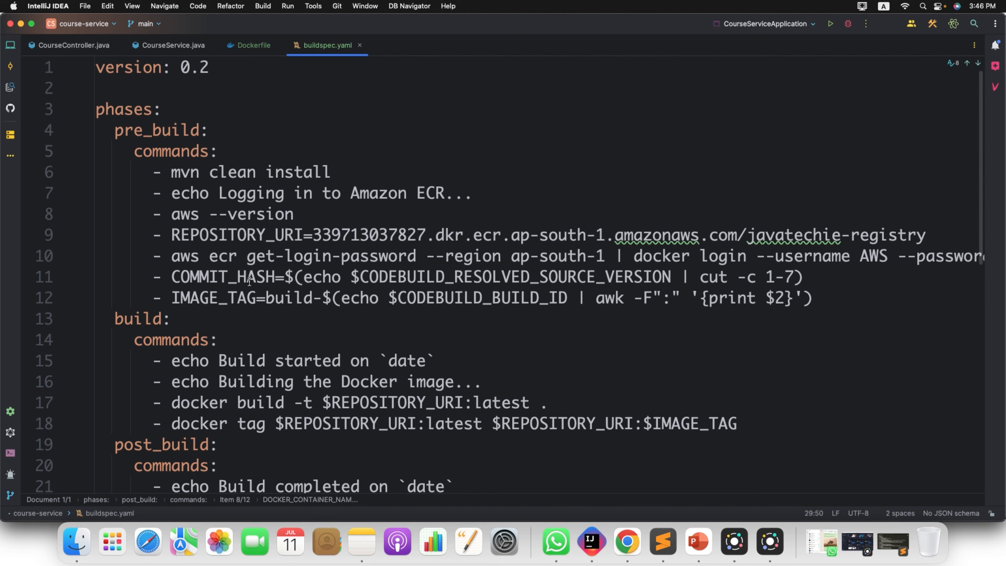
scroll(249, 281, down, 3)
double_click(148, 245)
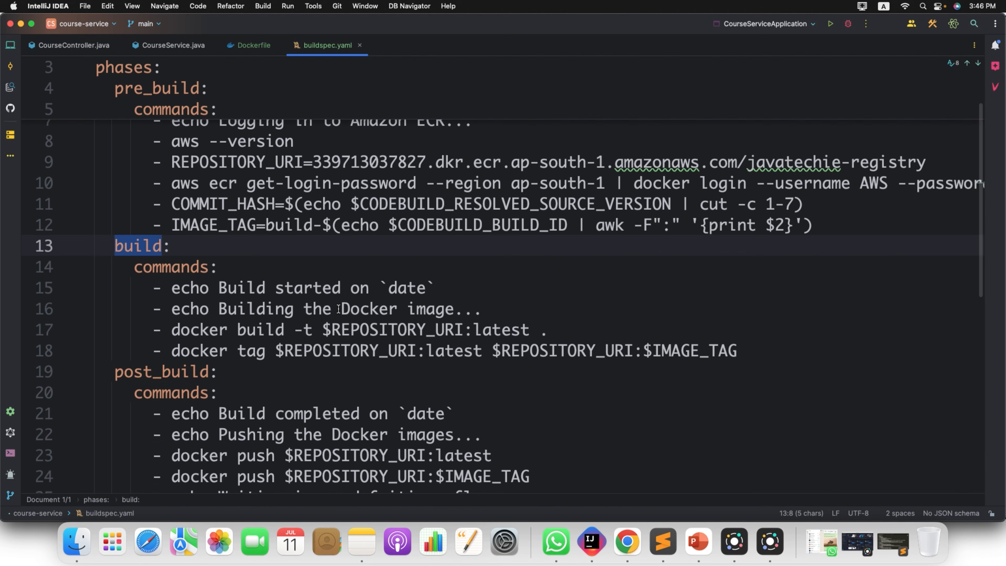
scroll(339, 309, down, 3)
double_click(251, 275)
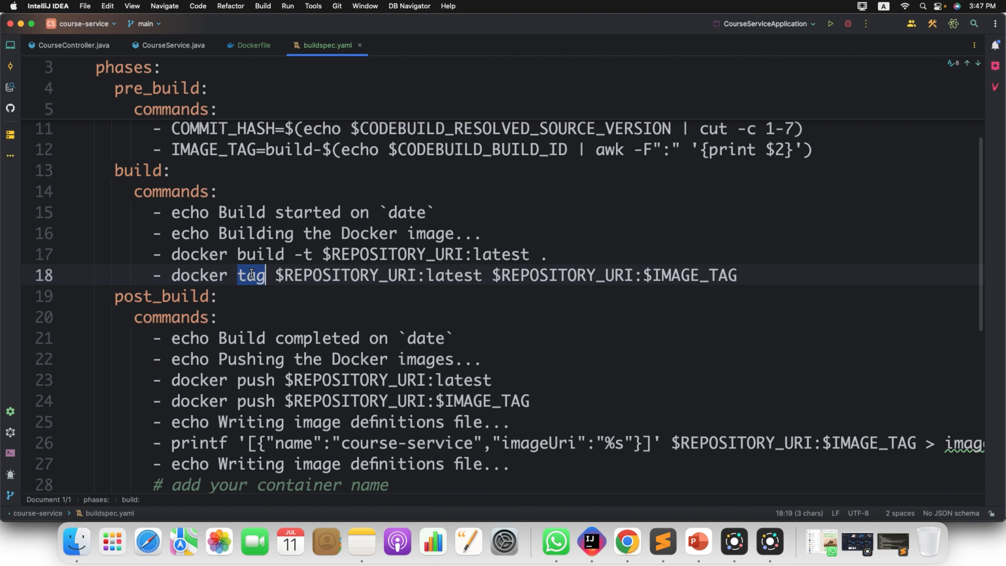
scroll(254, 293, down, 5)
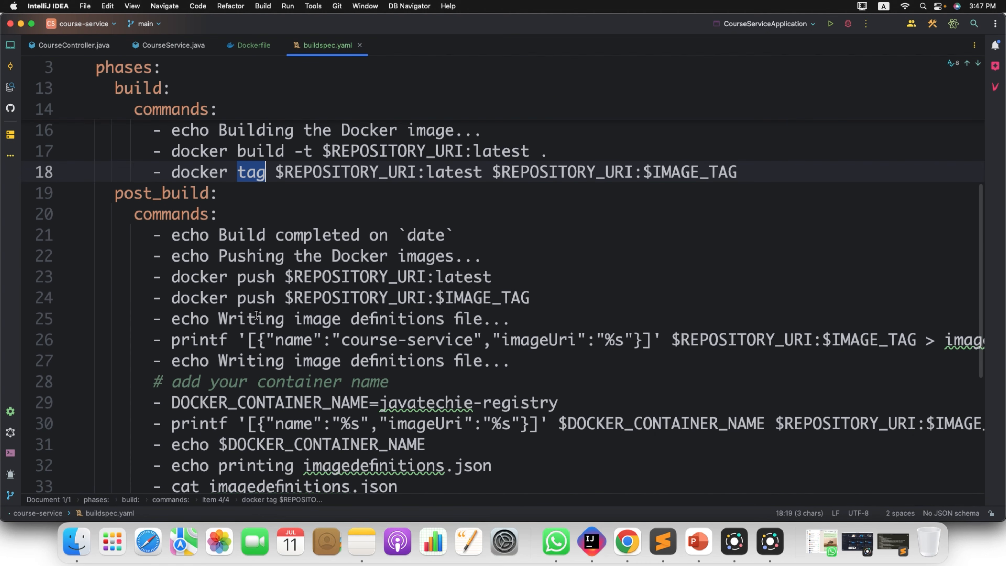
scroll(229, 305, down, 2)
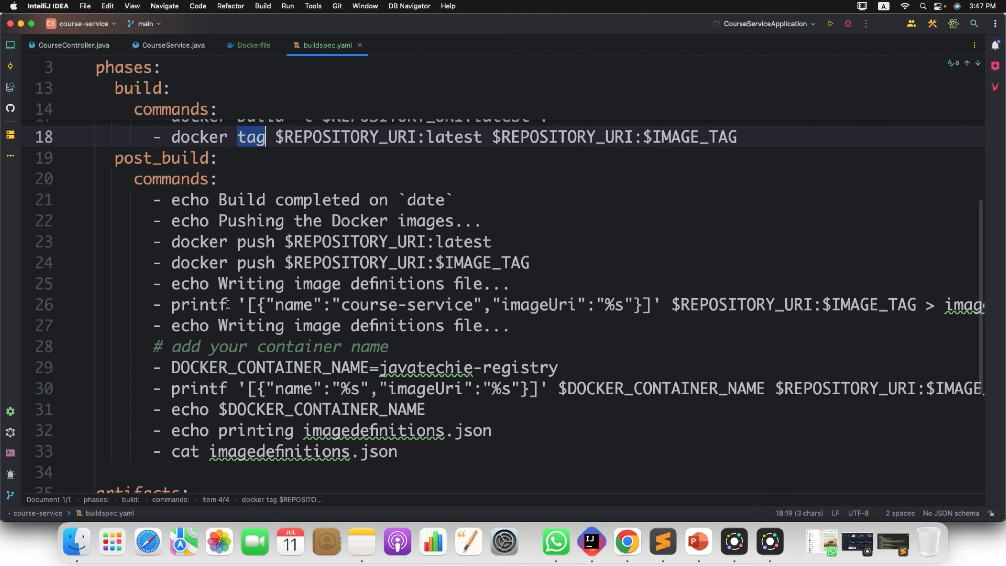
scroll(341, 242, down, 7)
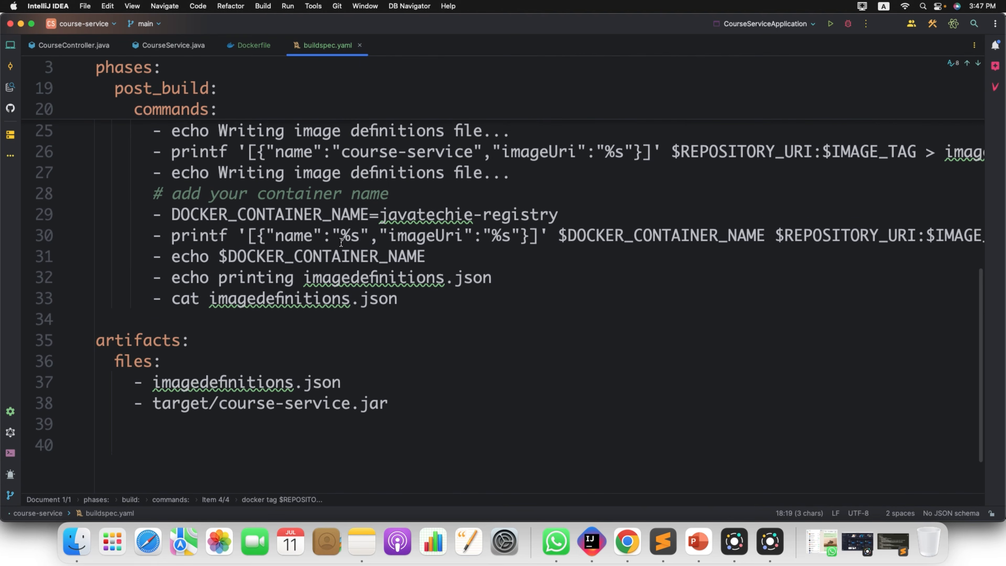
scroll(340, 236, up, 15)
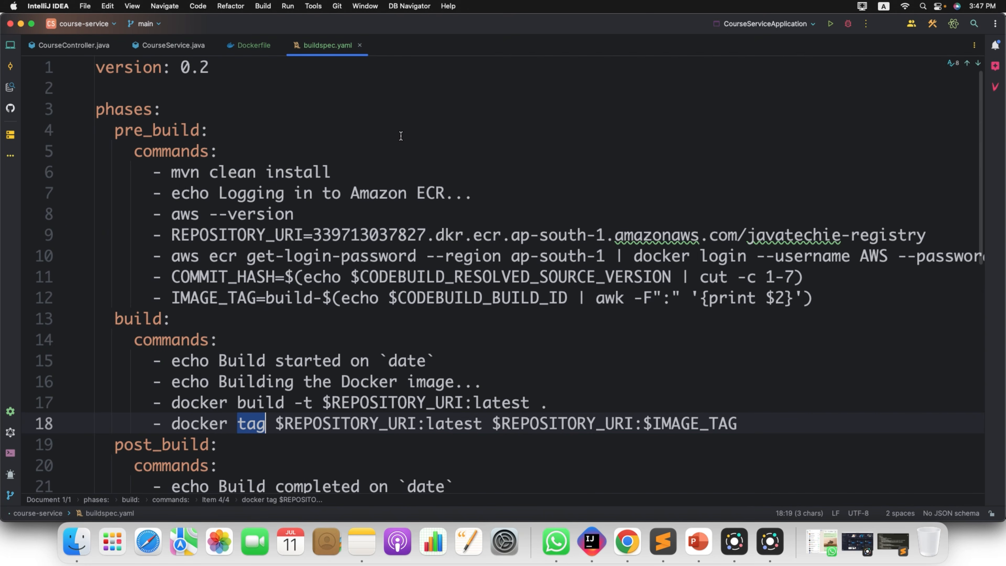
click(699, 542)
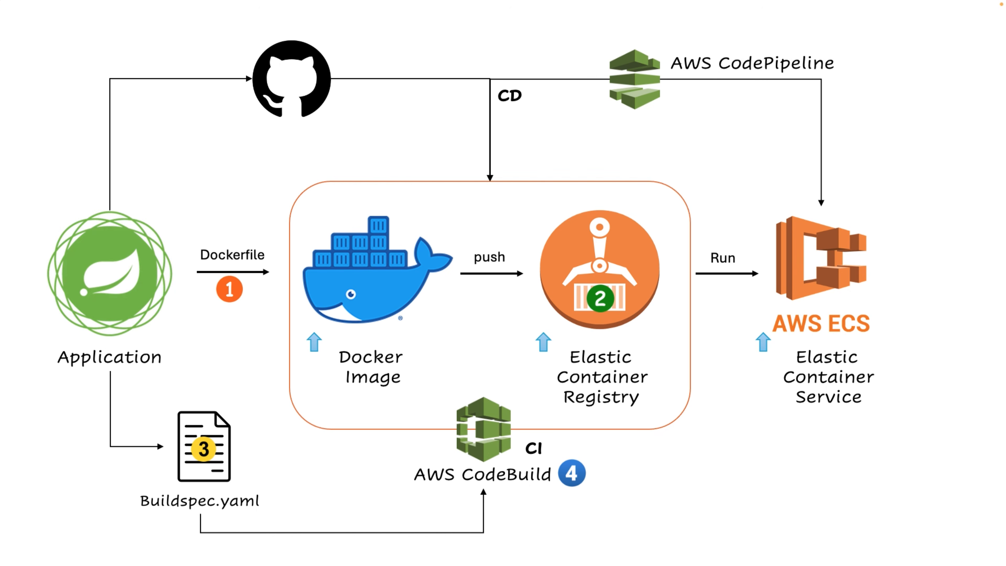
- Switch to Chrome and open CodeBuild from the AWS Console Home in a new tab
key(super+Tab)
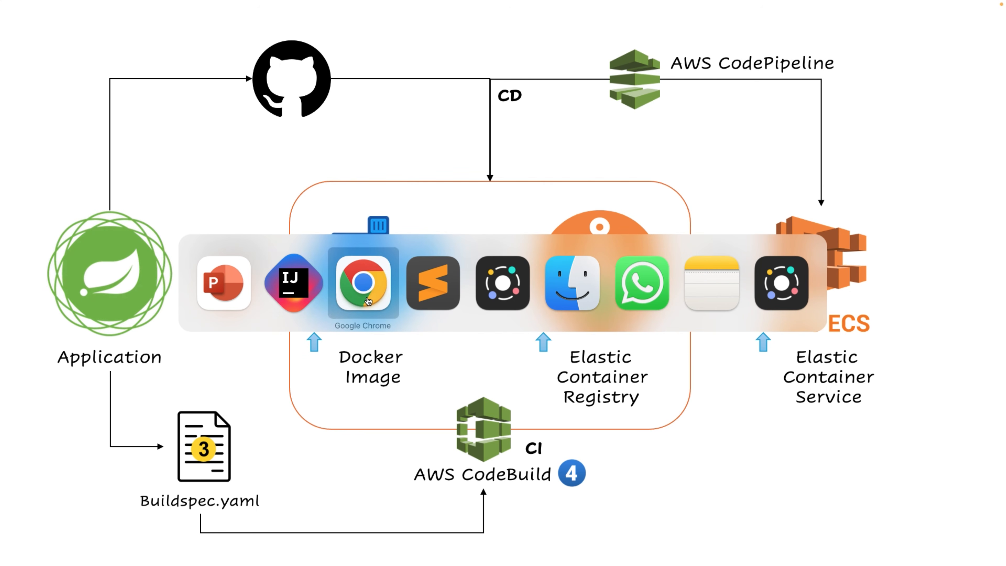
click(369, 302)
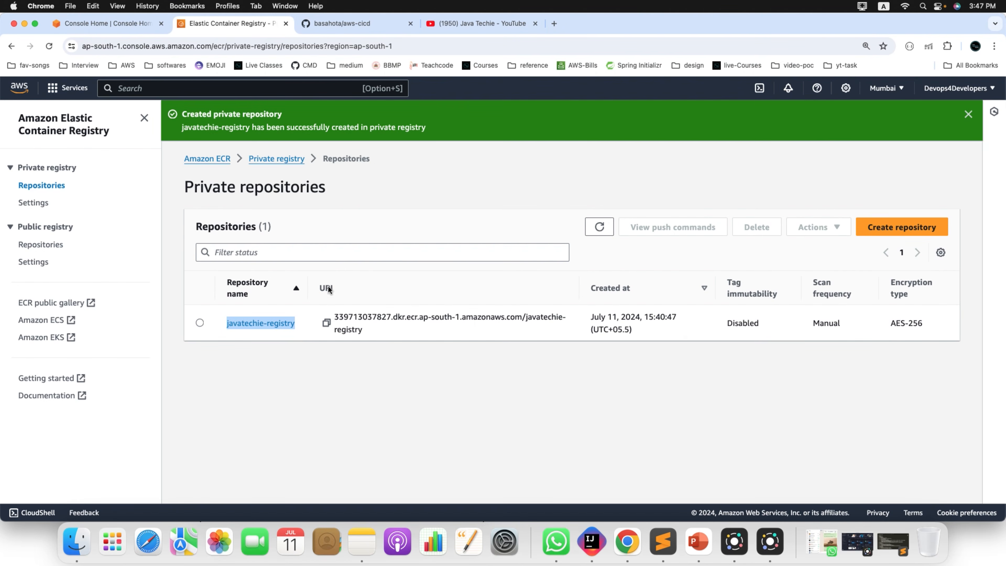
click(109, 23)
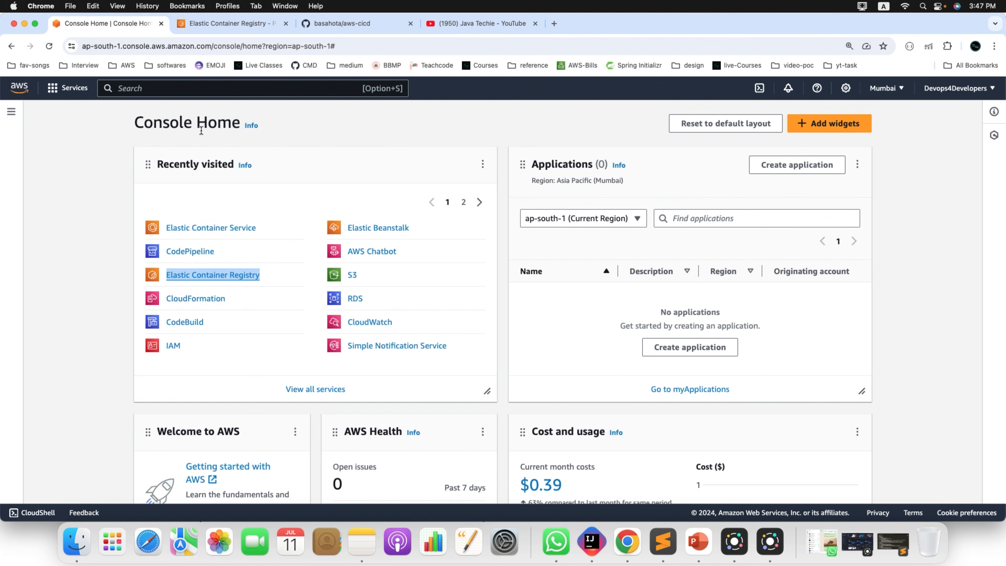
right_click(196, 326)
click(213, 328)
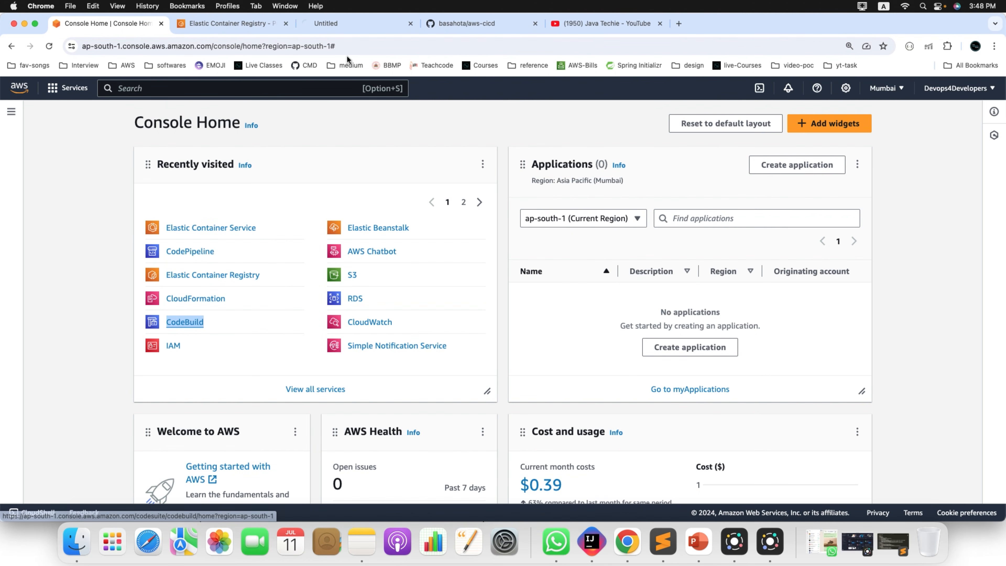
click(348, 25)
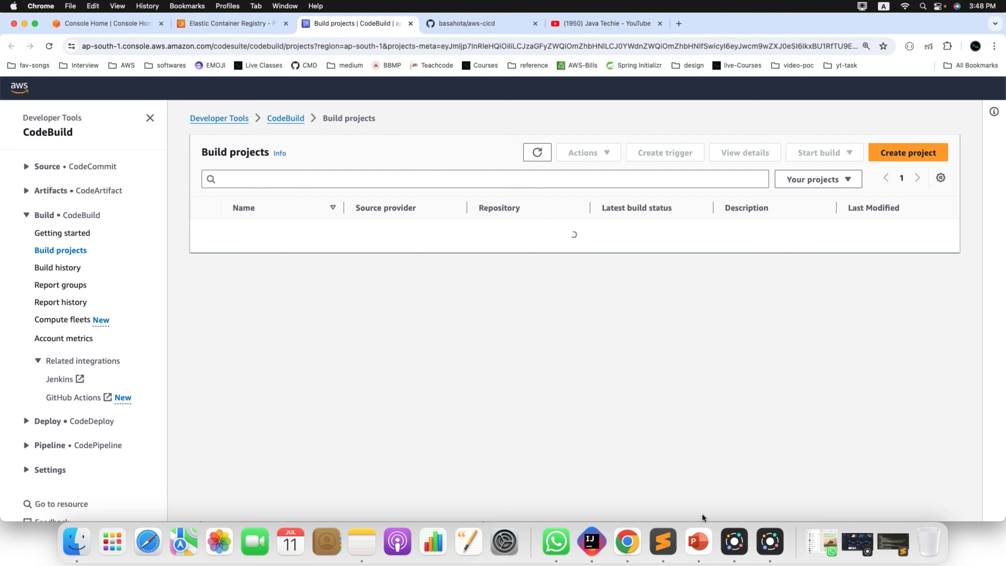
- In IntelliJ IDEA, commit buildspec.yaml and Dockerfile with the message "dockerfile and buildspec.yaml file added" and push to origin main
click(598, 548)
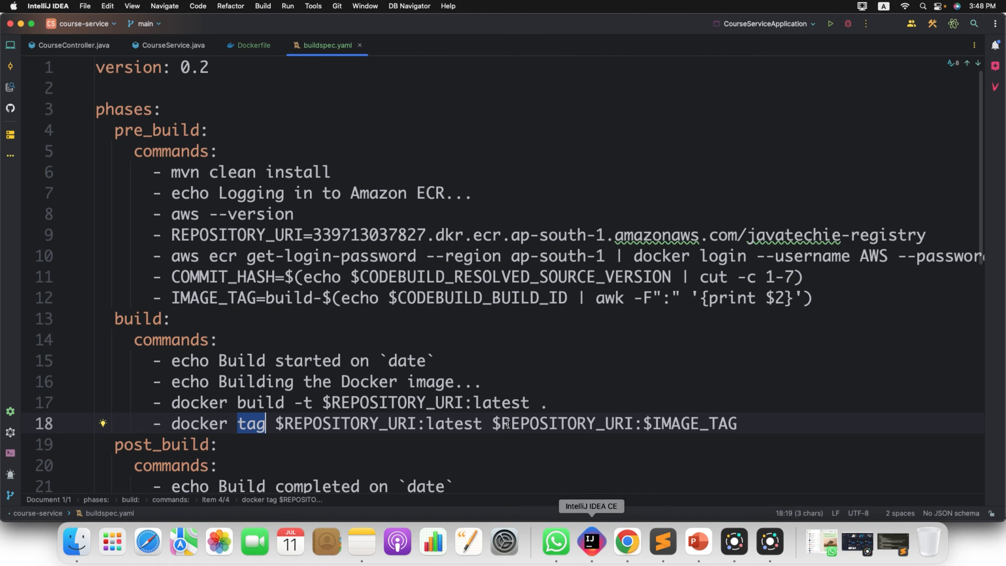
click(561, 346)
key(super+0)
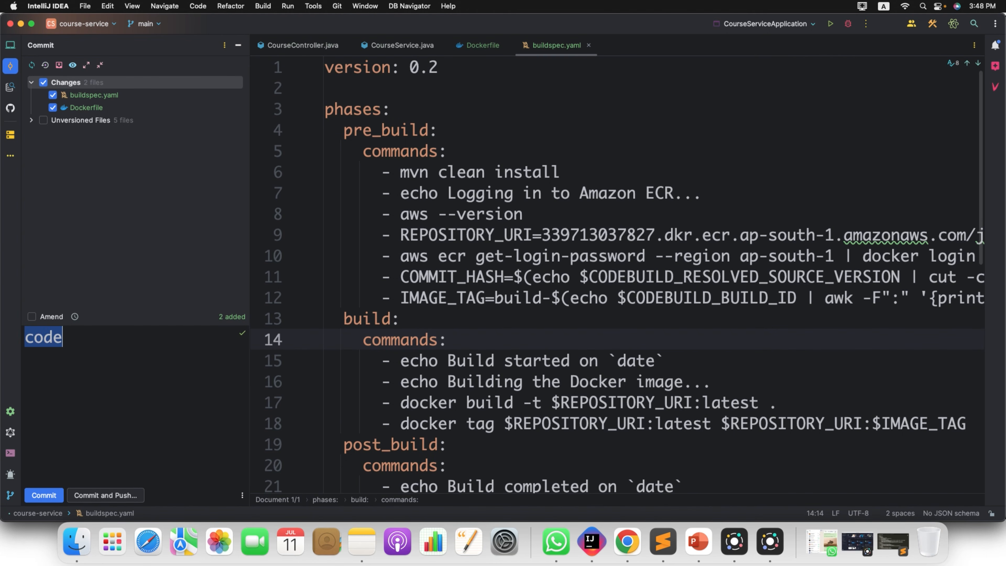
text(doc)
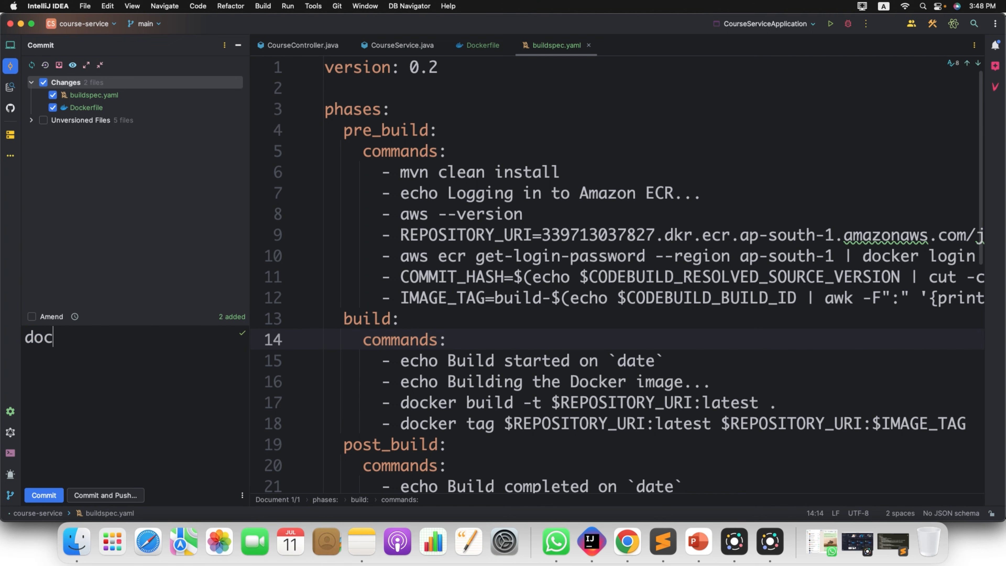
text(kerfile and buildspec)
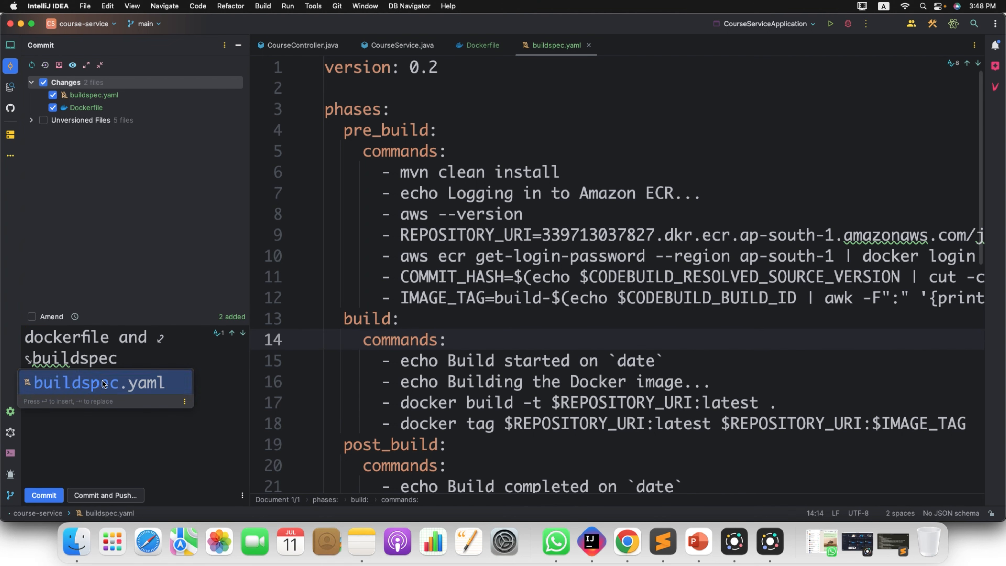
key(Return)
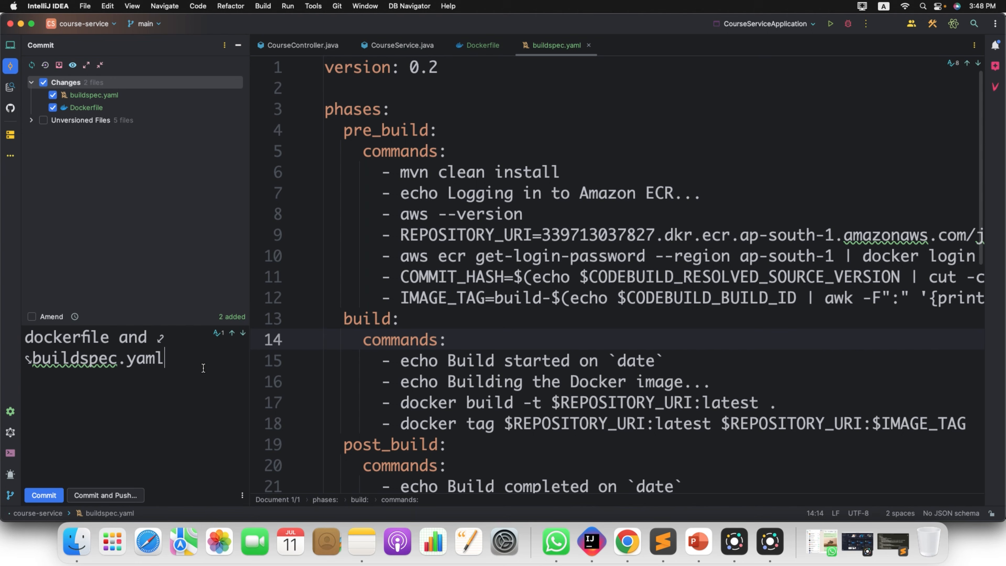
text(file added)
click(93, 496)
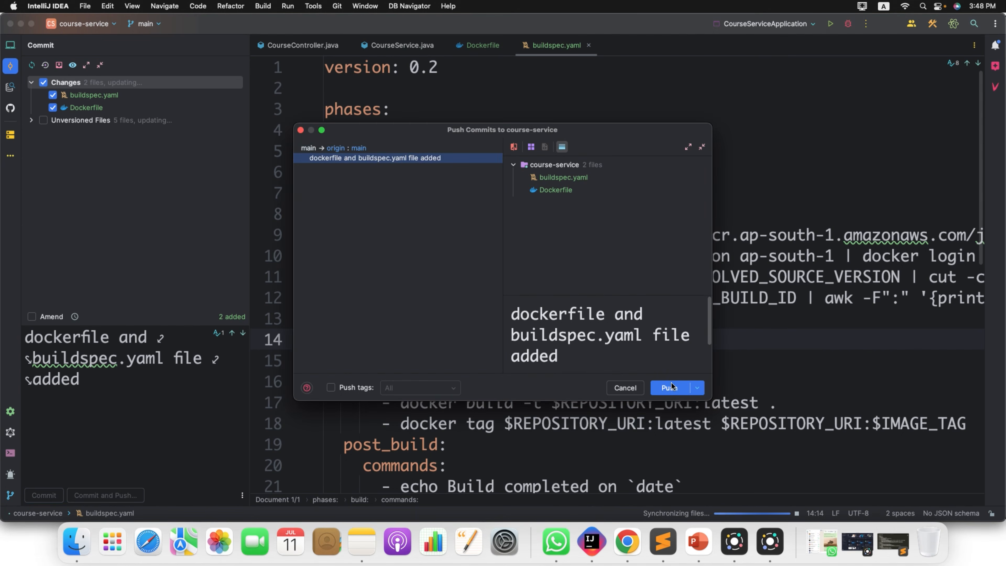
click(669, 385)
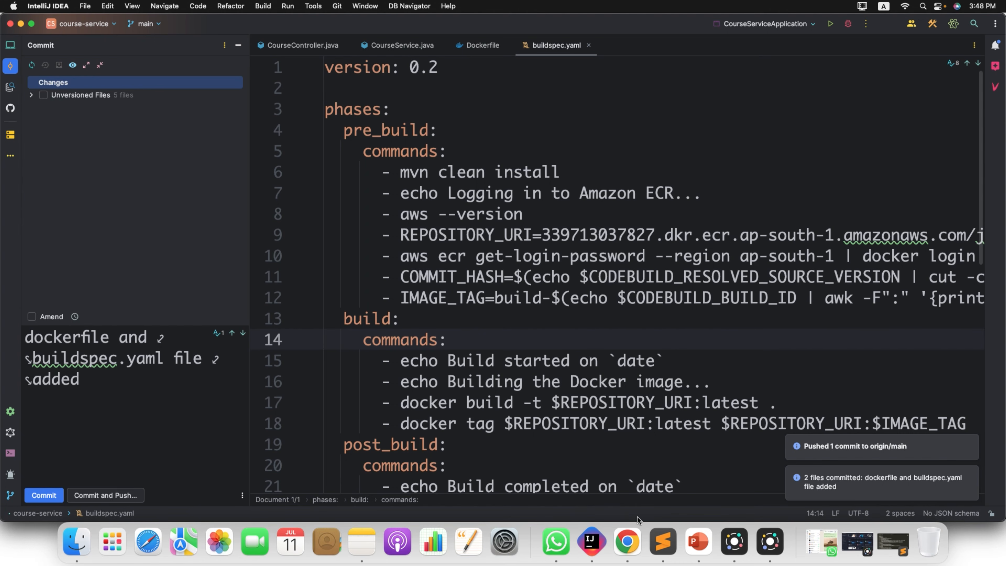
- Switch to Chrome and refresh the aws-cicd GitHub repository page to check the pushed Dockerfile and buildspec.yaml
click(629, 553)
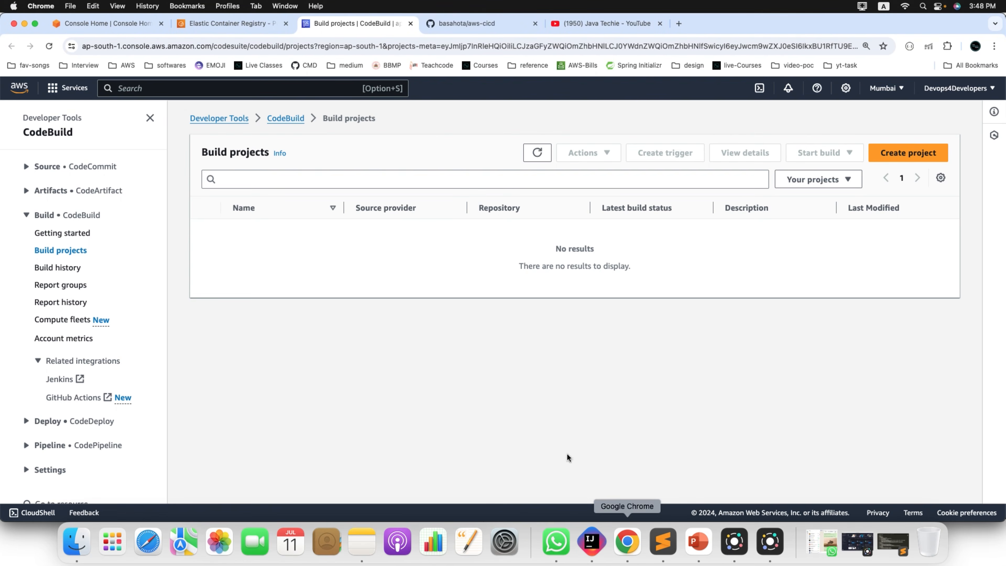
click(457, 21)
click(49, 46)
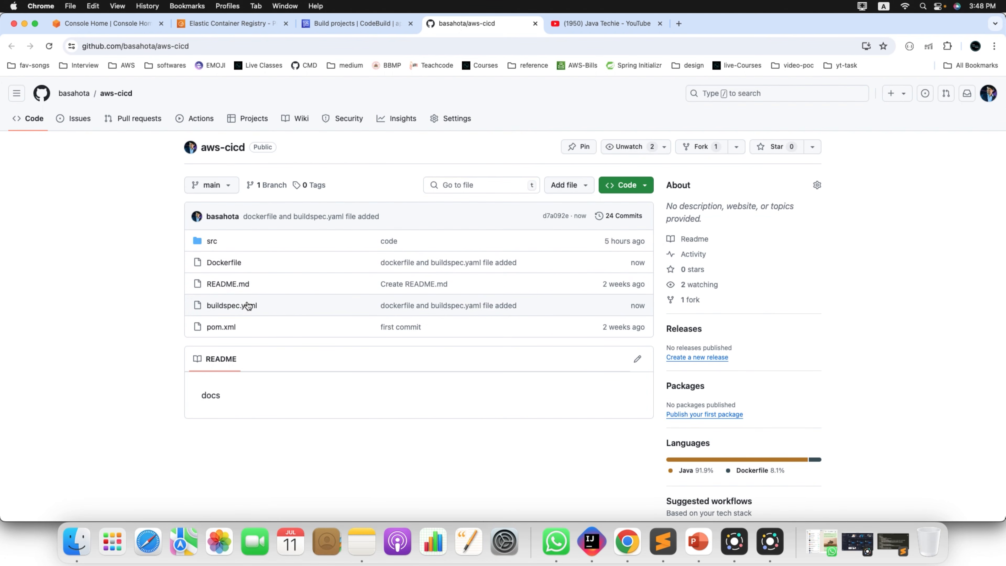
double_click(212, 47)
- Switch to IntelliJ IDEA, show the terminal, and open the aws-cicd origin URL from the git remote -v output
click(592, 542)
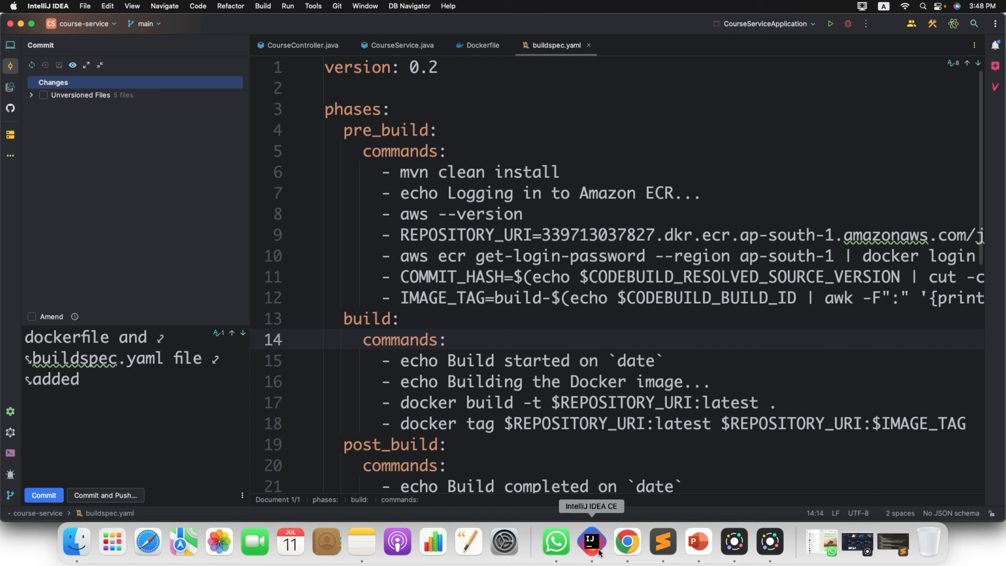
click(16, 453)
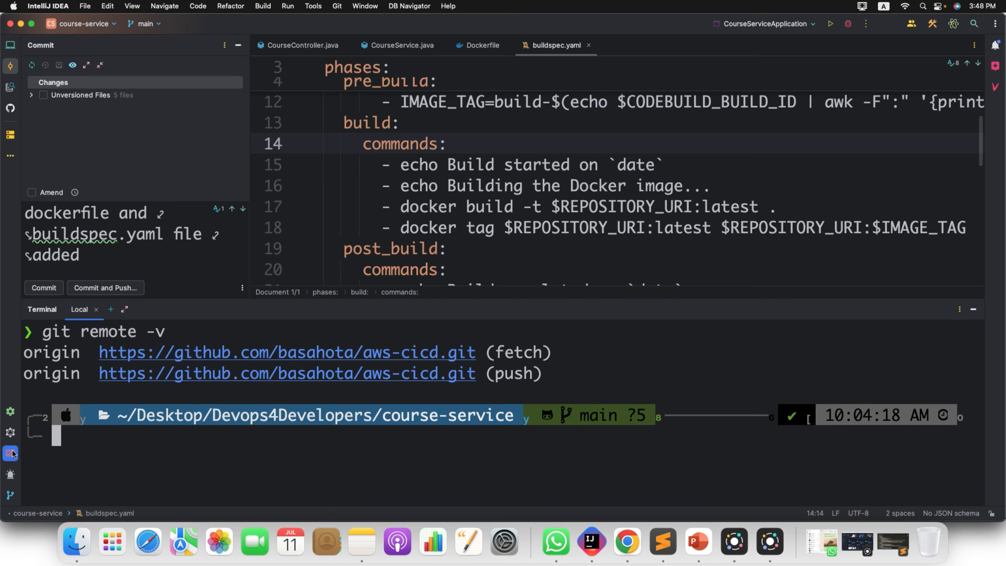
click(354, 356)
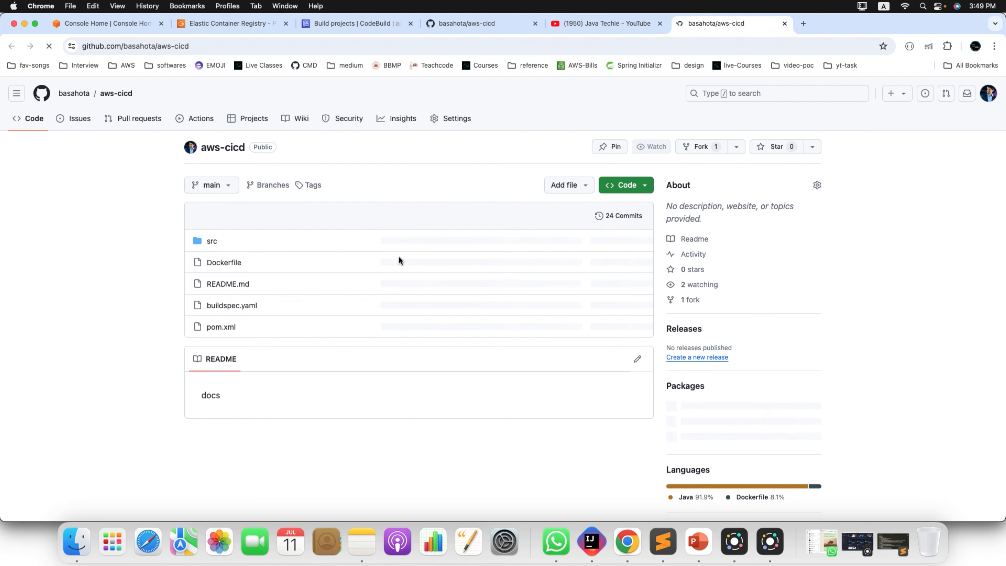
- Return to the CodeBuild Build projects page and start creating a new build project
click(202, 47)
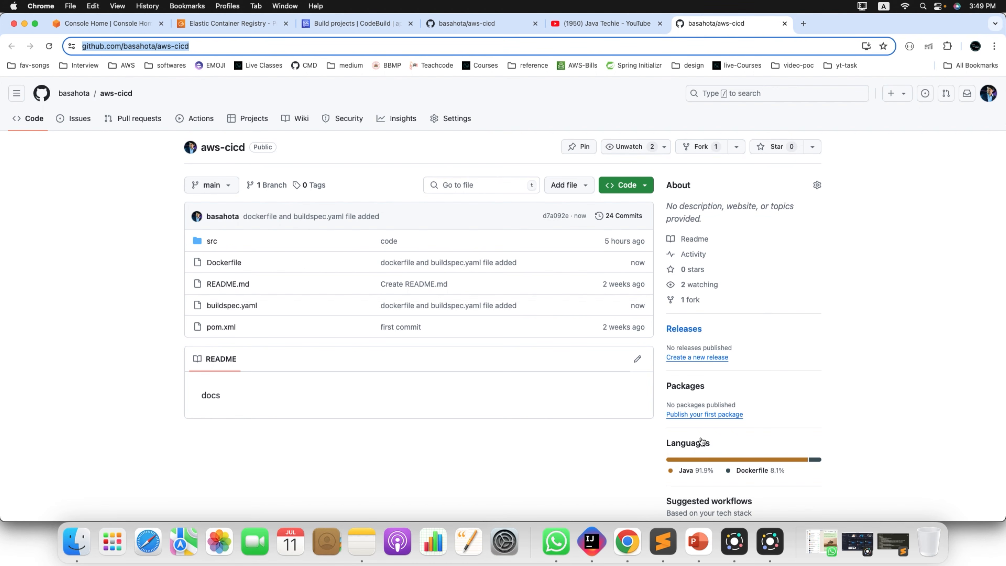
click(327, 30)
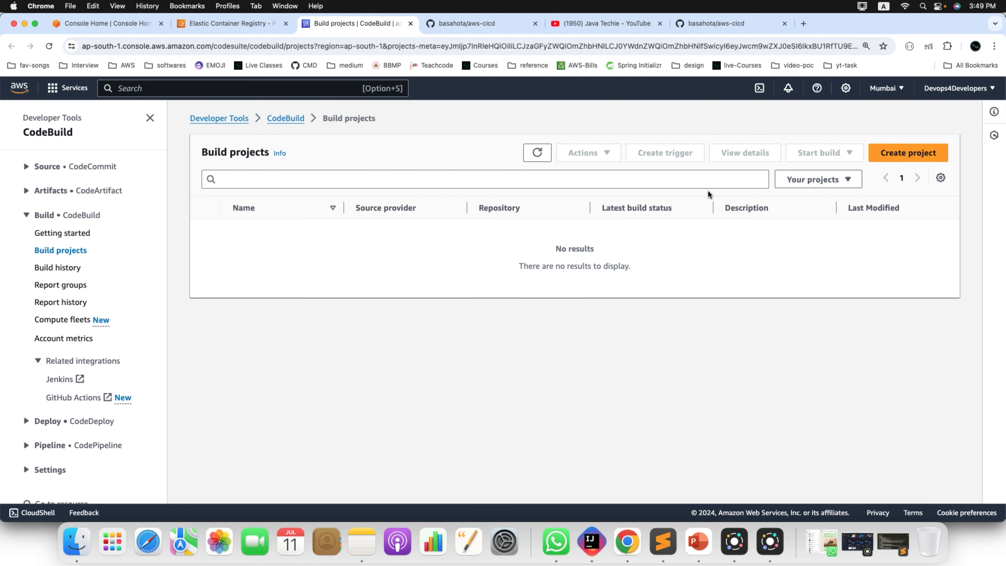
click(899, 158)
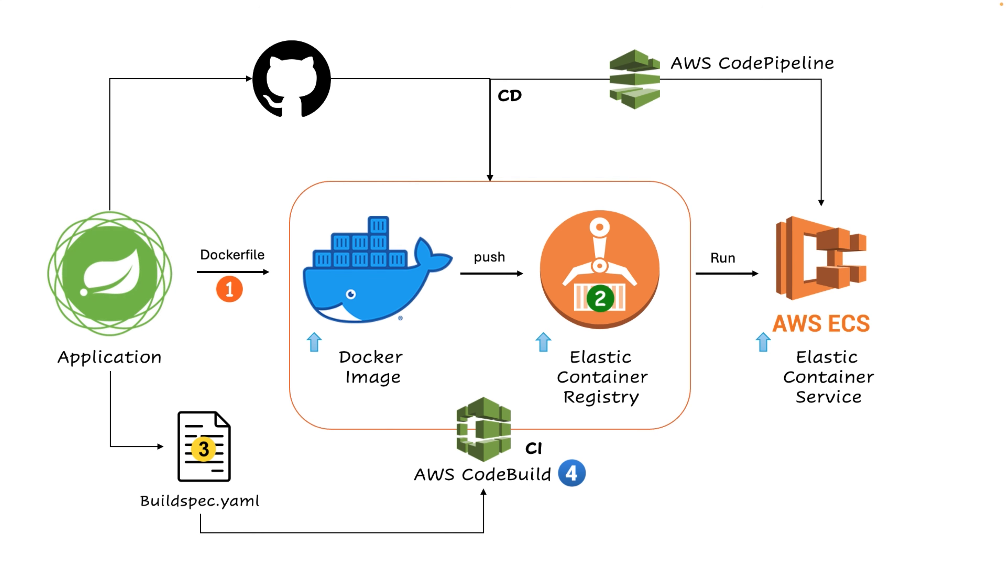
key(super+Tab)
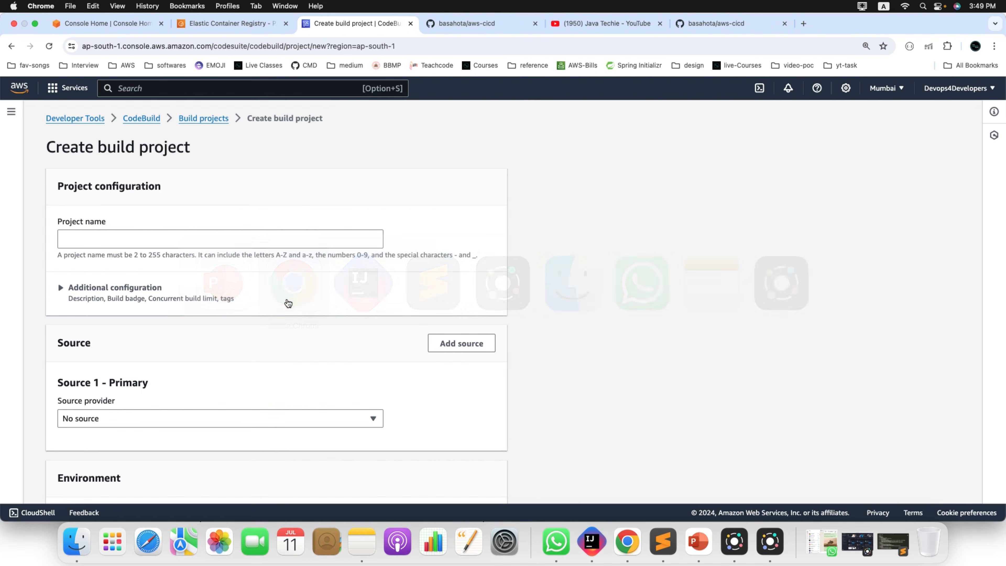
- Name the build project course-project
click(140, 236)
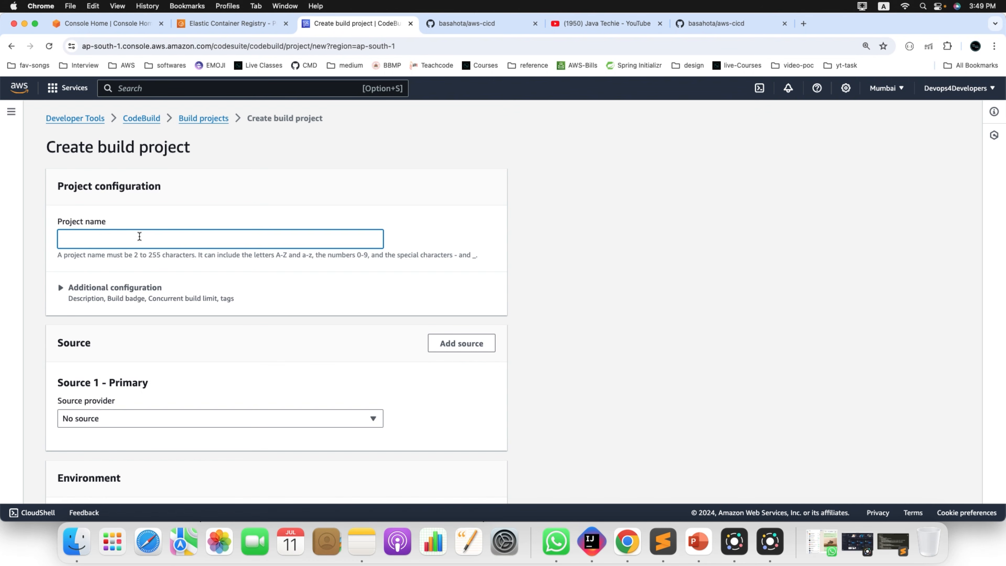
text(course-ser)
key(BackSpace)
key(BackSpace)
key(BackSpace)
text(project)
- Set the primary source provider to GitHub and choose the aws-cicd repository from the connected account
scroll(146, 299, down, 4)
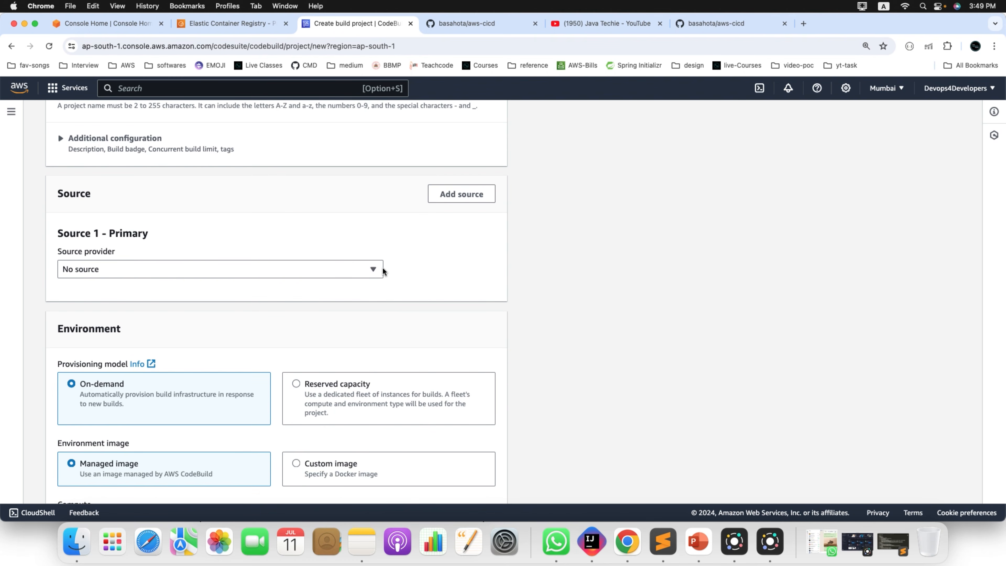
click(364, 272)
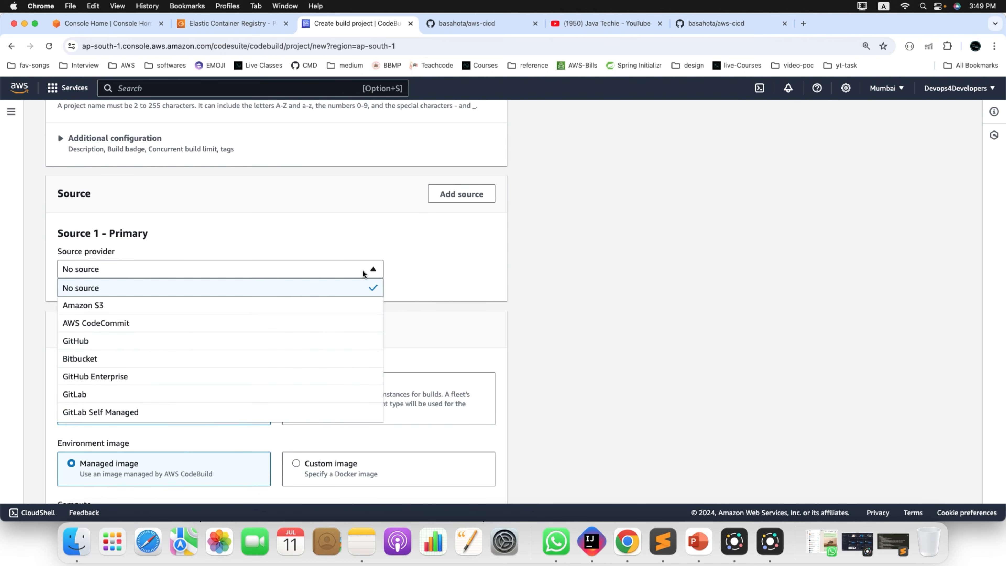
click(139, 341)
scroll(278, 298, down, 1)
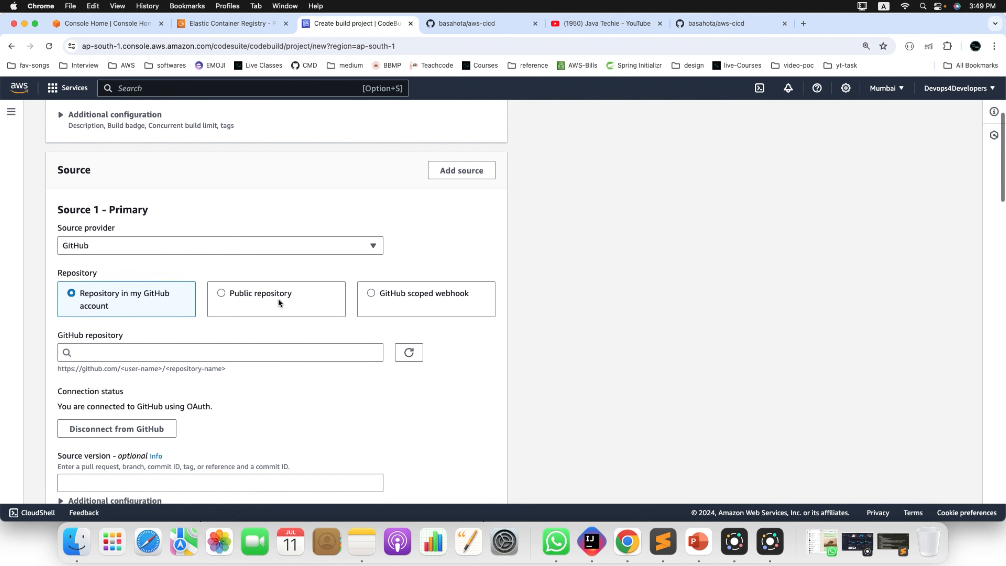
click(229, 349)
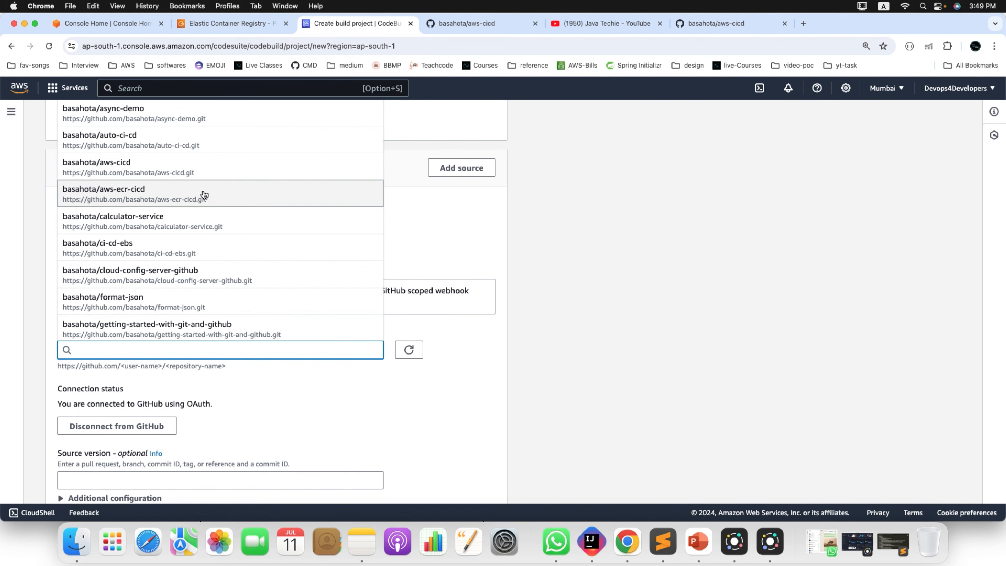
scroll(202, 193, up, 1)
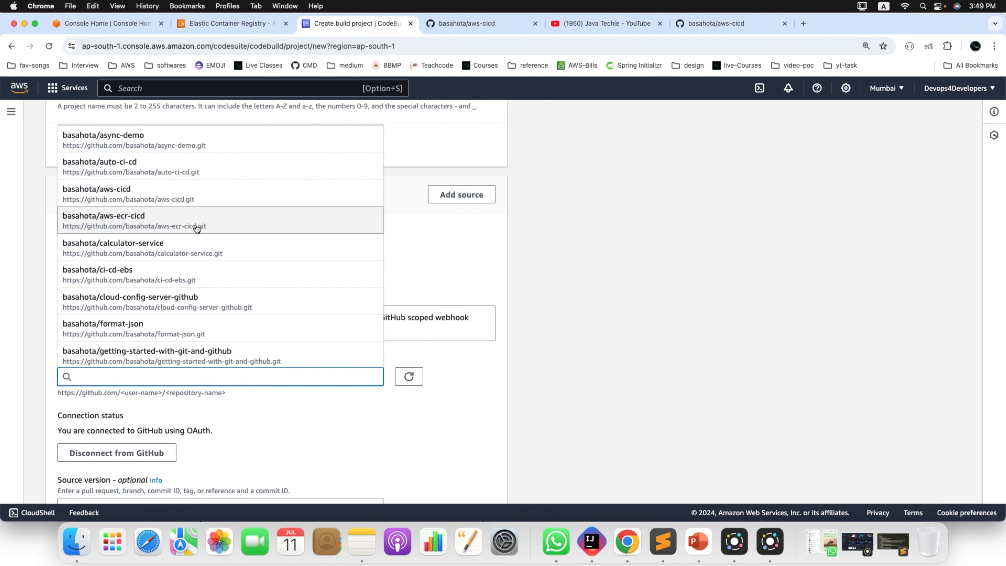
scroll(191, 250, down, 1)
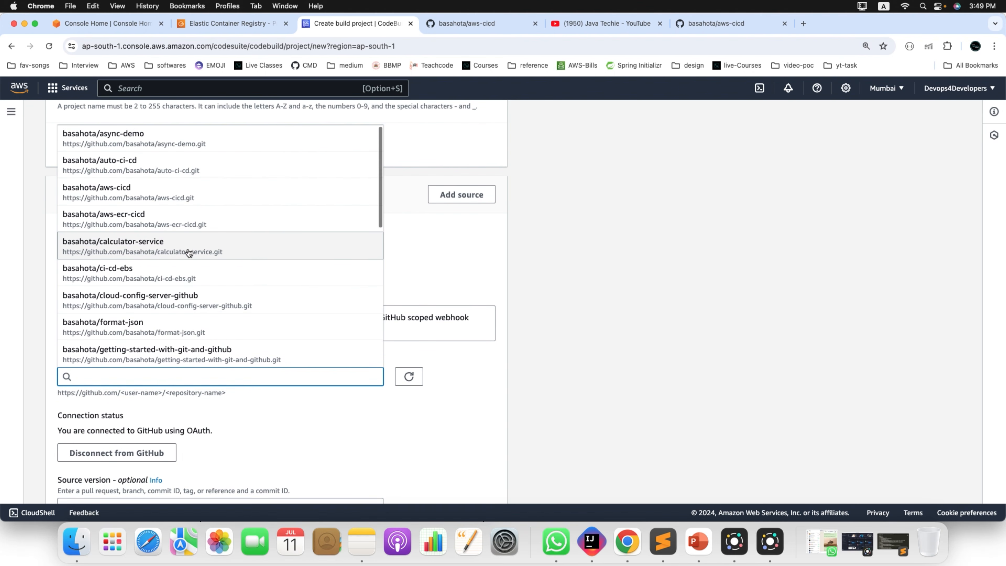
click(176, 180)
- Look over the webhook and environment settings and copy the project name course-project
scroll(274, 278, down, 6)
scroll(232, 238, up, 1)
scroll(232, 238, down, 1)
scroll(232, 238, up, 3)
scroll(231, 242, up, 1)
scroll(231, 241, down, 7)
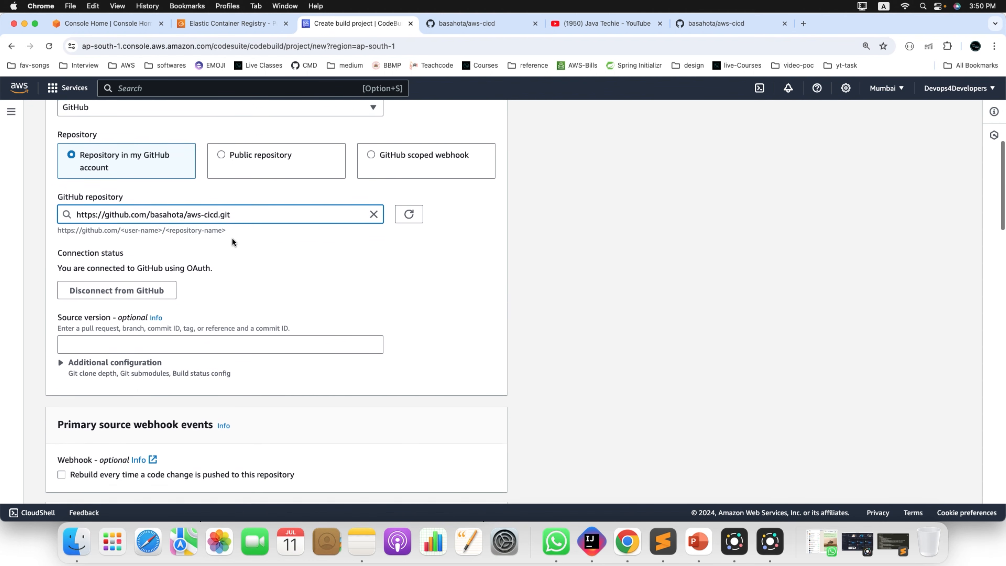
scroll(233, 240, down, 12)
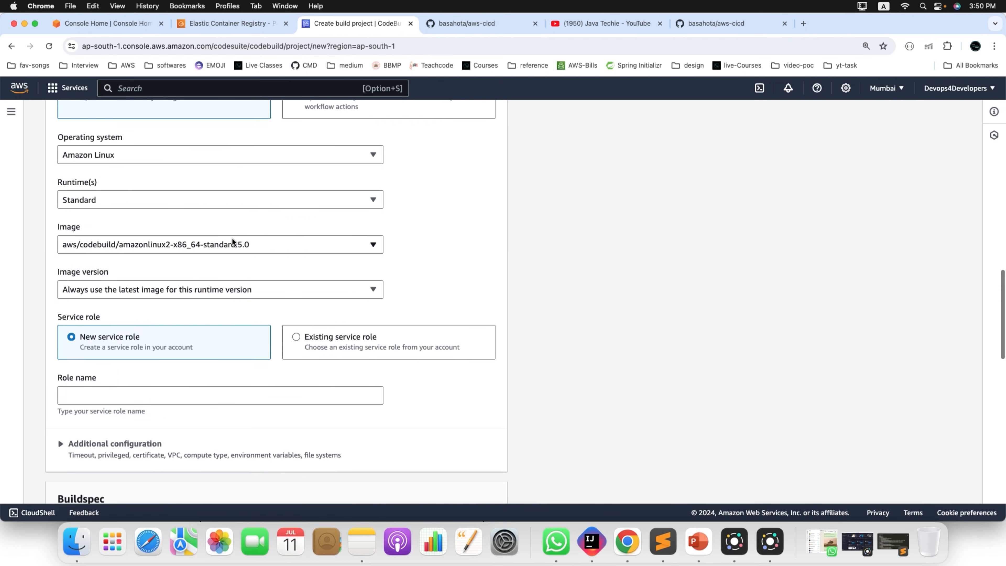
scroll(245, 255, up, 15)
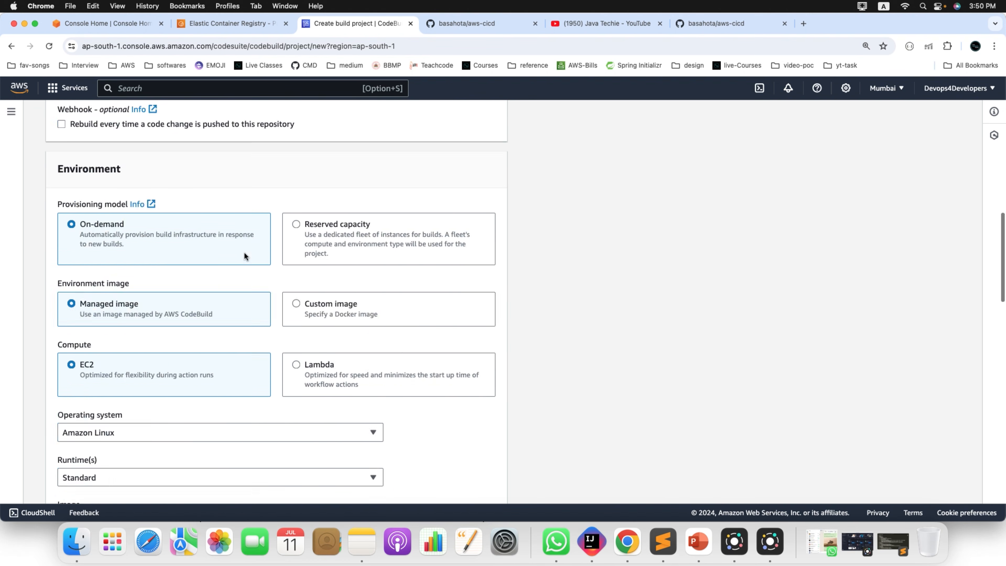
click(144, 209)
drag(141, 210, 59, 212)
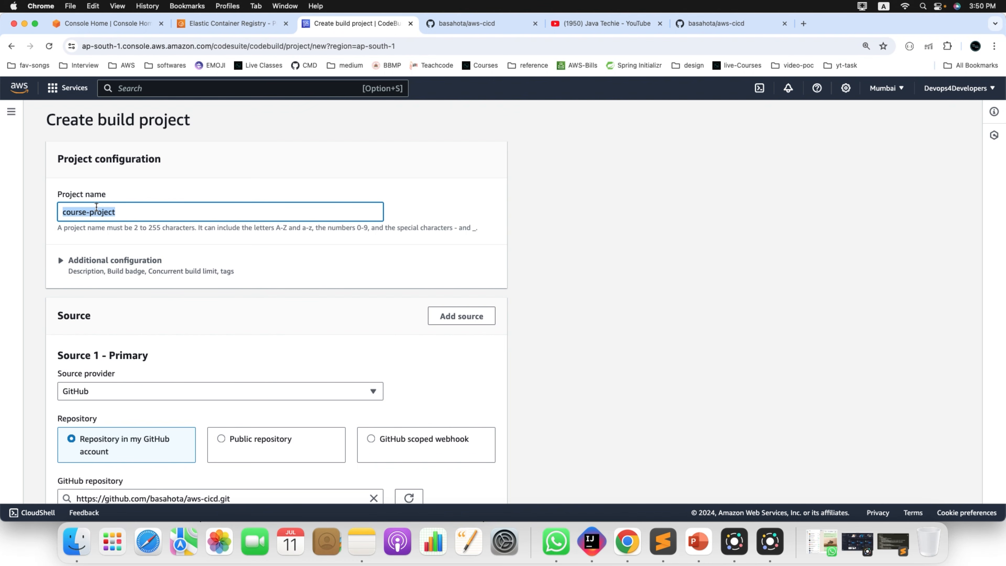
key(super+c)
- Name the new service role course-project-service-role, reusing the copied project name
scroll(322, 302, down, 10)
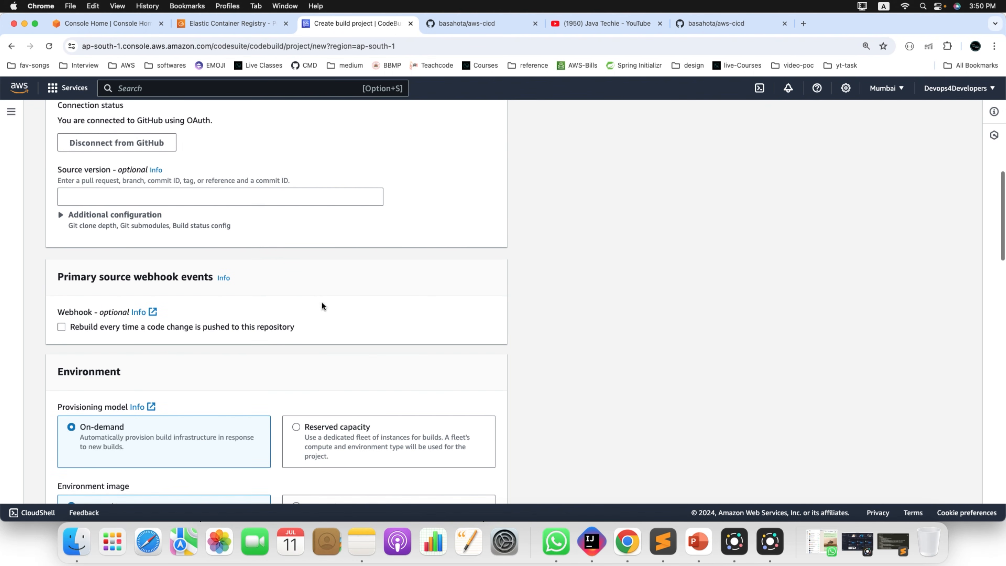
scroll(301, 286, down, 5)
scroll(300, 282, down, 8)
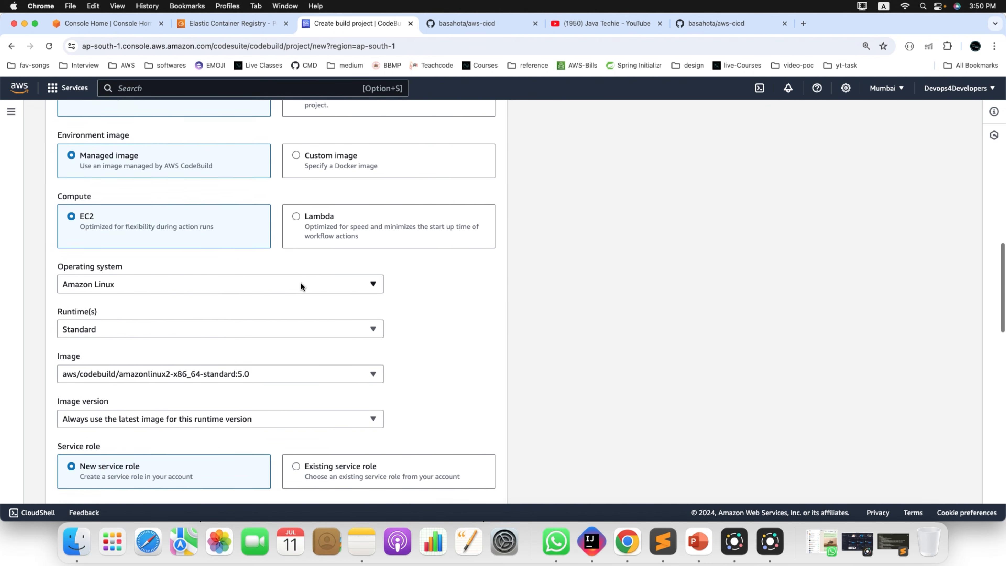
click(140, 319)
key(super+v)
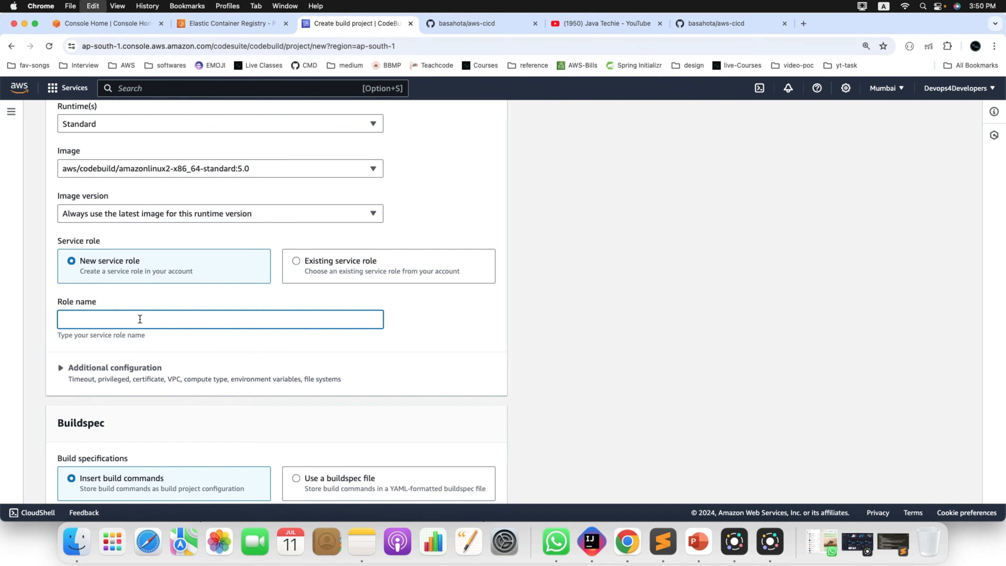
text(-serv)
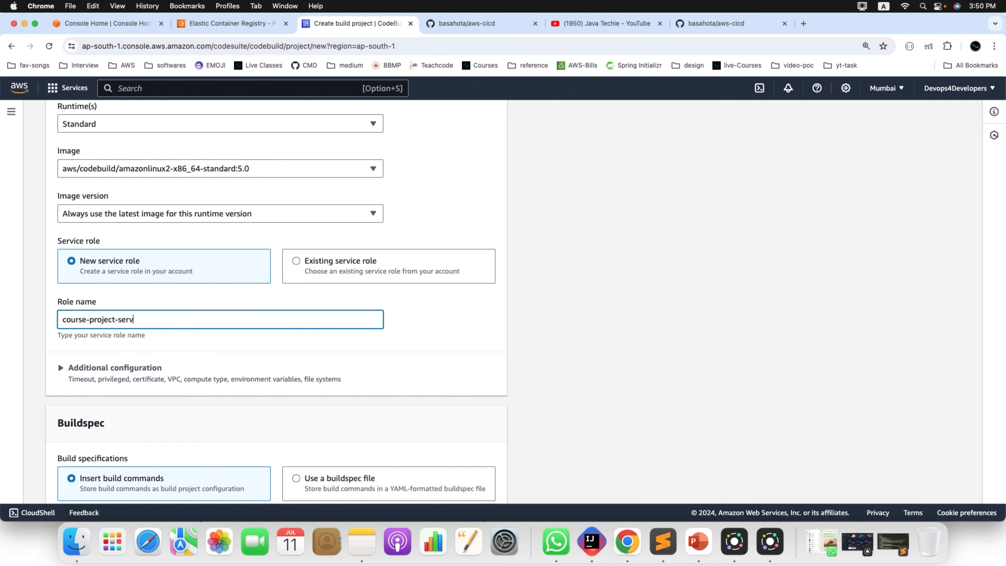
text(ice-role)
- Set the build specifications to use a buildspec file and recheck the selected GitHub repository
scroll(191, 341, down, 4)
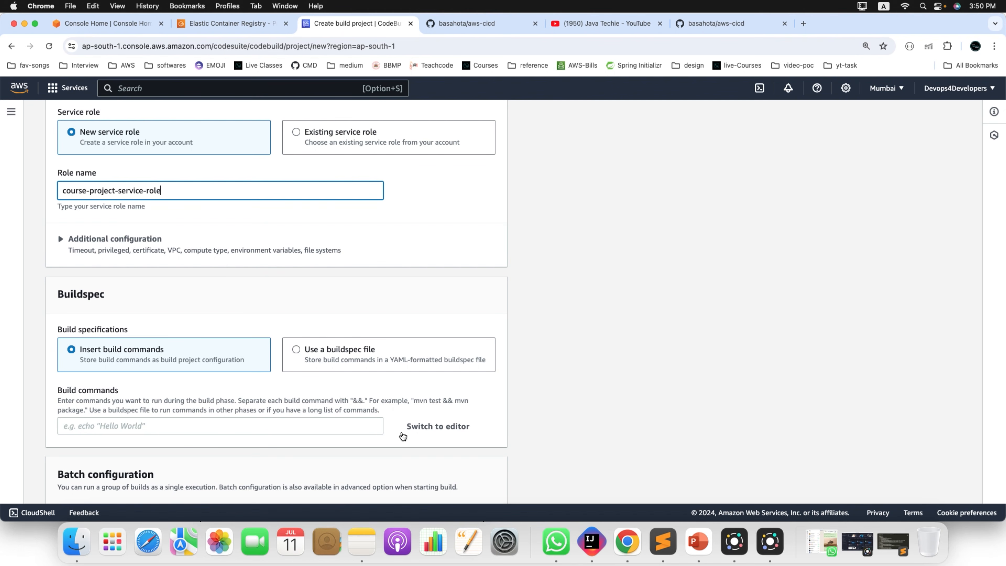
click(297, 350)
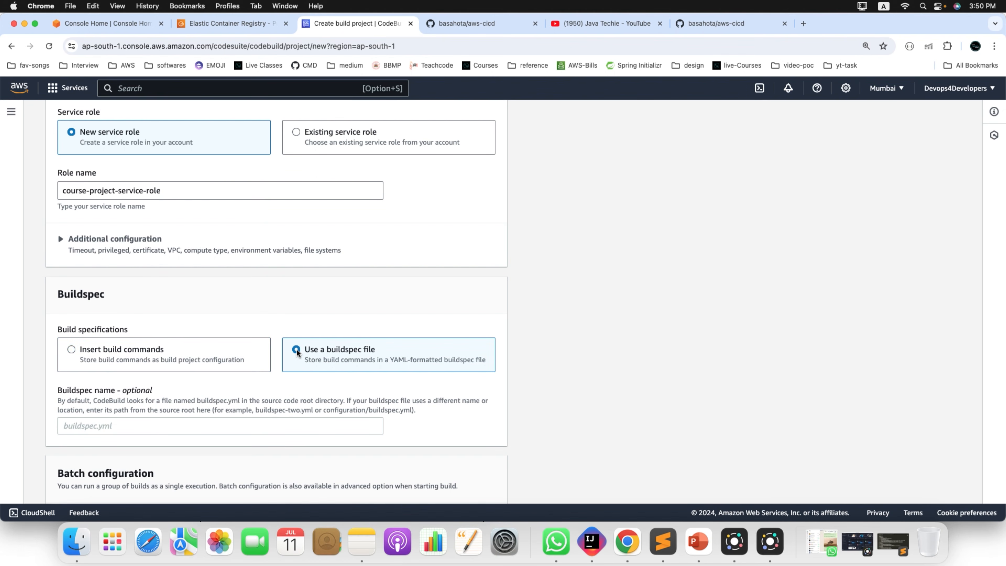
scroll(311, 301, up, 15)
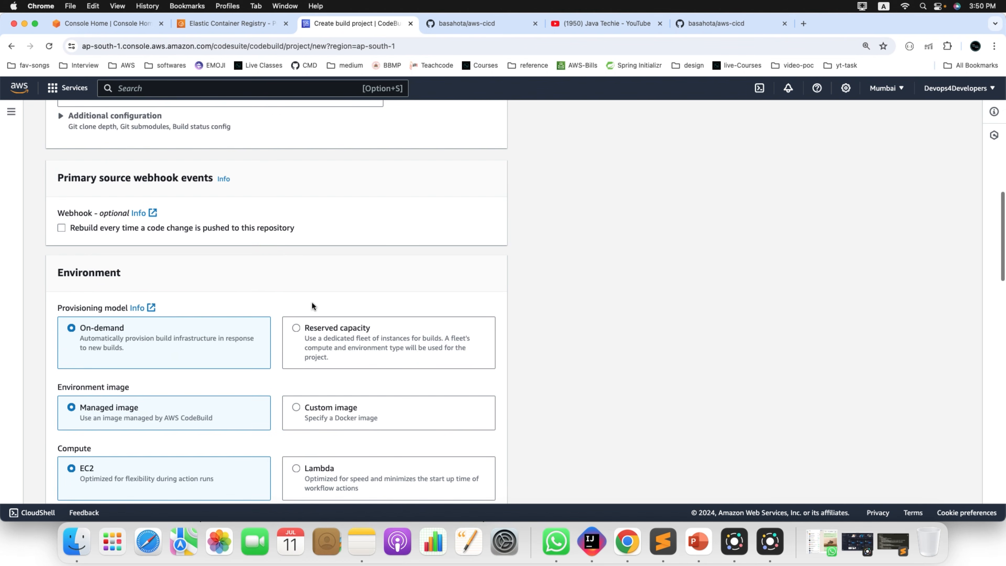
scroll(282, 252, up, 10)
click(253, 243)
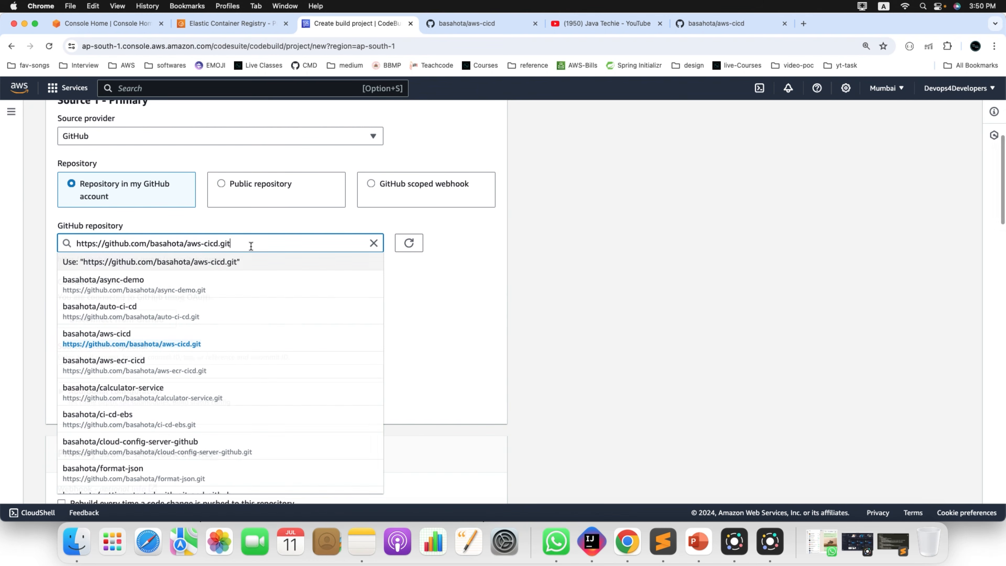
drag(253, 242, 83, 231)
click(455, 245)
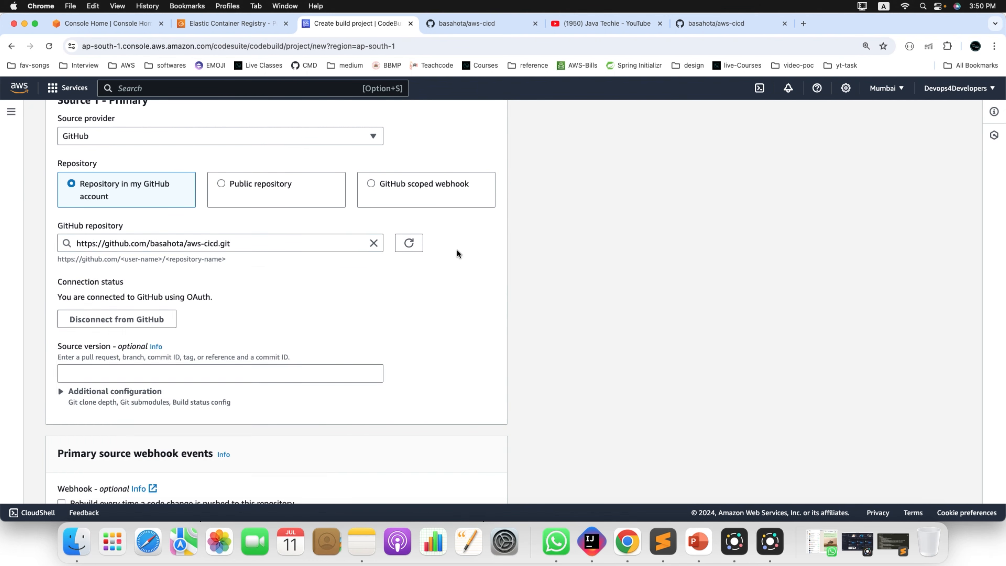
- Try to create the build project with no artifacts and CloudWatch logs enabled
scroll(402, 337, down, 2)
scroll(401, 342, down, 20)
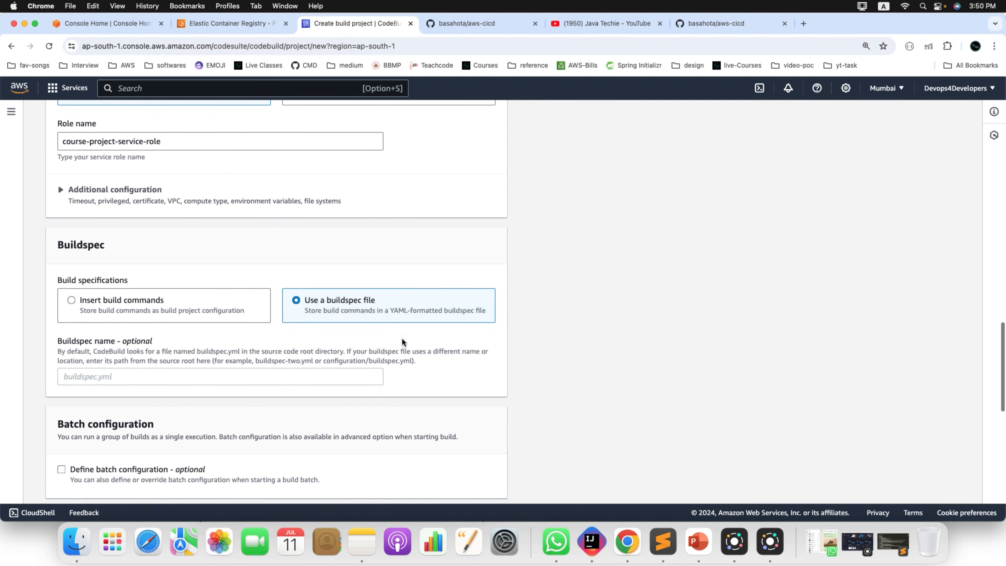
scroll(402, 340, down, 8)
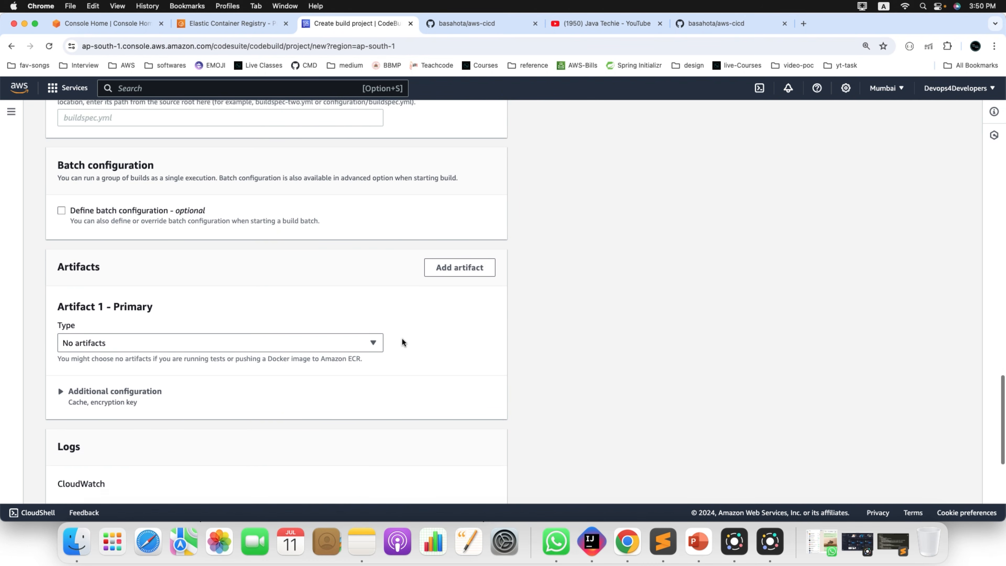
scroll(403, 342, down, 5)
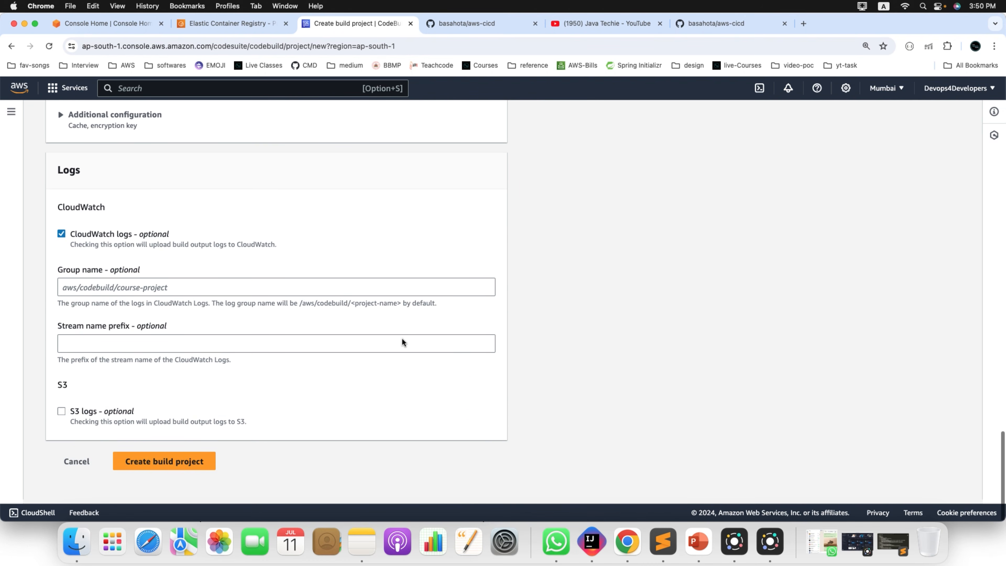
click(185, 468)
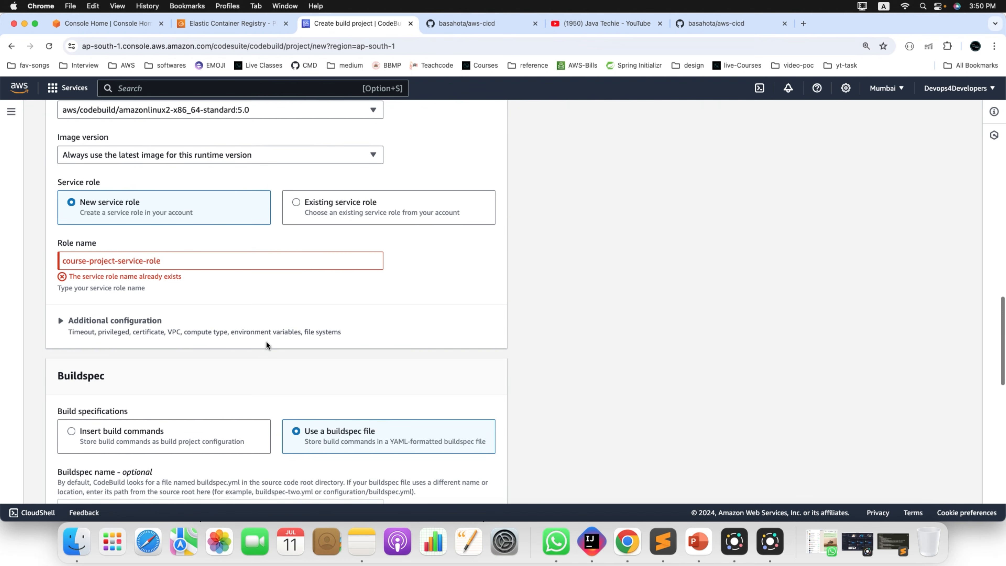
- Change the service role name to course-app-service-role and create the build project
click(190, 262)
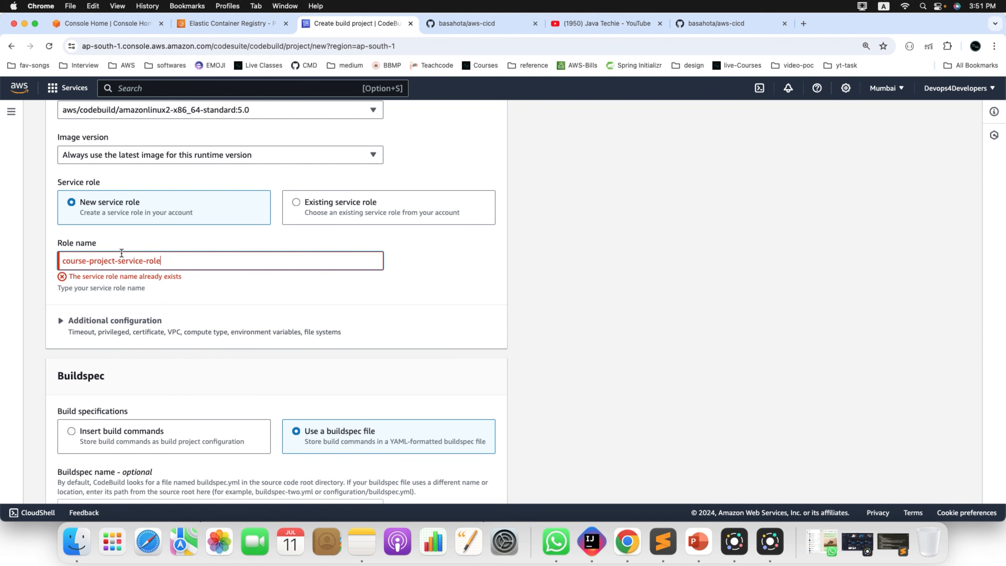
drag(115, 258, 90, 259)
text(app)
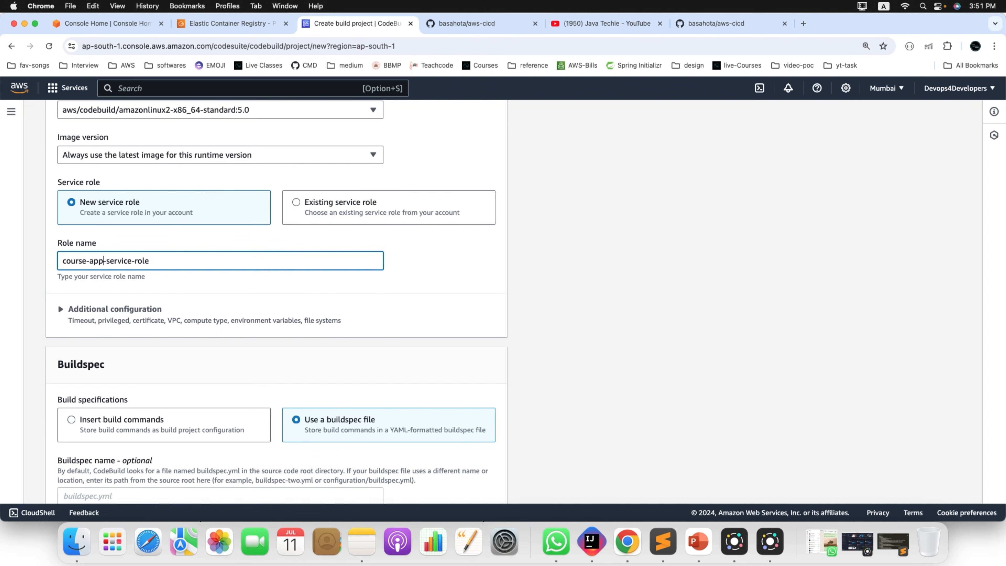
scroll(175, 423, down, 15)
click(182, 464)
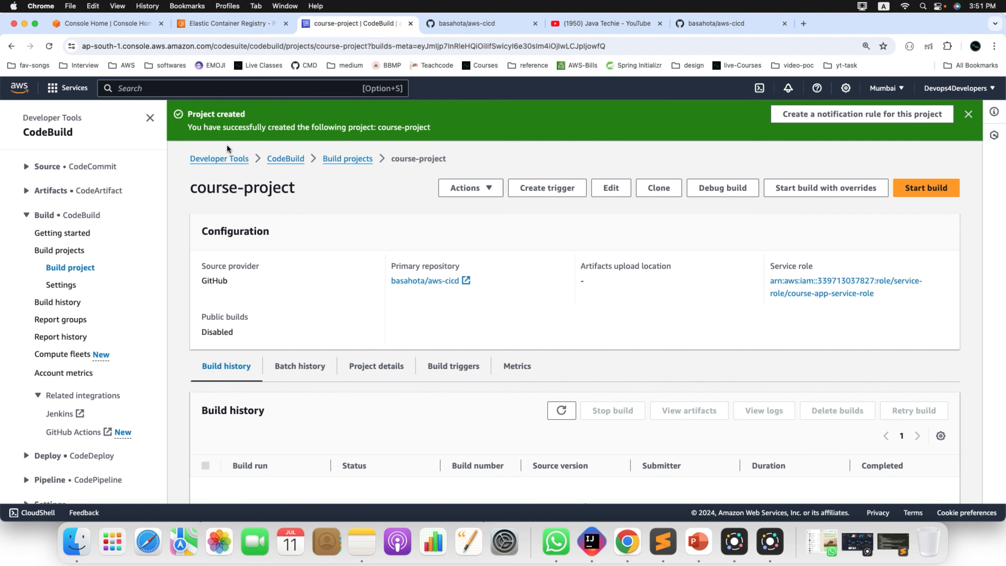
- Open the service role of the course-project build project in a new browser tab
click(968, 114)
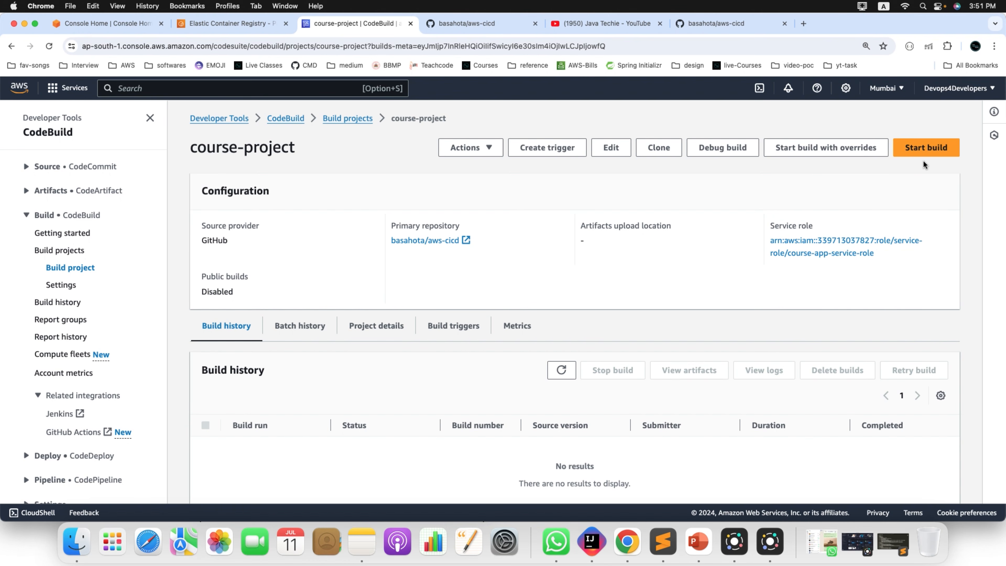
drag(893, 250, 768, 235)
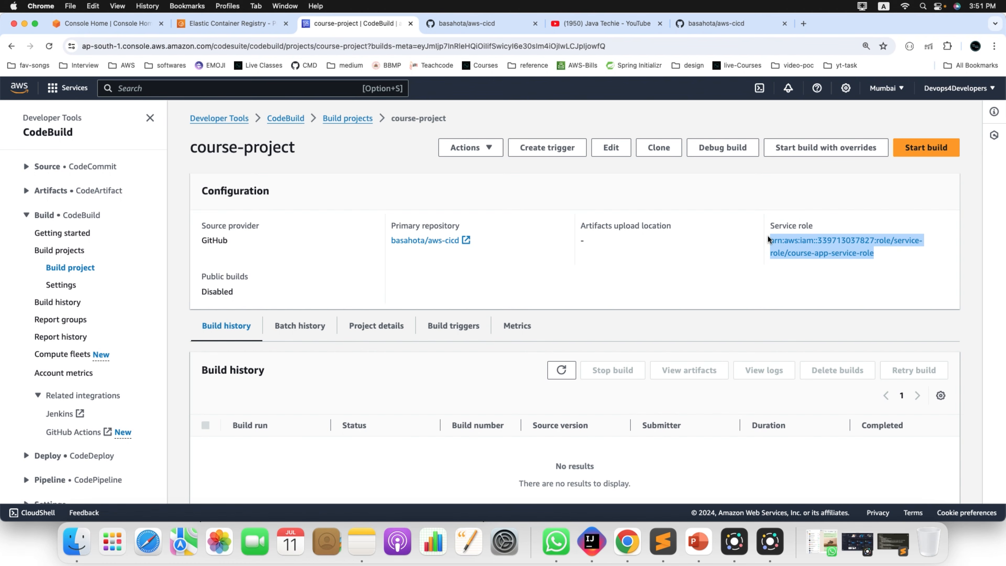
double_click(807, 225)
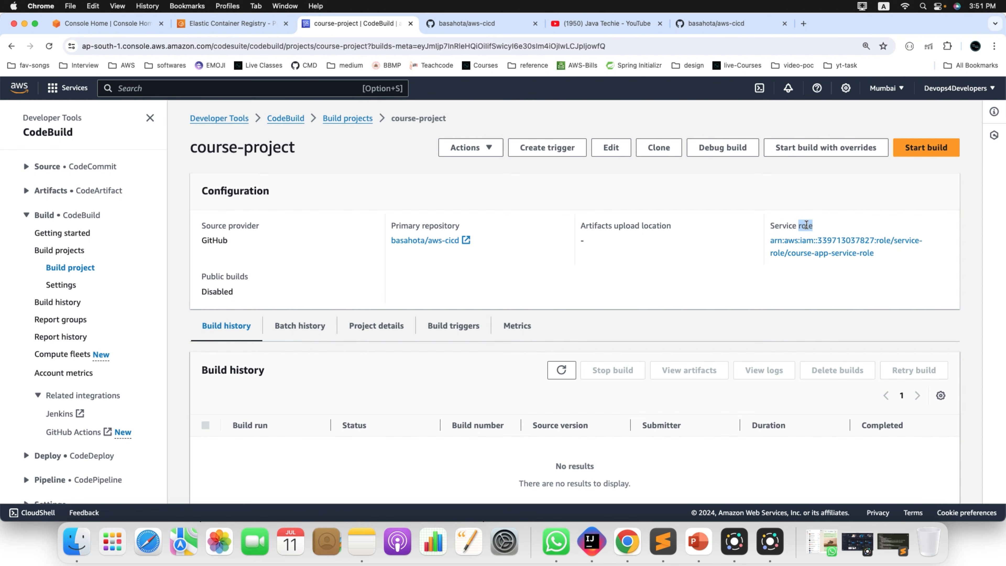
right_click(882, 237)
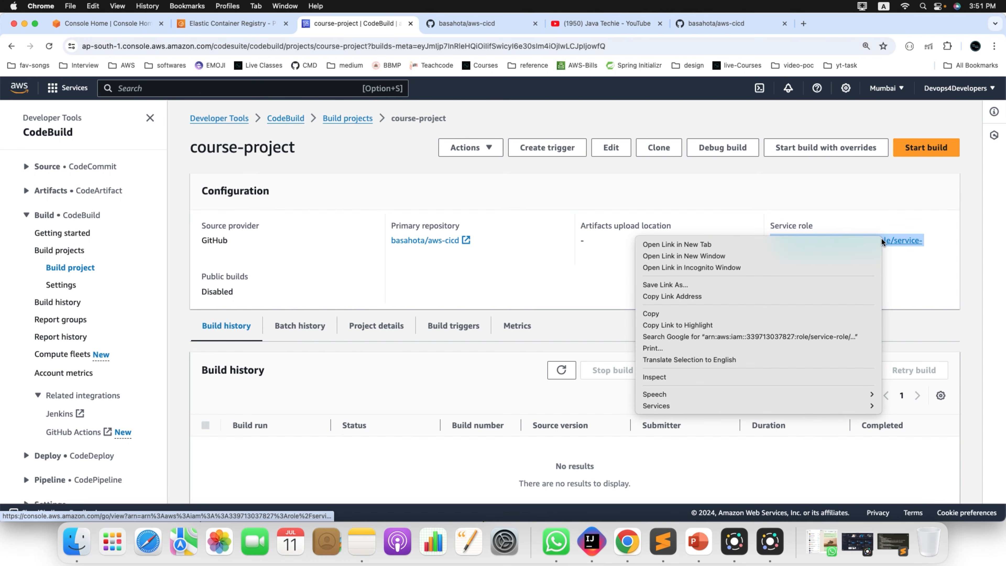
click(849, 244)
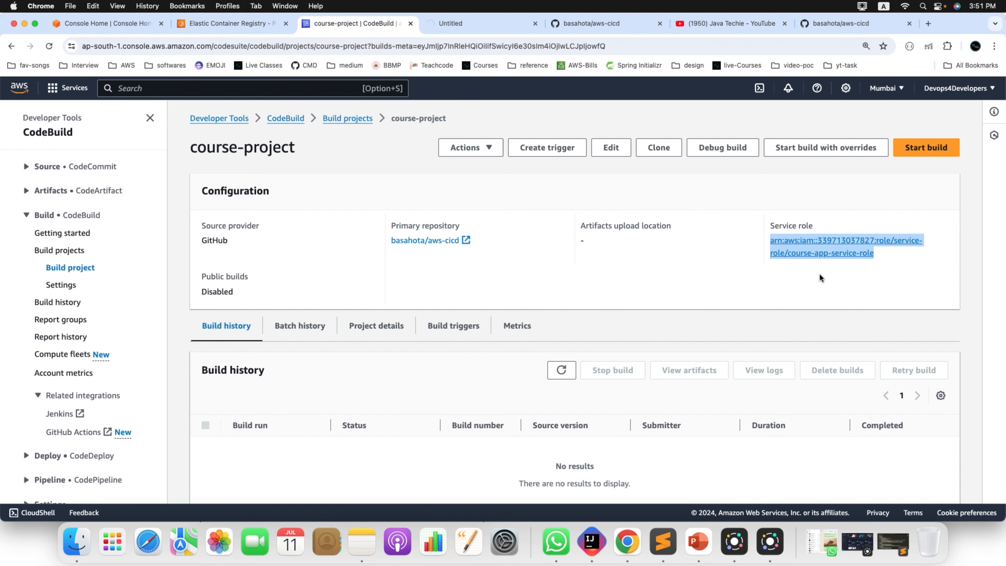
click(494, 24)
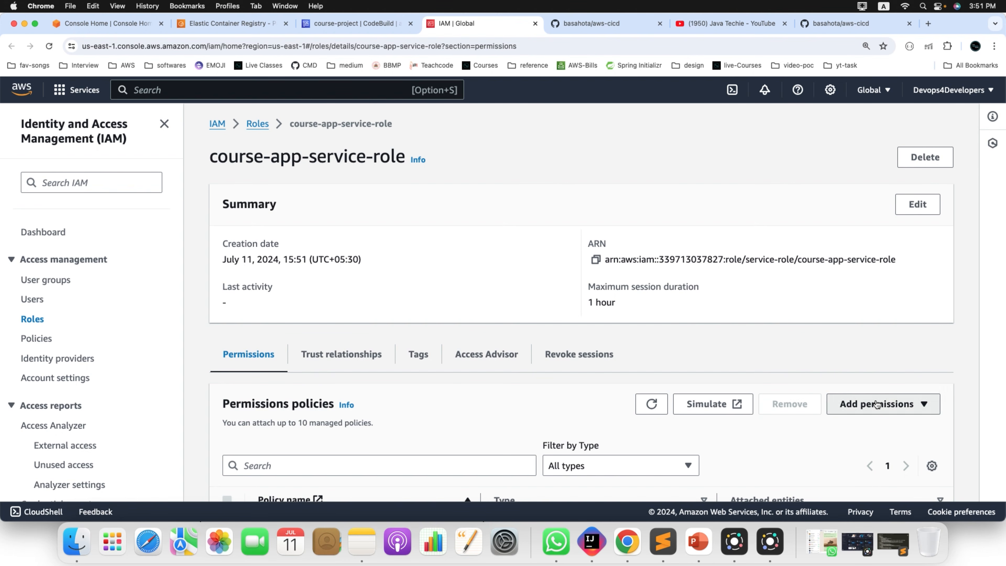
- Attach the AmazonEC2ContainerRegistryFullAccess and AmazonEC2ContainerRegistryPowerUser policies to course-app-service-role
click(877, 404)
click(875, 422)
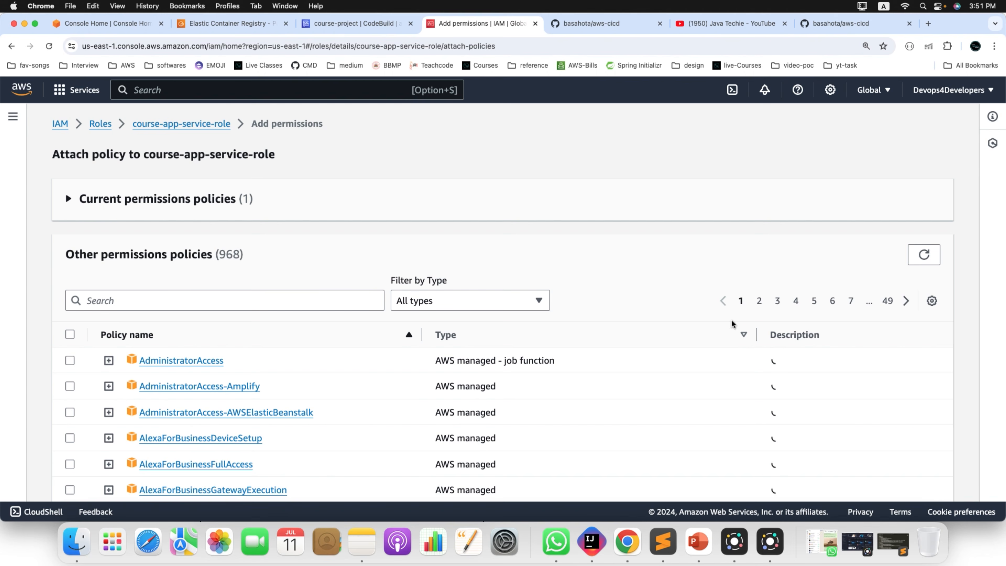
click(263, 296)
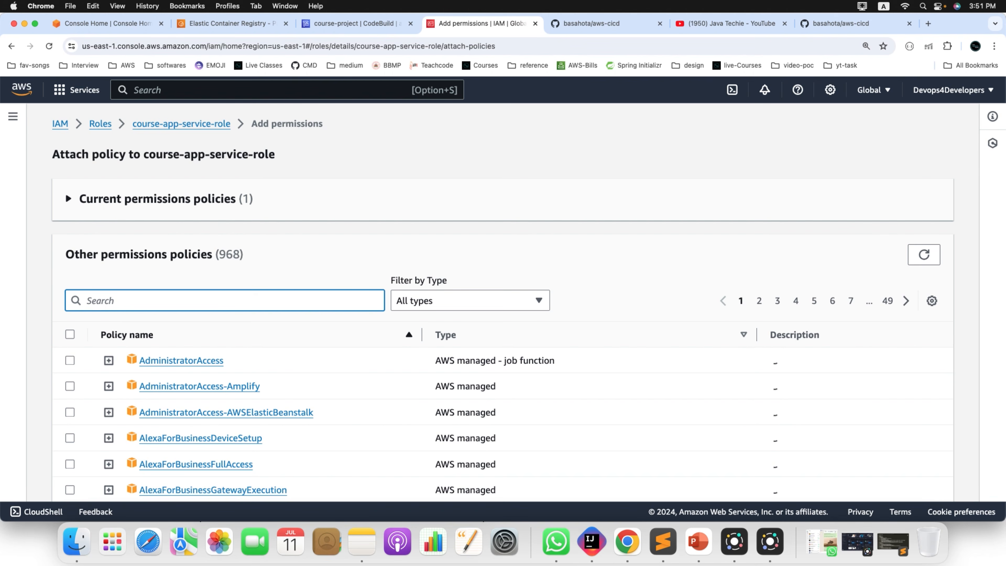
text(container)
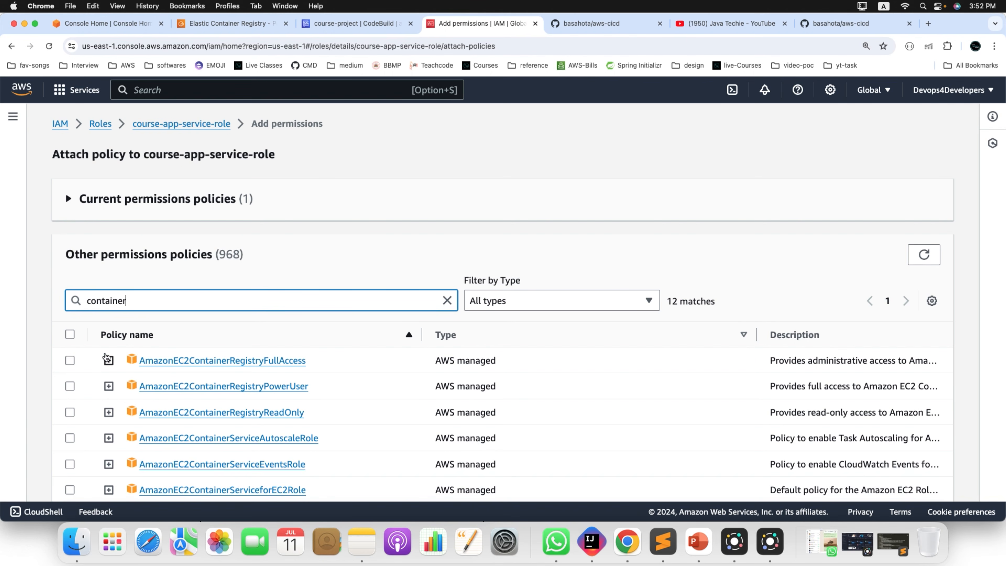
click(69, 360)
click(70, 386)
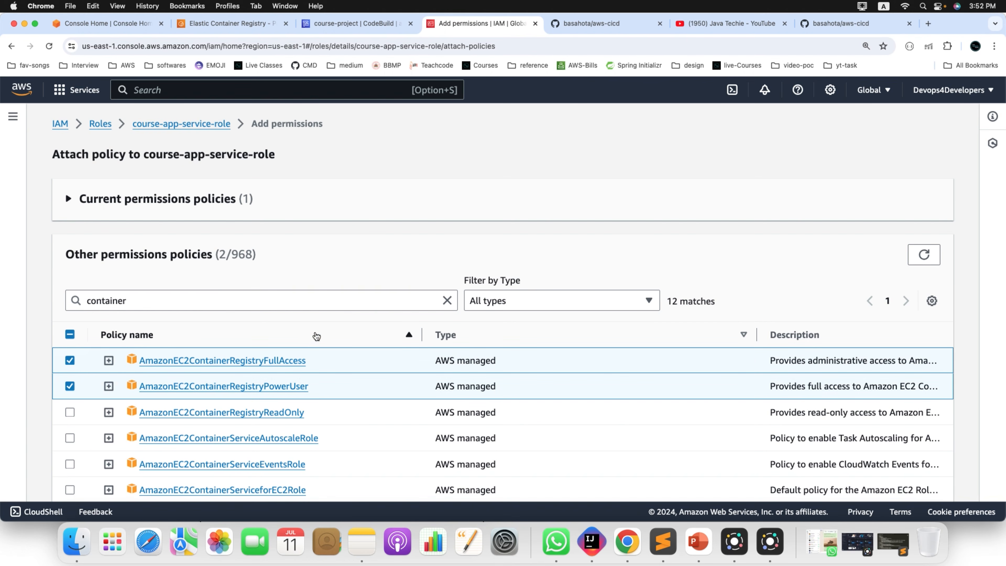
scroll(316, 337, down, 2)
scroll(316, 337, down, 5)
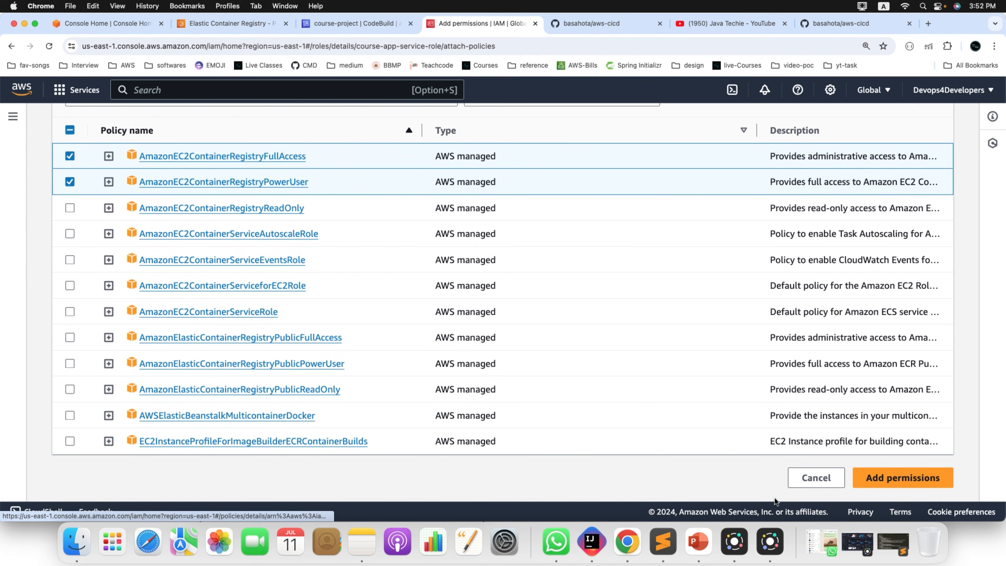
click(904, 479)
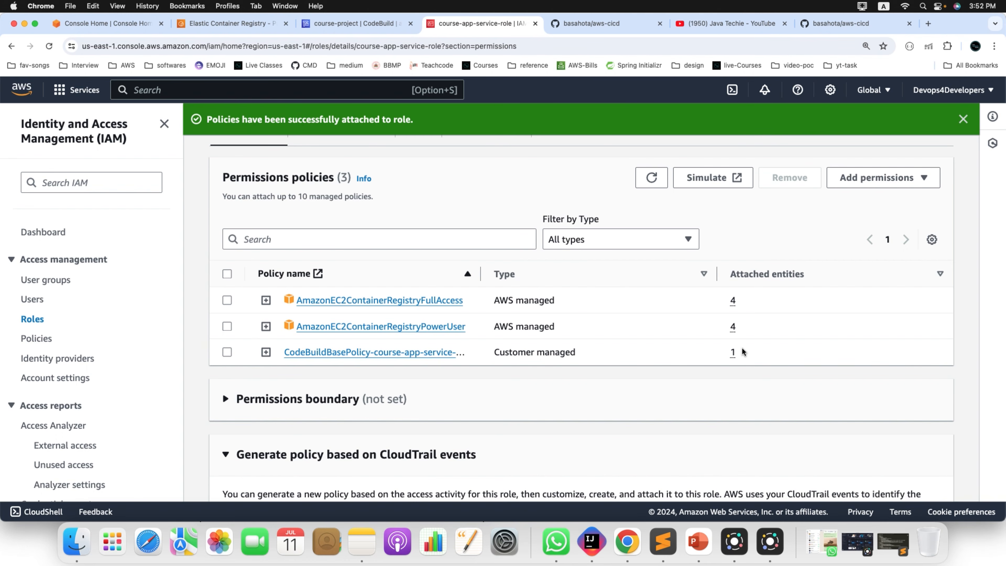
scroll(744, 352, up, 7)
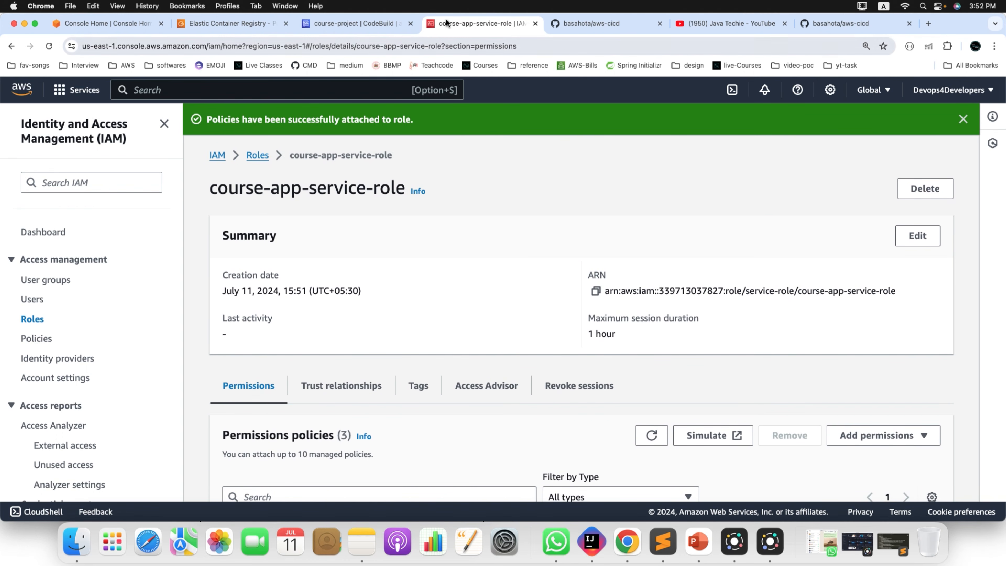
- Close the IAM role page and reopen course-project from the build projects list
click(536, 23)
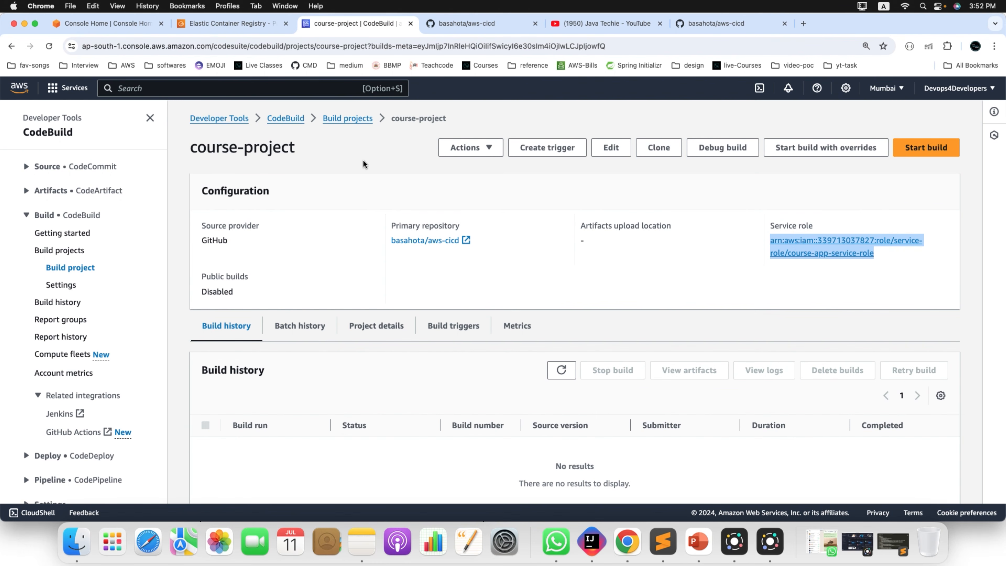
click(342, 119)
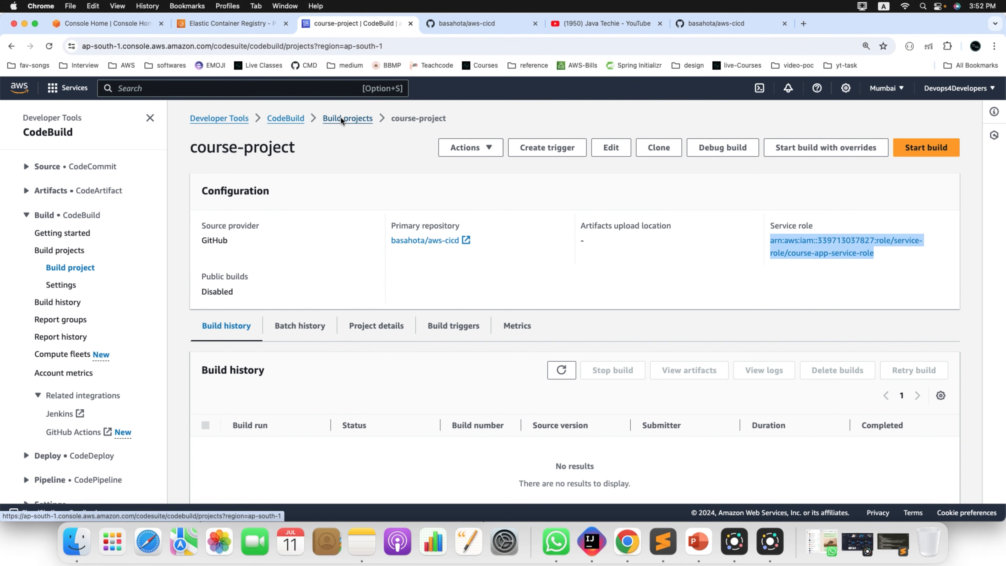
click(274, 233)
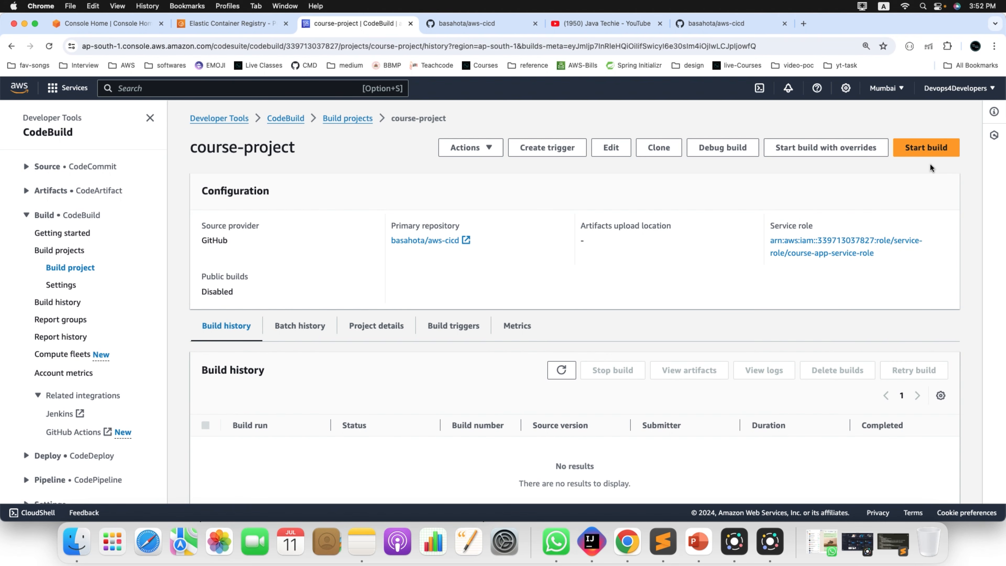
- Review the CI/CD architecture diagram in PowerPoint and return to the CodeBuild project in Chrome
click(699, 553)
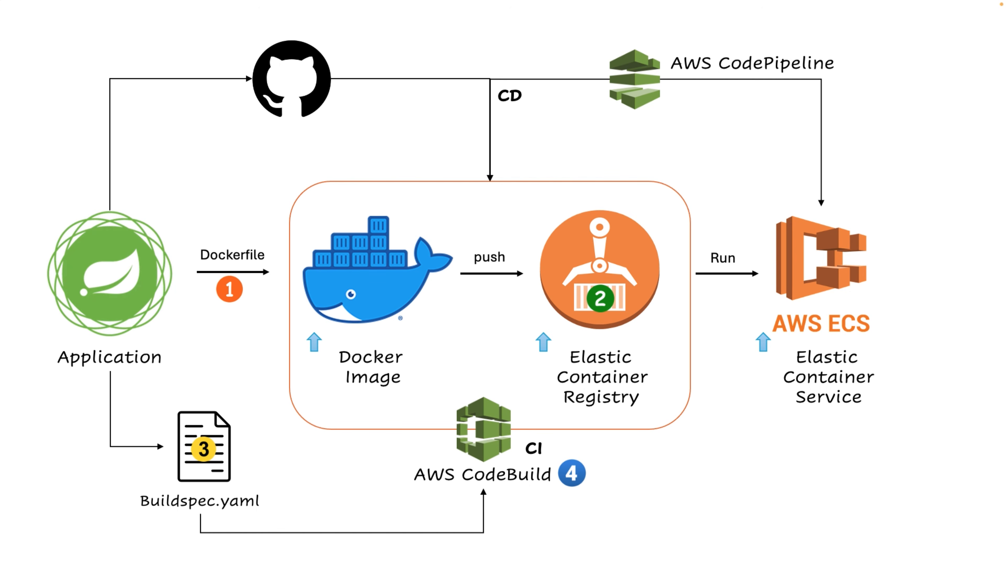
key(super+Tab)
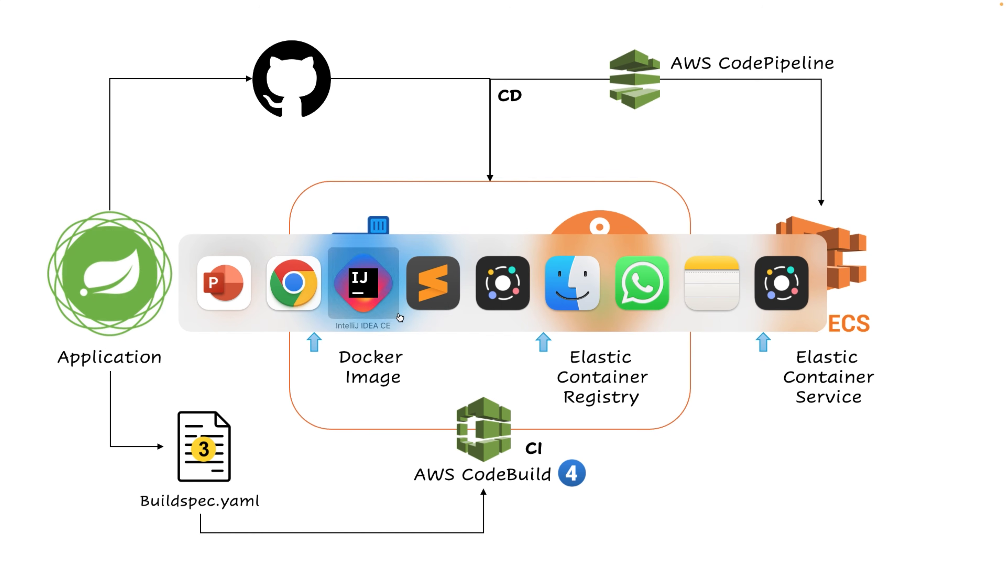
click(304, 308)
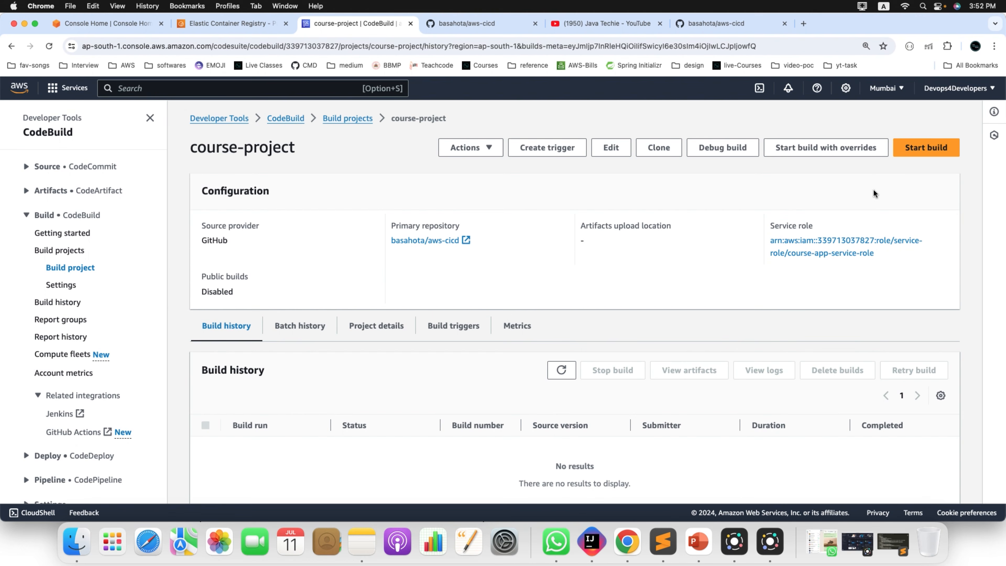
- Start a build of course-project and tail its logs, checking the current phase
click(921, 149)
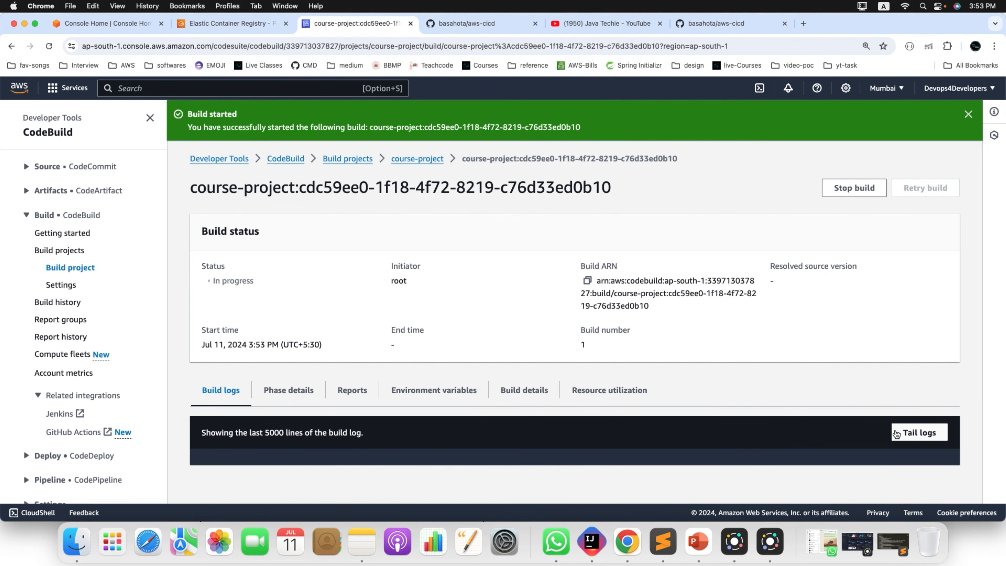
click(919, 433)
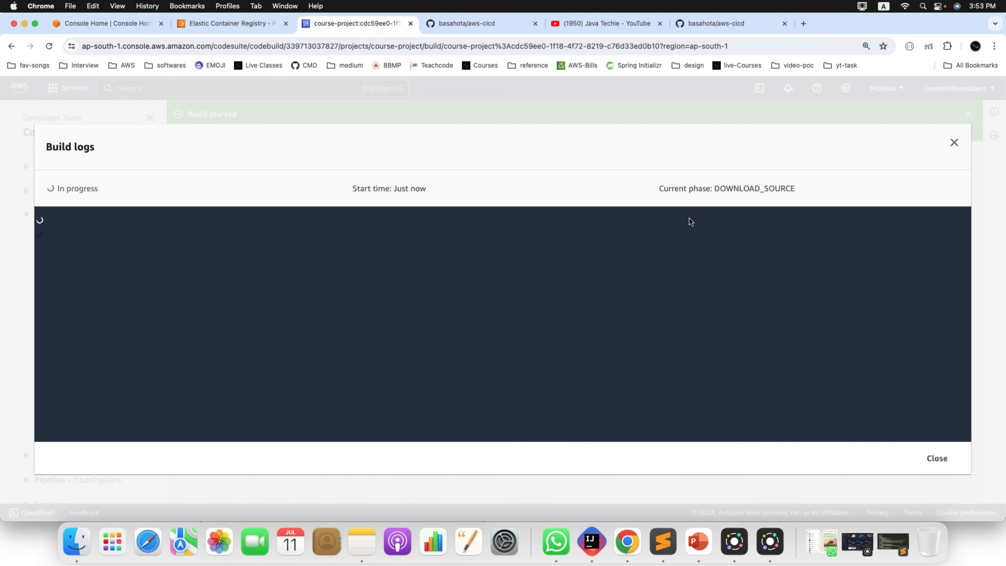
drag(658, 189, 728, 195)
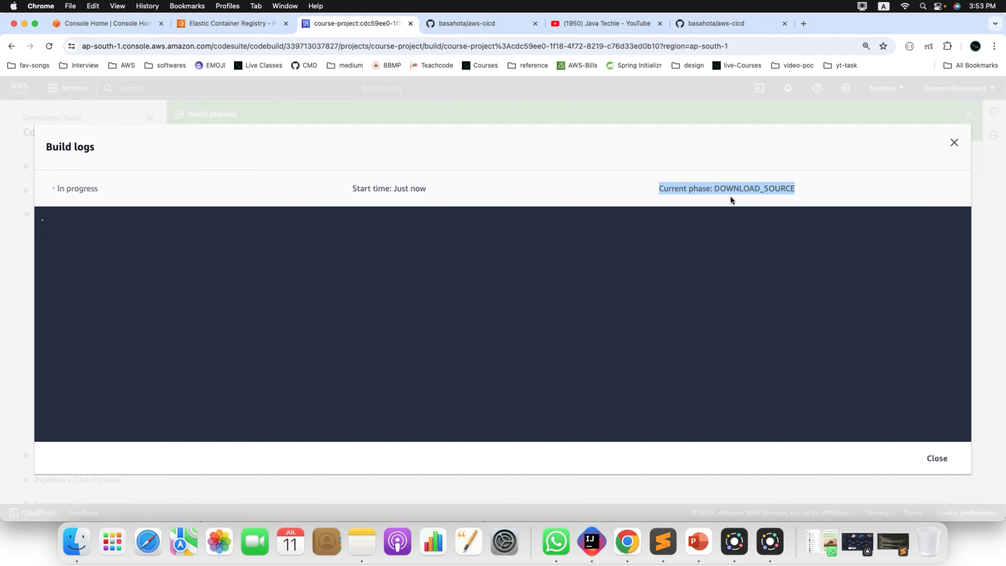
click(680, 194)
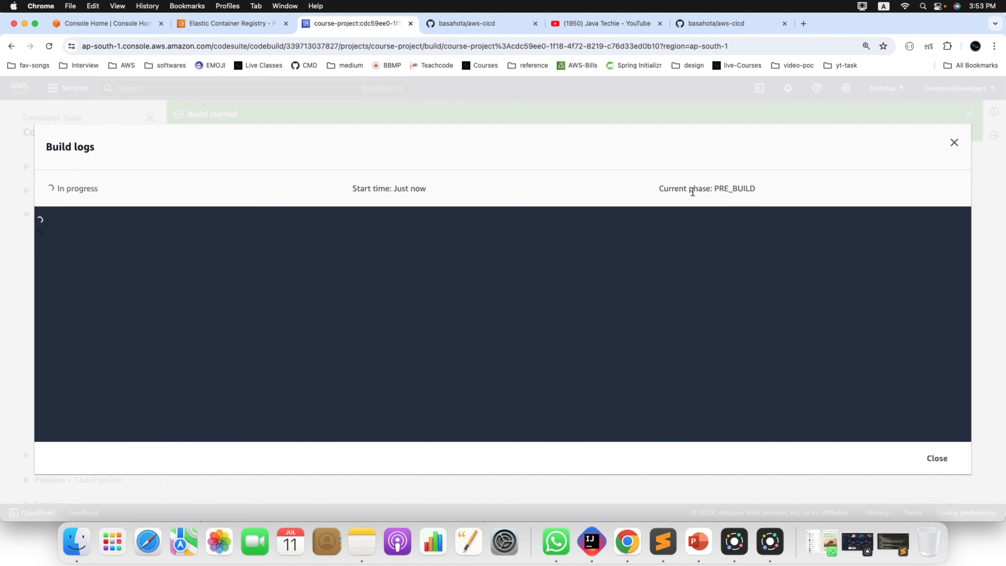
double_click(739, 186)
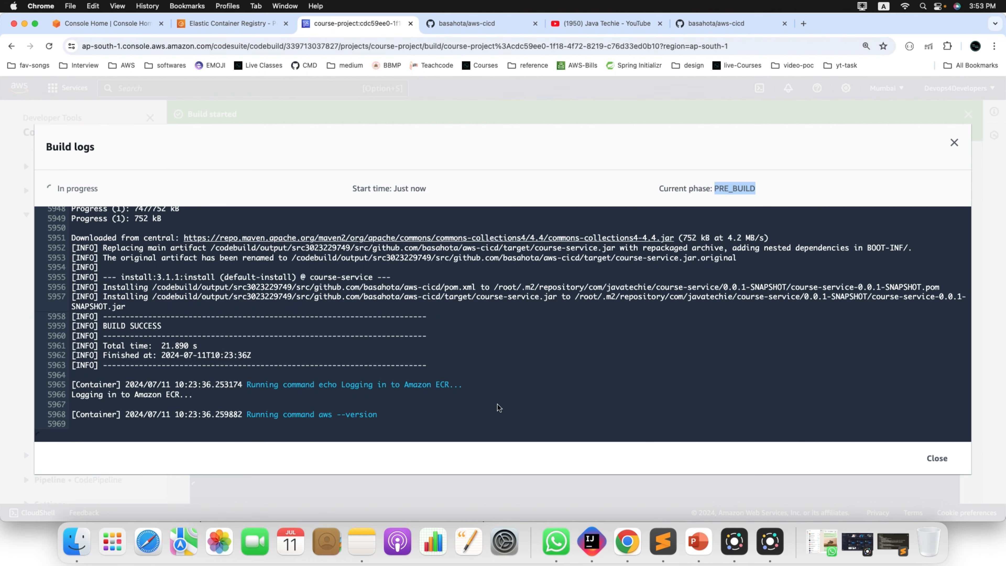
- Follow the build logs through the ECR login, Docker image build, image push and final artifact output
drag(245, 384, 467, 388)
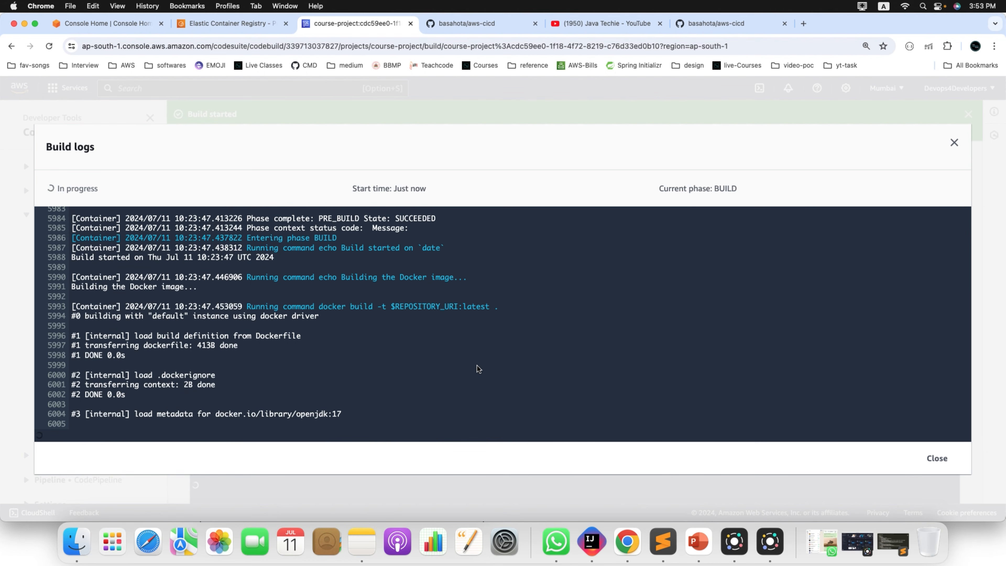
scroll(477, 365, up, 1)
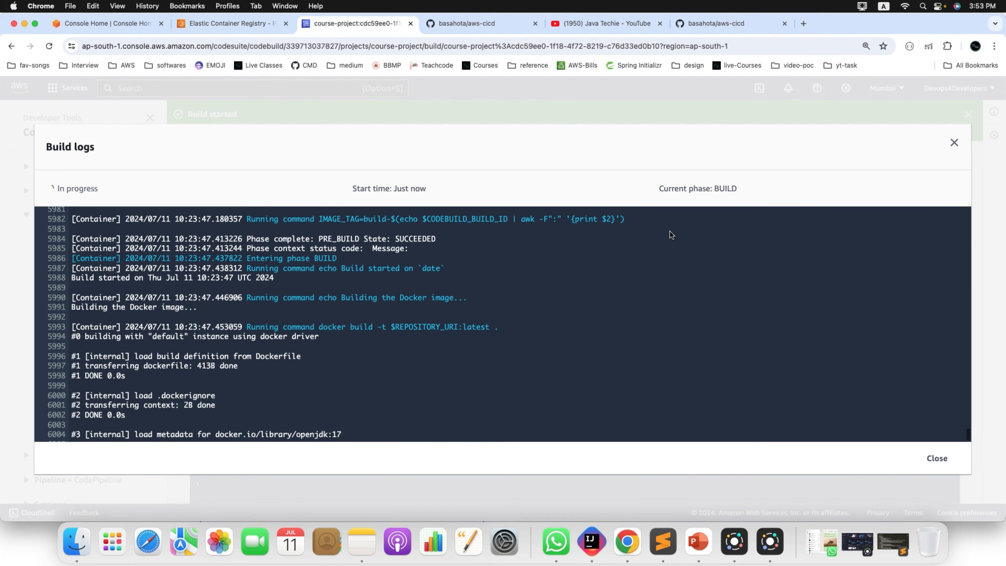
double_click(721, 190)
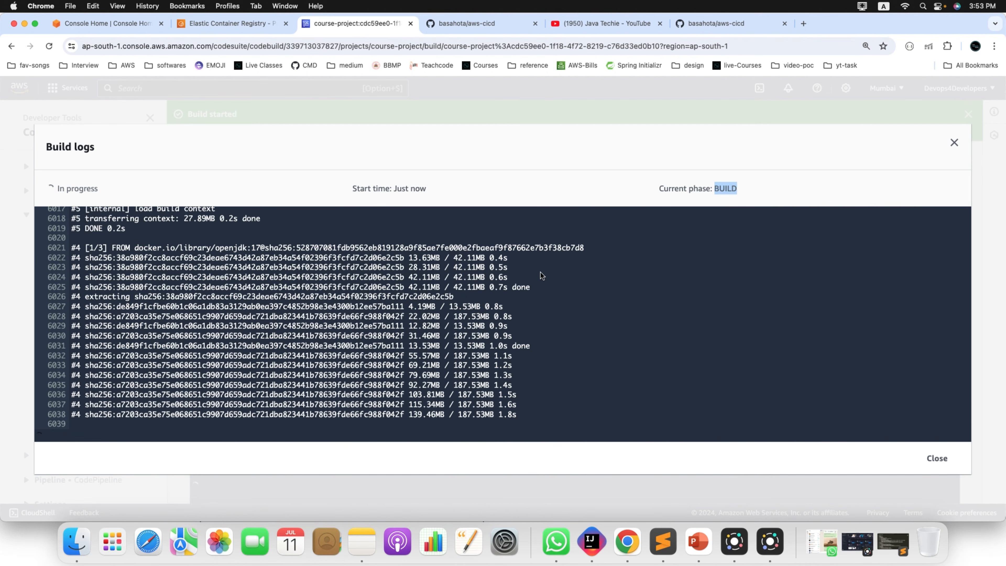
scroll(541, 272, up, 5)
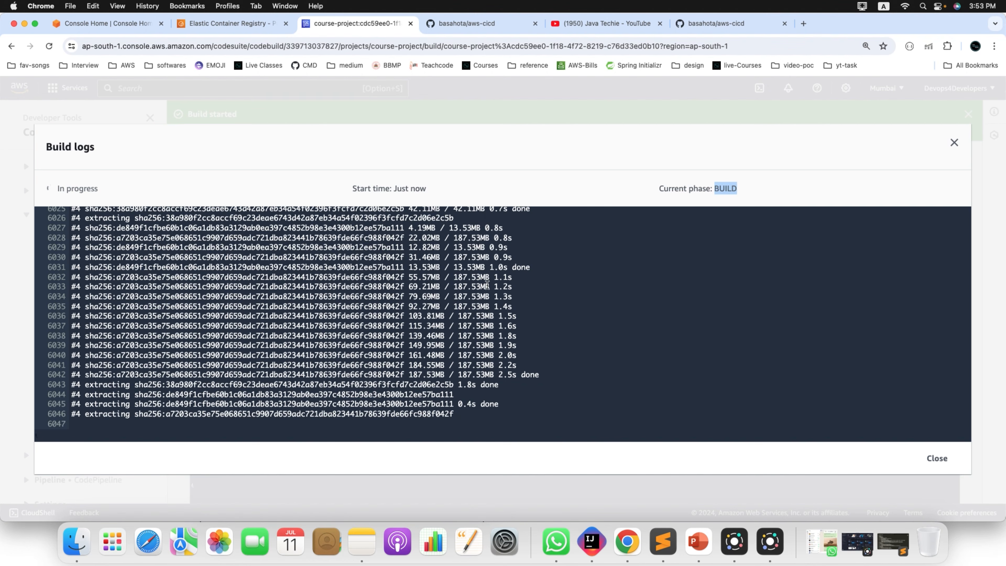
scroll(438, 328, up, 5)
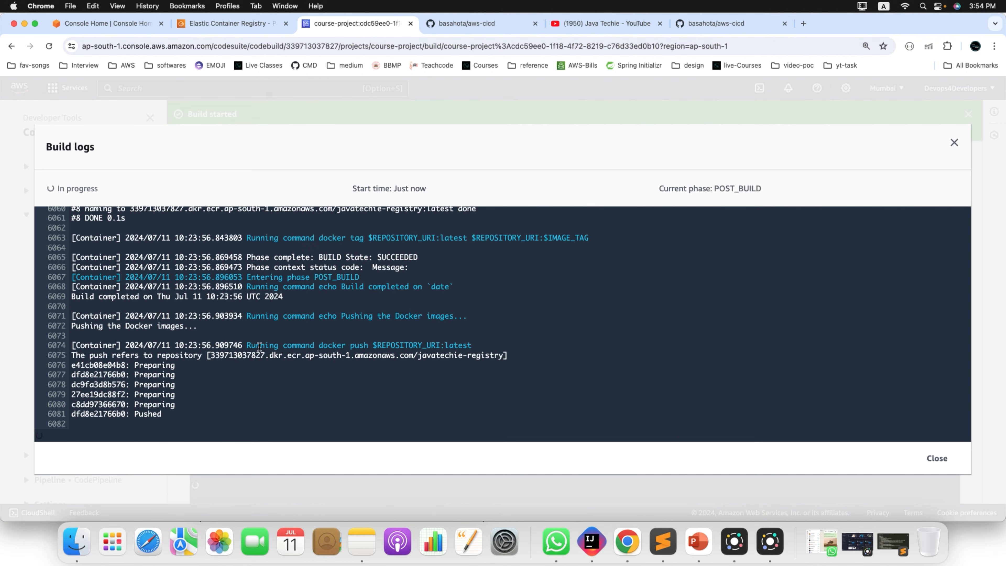
double_click(743, 189)
drag(170, 415, 69, 349)
click(182, 411)
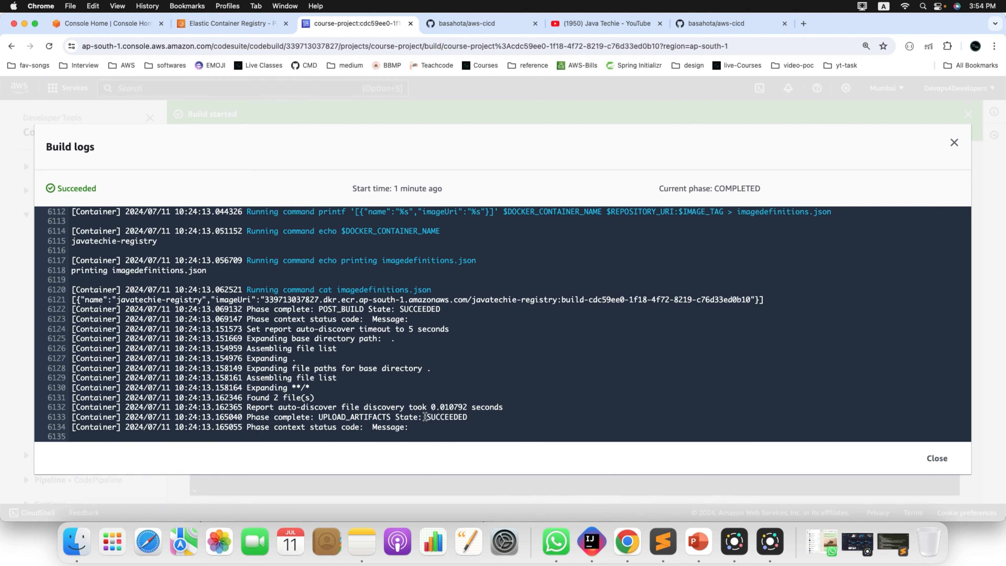
drag(410, 428, 28, 297)
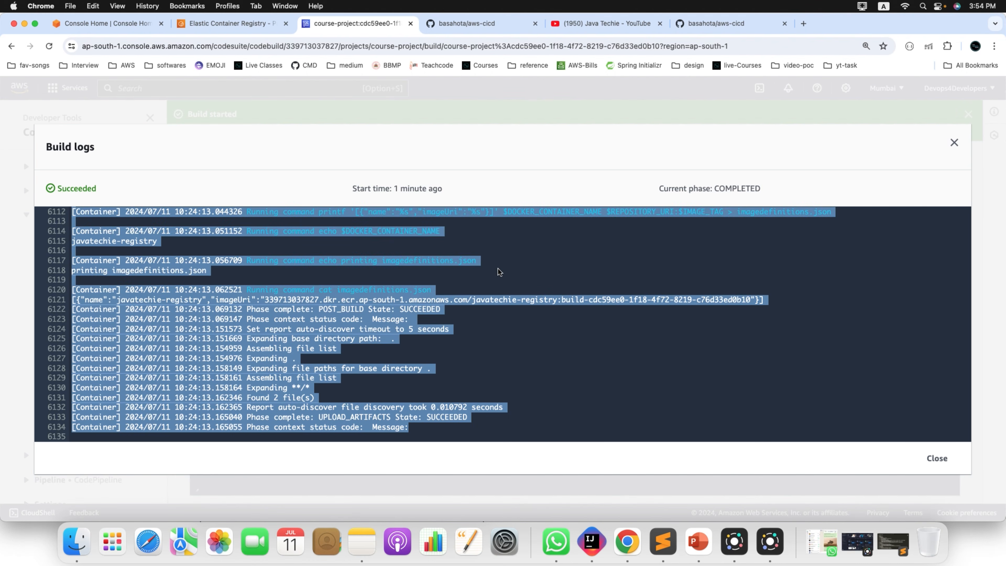
click(501, 272)
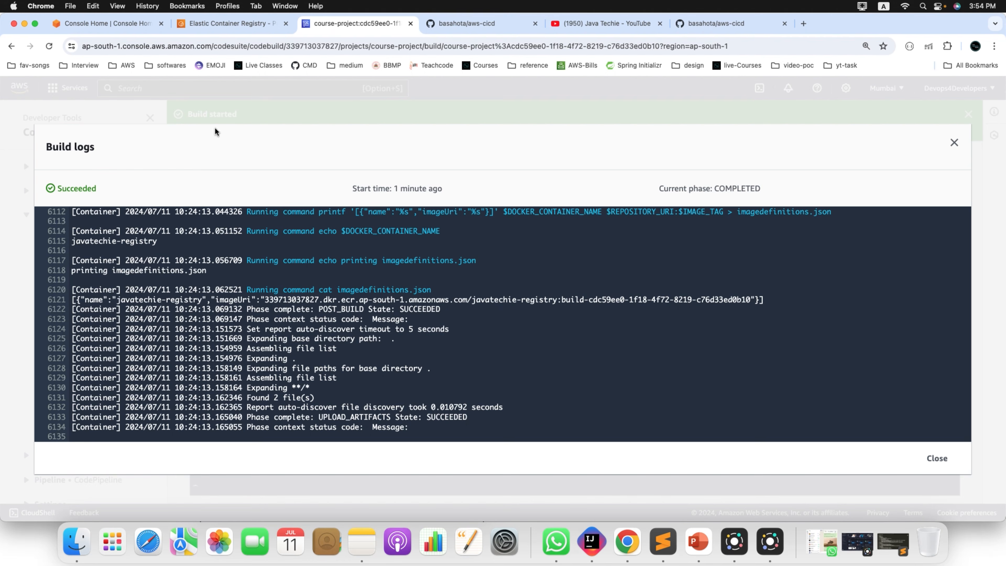
- Open the javatechie-registry repository in Elastic Container Registry and check the pushed image's tags
click(218, 26)
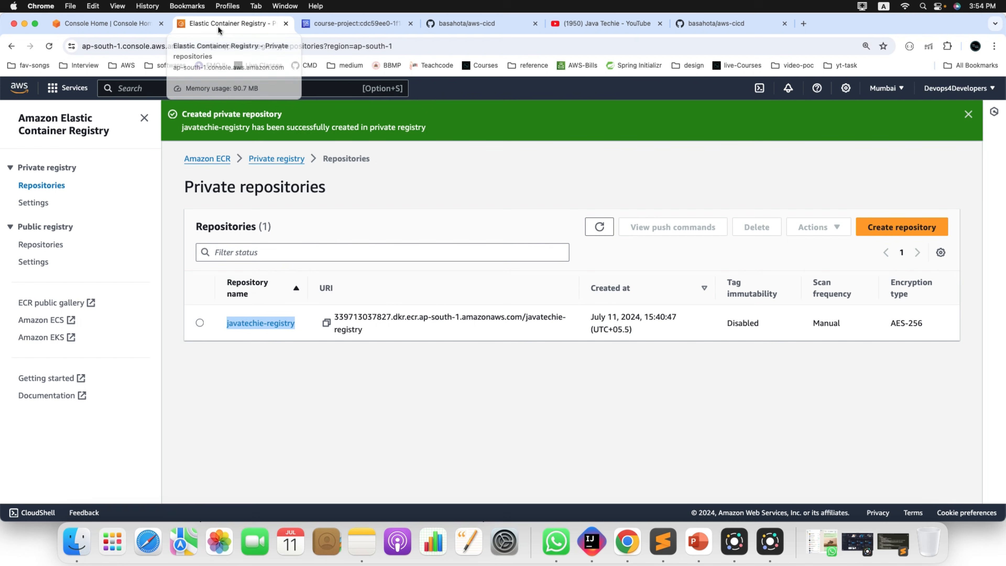
click(259, 324)
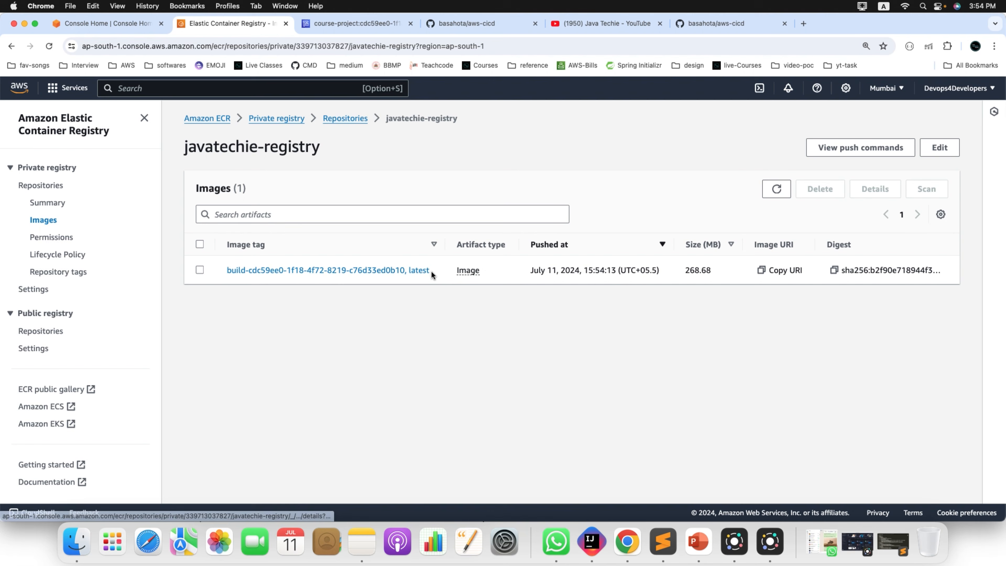
drag(431, 271, 326, 262)
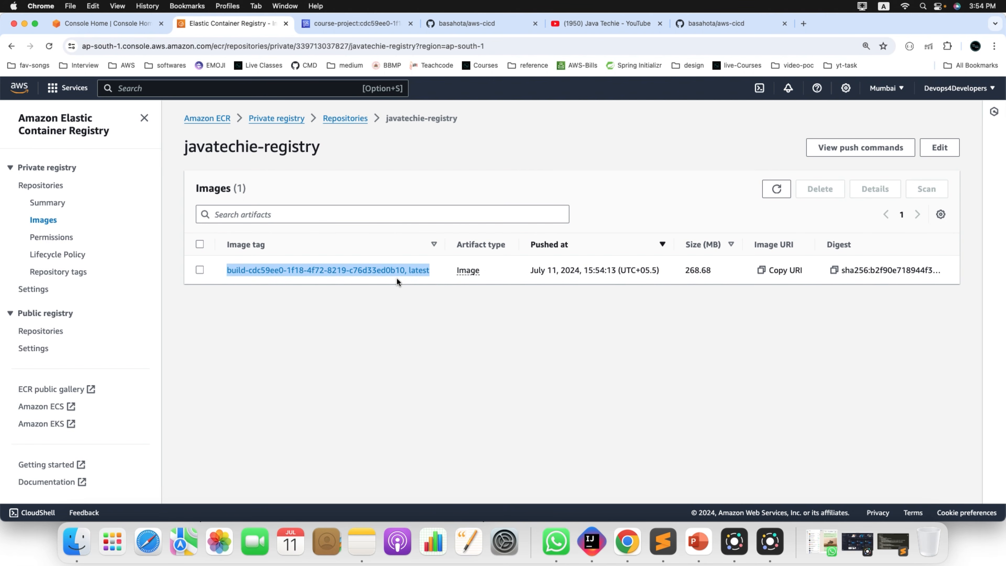
- Switch to PowerPoint to review the CI/CD architecture diagram, and return to Chrome
click(355, 297)
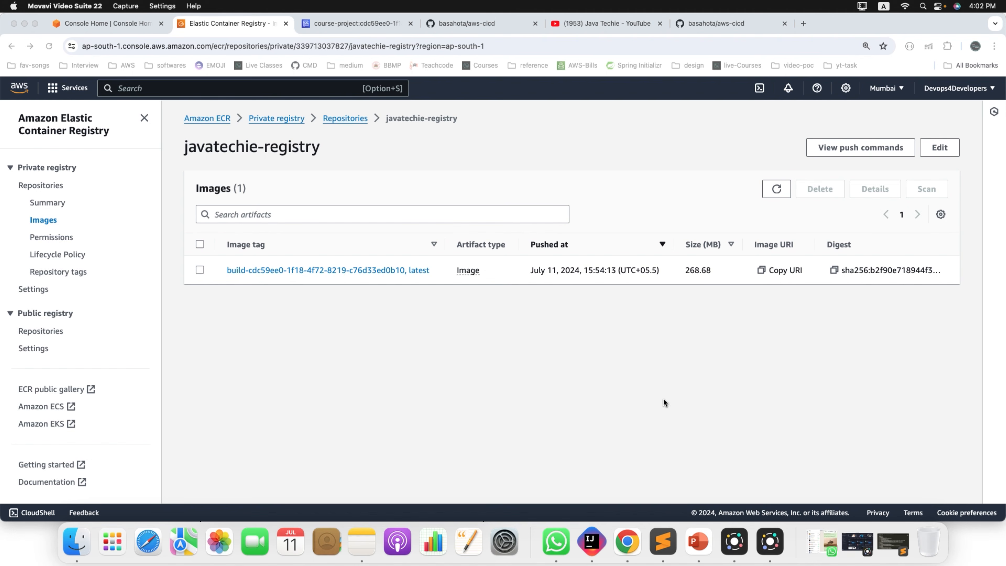
click(699, 542)
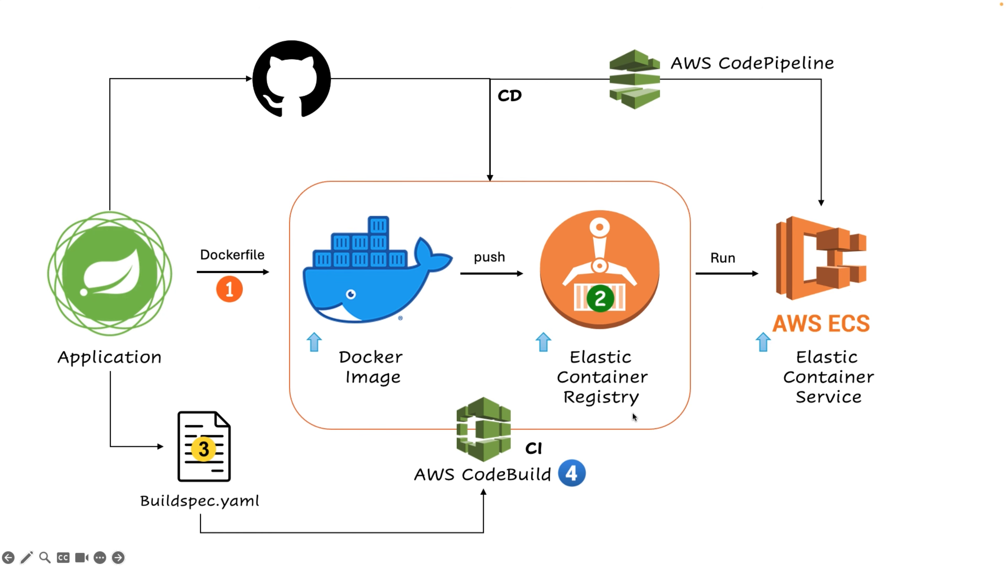
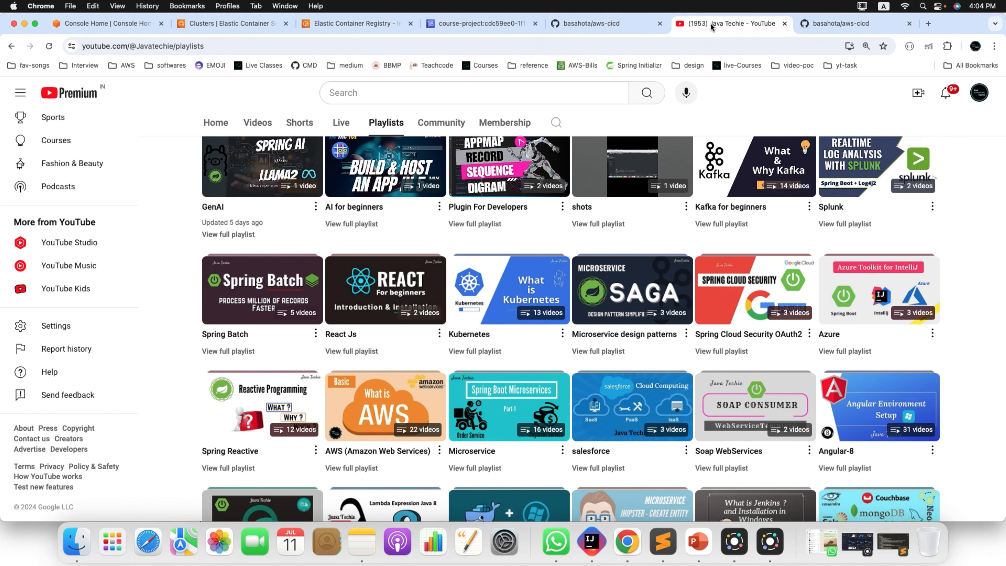
click(713, 24)
- Start a new ECS task definition and set its family name to course-task
click(225, 25)
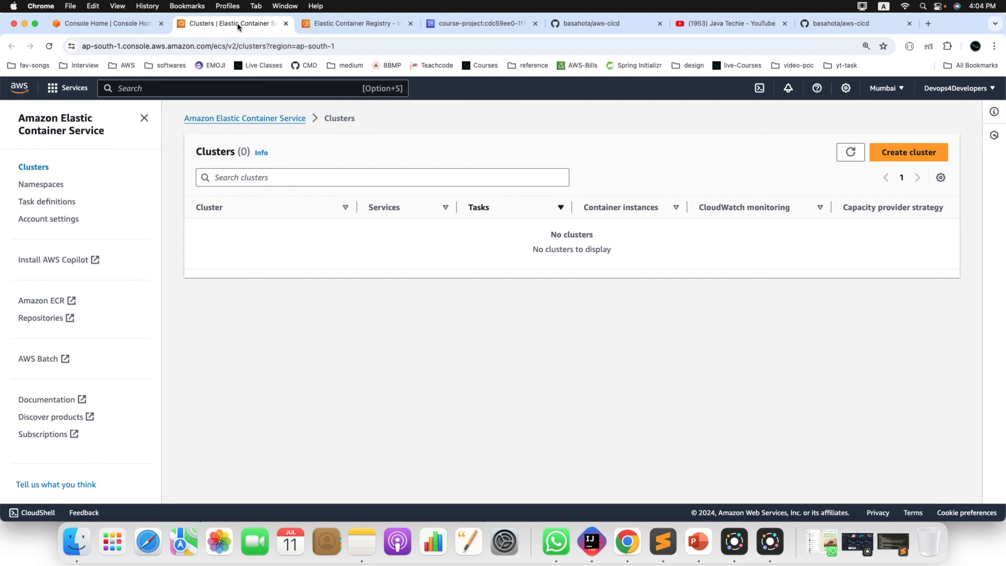
click(48, 201)
click(844, 159)
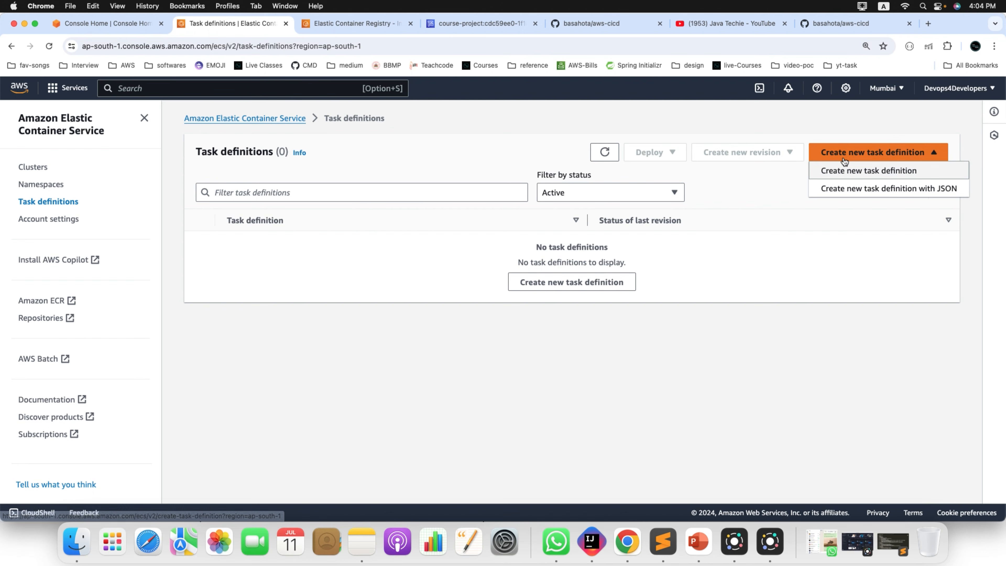
click(852, 170)
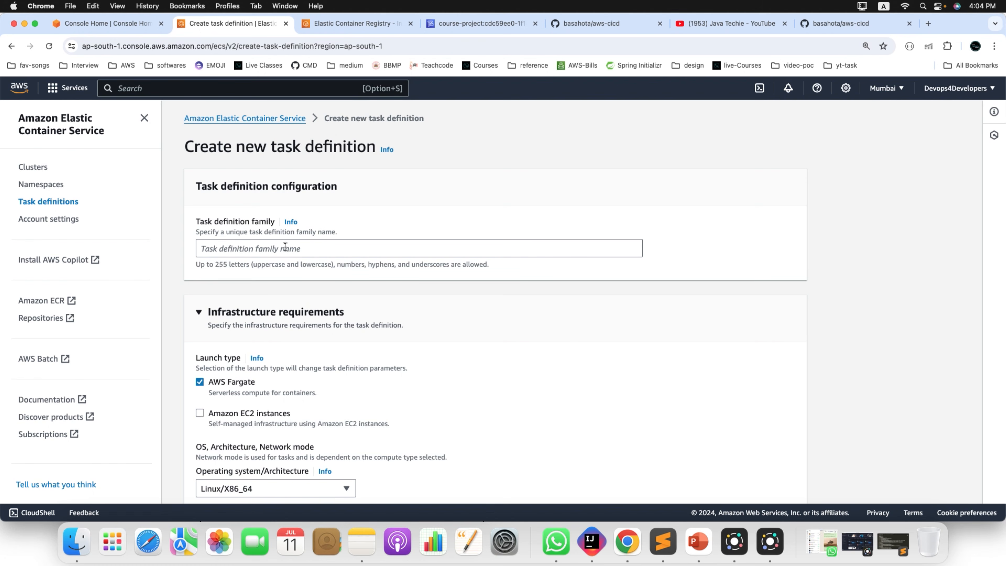
key(super+equal)
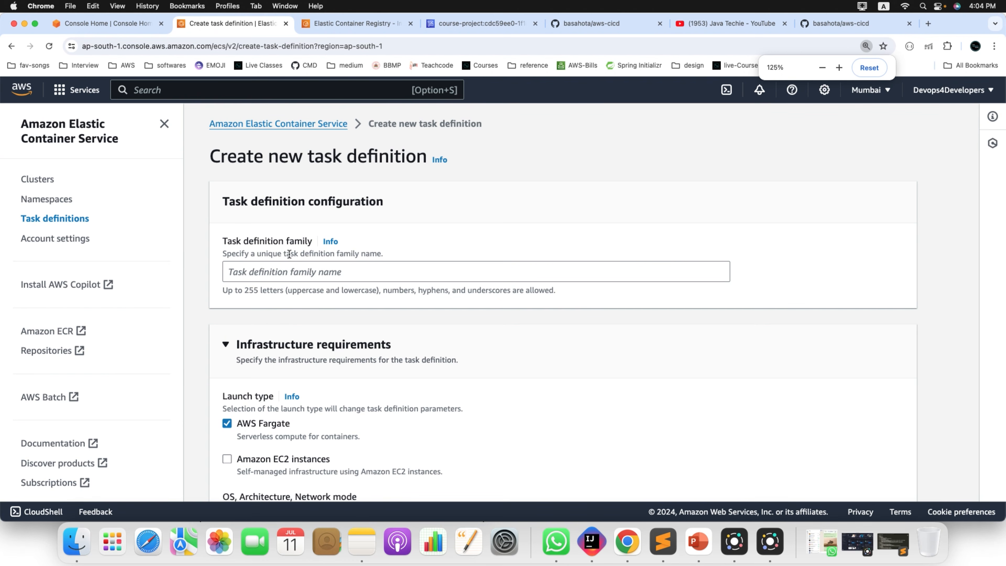
click(273, 264)
click(294, 297)
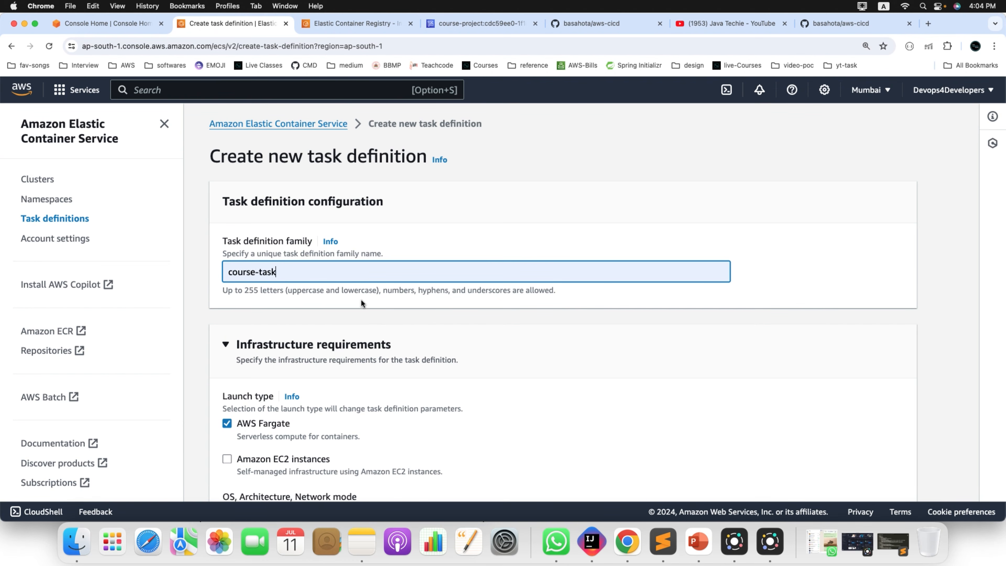
- Set the Fargate task size to .5 vCPU and 1 GB of memory
scroll(361, 299, down, 5)
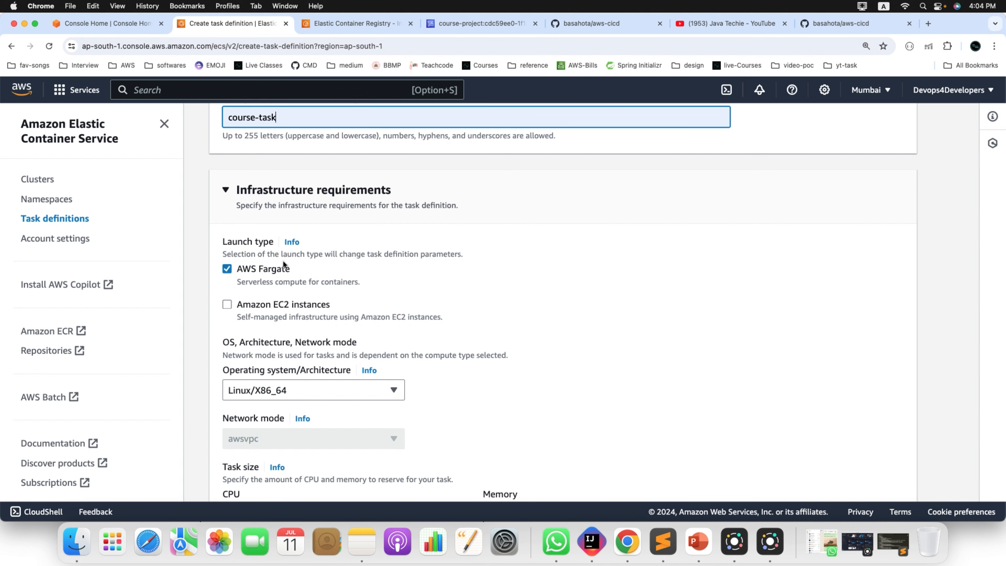
scroll(320, 269, down, 3)
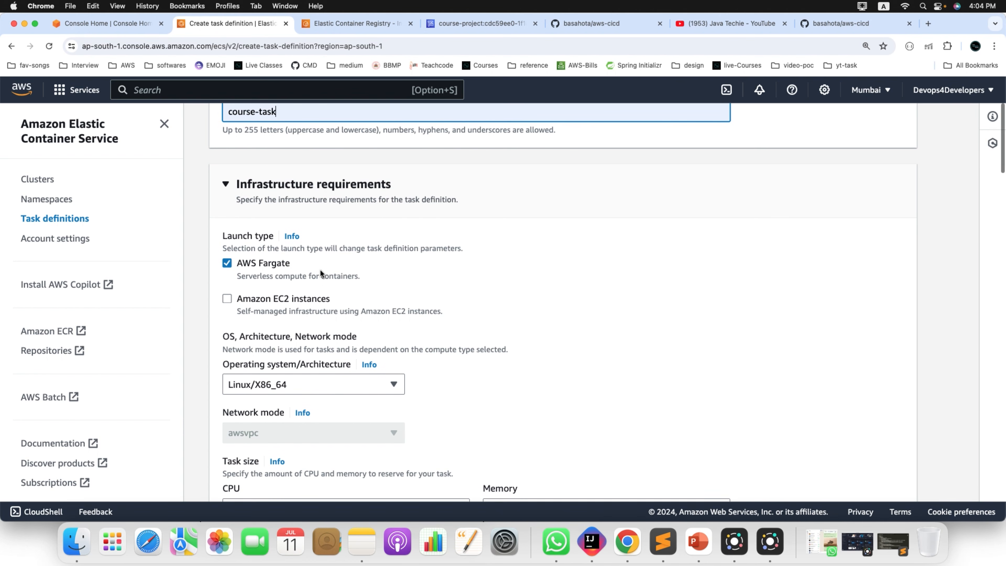
scroll(346, 242, down, 2)
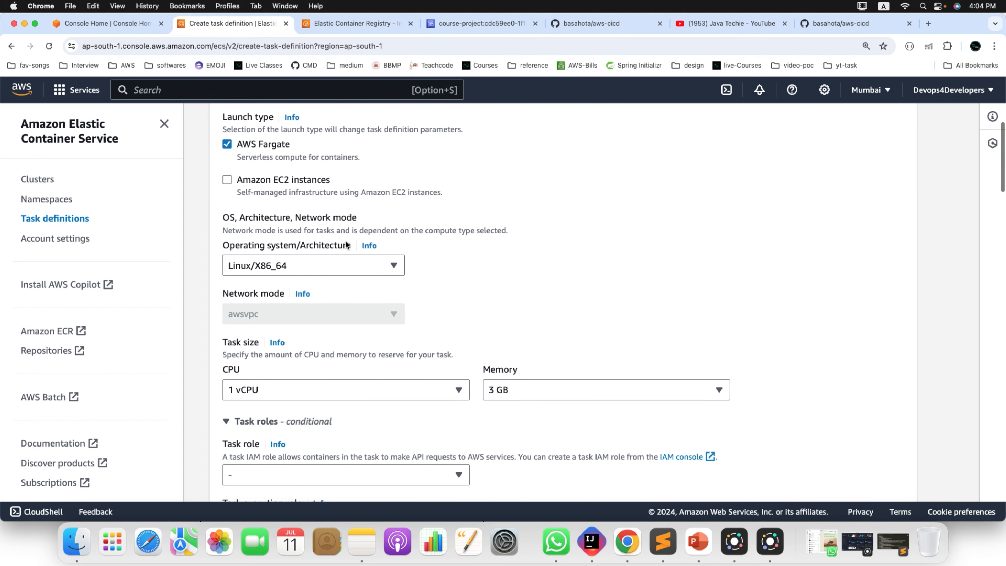
scroll(363, 185, down, 7)
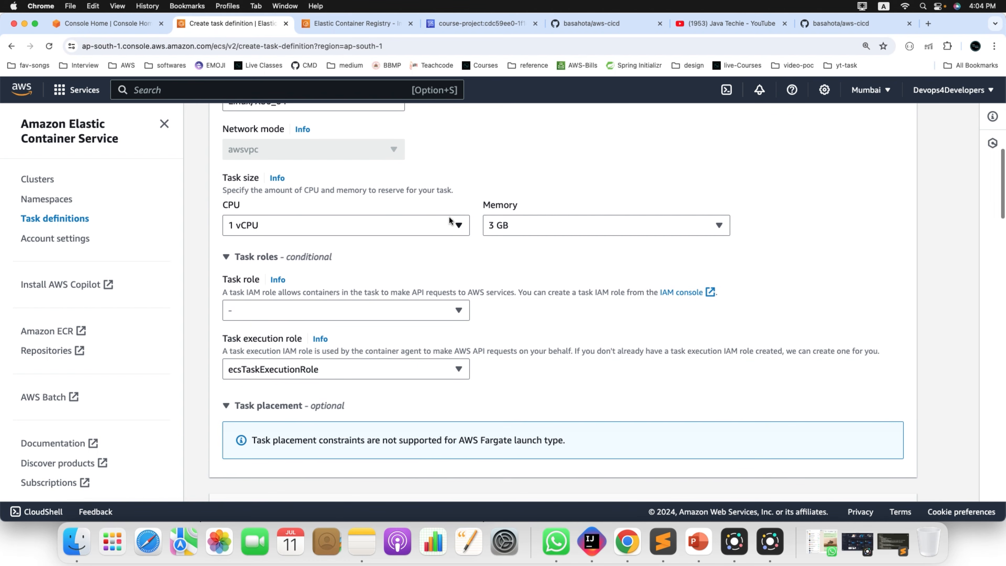
click(446, 219)
click(330, 291)
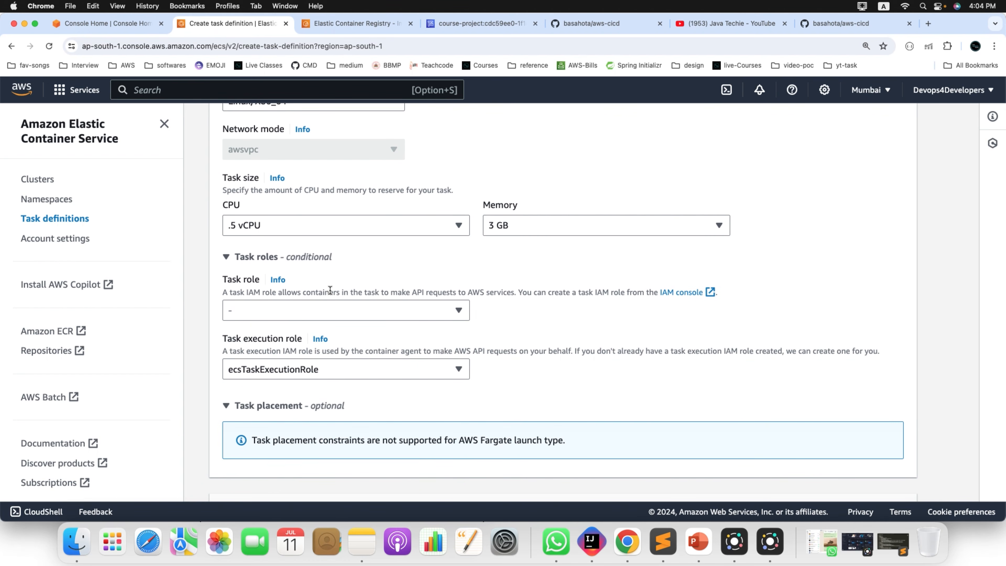
click(558, 229)
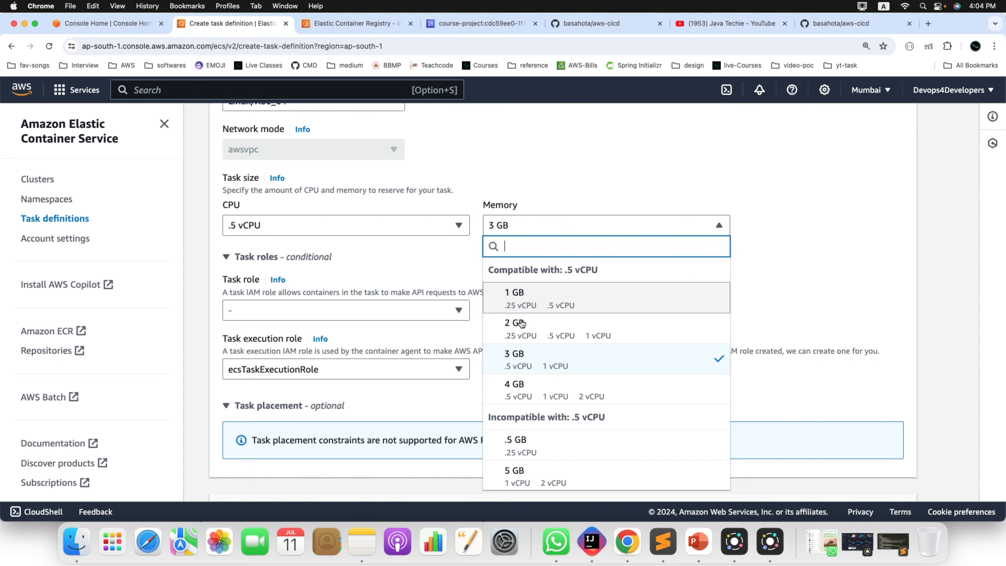
click(500, 294)
- Check the repository name in Elastic Container Registry and name the task definition's first container javatechie-registry
scroll(456, 277, down, 5)
scroll(442, 261, down, 5)
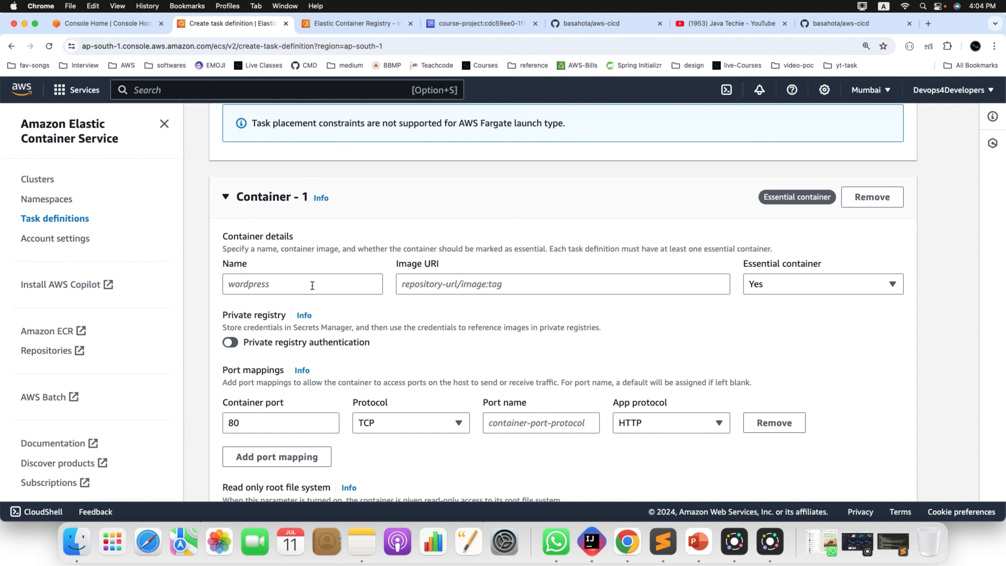
click(333, 24)
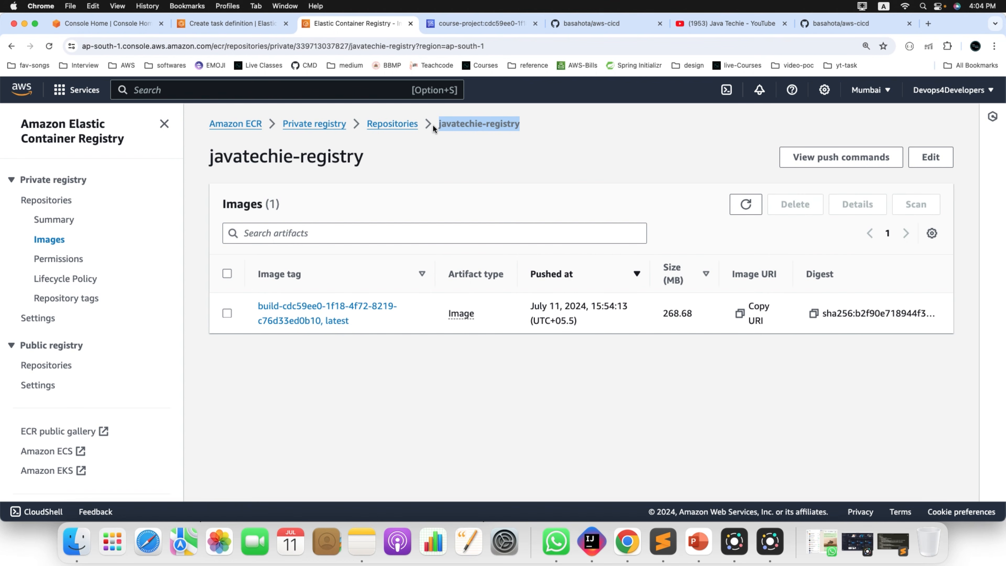
click(468, 25)
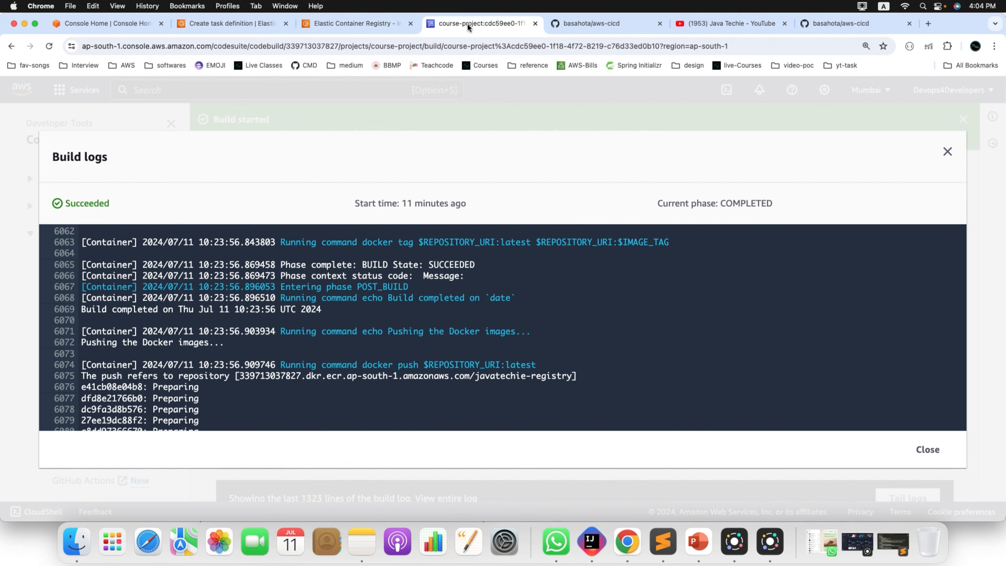
click(218, 25)
click(321, 283)
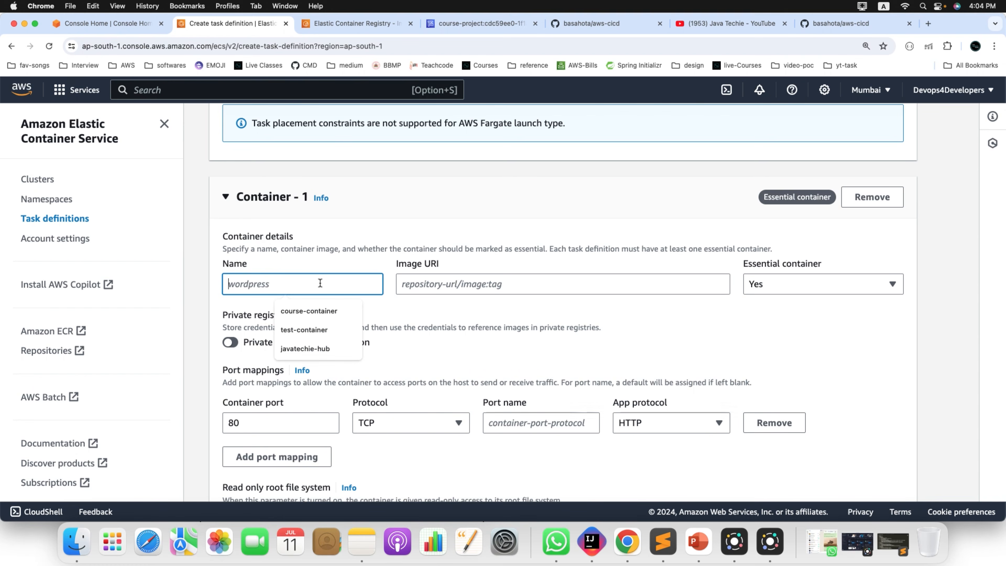
text(javatechie-registry)
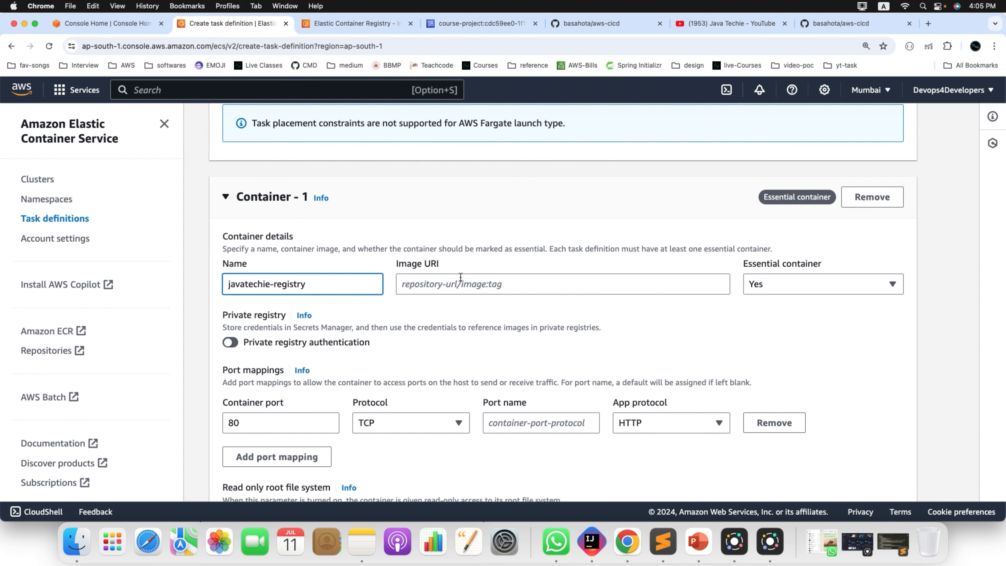
- Locate the javatechie-registry URI in the ECR private repositories and check the repository's images
click(358, 23)
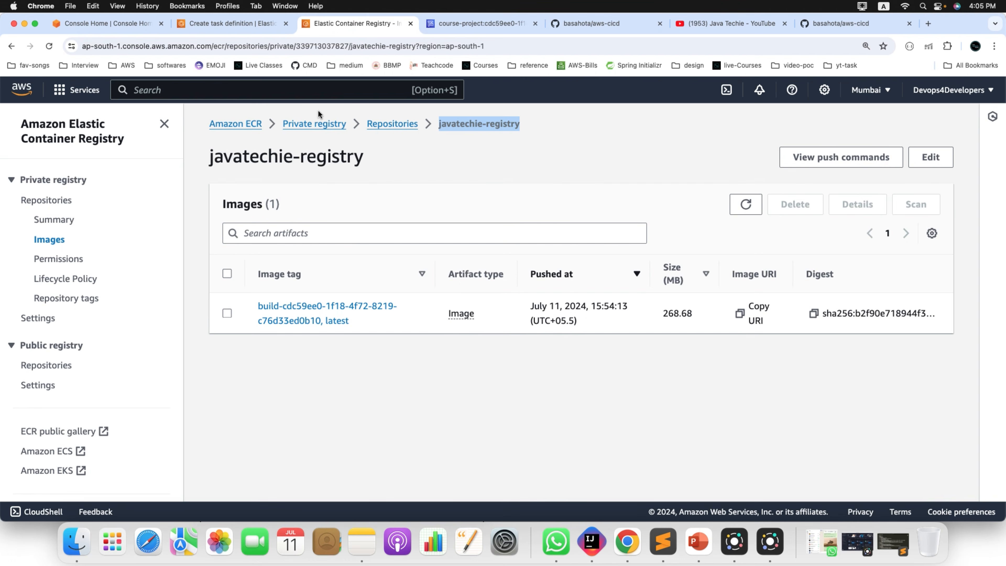
click(385, 123)
click(361, 311)
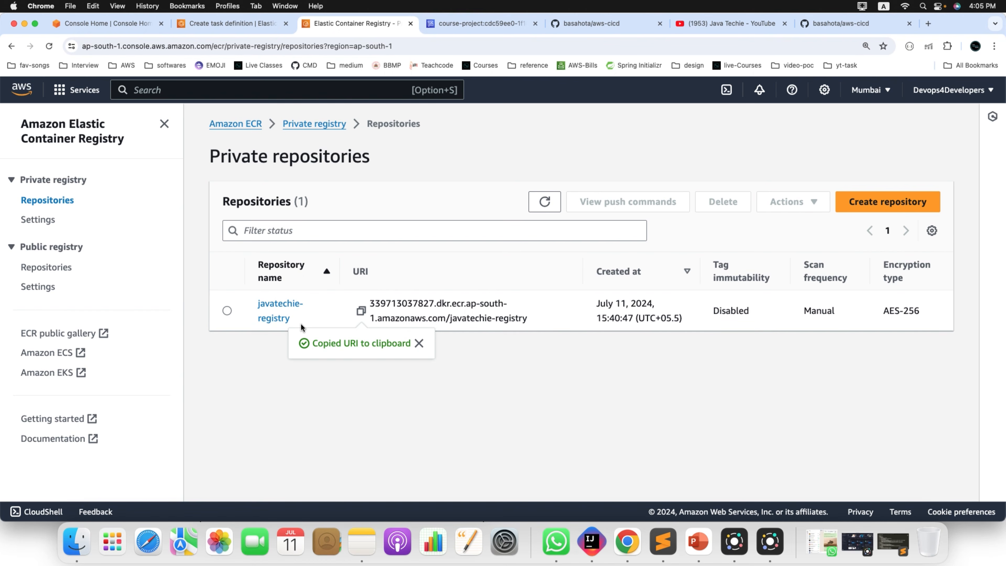
click(277, 311)
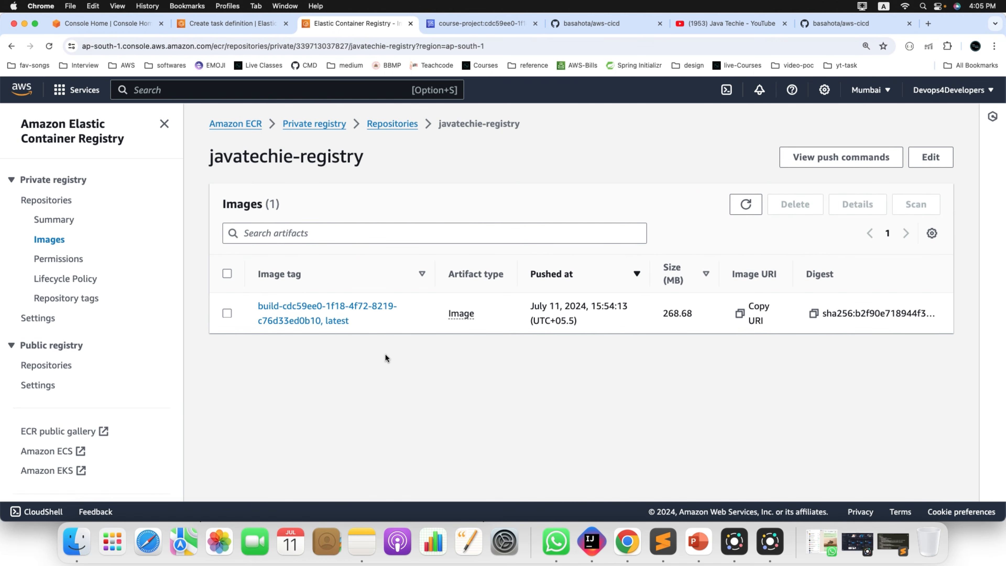
- Copy the javatechie-registry repository URI from ECR into the container's Image URI in the task definition
click(394, 125)
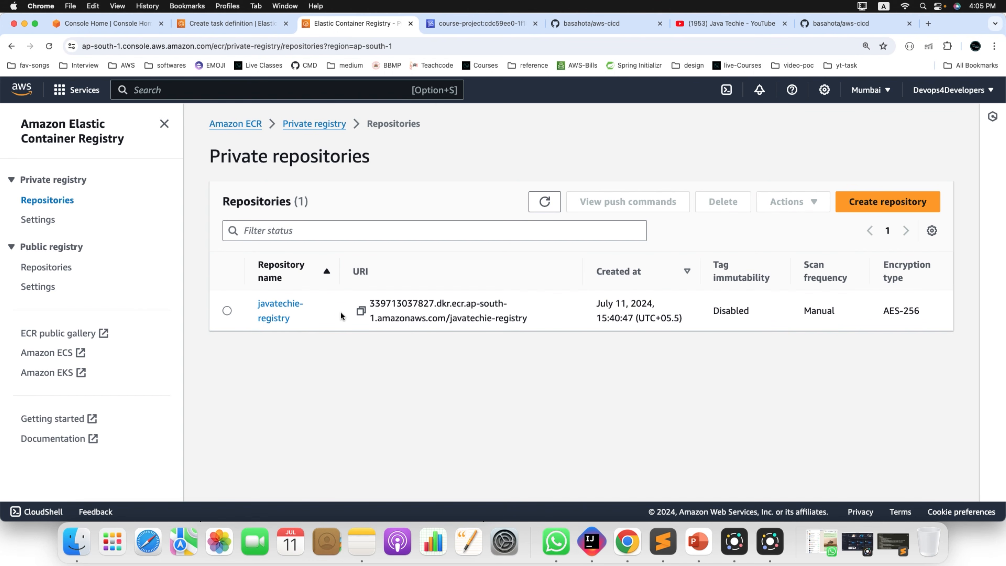
click(361, 311)
click(254, 24)
click(445, 285)
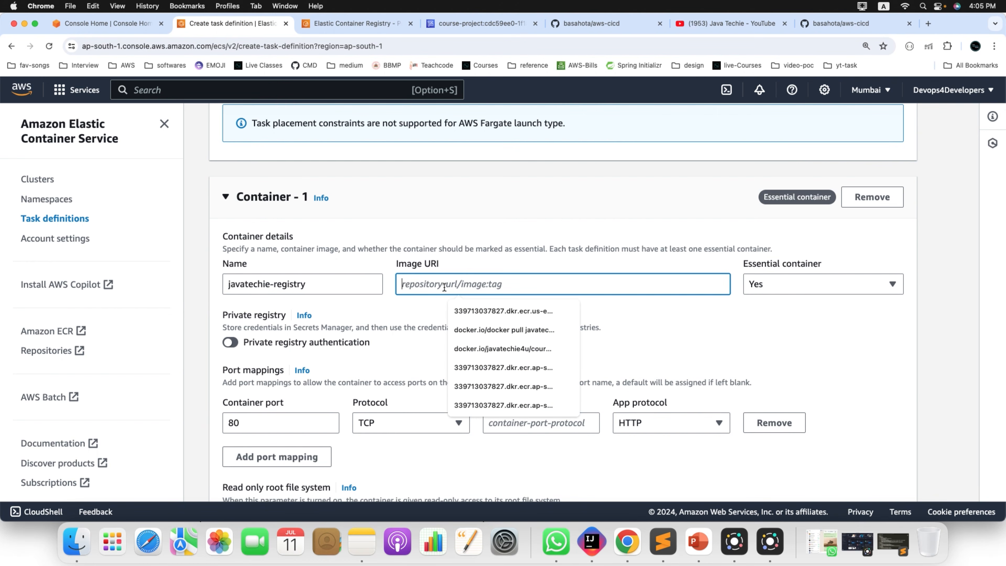
key(super+v)
key(BackSpace)
key(BackSpace)
key(BackSpace)
key(BackSpace)
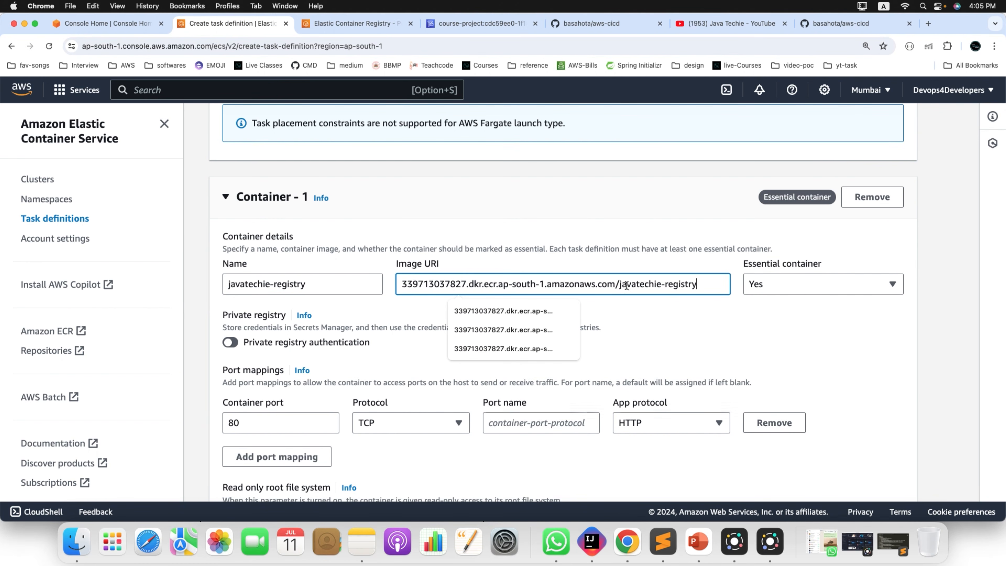
click(638, 323)
- Add a second port mapping for container port 8080 with the HTTP app protocol
scroll(547, 315, down, 1)
scroll(547, 314, down, 3)
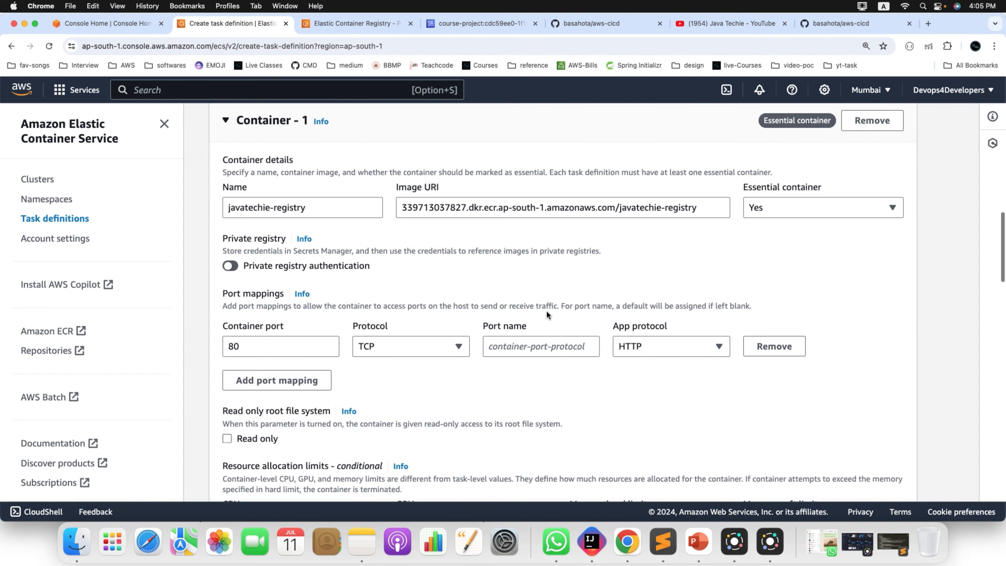
click(291, 331)
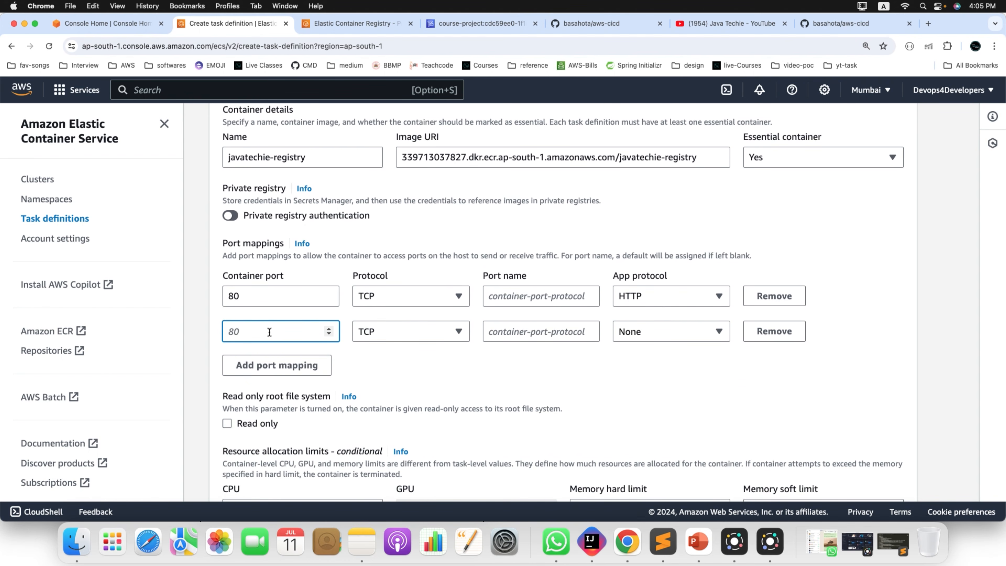
text(8080)
click(692, 340)
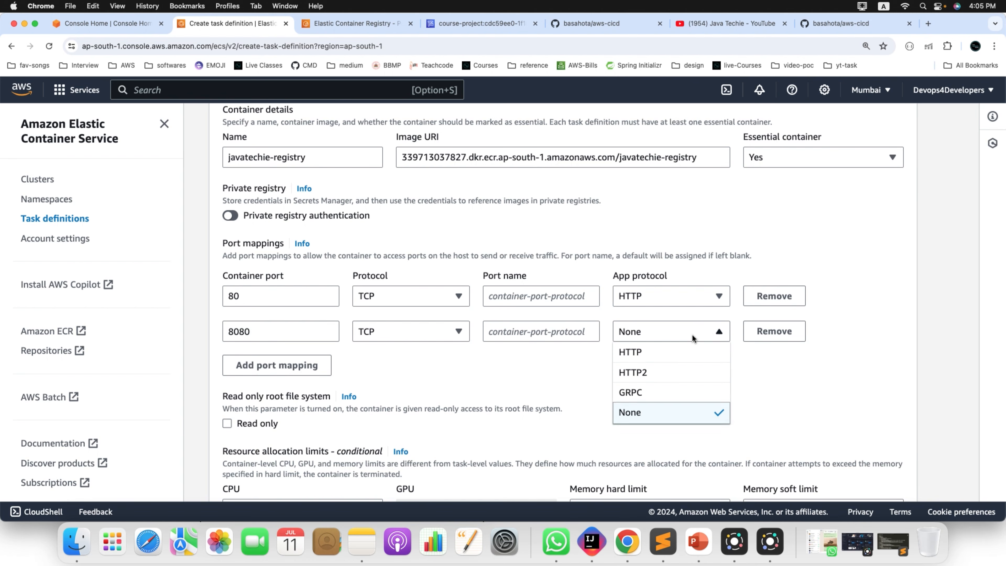
click(637, 353)
- Leave the remaining container and storage options at their defaults and create the course-task task definition
scroll(525, 375, down, 1)
scroll(525, 375, down, 15)
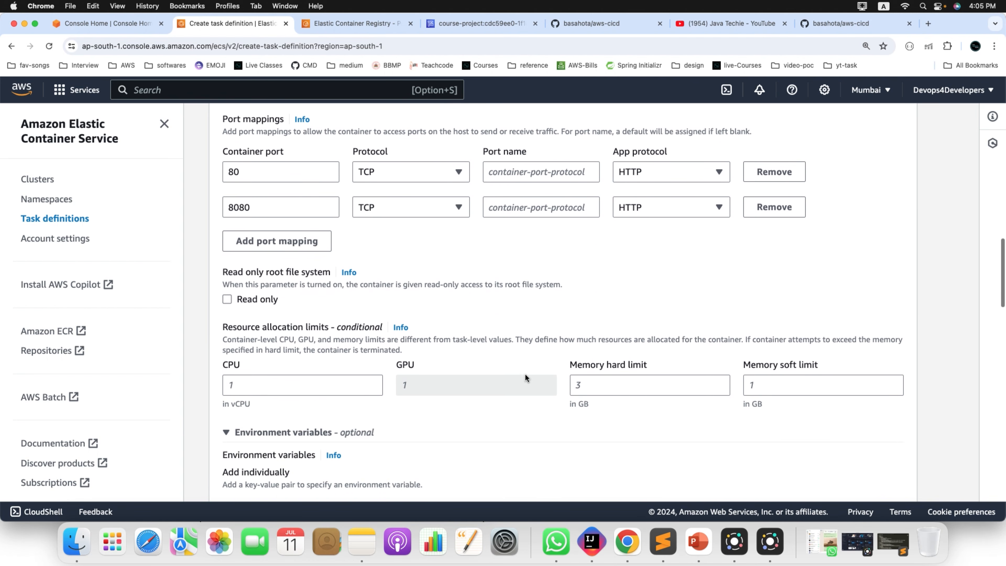
scroll(525, 378, down, 12)
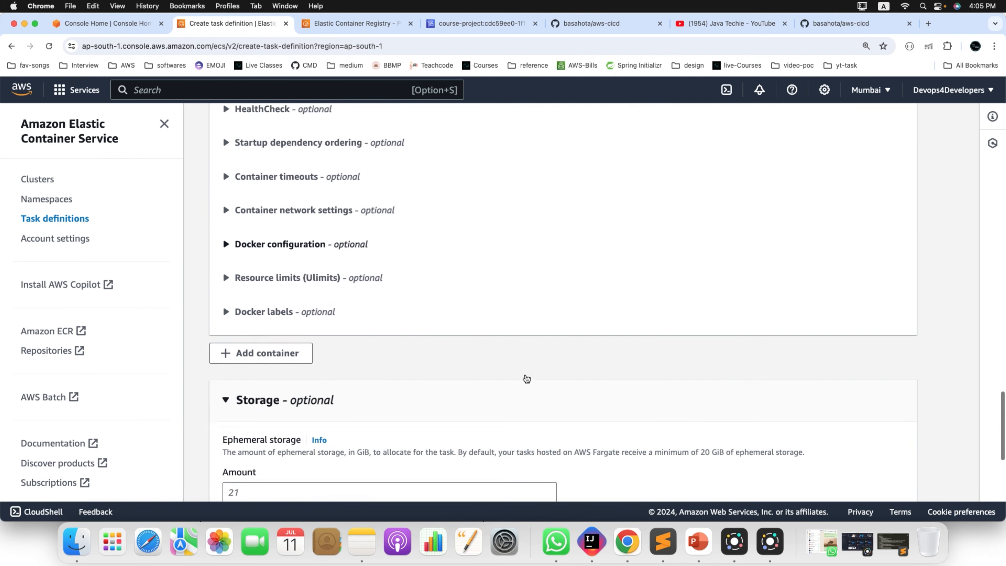
click(882, 479)
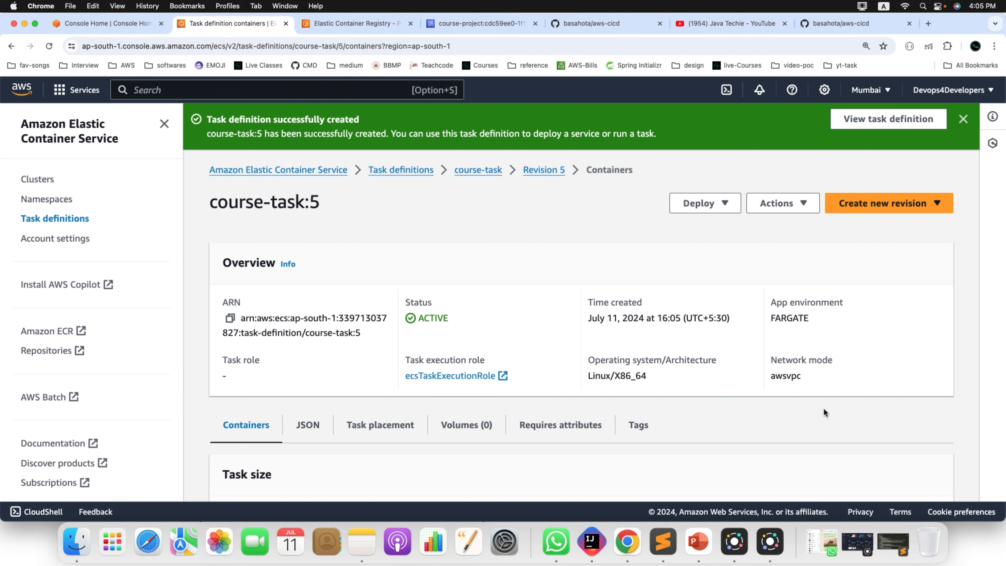
- Start creating an ECS cluster and set its name to javatechie-cluster
click(47, 182)
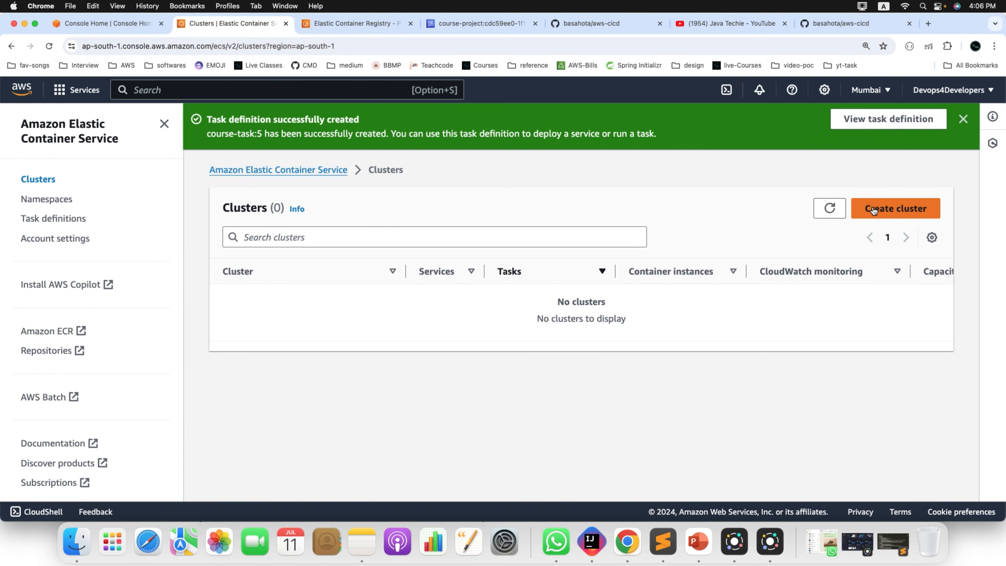
click(886, 210)
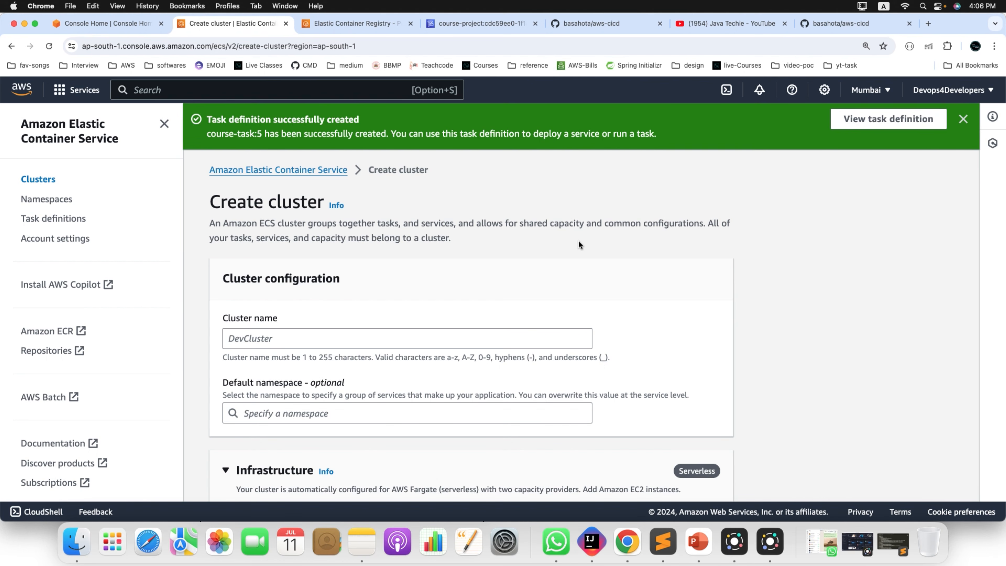
click(305, 338)
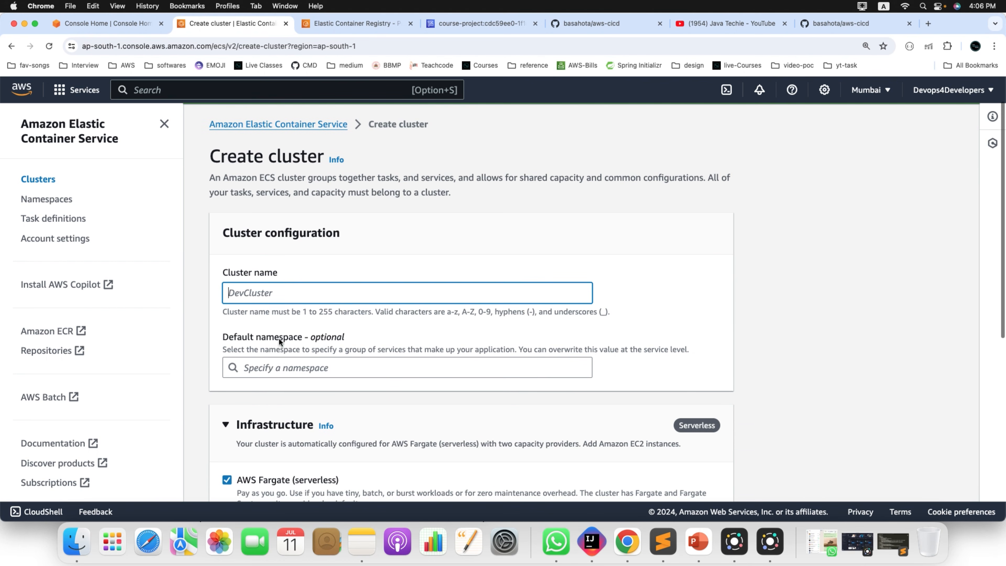
click(292, 291)
click(325, 374)
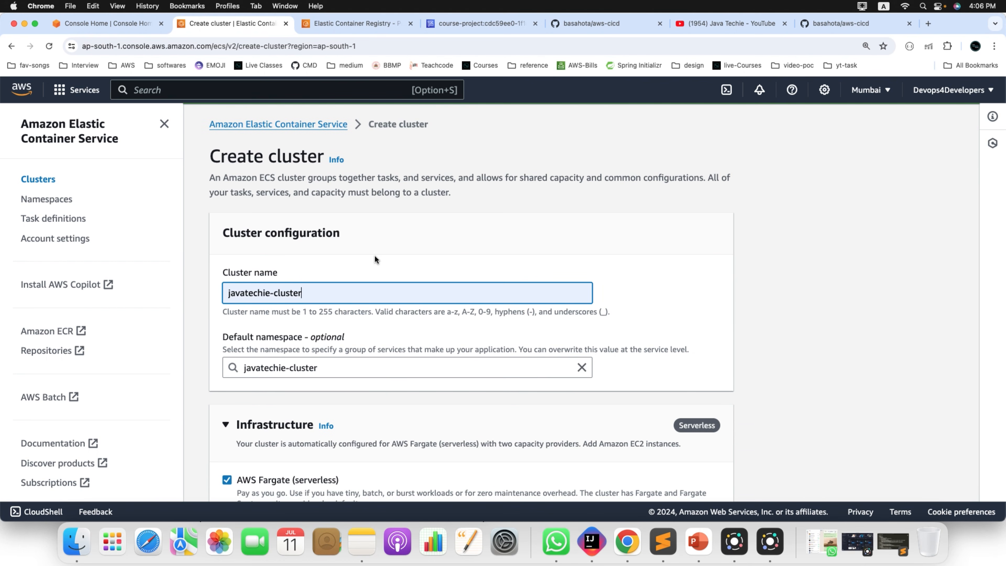
- Keep AWS Fargate (serverless) as the infrastructure, leave the optional settings at their defaults and create javatechie-cluster
scroll(387, 243, down, 3)
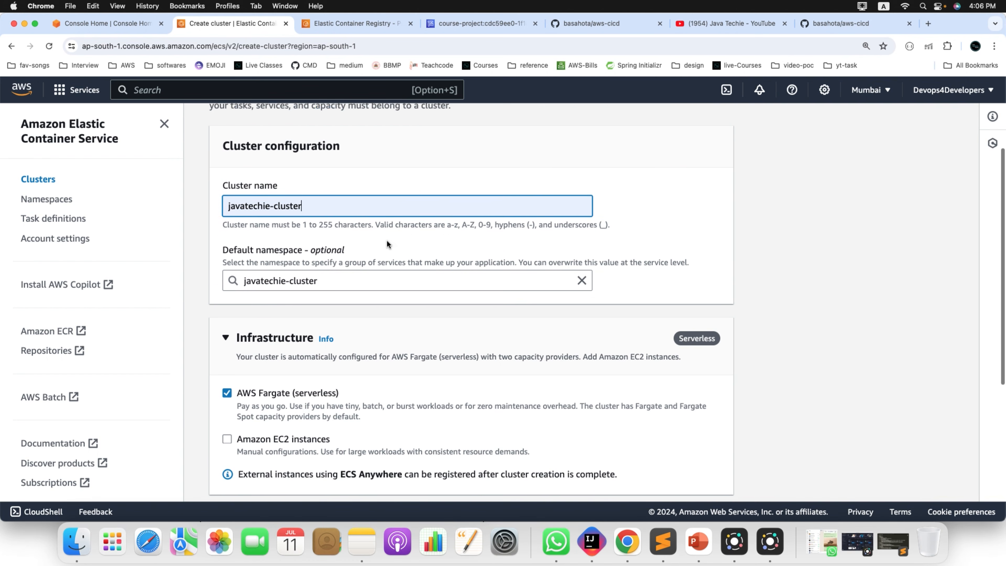
scroll(387, 242, down, 2)
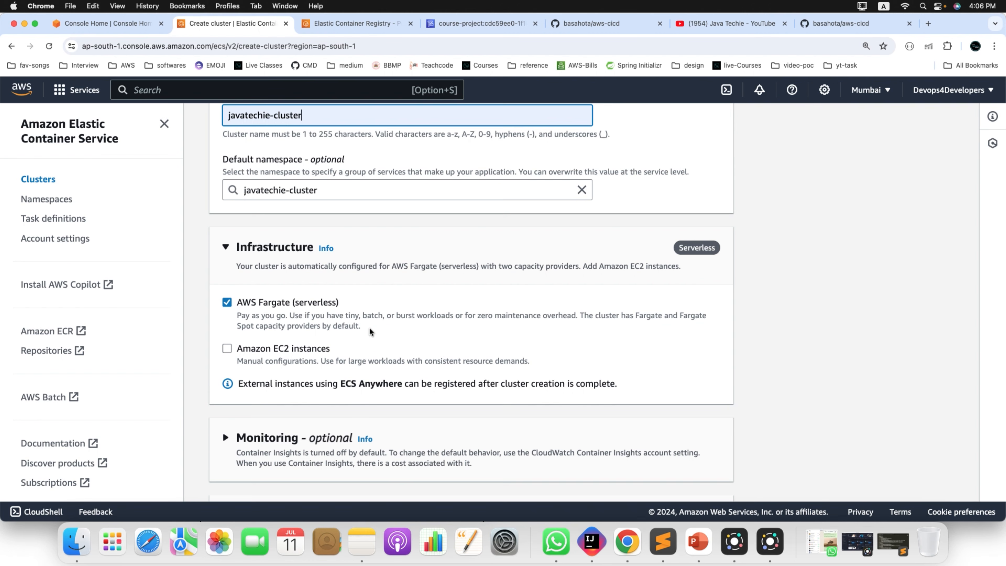
scroll(369, 329, down, 5)
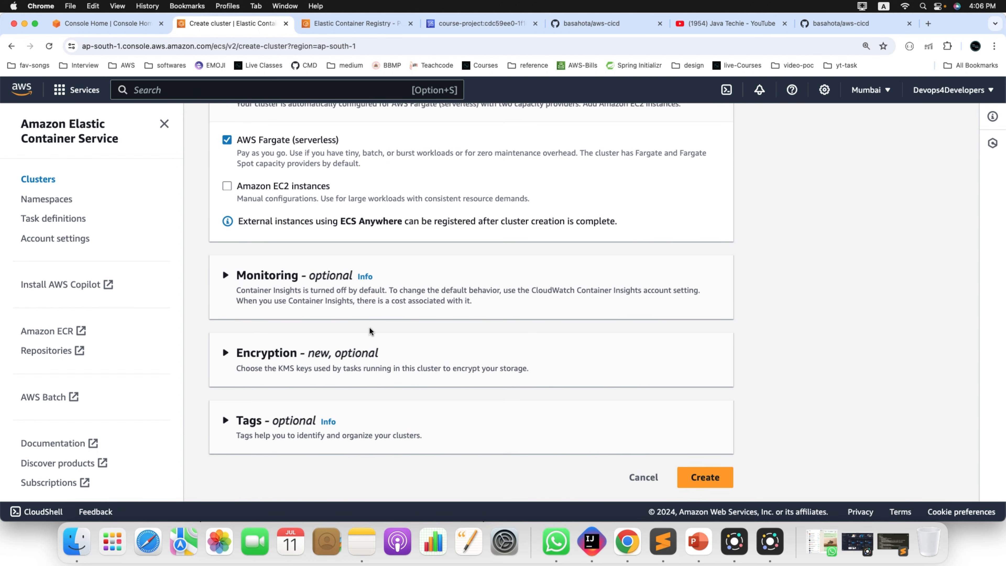
scroll(370, 326, up, 8)
scroll(370, 329, down, 7)
scroll(370, 327, up, 8)
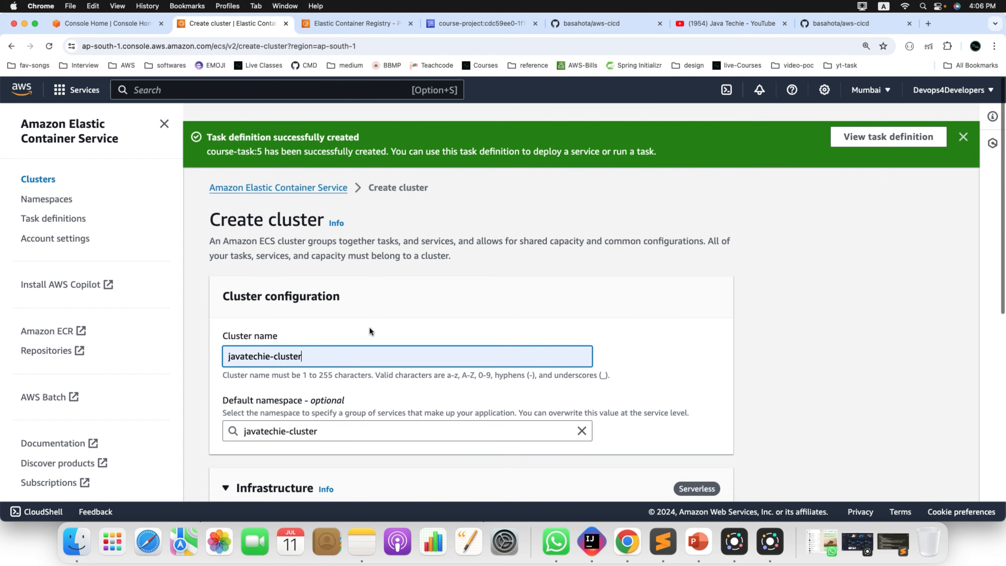
scroll(369, 326, down, 7)
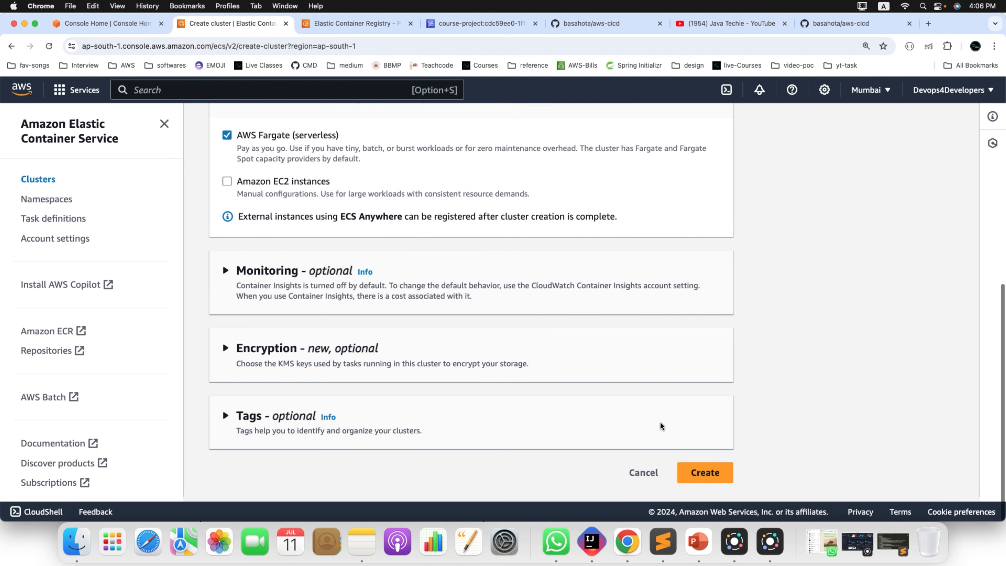
click(708, 480)
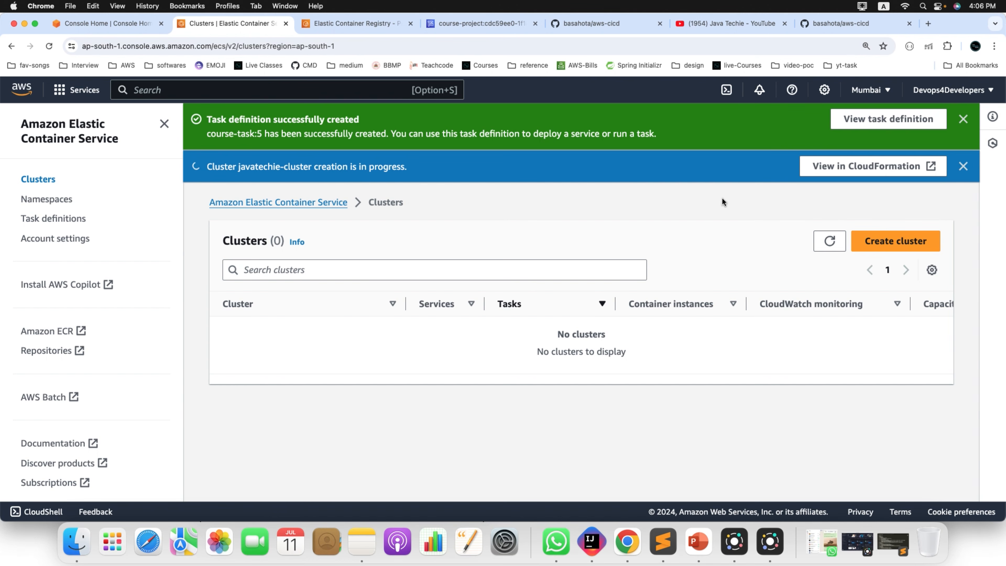
- Check the cluster's creation status in its CloudFormation stack, then examine its entry and running tasks in the ECS cluster list
right_click(857, 166)
click(819, 172)
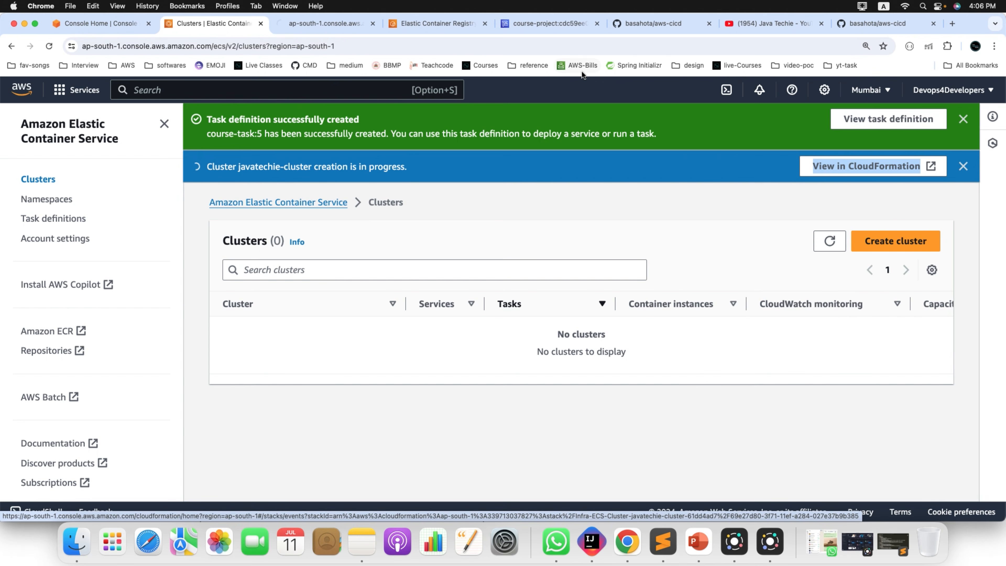
click(324, 24)
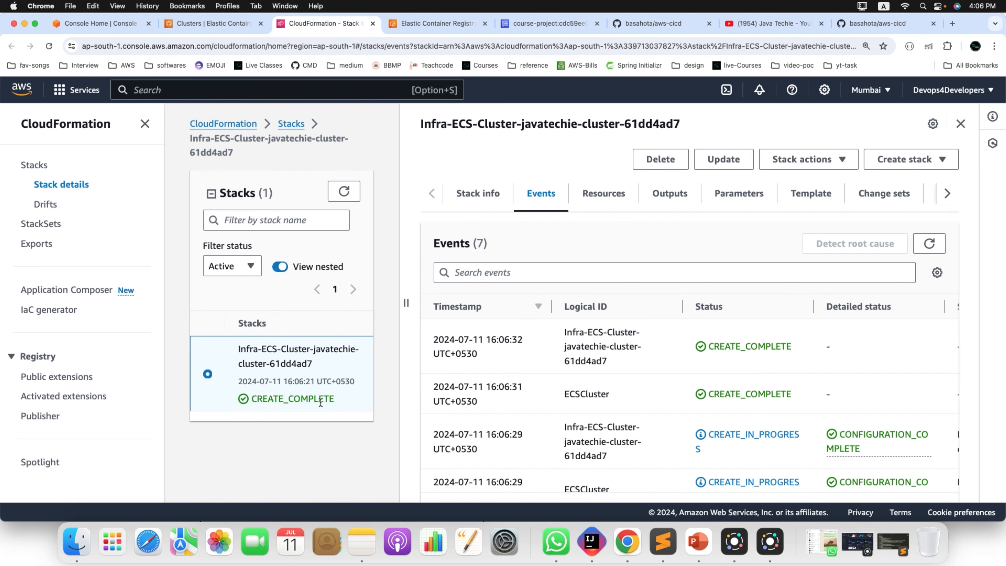
drag(336, 406, 250, 397)
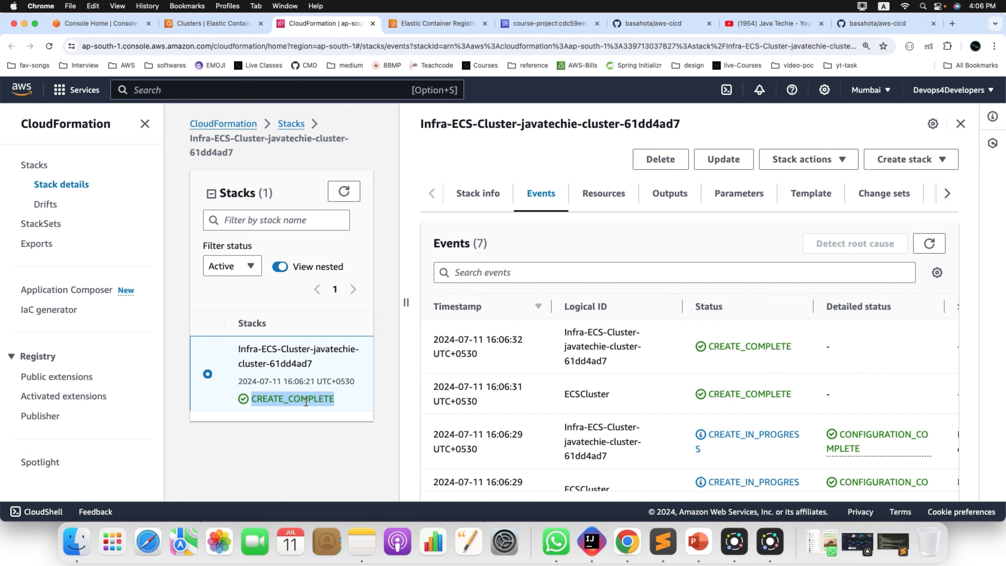
click(201, 22)
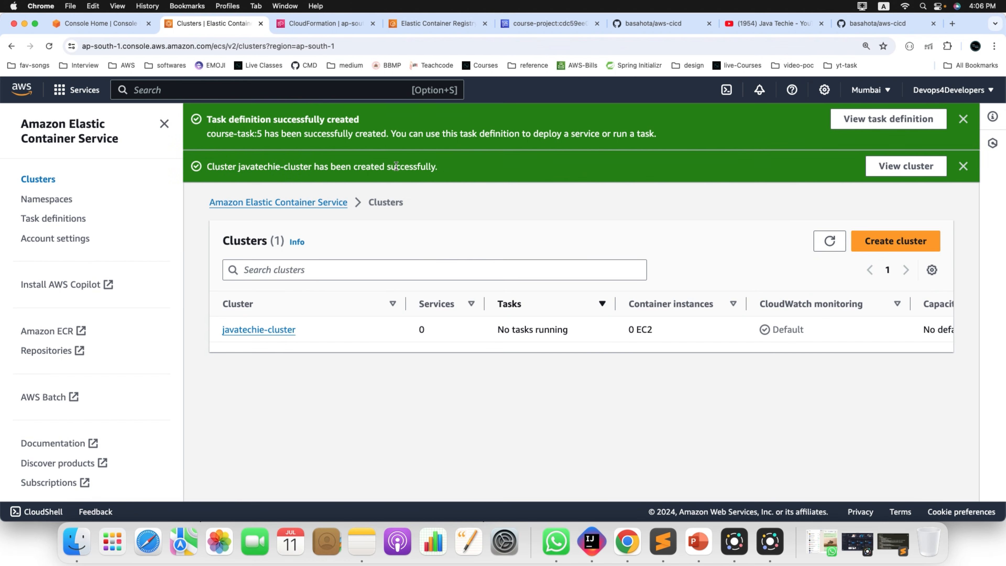
drag(311, 329, 211, 329)
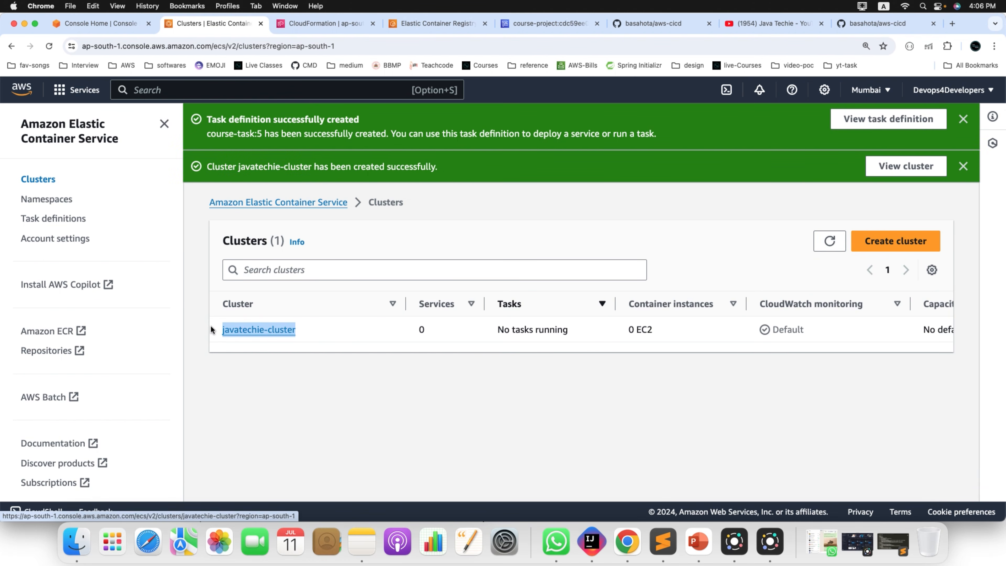
click(309, 334)
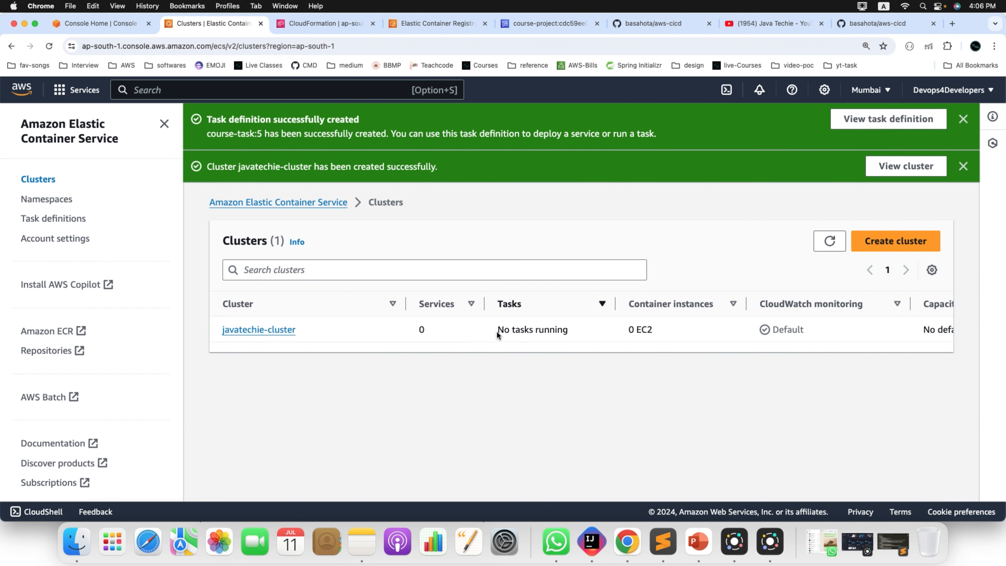
drag(496, 329, 583, 332)
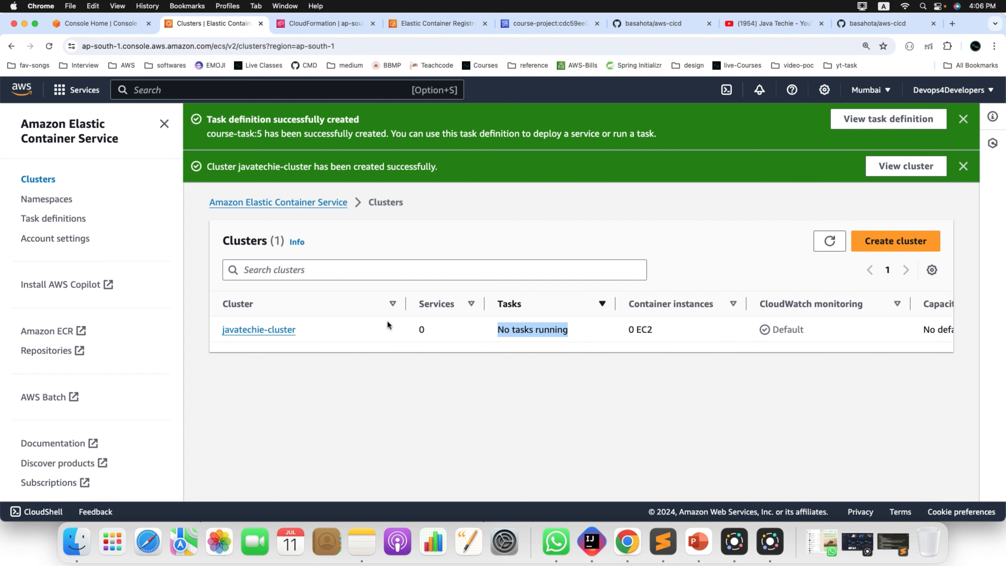
drag(312, 334, 219, 334)
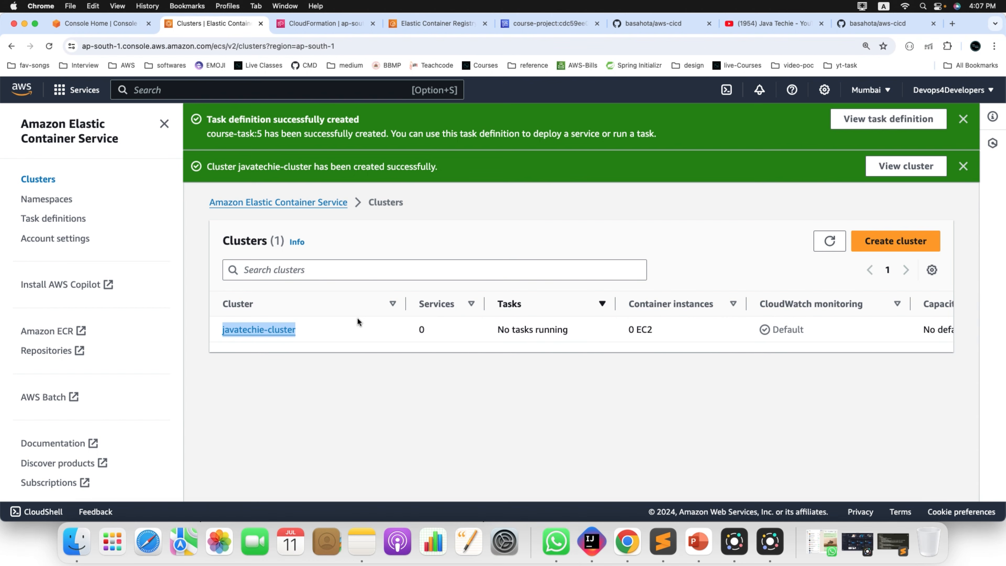
- Open javatechie-cluster and start creating a service in it
click(279, 334)
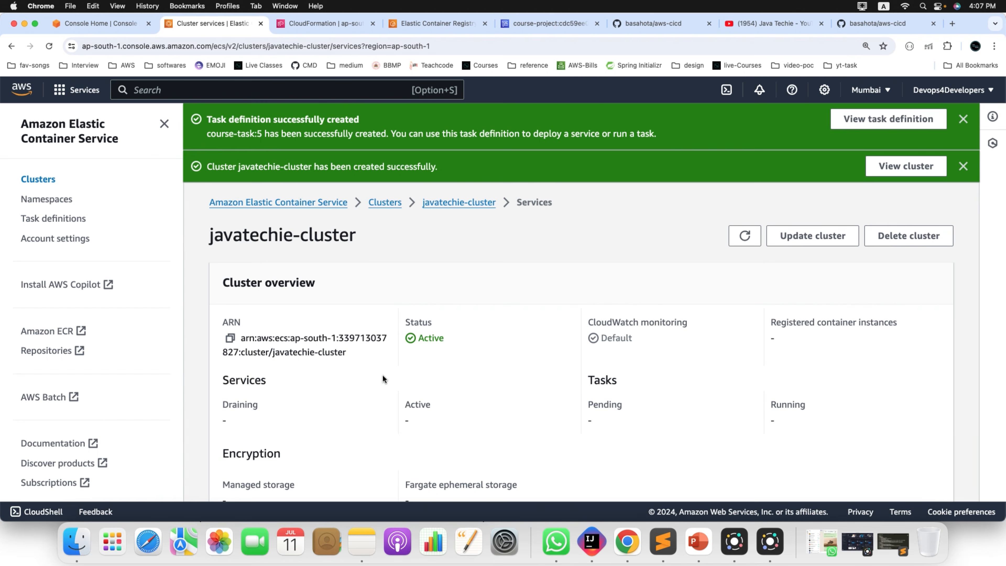
scroll(382, 374, down, 10)
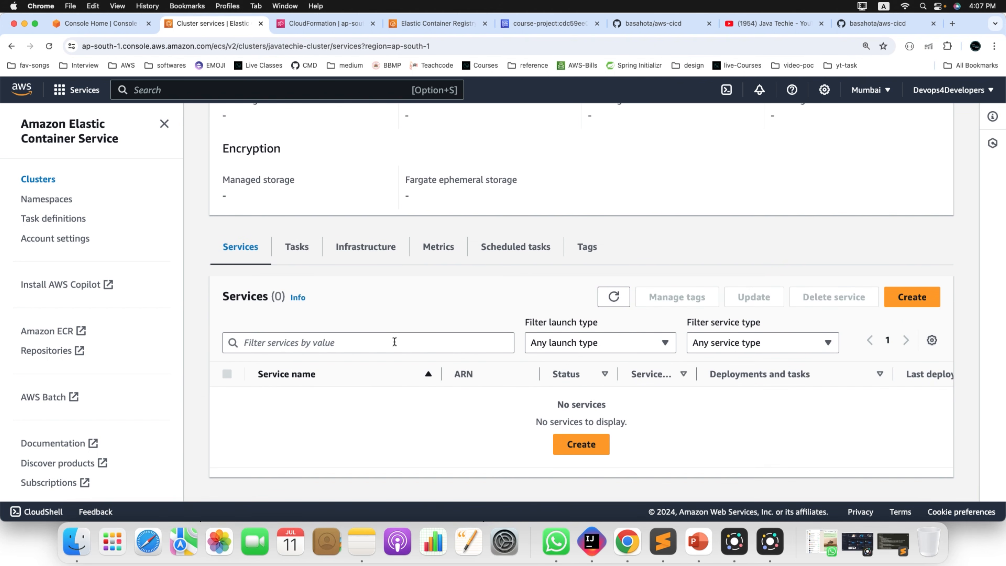
click(298, 250)
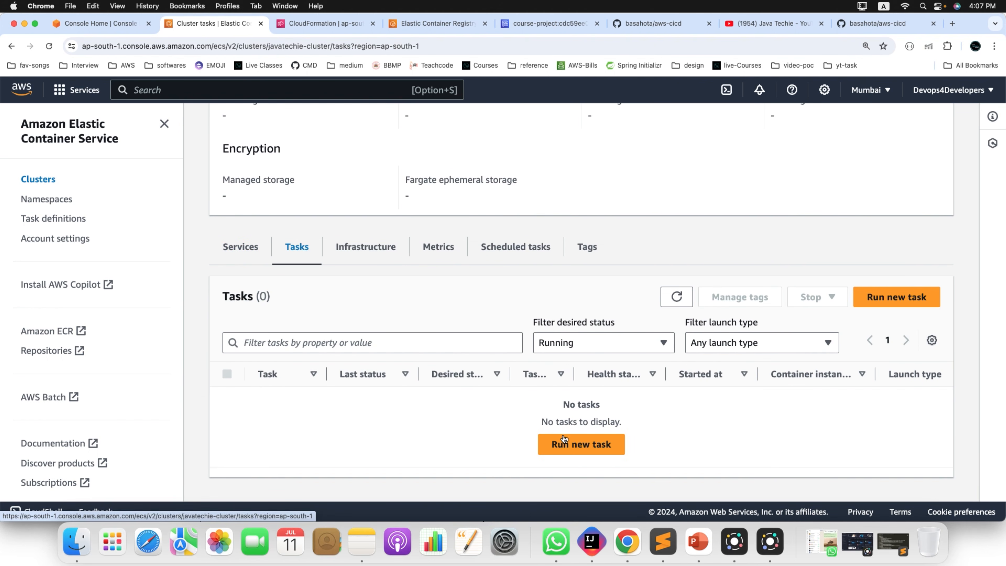
click(245, 251)
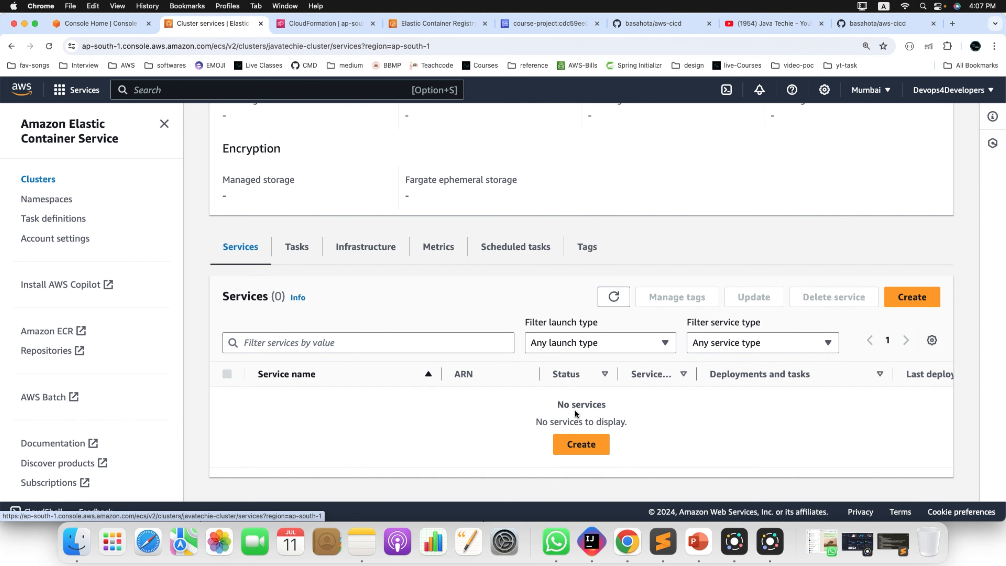
click(582, 444)
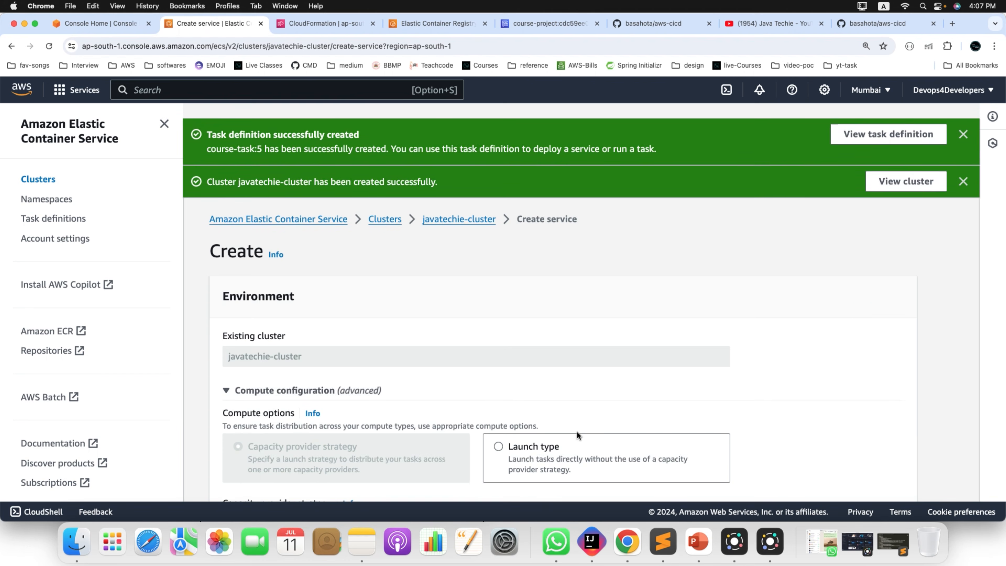
- Switch the service's compute option to Launch type, keeping FARGATE and the LATEST platform version
scroll(578, 431, down, 1)
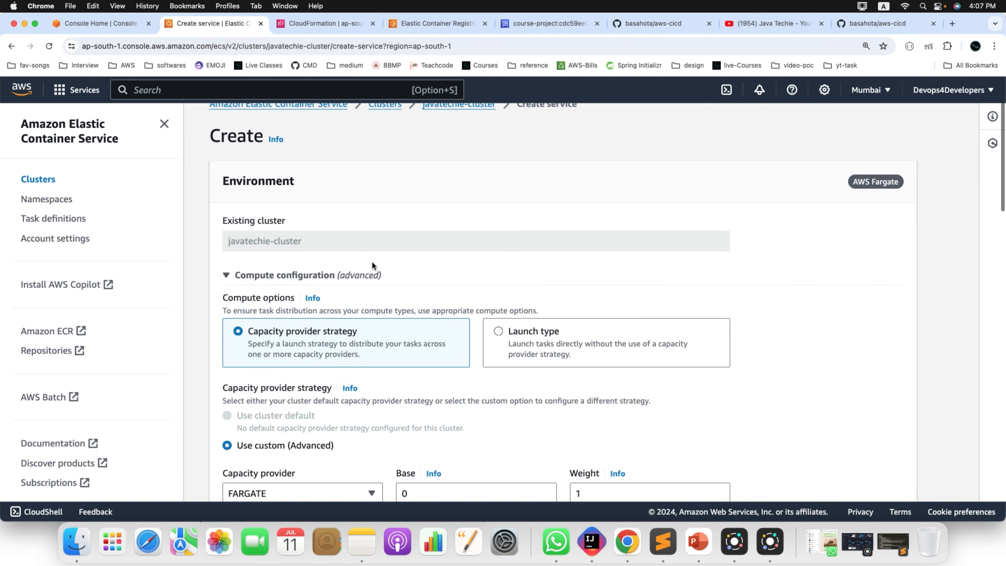
scroll(411, 254, down, 3)
click(500, 252)
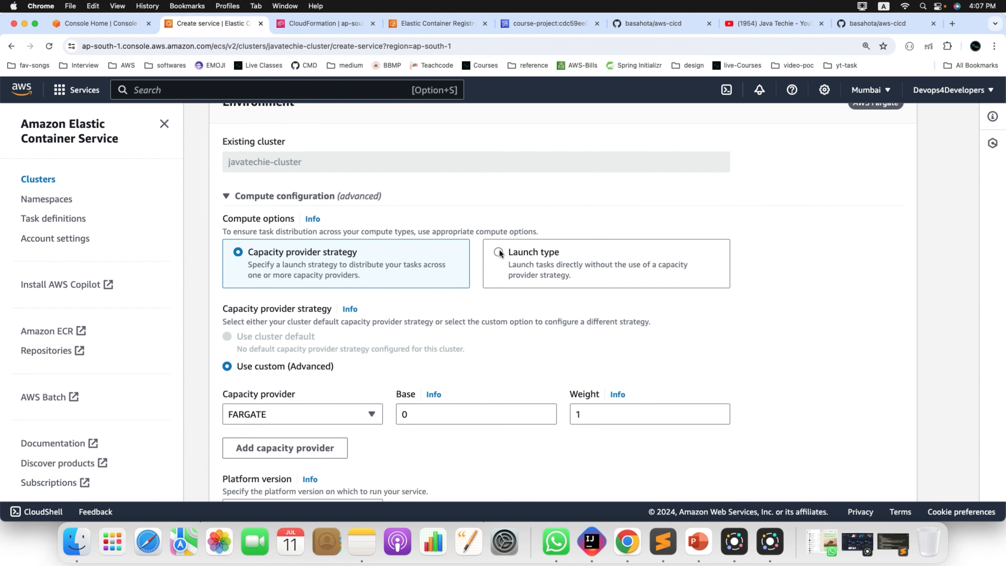
scroll(421, 323, down, 5)
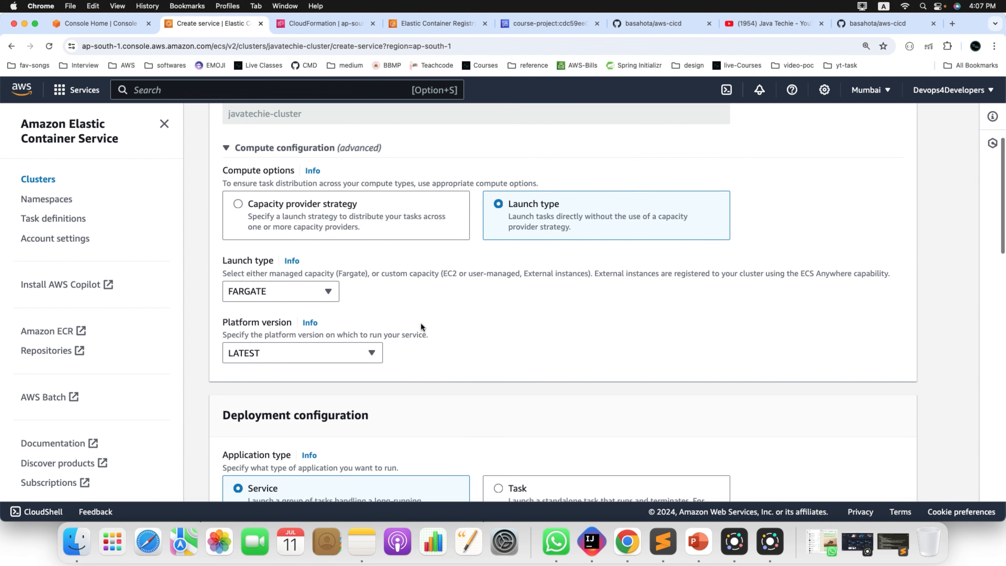
- Keep Service as the application type and select course-task as the task definition family
scroll(421, 326, down, 1)
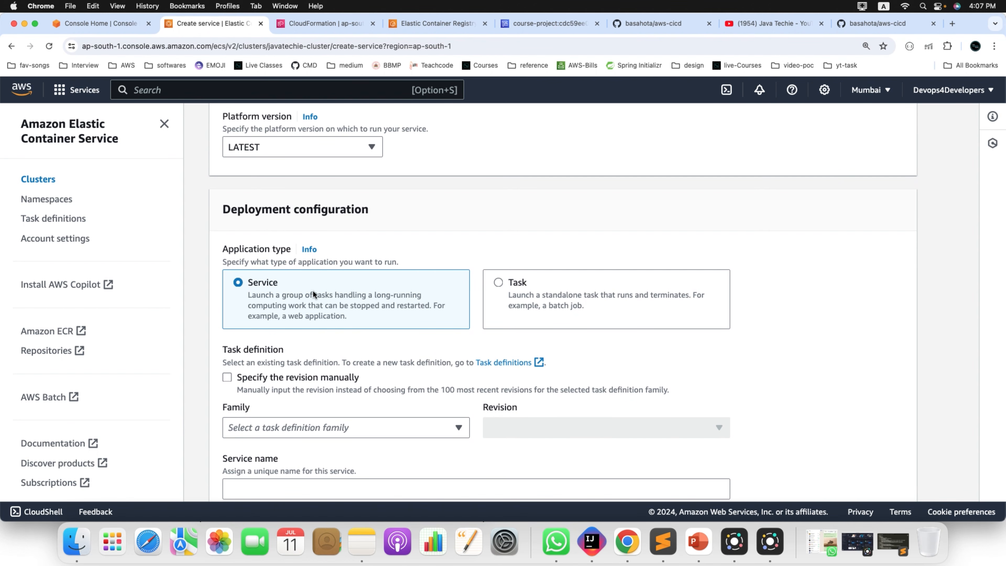
scroll(313, 290, down, 3)
click(453, 330)
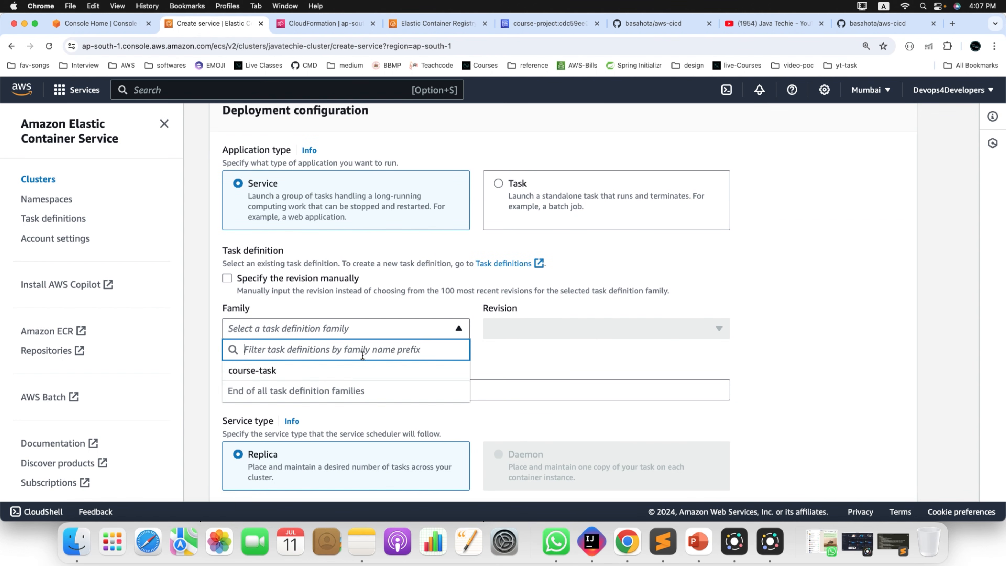
click(294, 374)
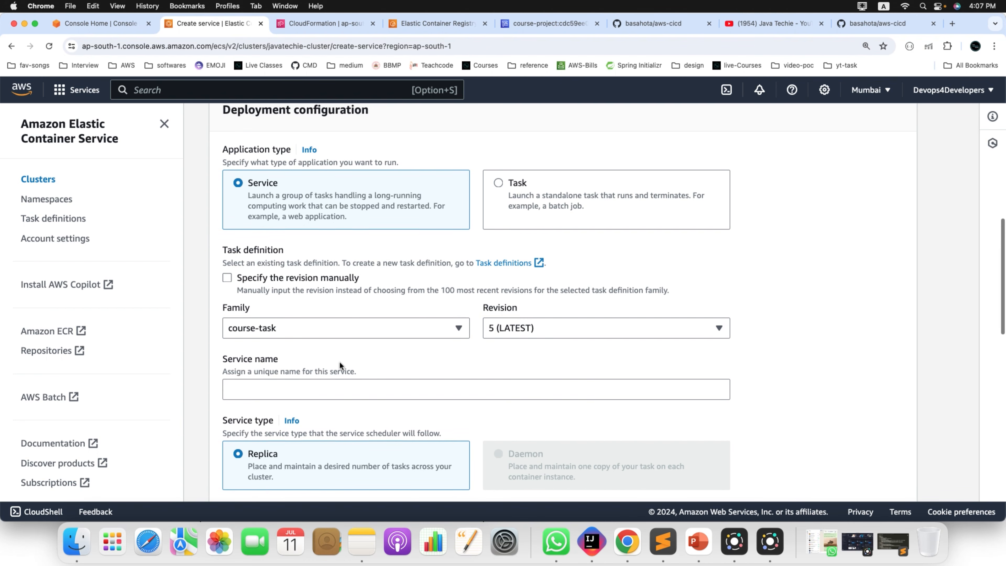
- Name the service course-service-v2
scroll(340, 363, down, 1)
click(328, 361)
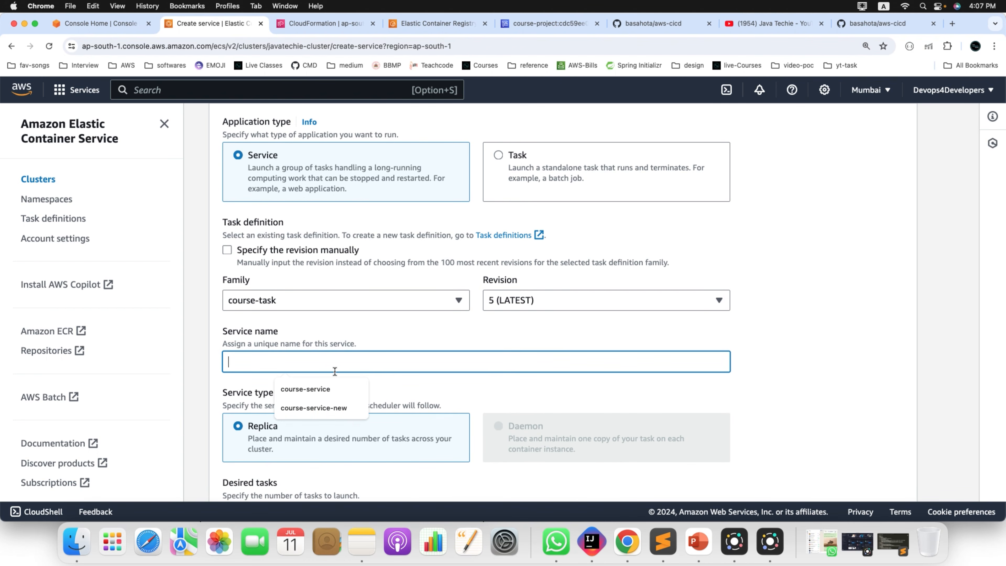
click(324, 389)
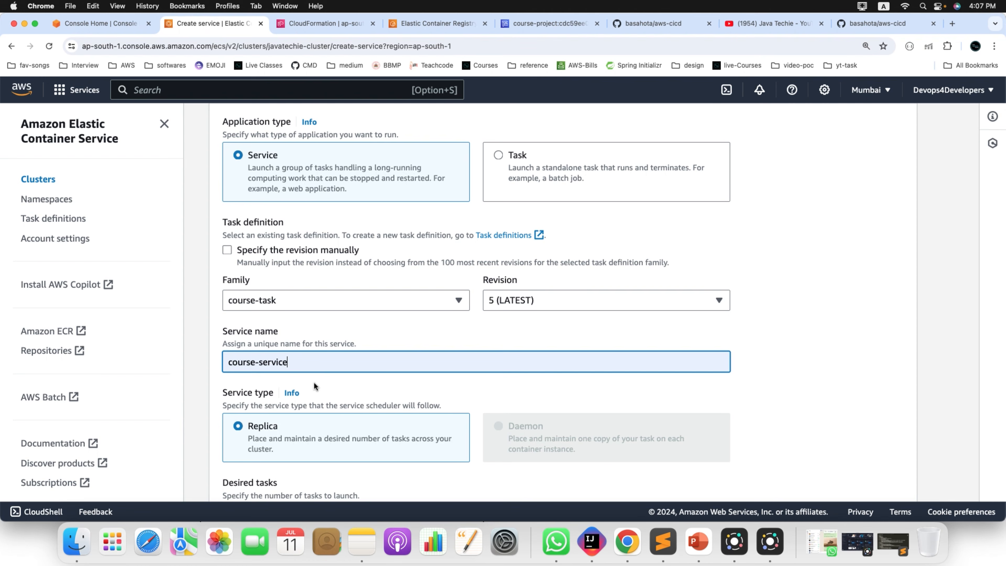
click(304, 363)
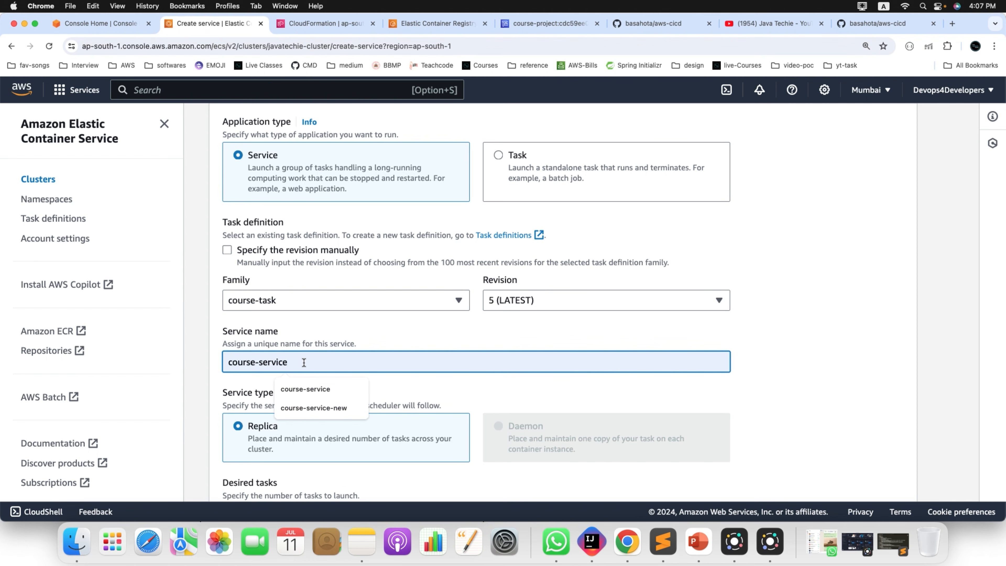
text(-v2)
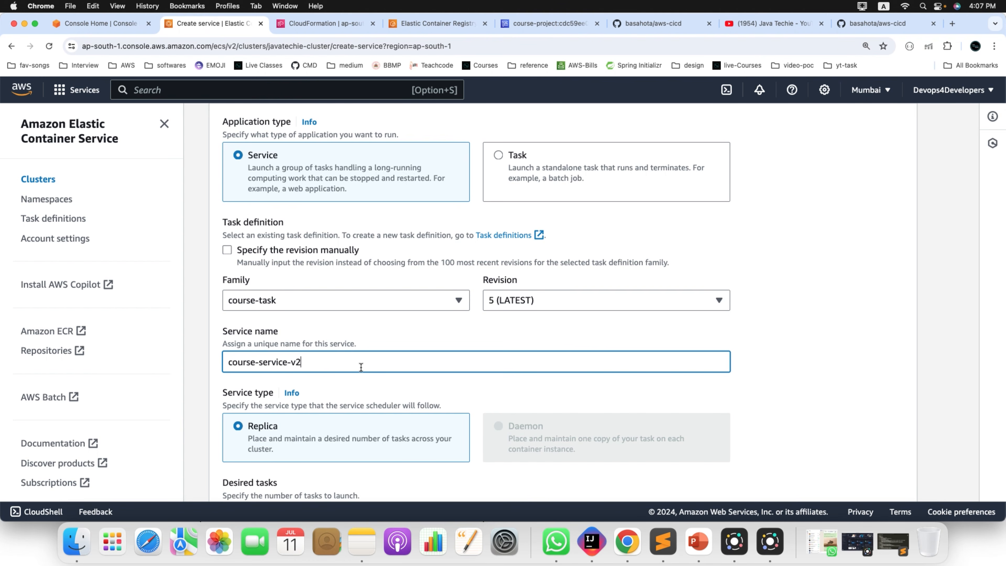
- Keep the Replica service type with one desired task, and choose to create a new security group in the service's networking settings
scroll(361, 366, down, 5)
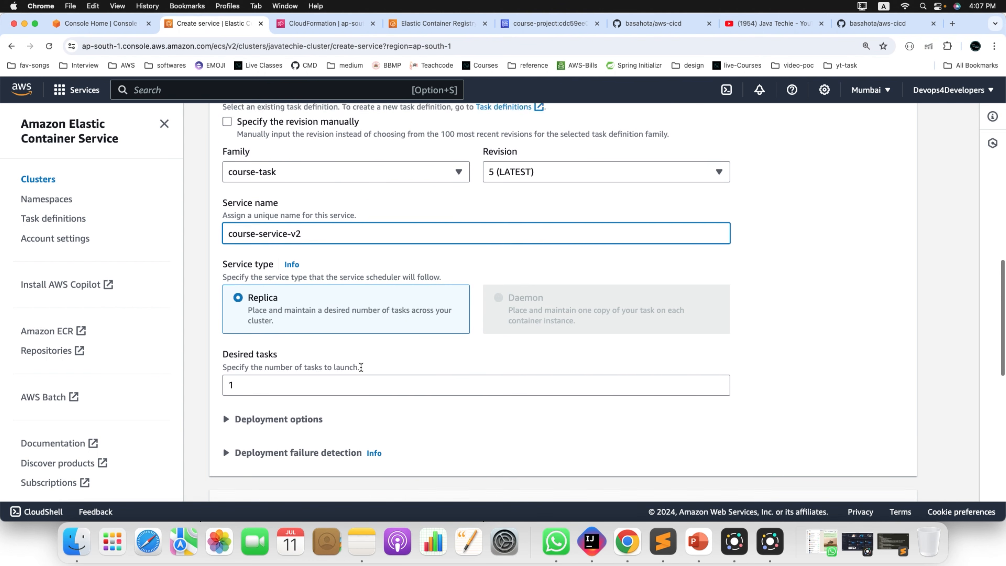
scroll(361, 369, down, 3)
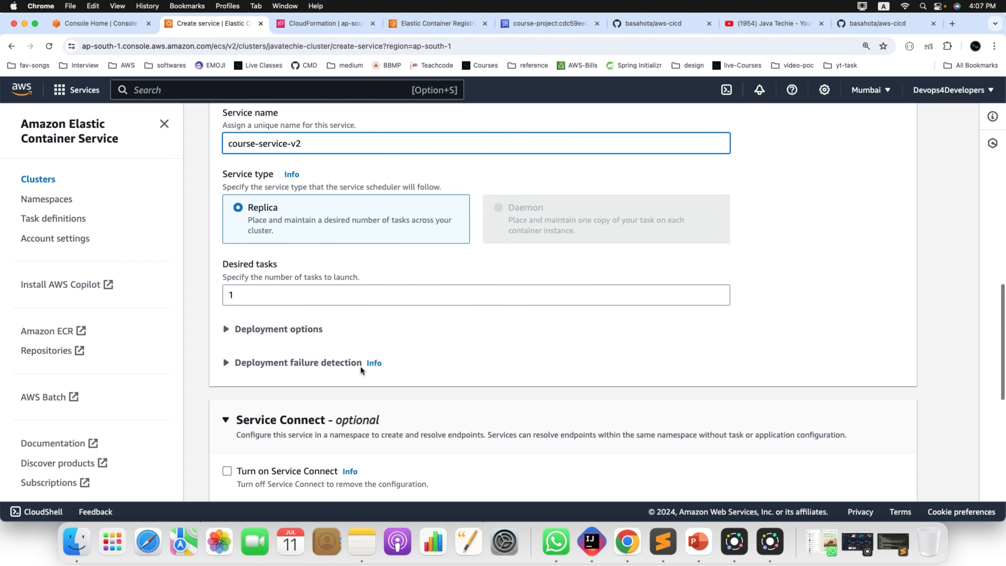
scroll(360, 370, up, 2)
scroll(361, 369, up, 2)
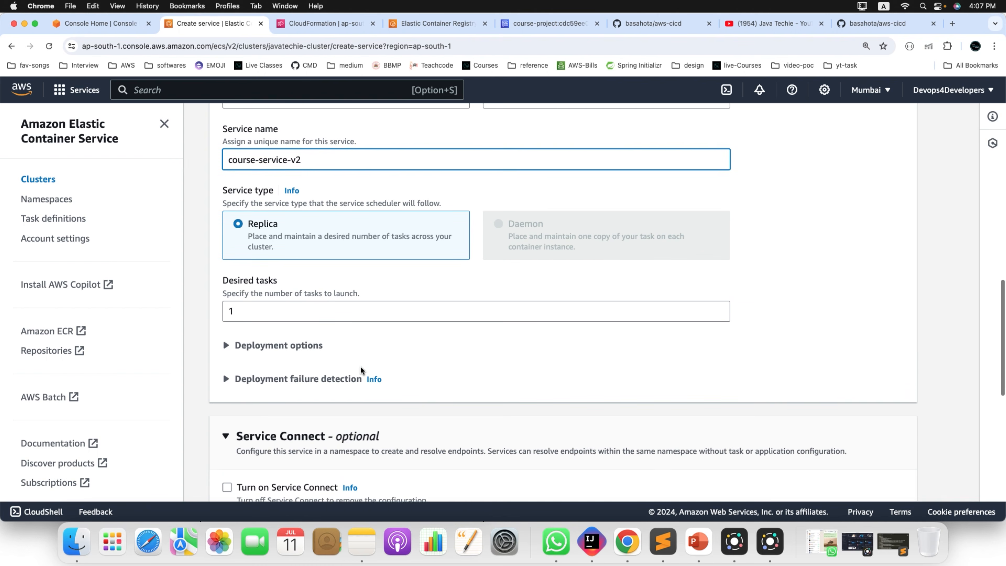
scroll(361, 369, down, 4)
scroll(360, 368, down, 5)
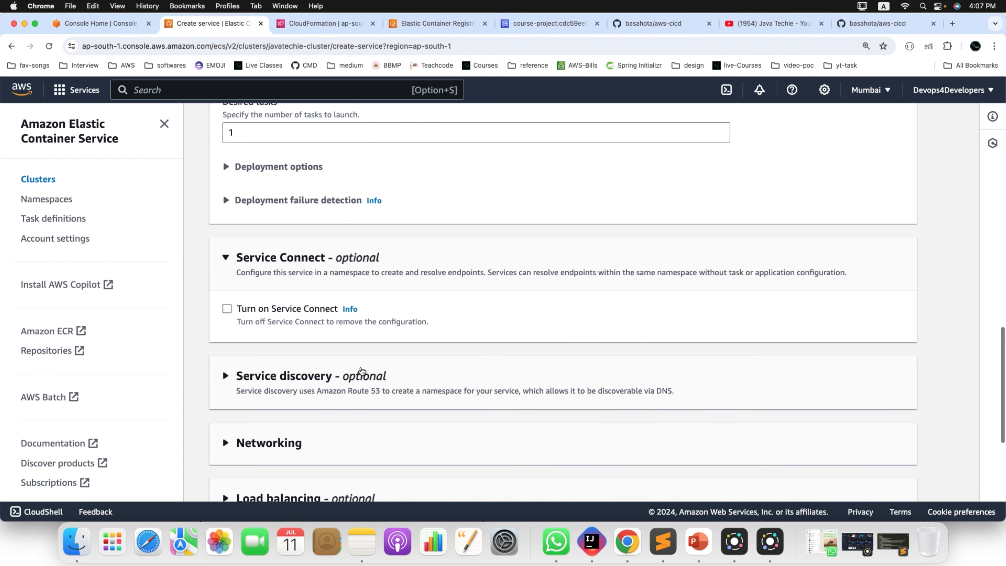
click(225, 337)
scroll(374, 341, down, 6)
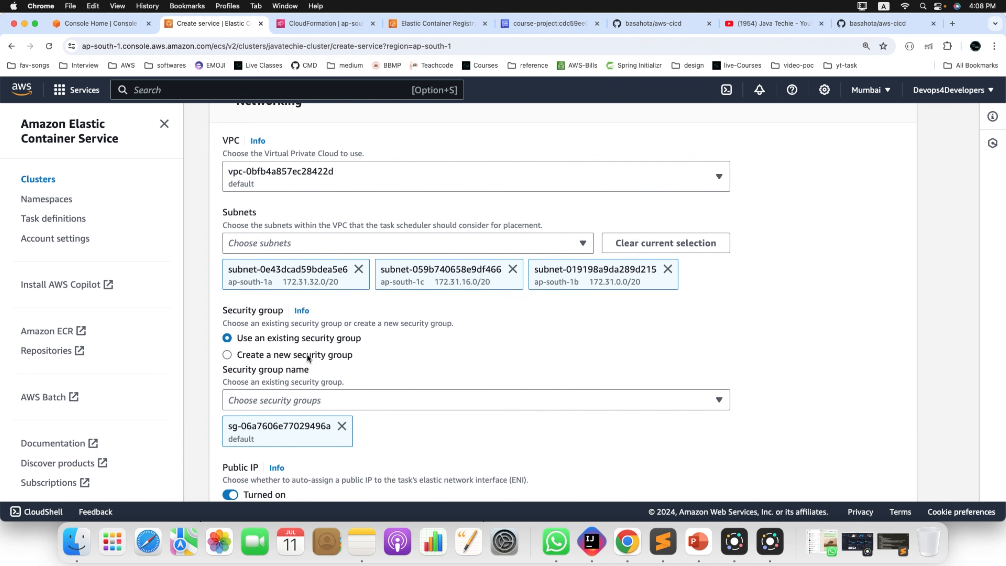
click(307, 354)
scroll(389, 344, down, 2)
scroll(389, 344, down, 3)
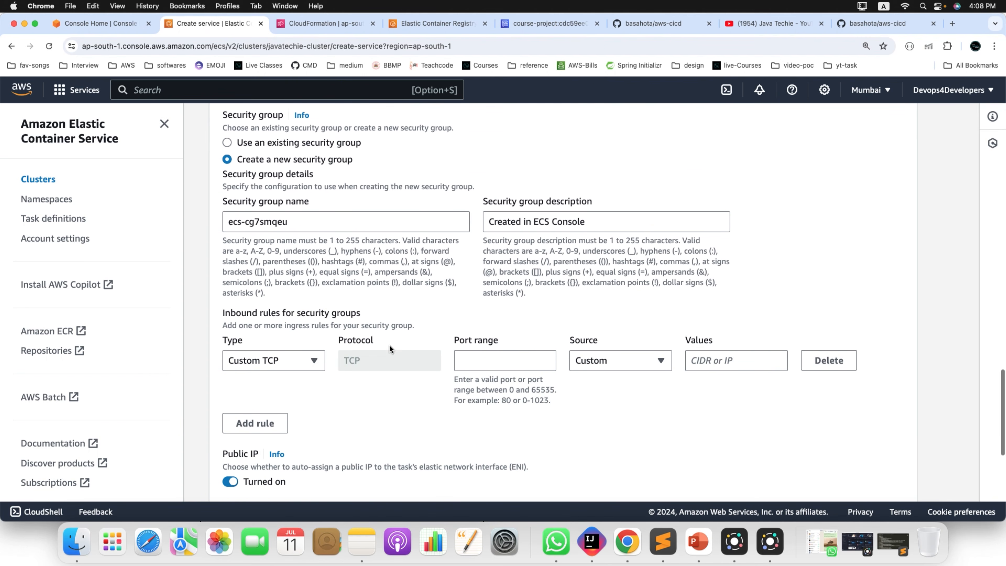
- Set the new security group's first inbound rule to All traffic from Anywhere
click(308, 353)
text(all)
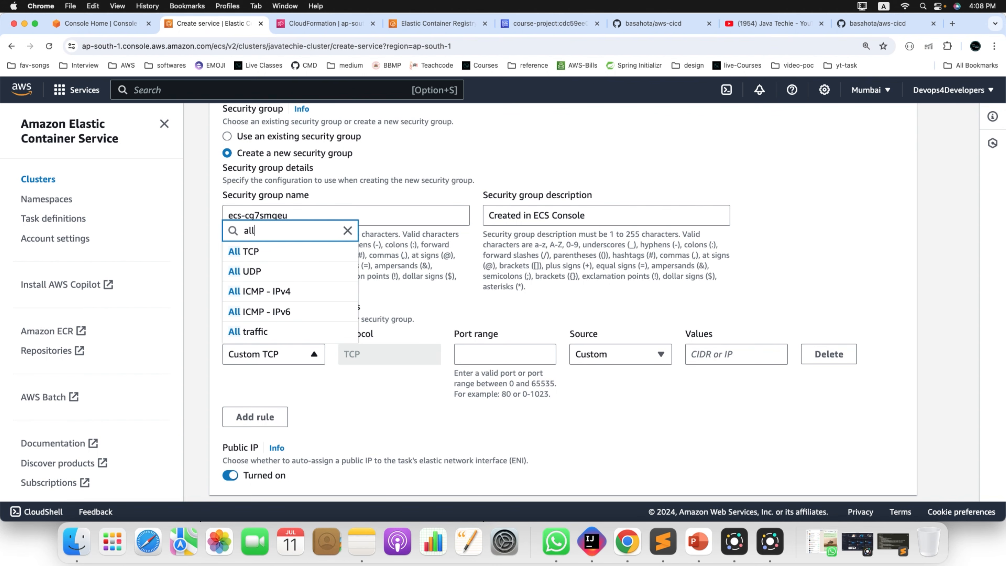
click(266, 332)
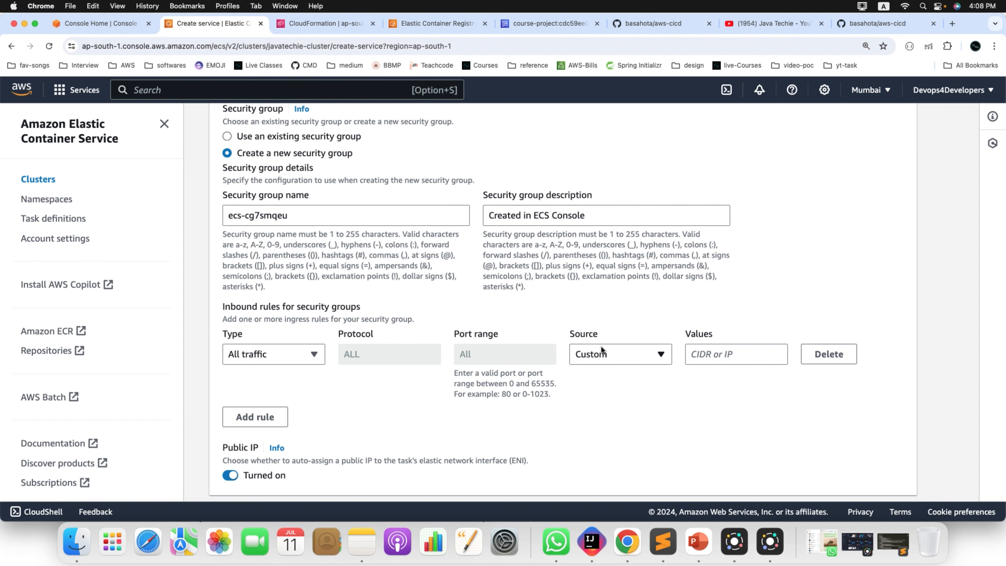
click(623, 355)
click(602, 397)
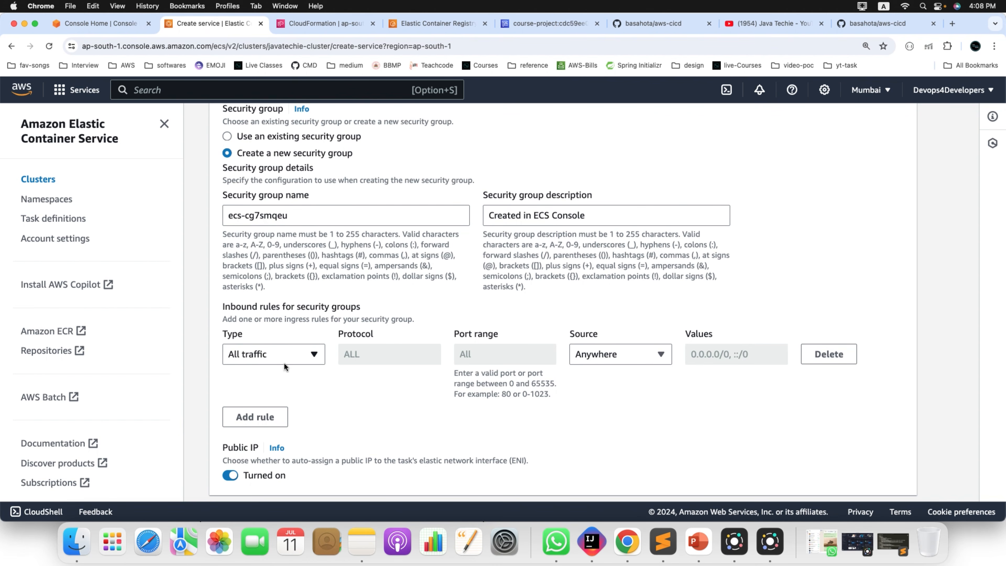
- Add a second inbound rule for All TCP from Anywhere to the security group, and create the service
click(255, 417)
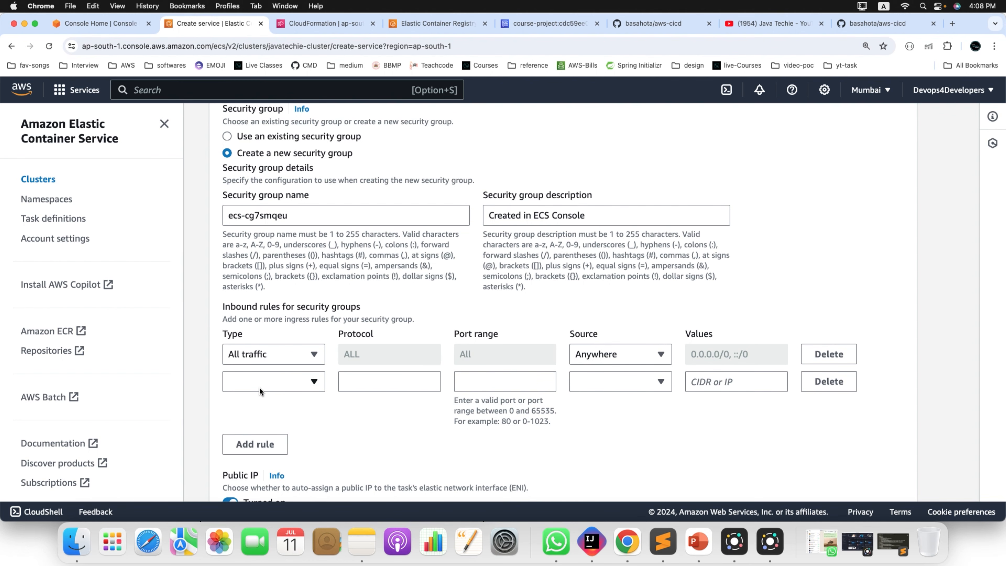
click(288, 382)
text(al)
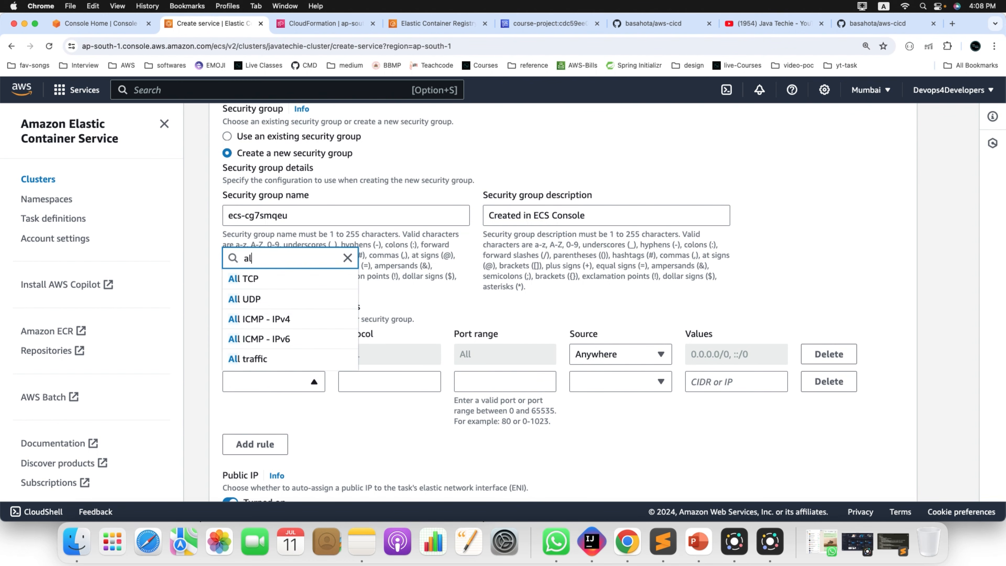
text(l TC)
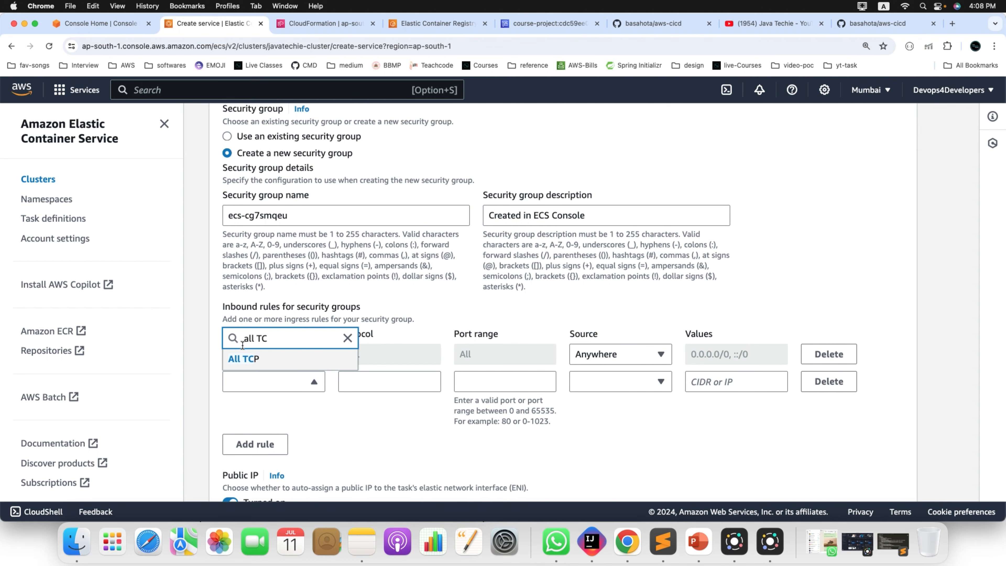
click(257, 360)
click(644, 381)
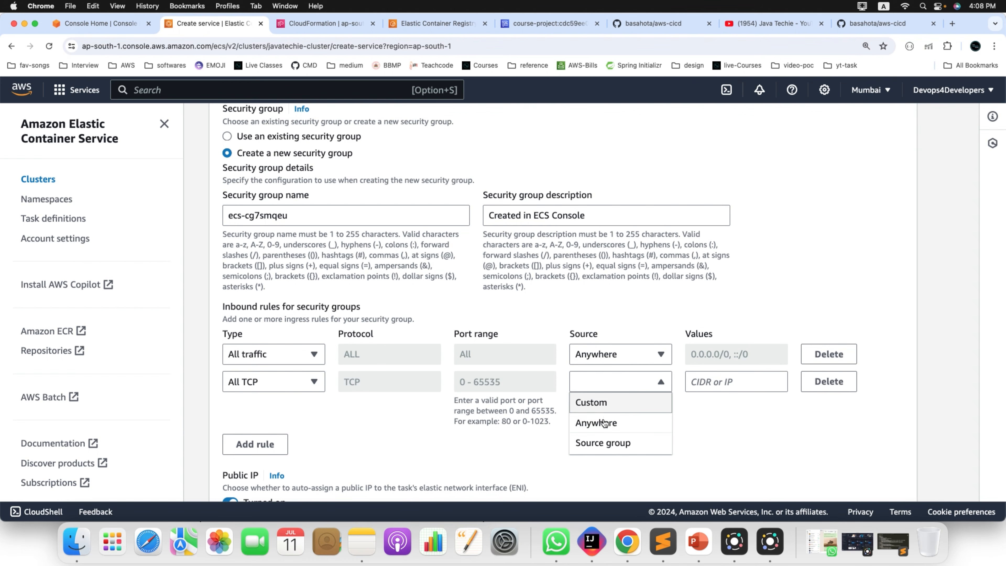
click(601, 426)
scroll(546, 449, down, 10)
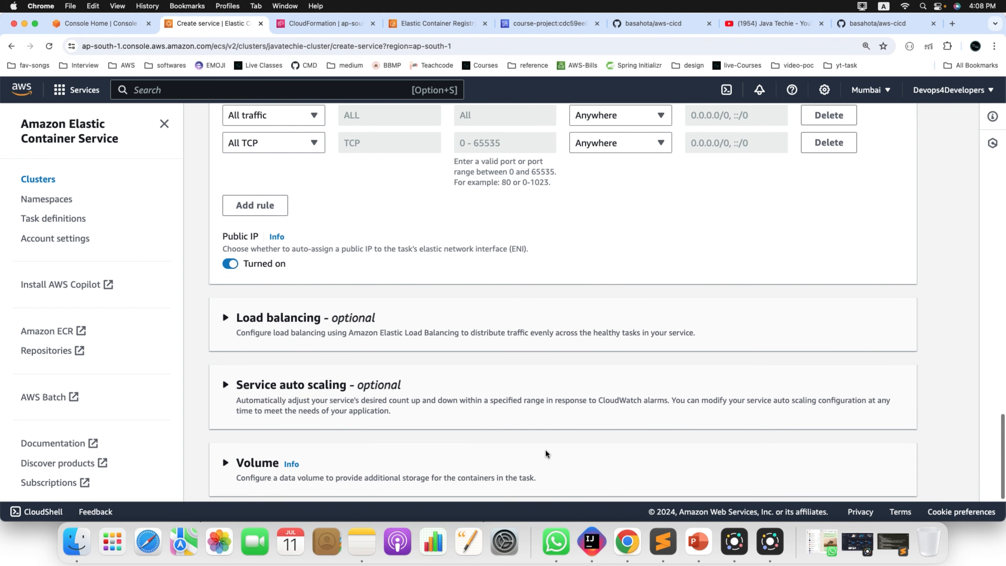
click(884, 477)
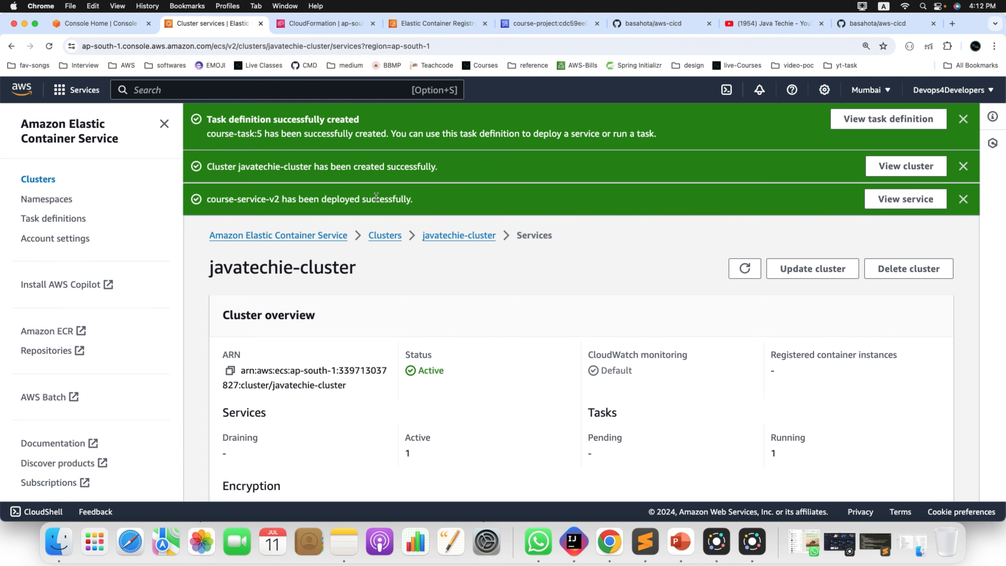
- Open course-service-v2 from javatechie-cluster's services and review its status and health
double_click(387, 197)
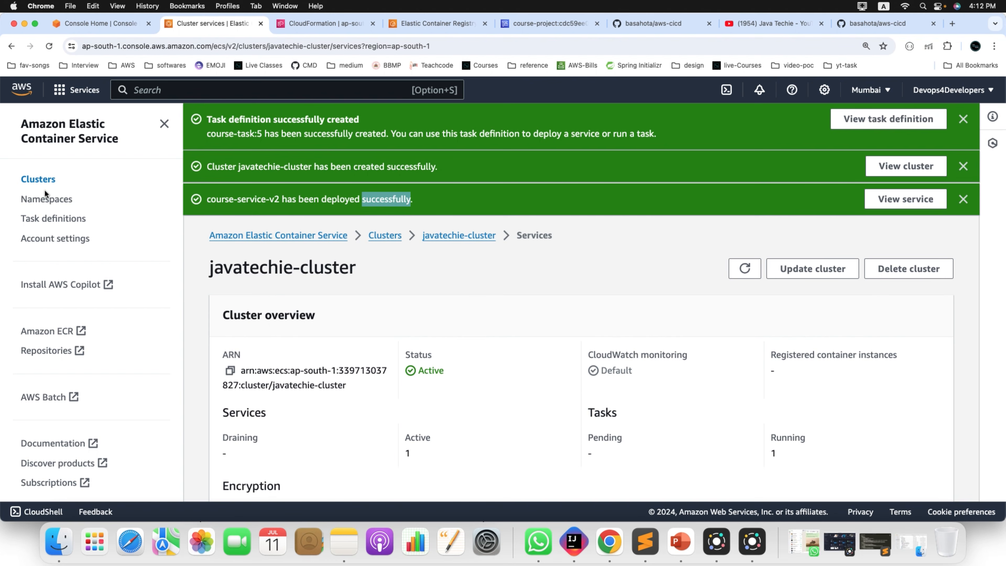
click(38, 181)
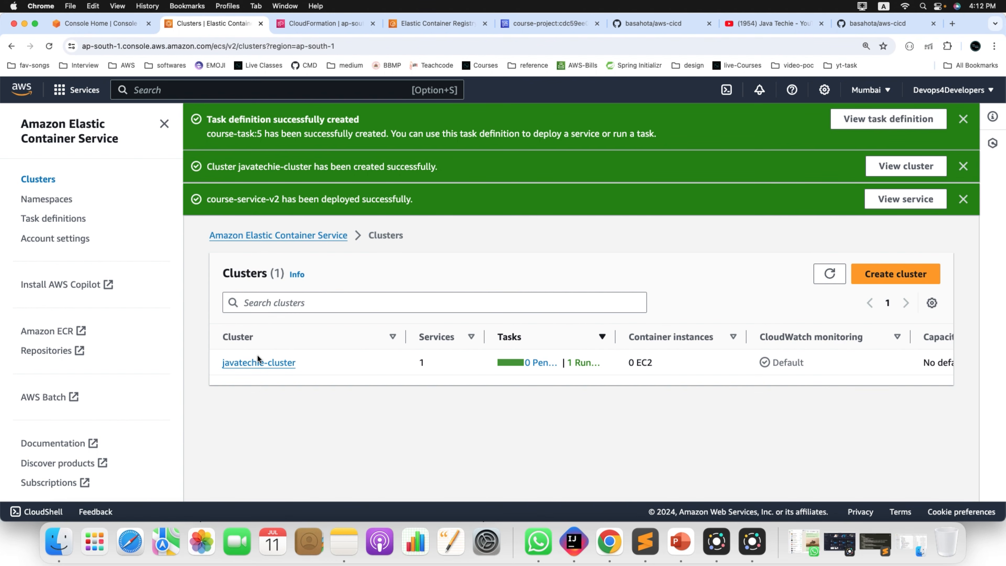
click(260, 364)
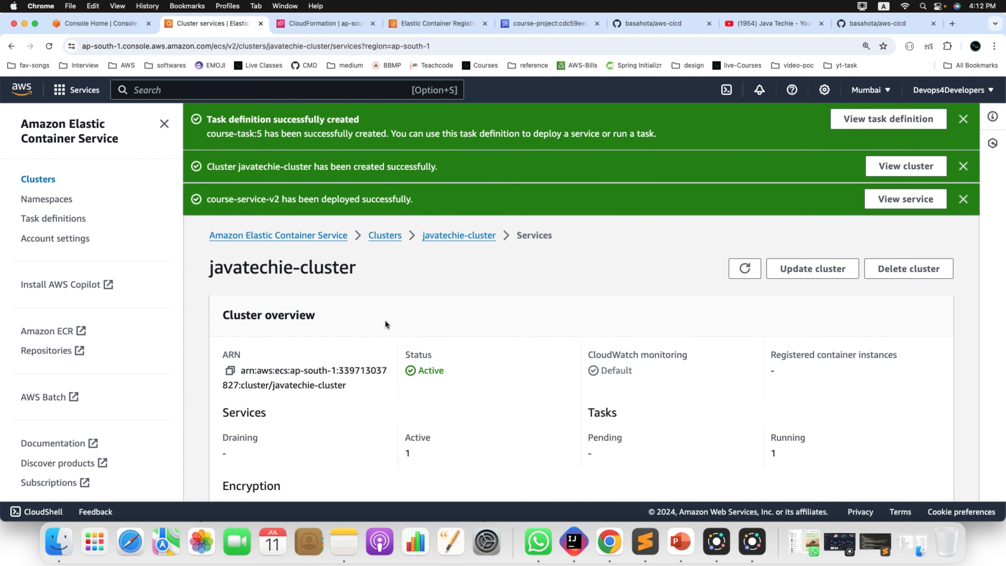
scroll(385, 320, down, 5)
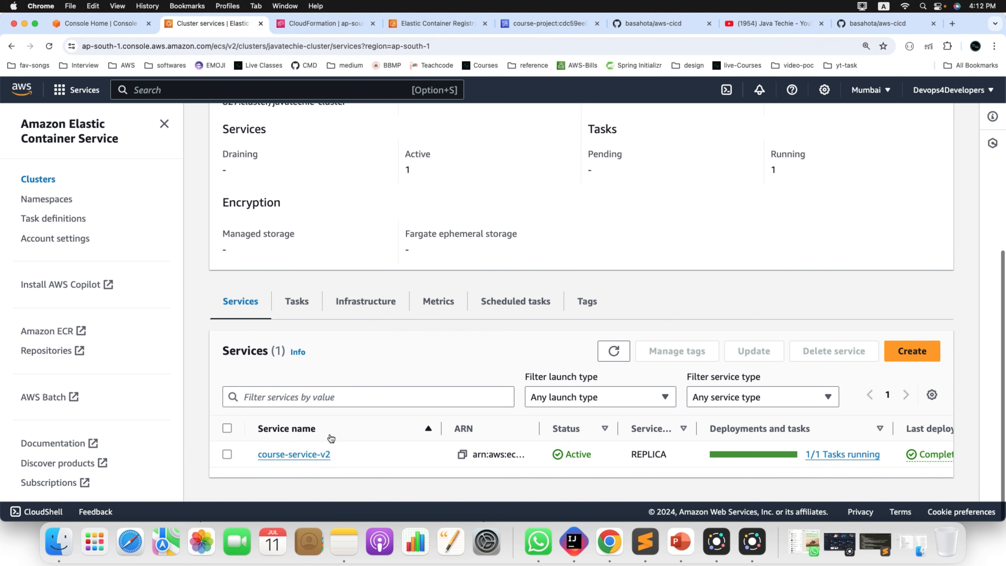
click(304, 454)
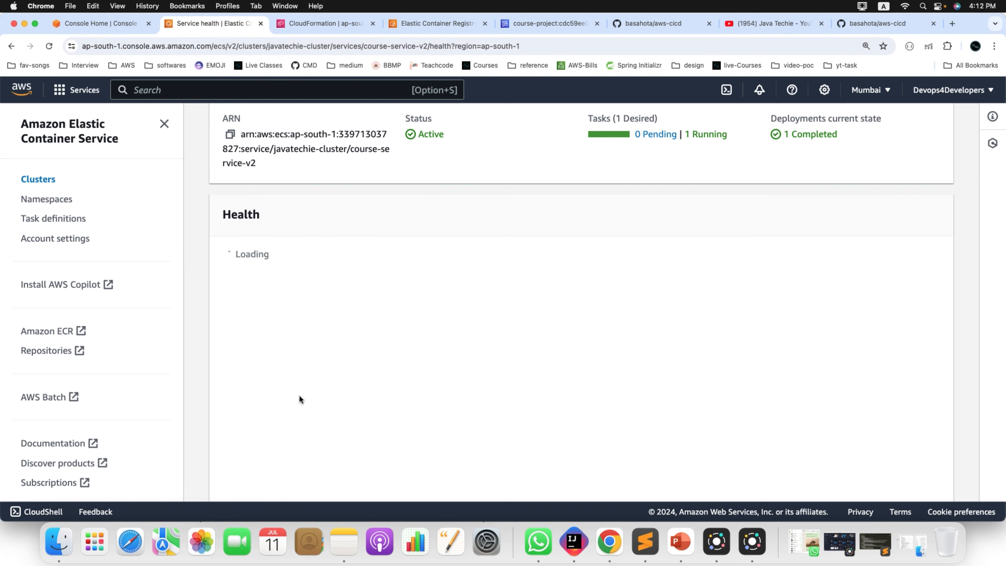
scroll(428, 284, up, 6)
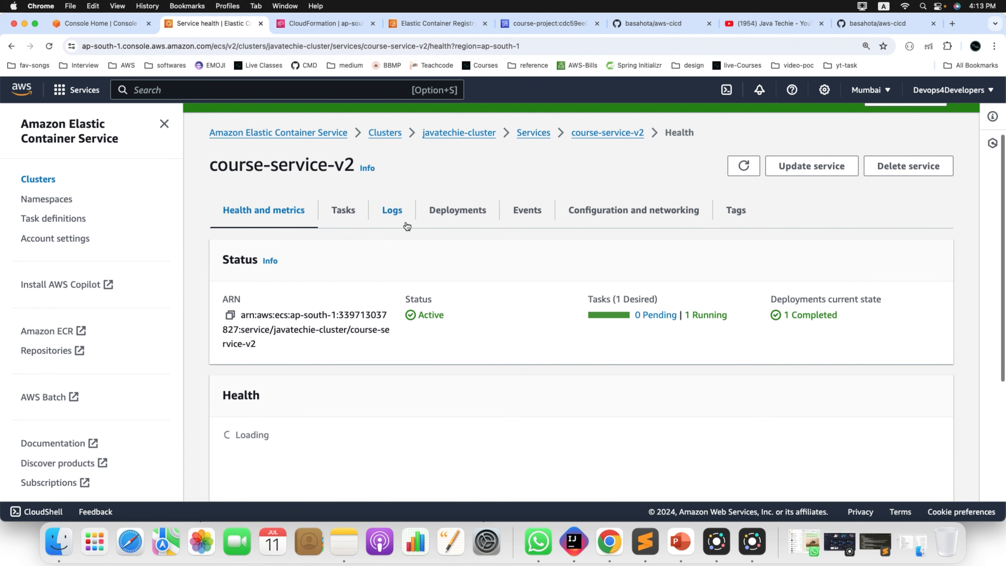
scroll(393, 319, down, 5)
scroll(393, 320, up, 6)
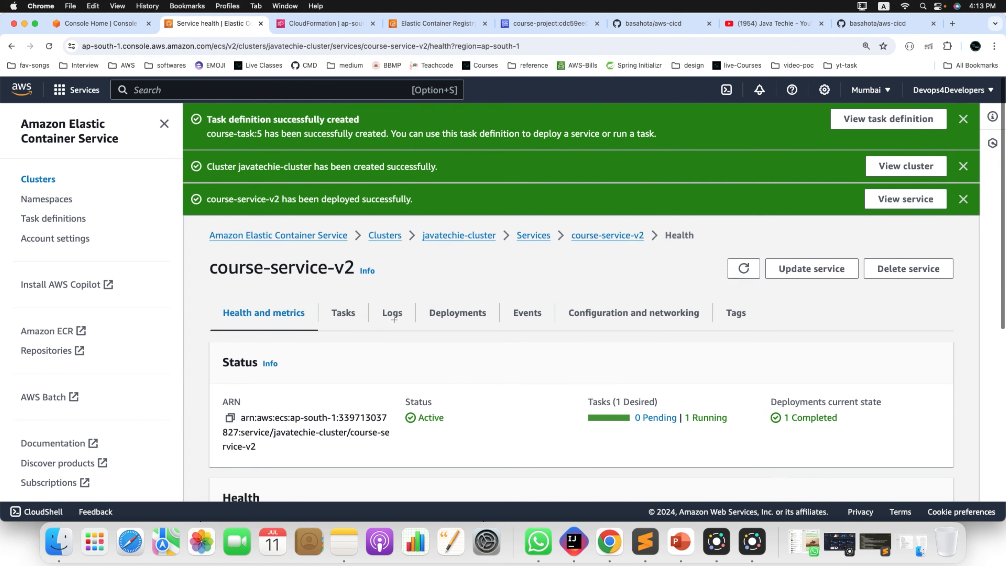
- Open the running task of course-service-v2 and visit its public IP address in the browser
click(344, 323)
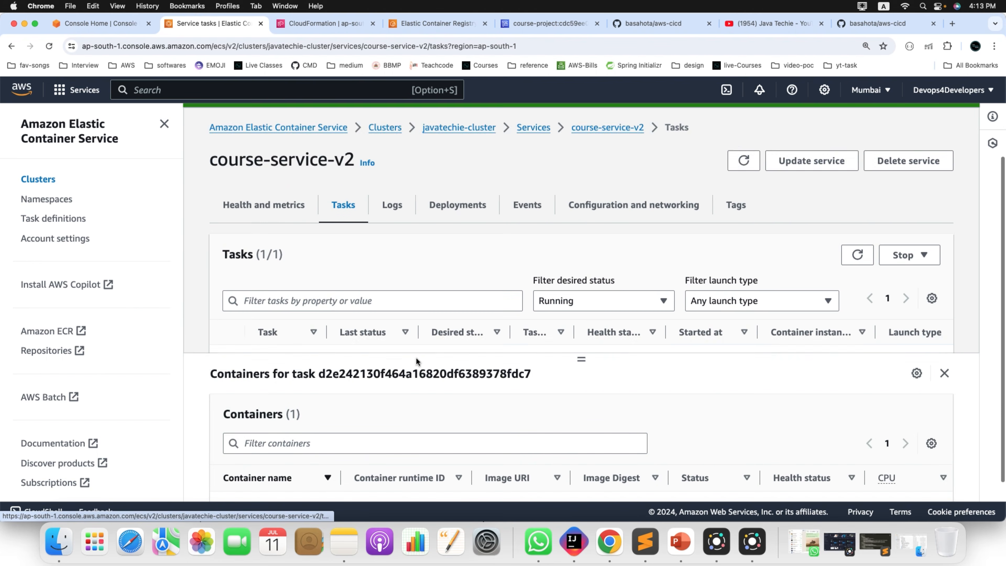
click(292, 310)
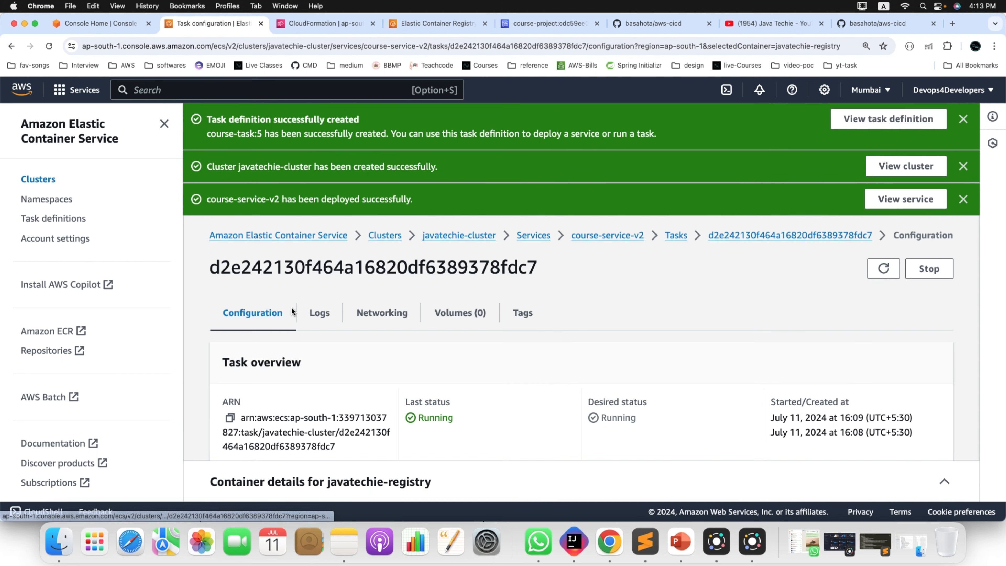
scroll(563, 343, down, 5)
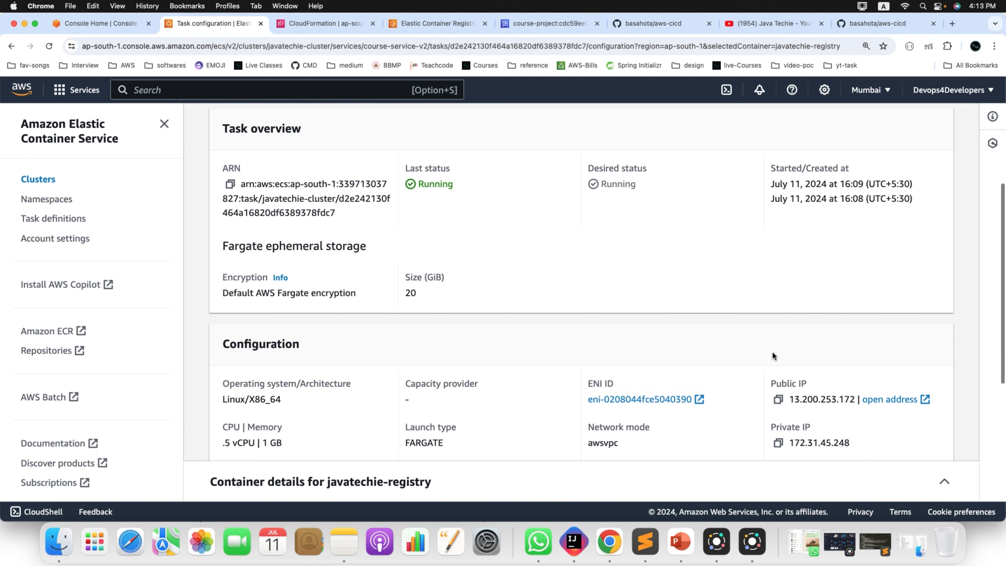
click(907, 401)
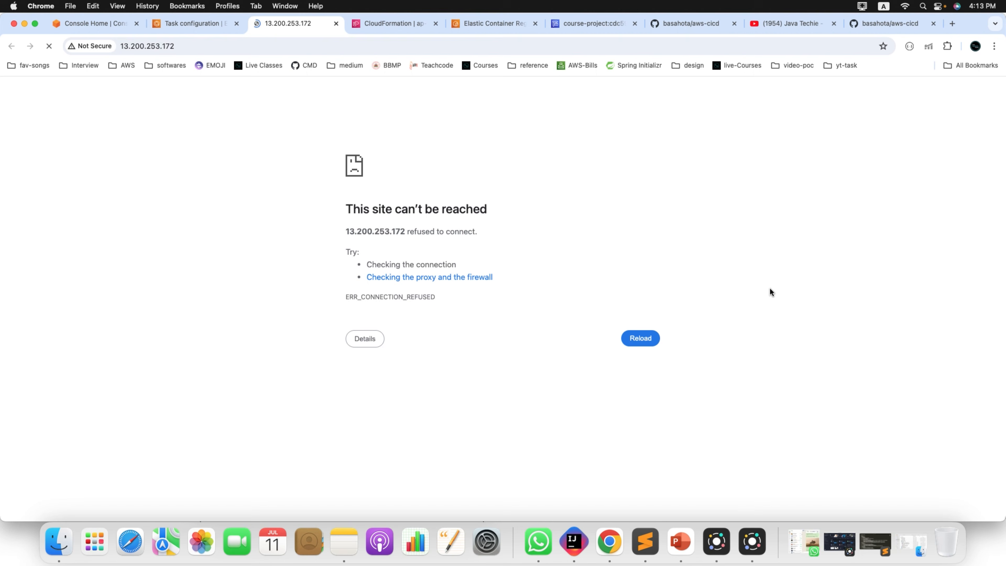
click(321, 46)
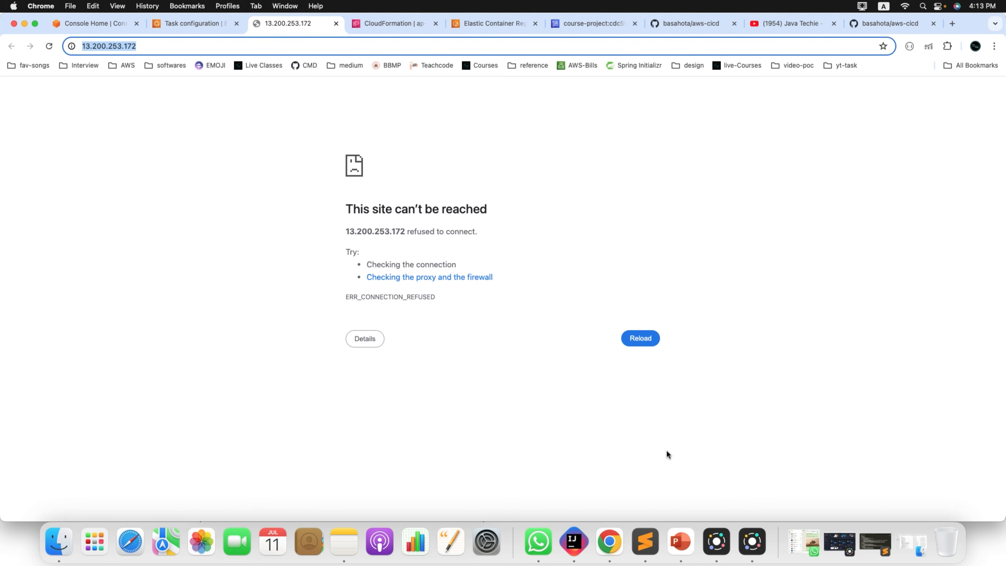
- Switch to the course-service project in IntelliJ IDEA and hide the terminal
click(575, 547)
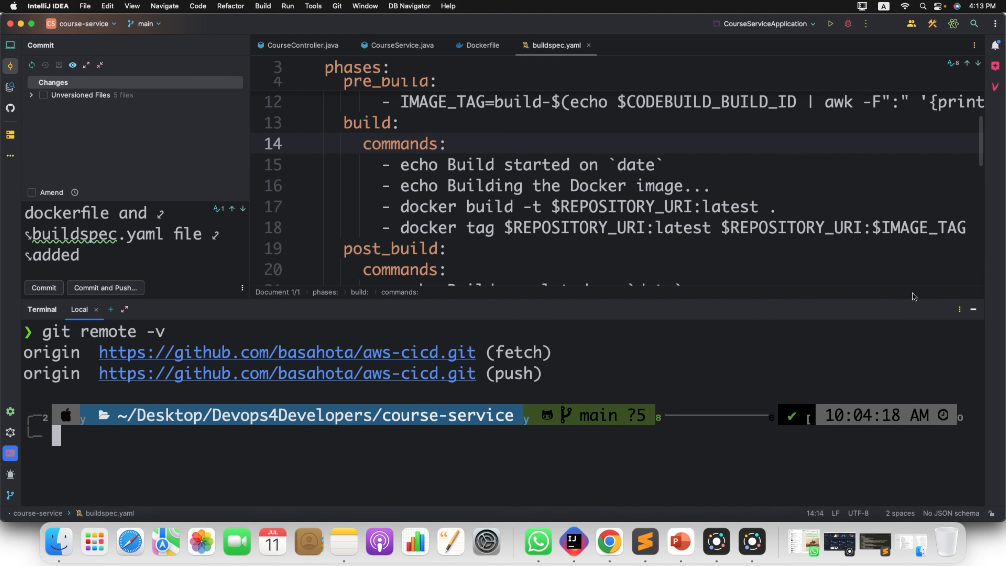
click(974, 310)
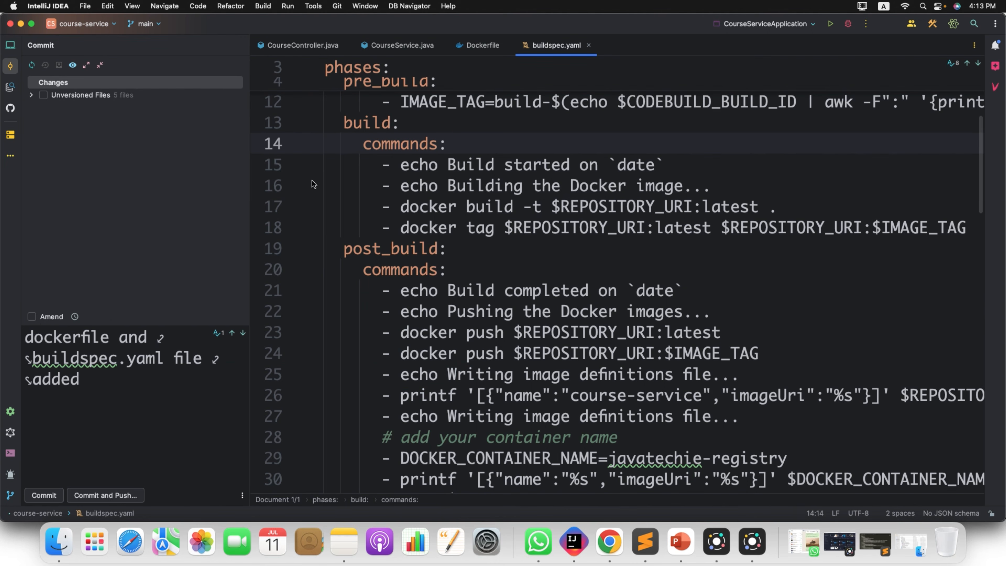
- Open pom.xml from the project tree and examine the springdoc-openapi-starter-webmvc-ui dependency and the other project dependencies
click(11, 46)
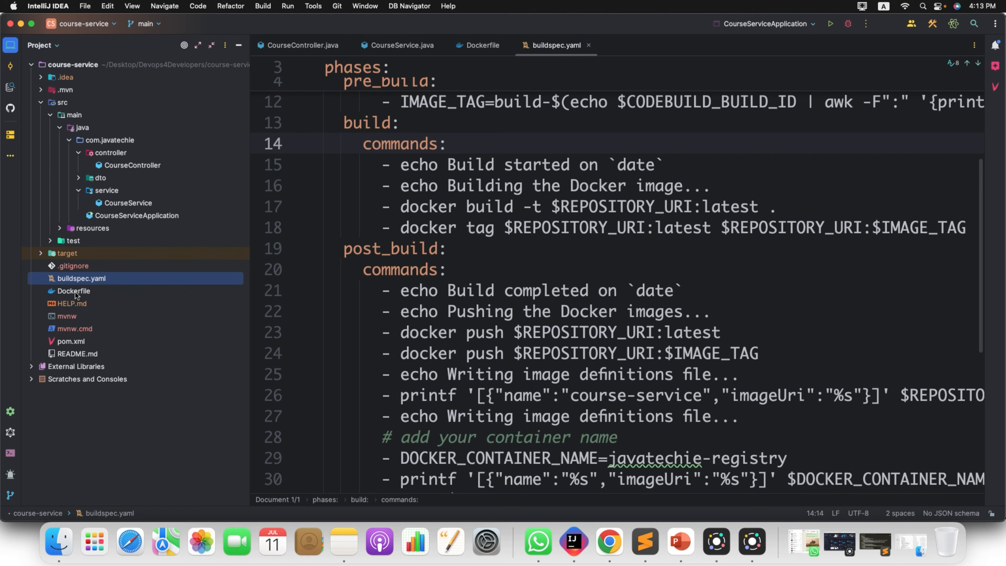
double_click(79, 341)
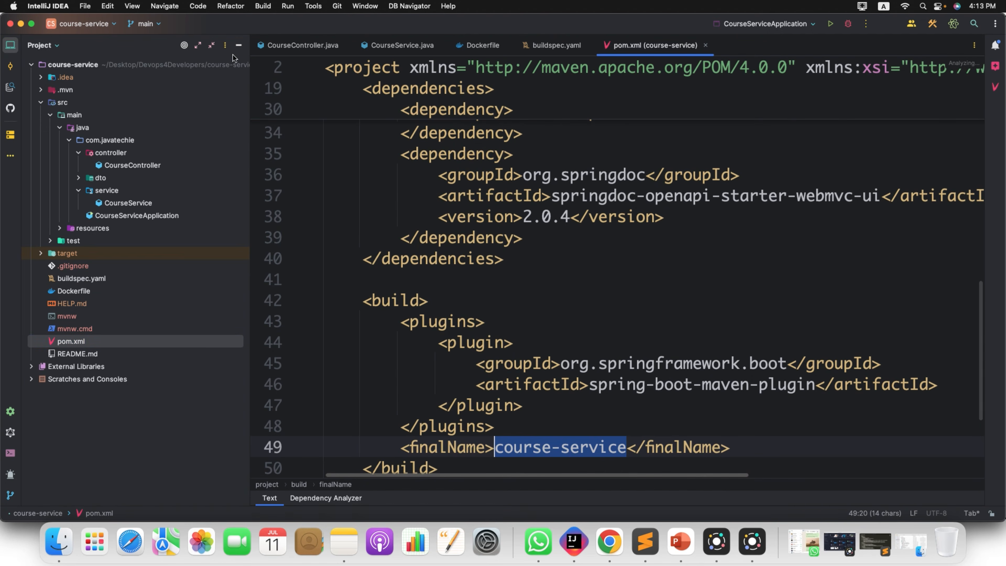
click(238, 45)
scroll(464, 233, up, 2)
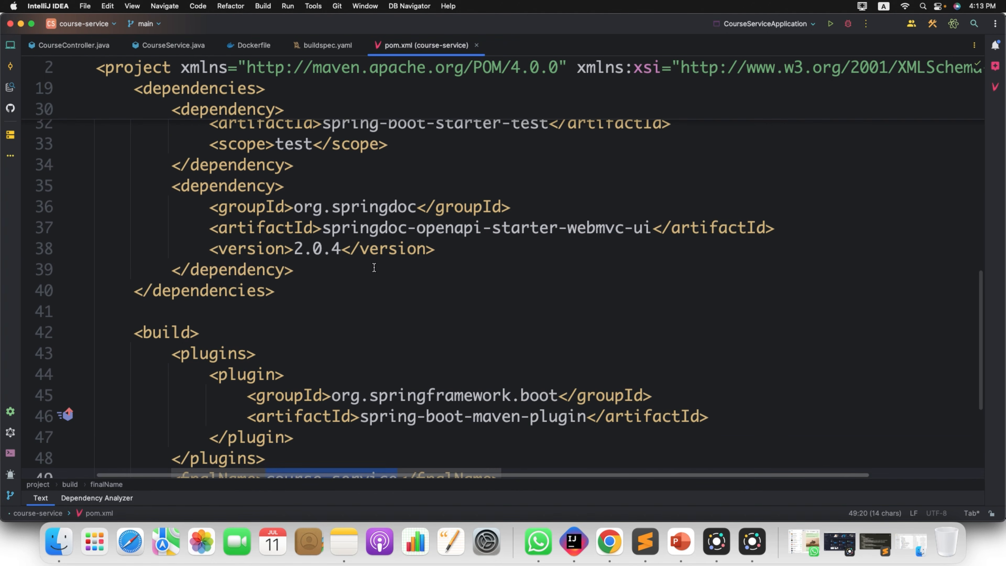
drag(314, 268, 78, 182)
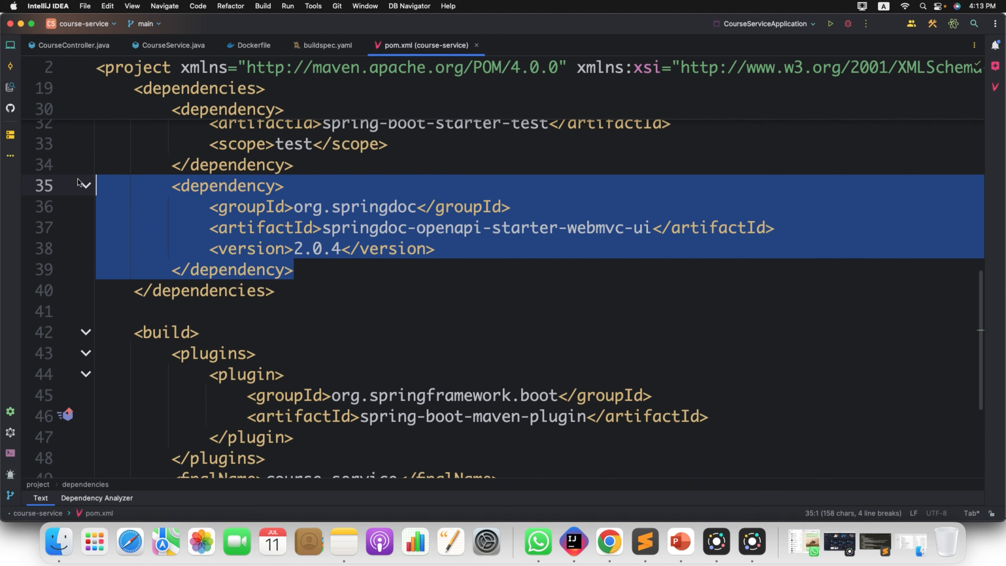
scroll(389, 161, up, 10)
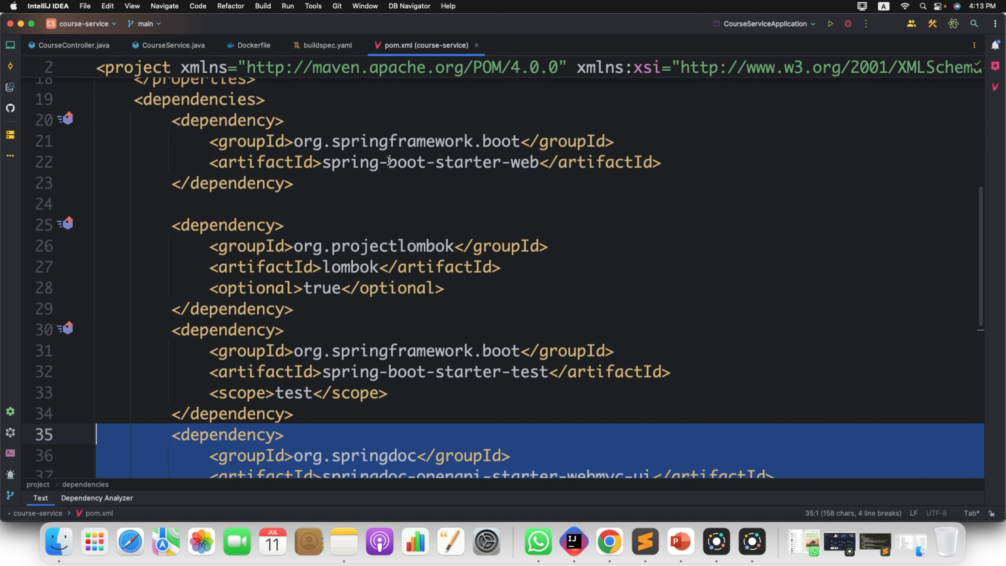
scroll(388, 161, up, 4)
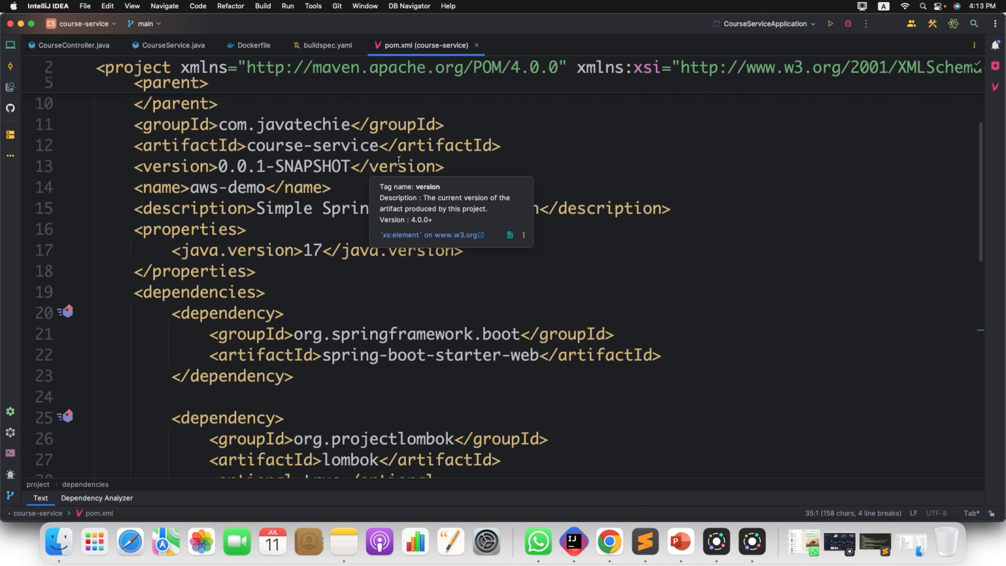
- Switch to Chrome and open the deployed service's Swagger page at 13.200.253.172:8080/swagger-ui.html
click(610, 542)
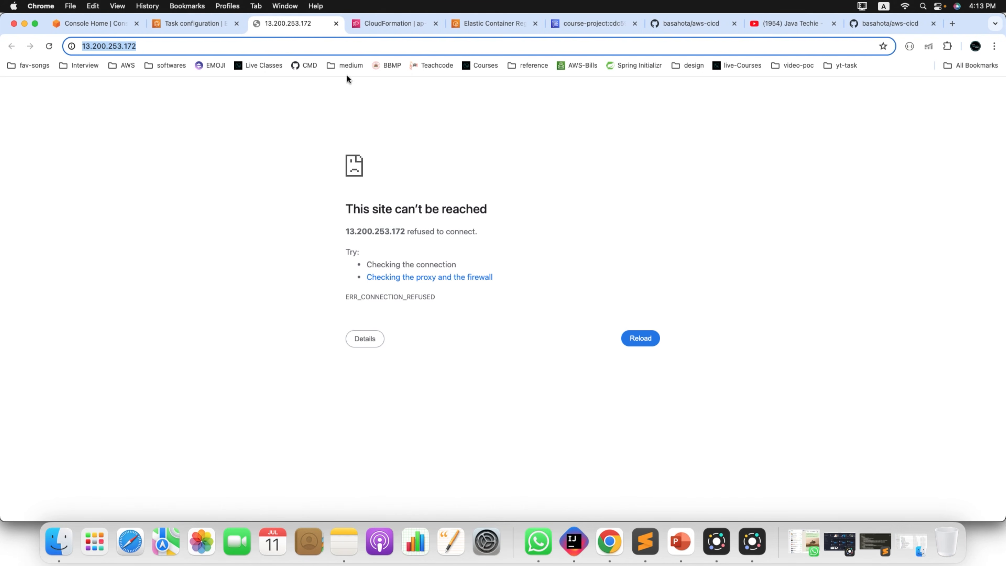
click(286, 47)
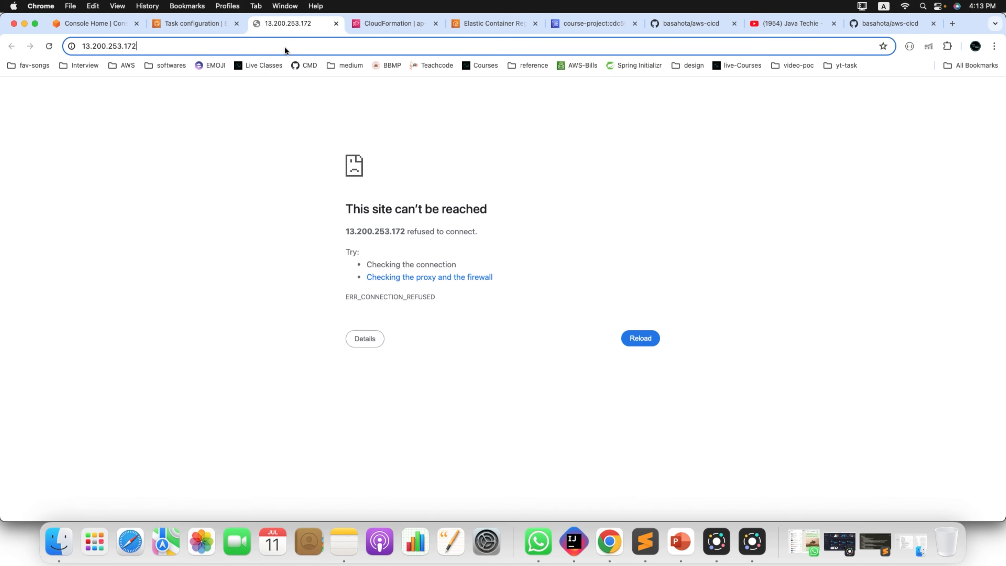
text(:8080)
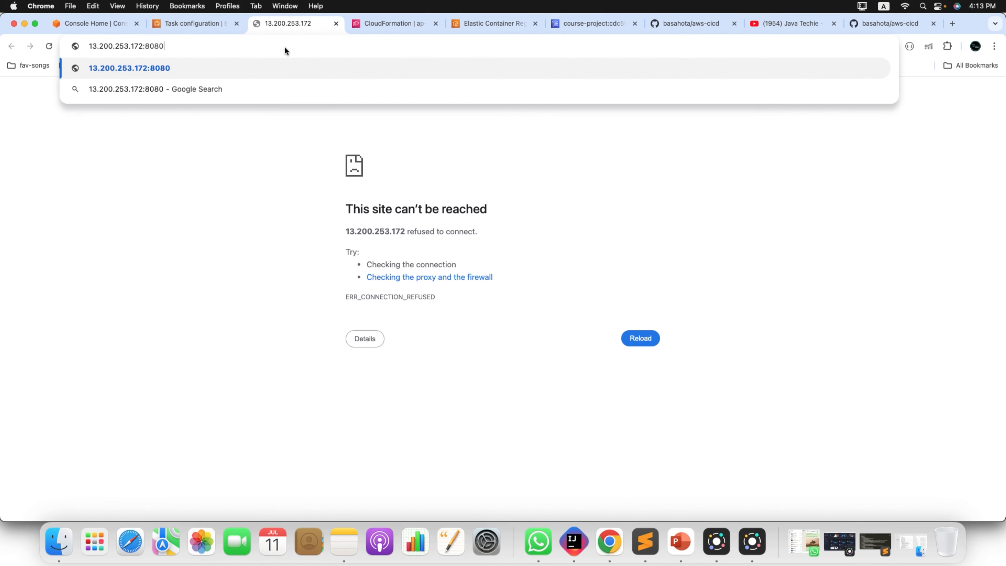
text(/swagger)
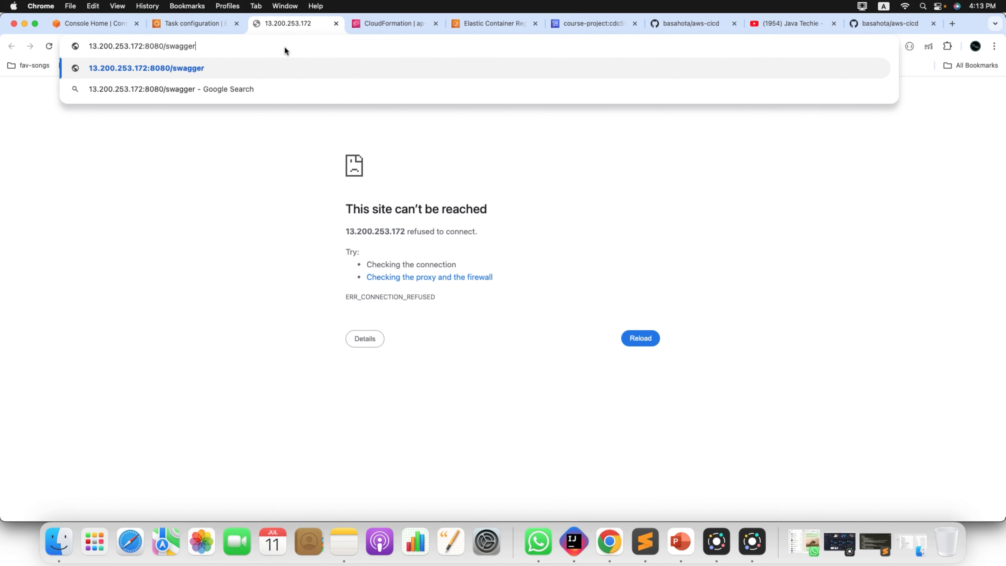
text(-ui.html)
key(Return)
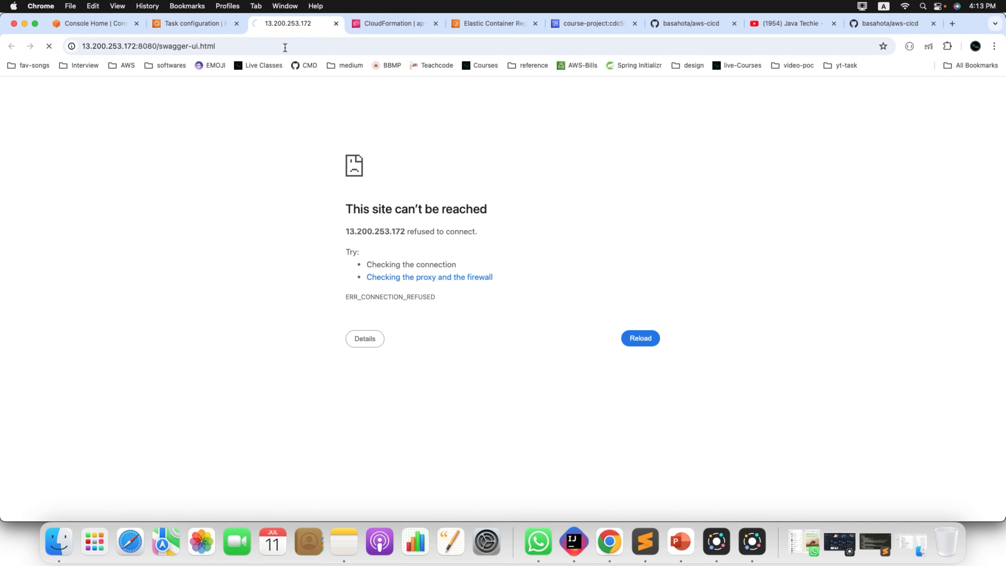
scroll(313, 351, down, 1)
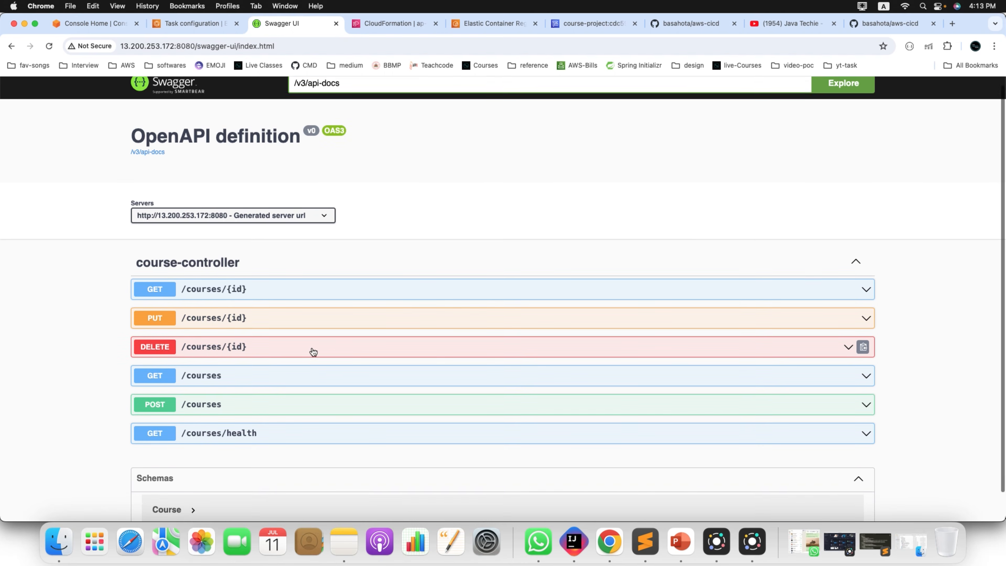
scroll(313, 352, down, 1)
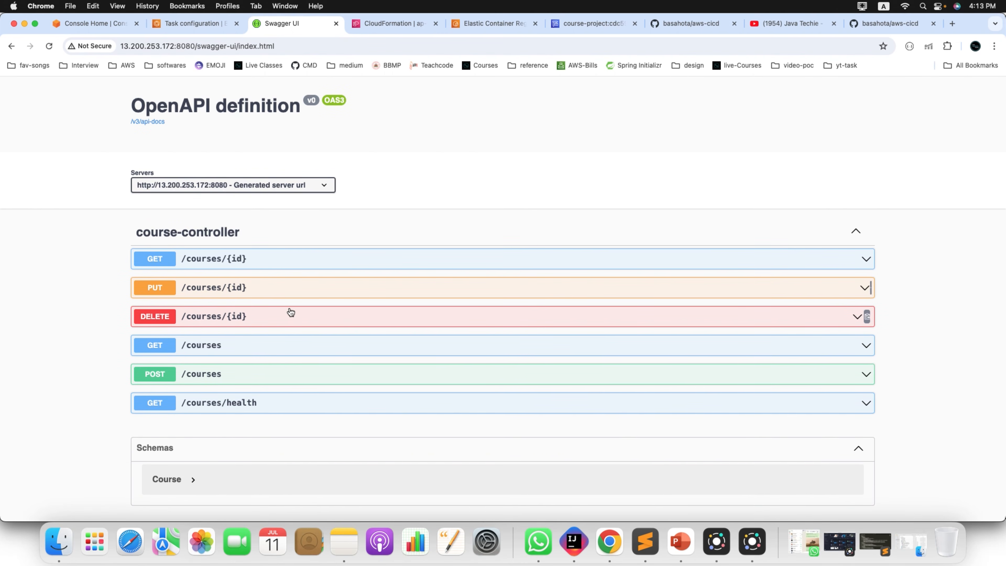
- Execute the POST /courses request in Swagger with id 1, name "Spring" and price 500
click(190, 373)
scroll(272, 337, down, 5)
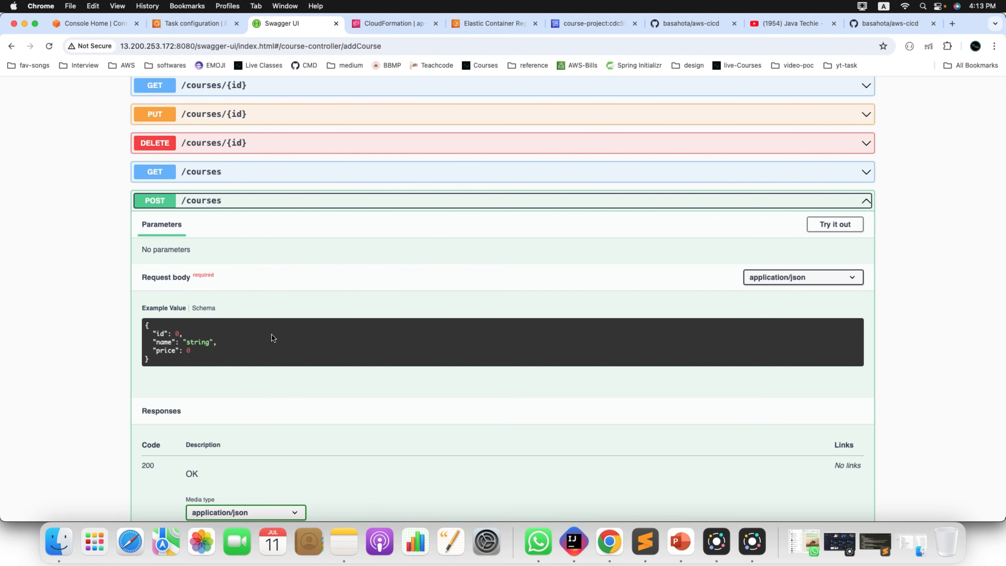
click(826, 225)
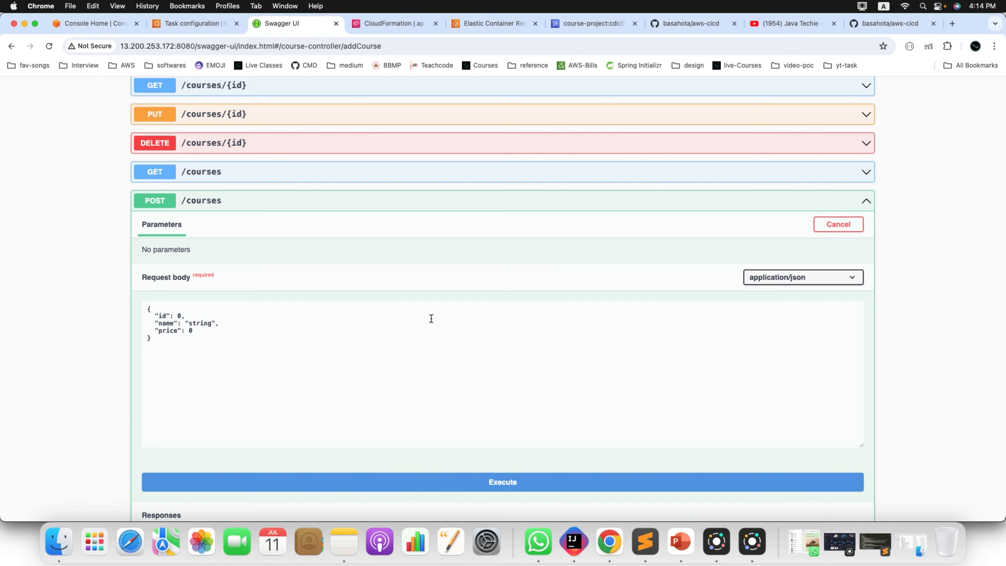
scroll(431, 319, down, 1)
double_click(180, 294)
text(1)
double_click(206, 303)
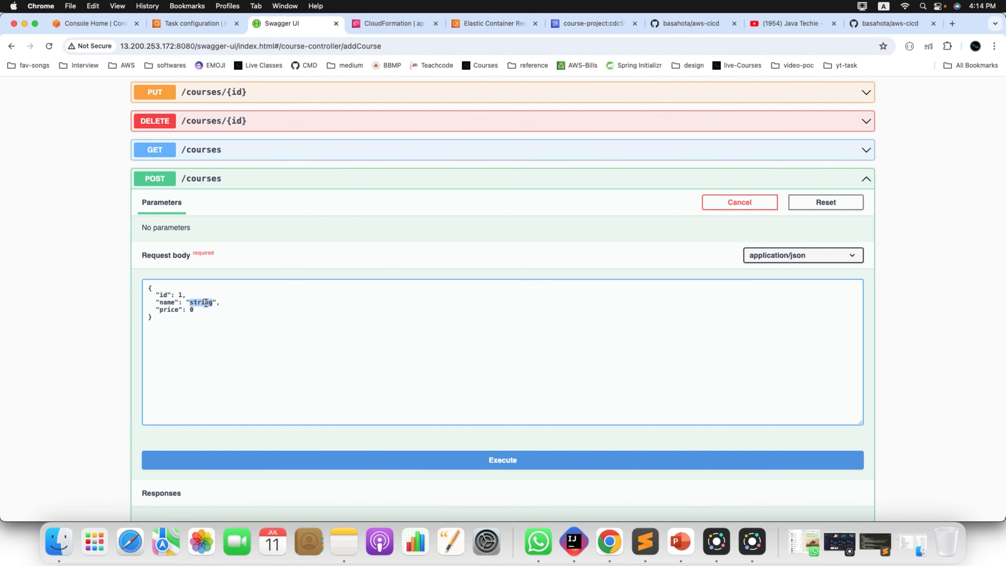
text(Sp)
click(262, 461)
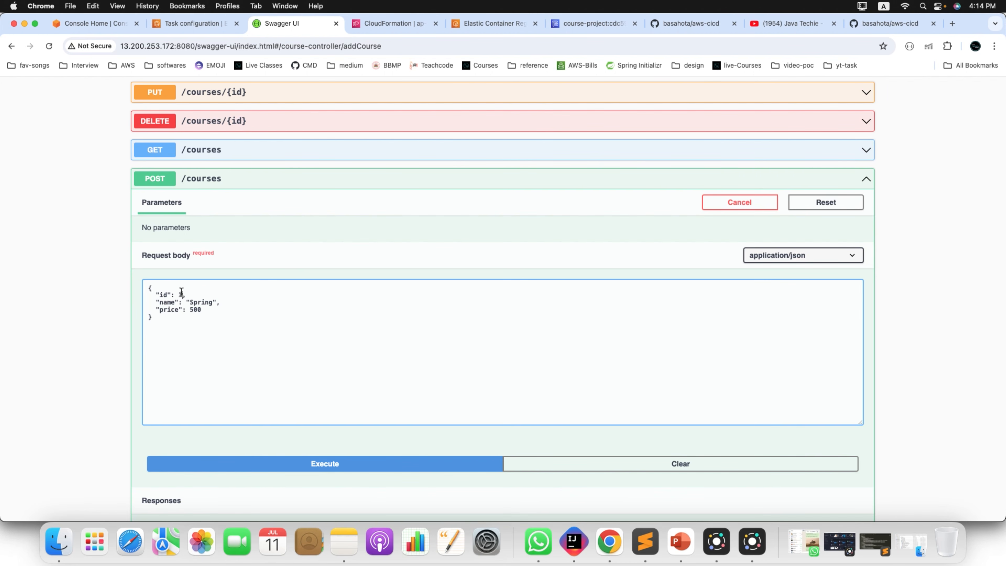
- Execute a second POST /courses request with id 2, name "Core Java" and price 1500, and check its response
double_click(196, 304)
text(COre Java)
text(1)
click(262, 463)
scroll(299, 380, down, 5)
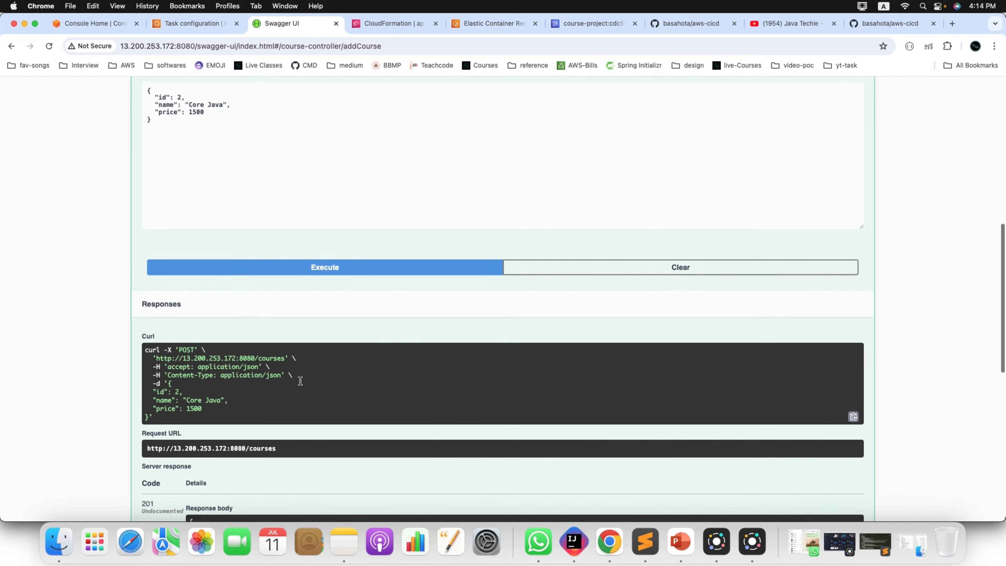
scroll(300, 380, down, 4)
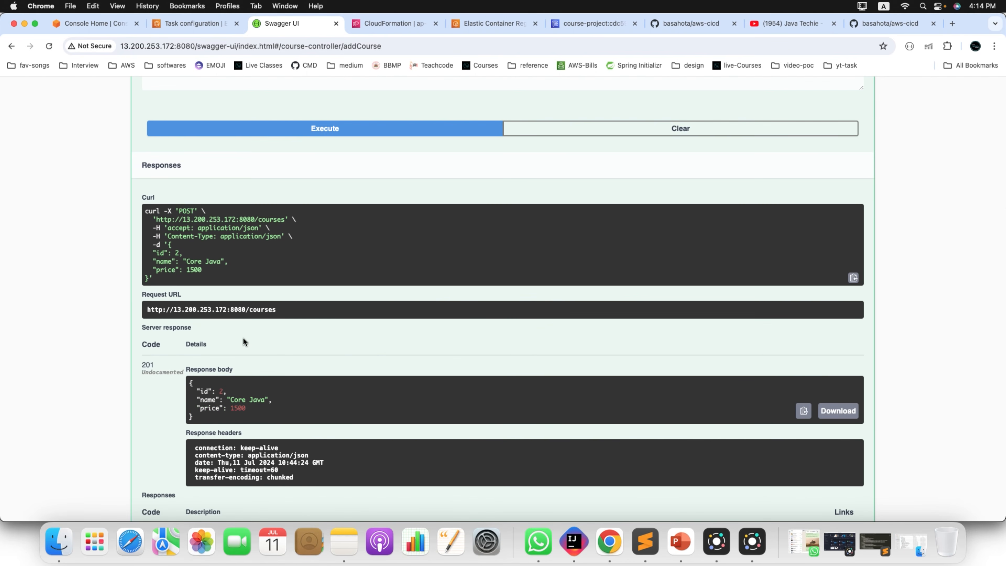
- Execute the GET /courses request and review the returned course list in the response body
scroll(319, 325, up, 9)
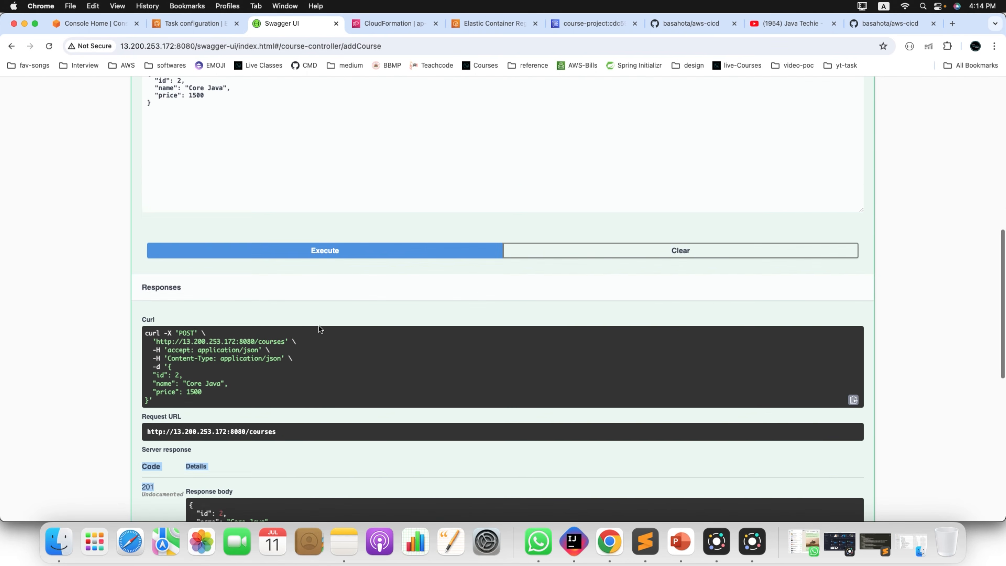
scroll(319, 326, up, 4)
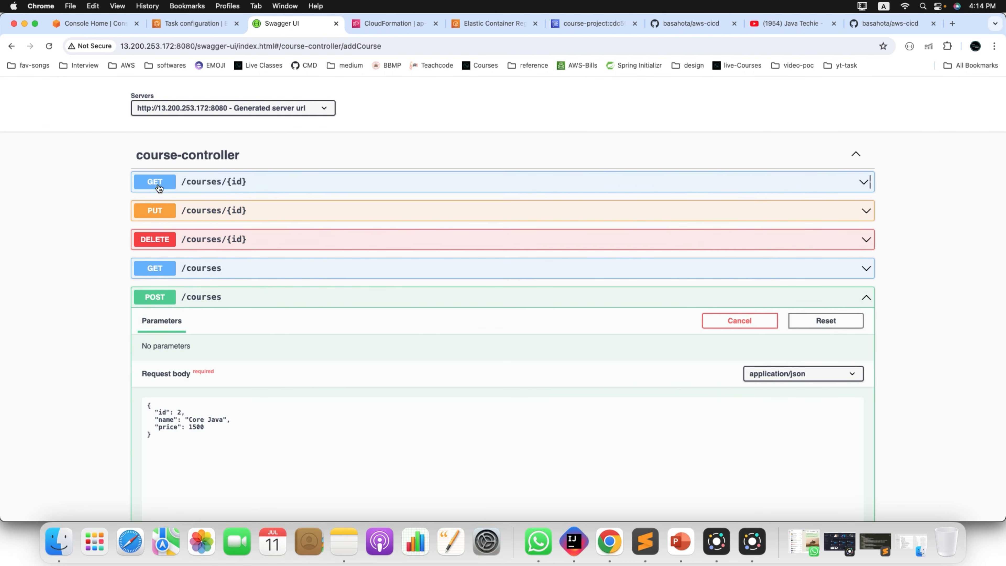
click(866, 268)
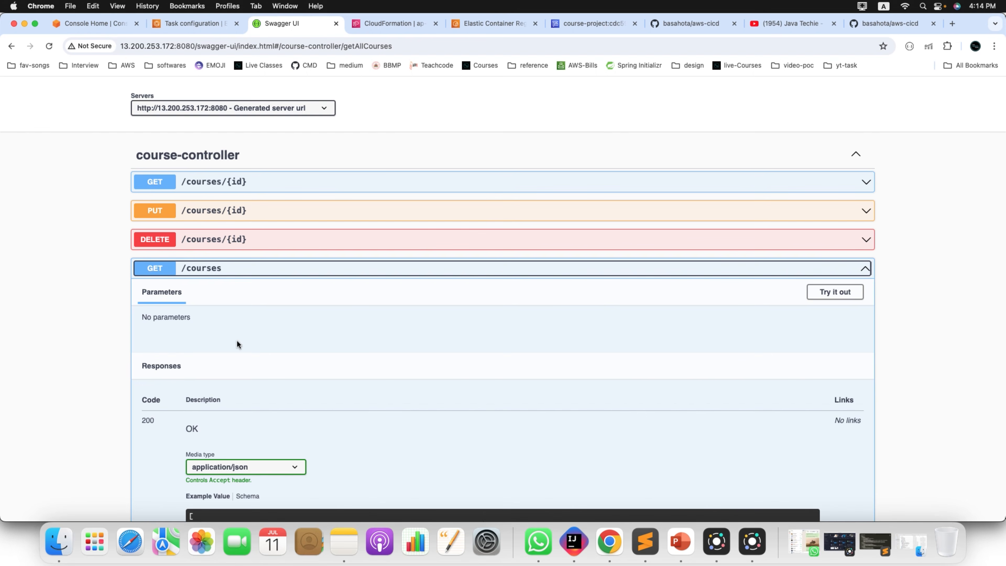
click(824, 293)
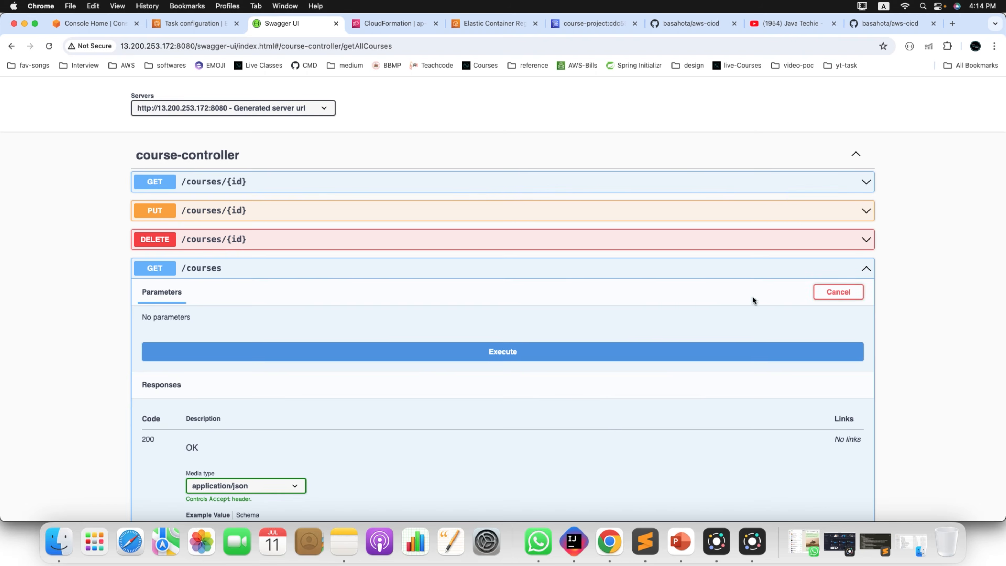
click(571, 355)
scroll(571, 355, down, 7)
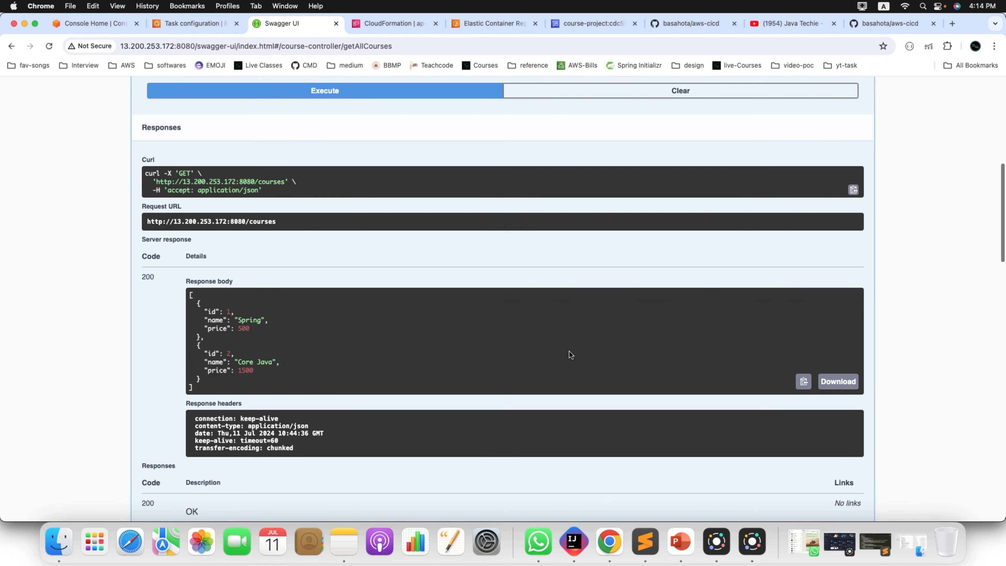
drag(200, 389, 190, 294)
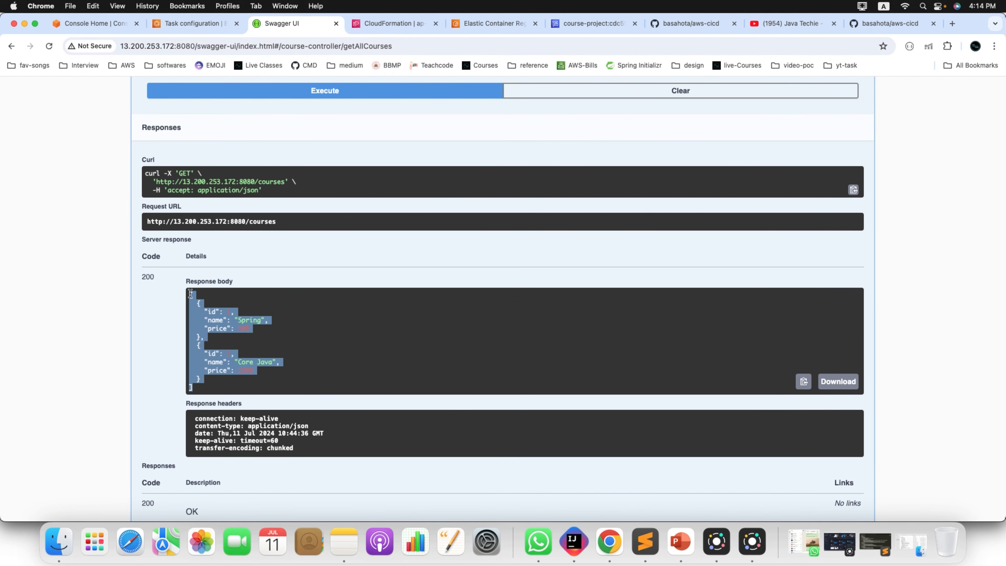
click(322, 346)
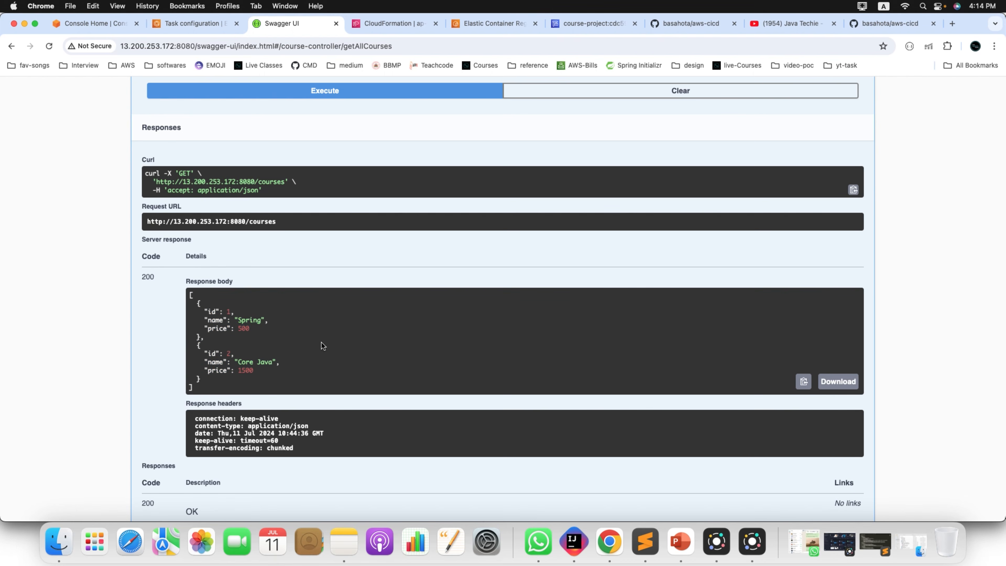
- Switch to IntelliJ IDEA and comment out the /health mapping's healthCheck method in CourseController.java
scroll(322, 346, up, 9)
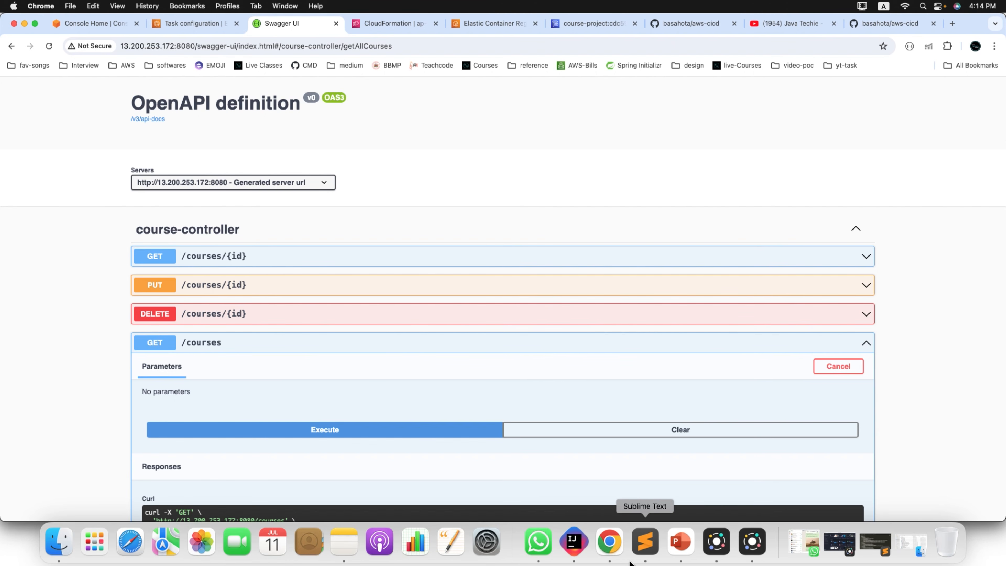
click(573, 547)
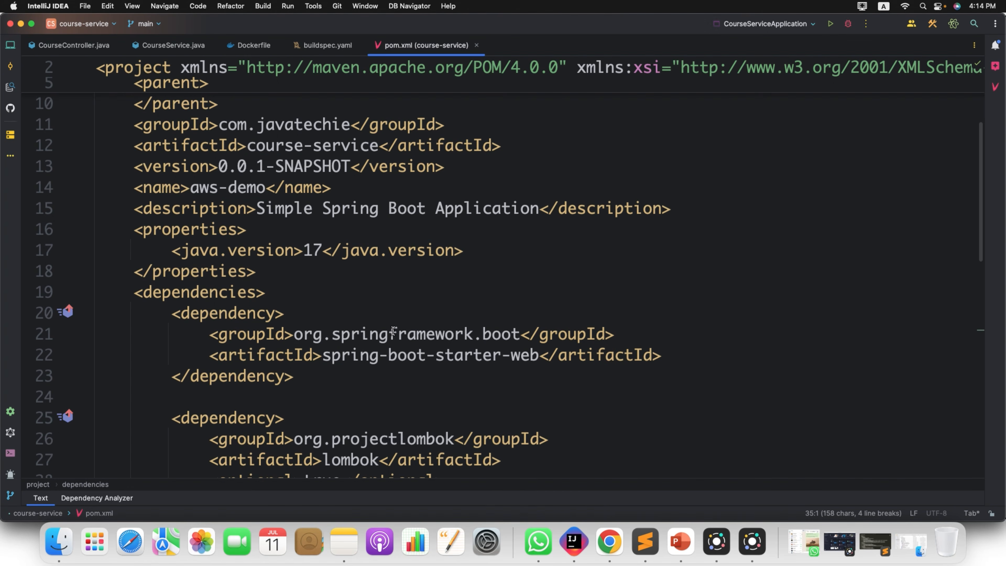
click(63, 49)
scroll(364, 377, down, 5)
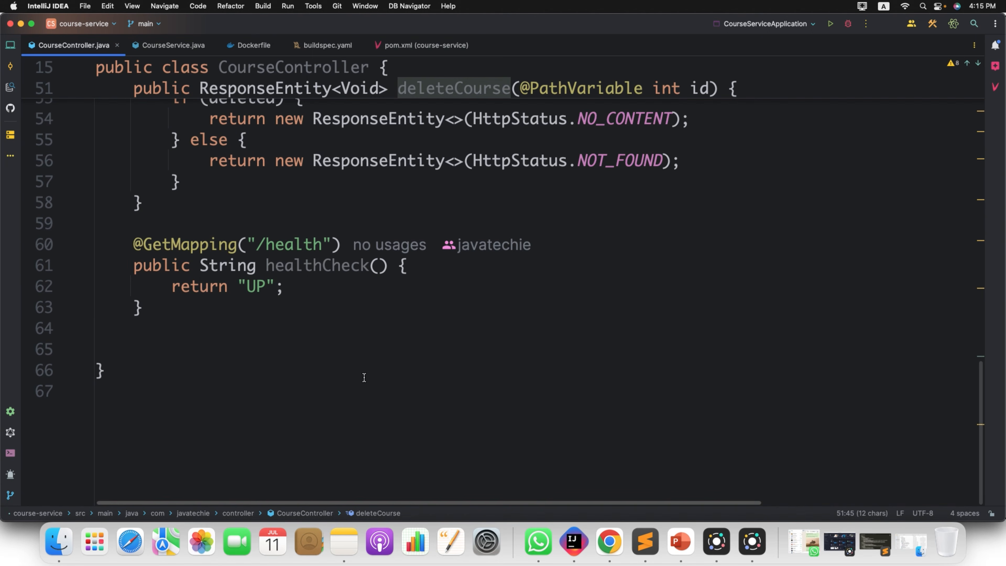
mouse_move(161, 311)
mouse_down()
mouse_move(100, 265)
mouse_move(79, 224)
mouse_move(70, 239)
mouse_up()
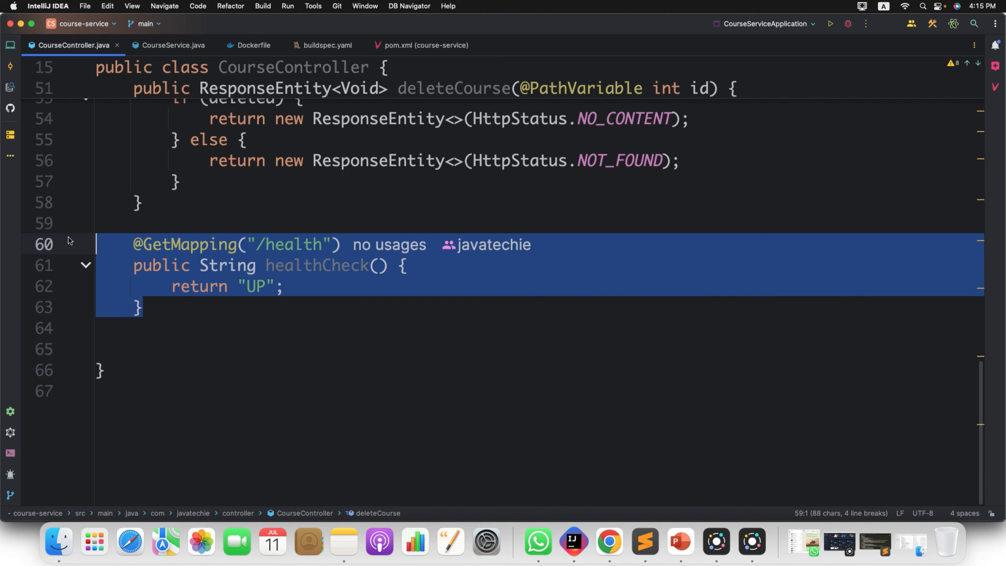
key(super+slash)
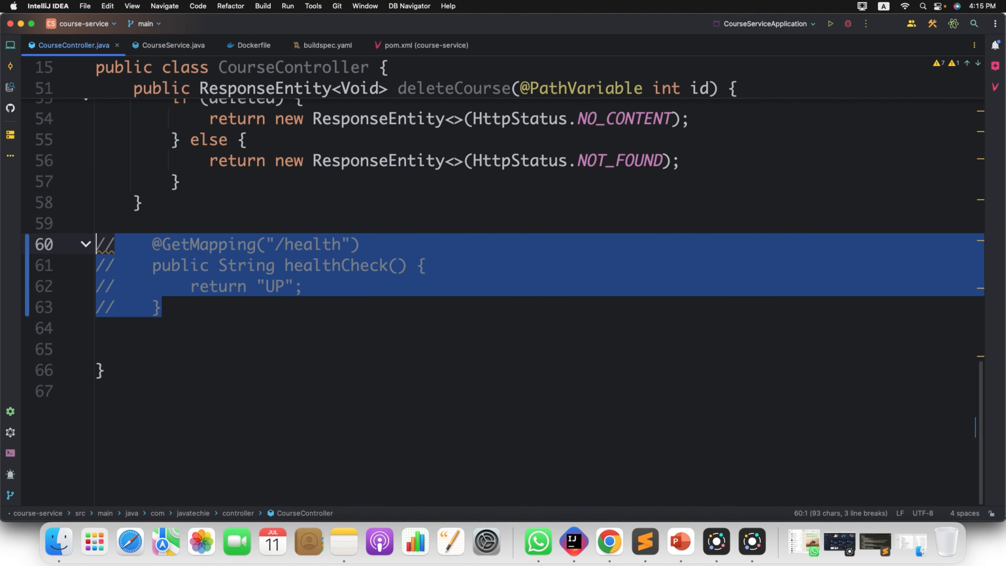
- Commit CourseController.java with the message "disable health check" and push it to origin/main despite the code warnings
key(super+0)
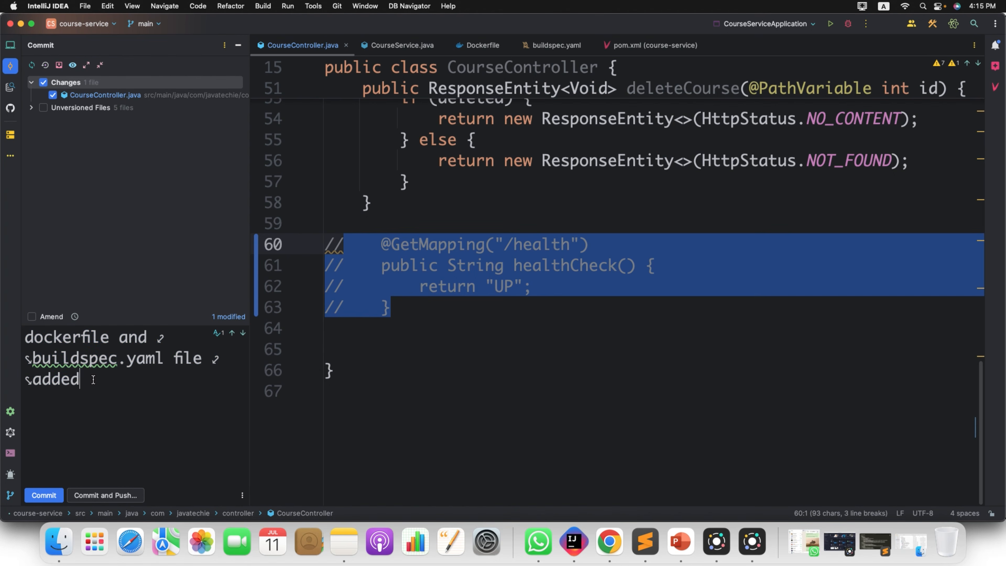
drag(93, 380, 1, 345)
text(disable he)
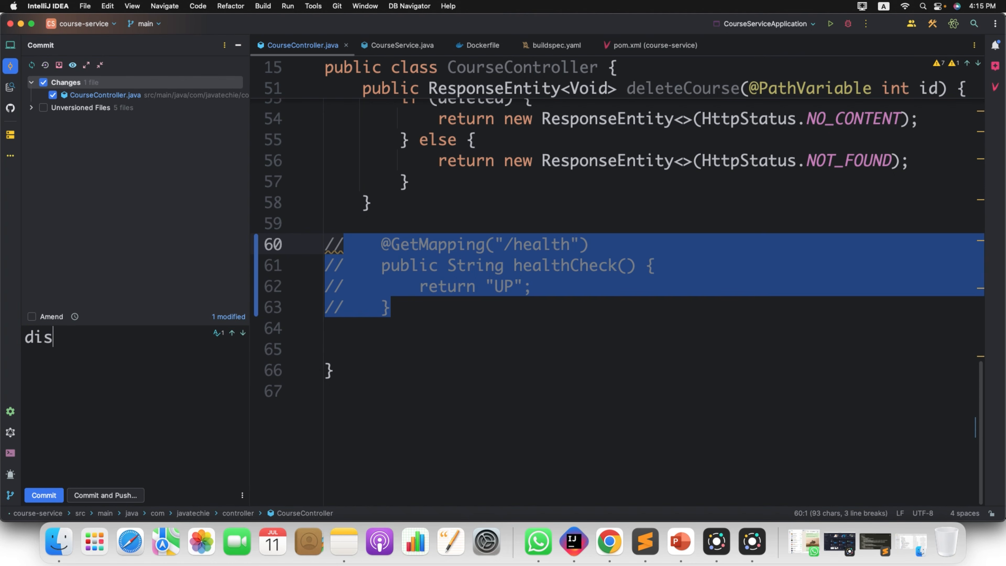
text(ck)
click(115, 496)
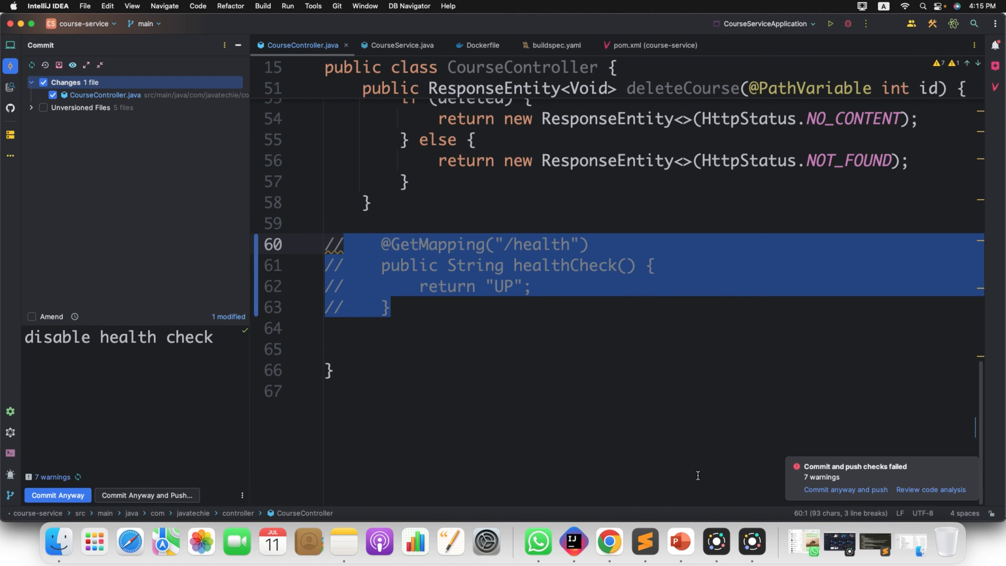
click(846, 490)
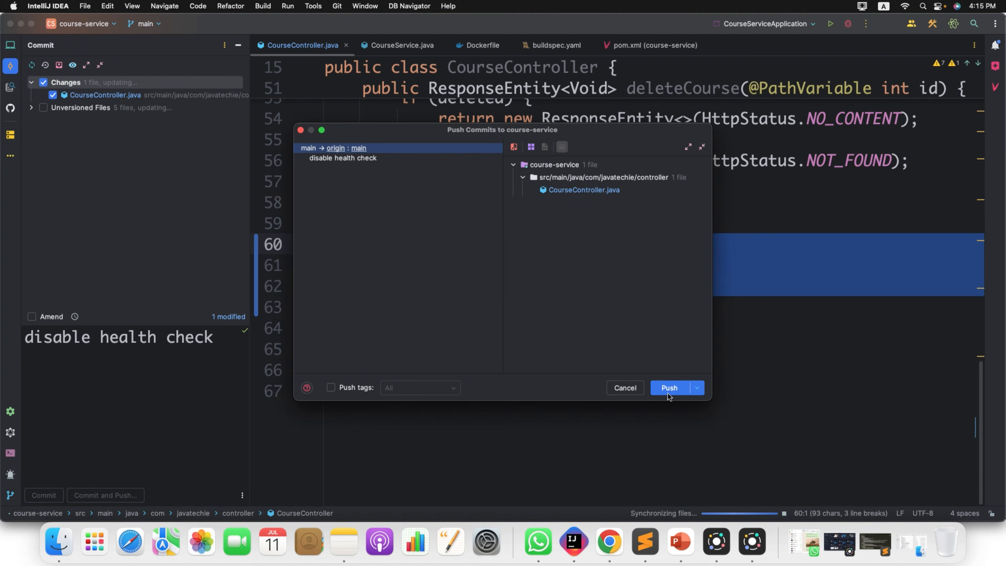
click(668, 388)
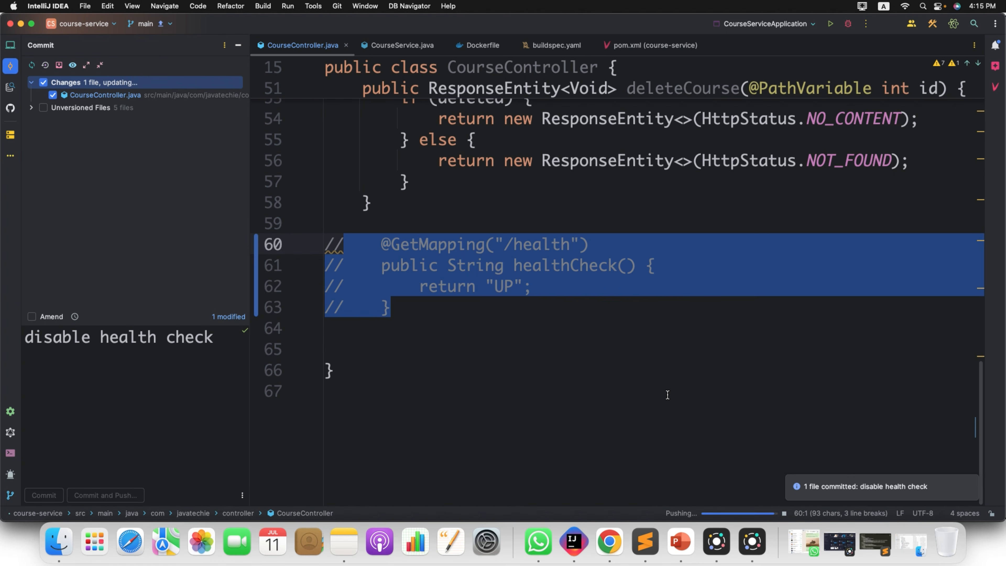
- View the CI/CD architecture slide, then switch to Chrome and open course-project's build history in CodeBuild
click(684, 542)
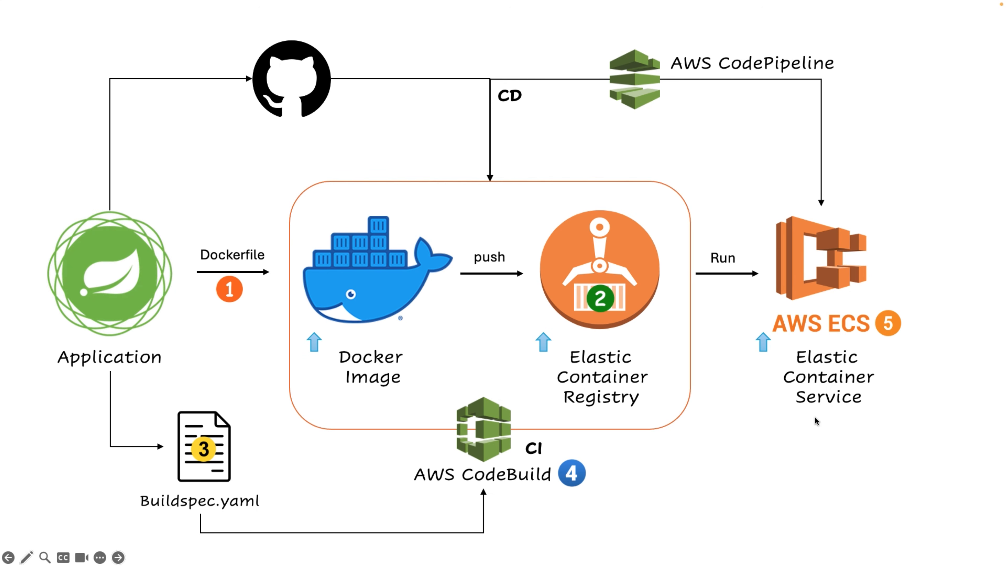
key(super+Tab)
click(364, 282)
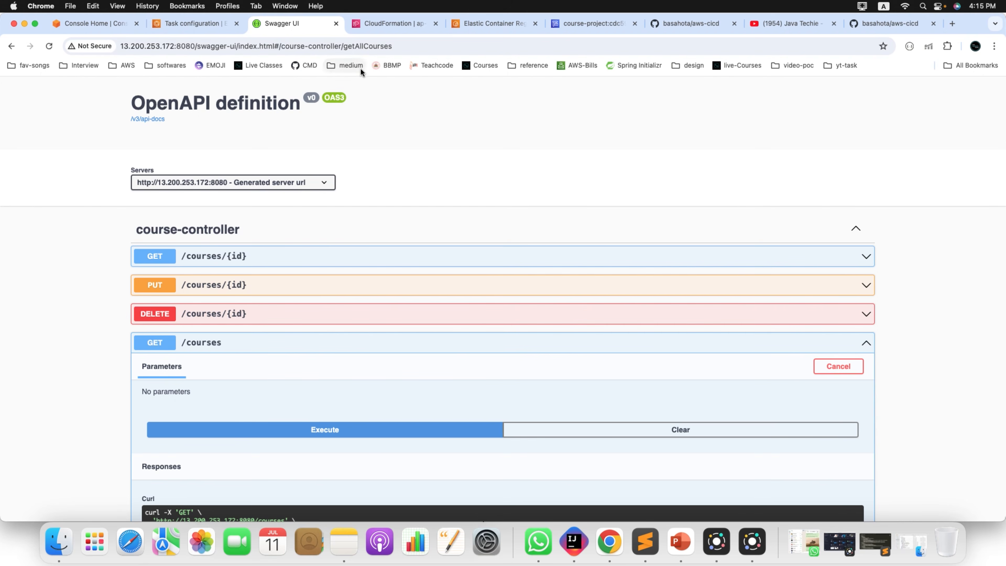
click(590, 23)
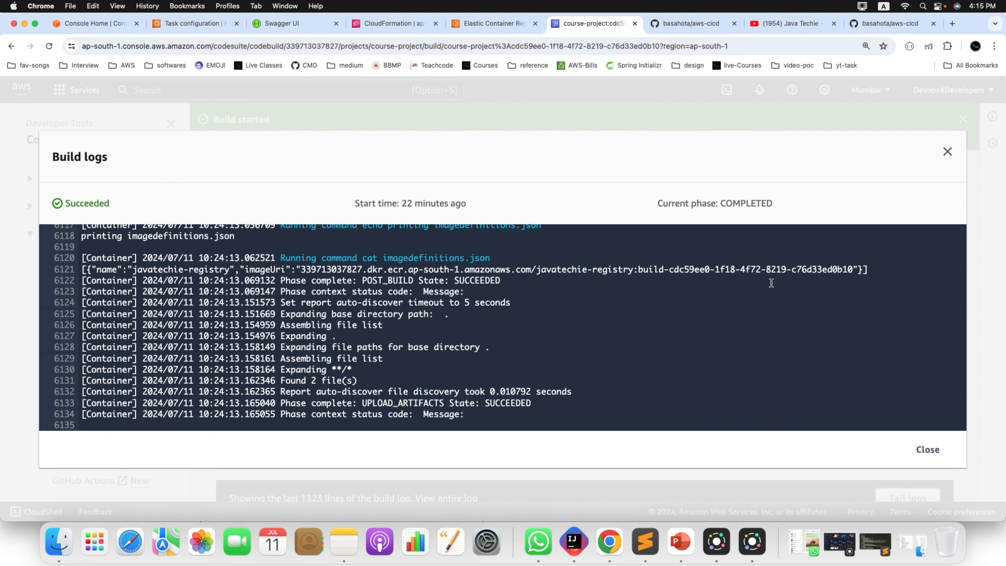
click(930, 452)
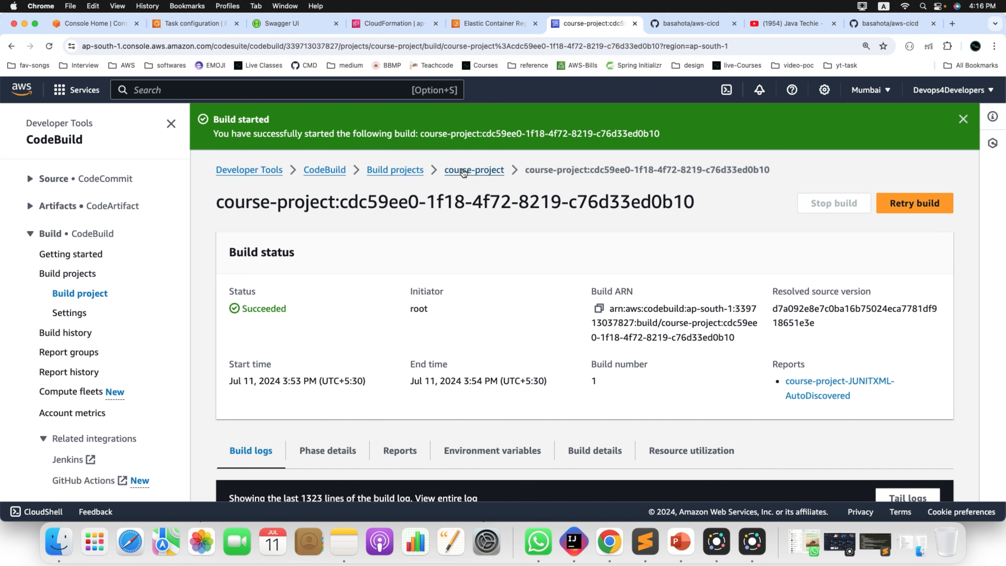
click(466, 170)
scroll(378, 331, down, 3)
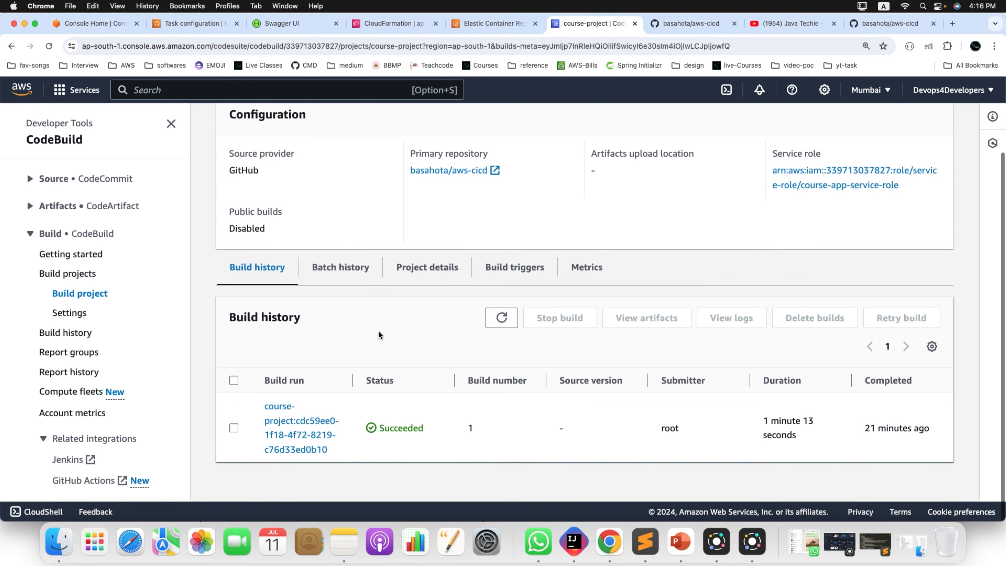
- Reopen course-project from the build projects list and refresh its build history to look for a newly triggered build
scroll(377, 330, up, 3)
click(395, 124)
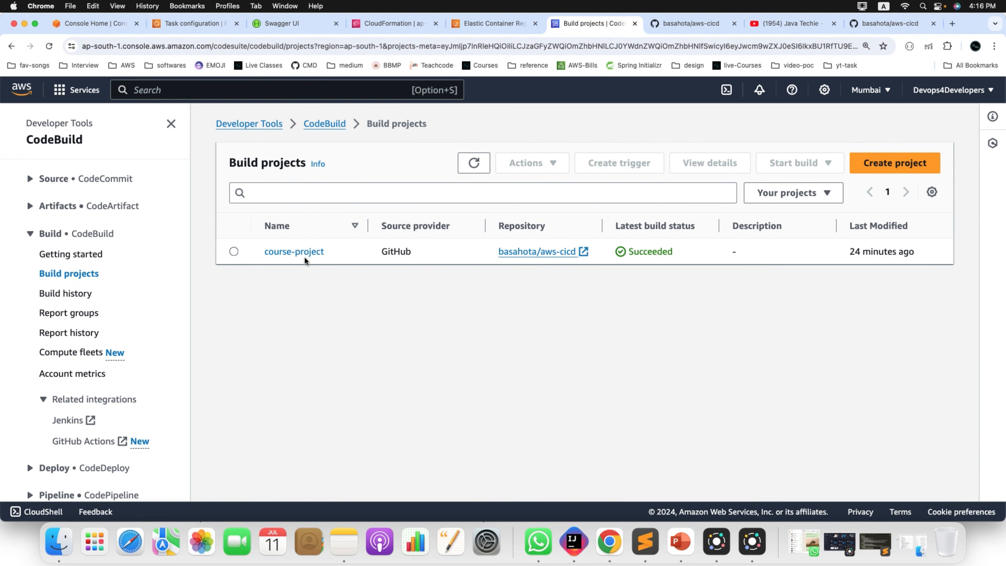
click(304, 253)
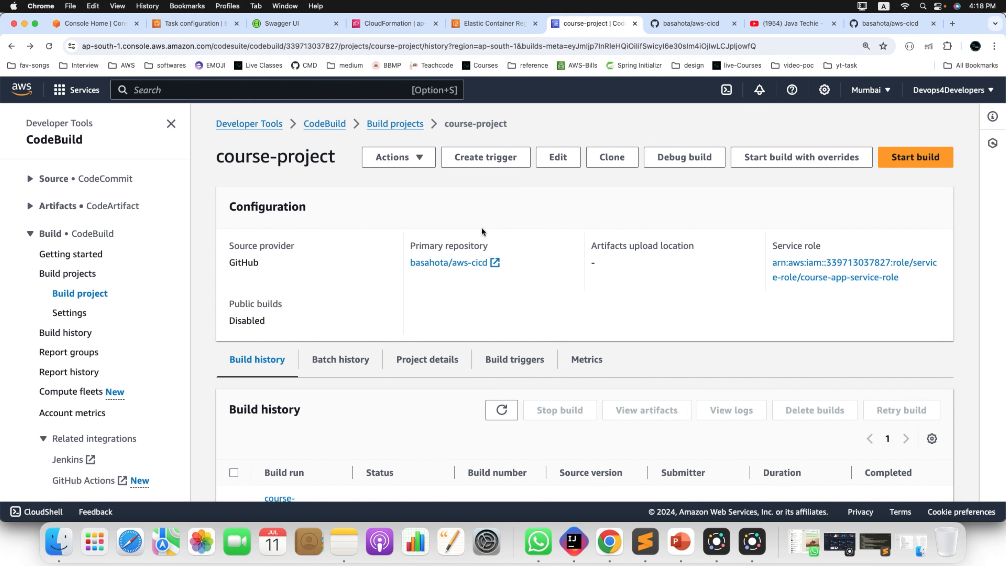
scroll(375, 308, down, 3)
click(507, 333)
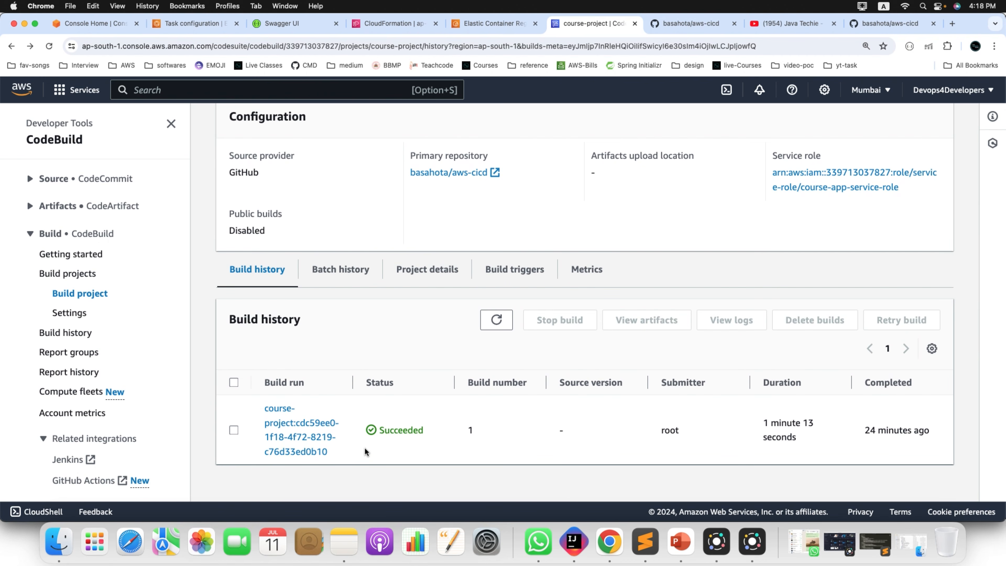
drag(340, 459, 248, 416)
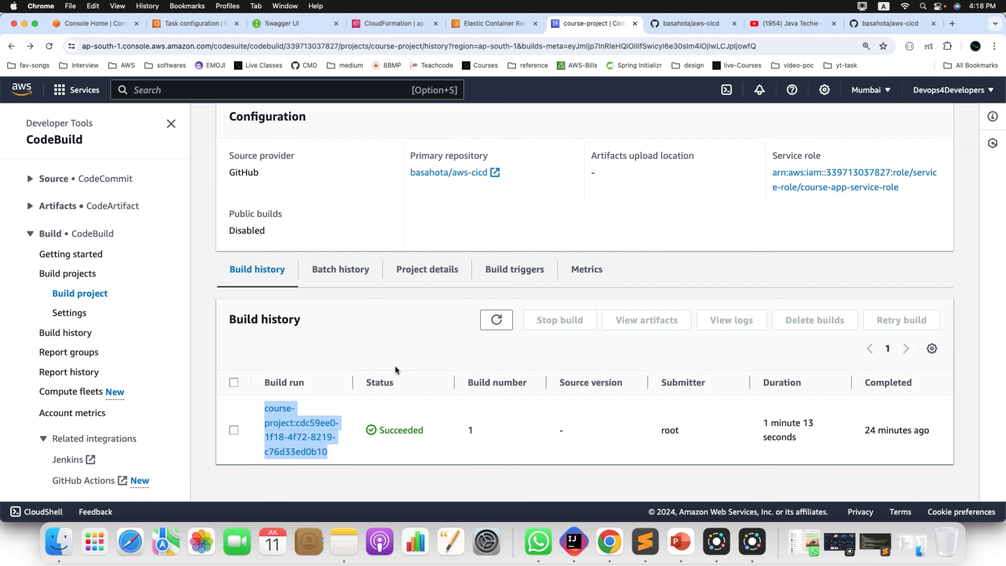
scroll(396, 370, up, 3)
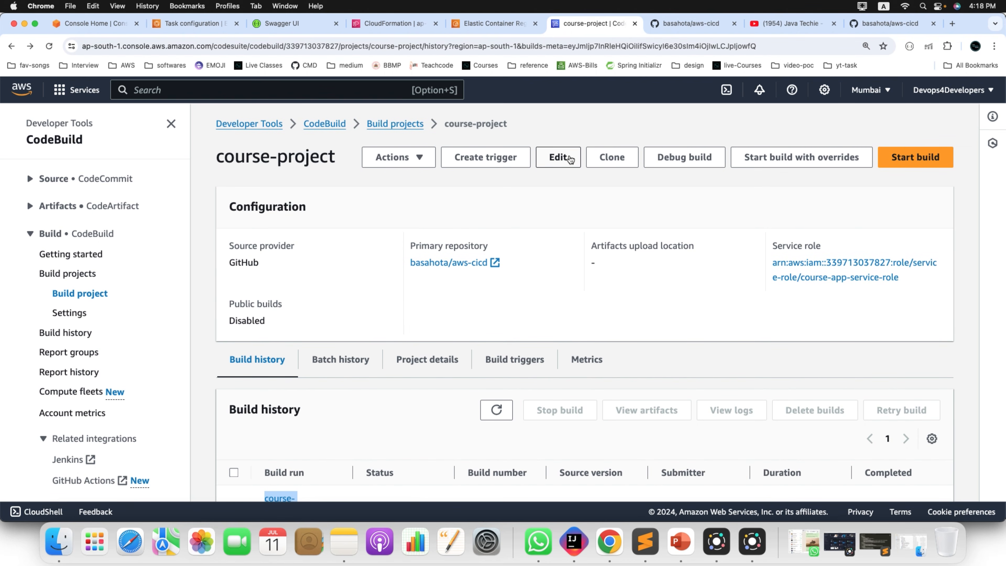
- Edit course-project and enable the webhook that rebuilds every time a code change is pushed to this repository
click(560, 161)
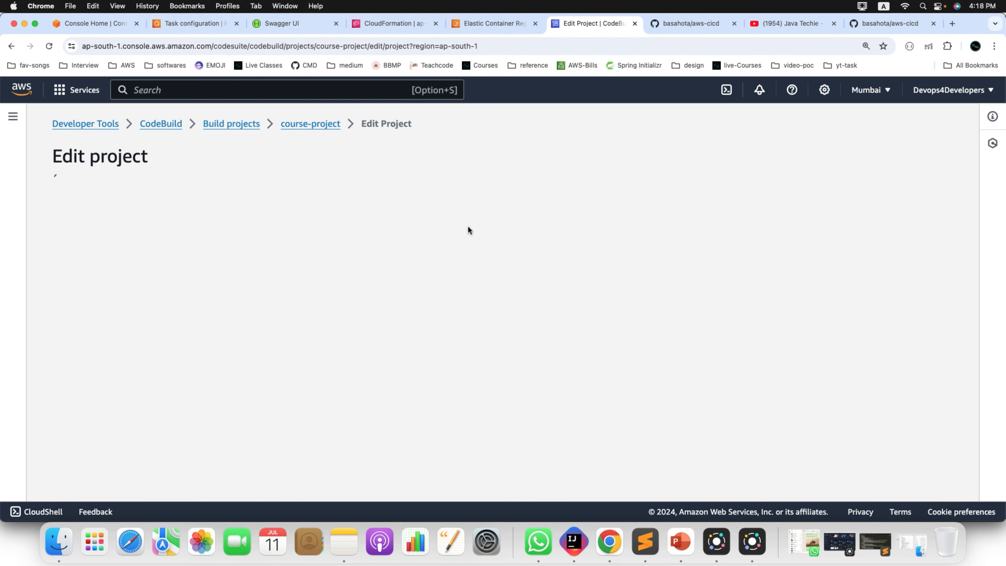
scroll(285, 246, down, 2)
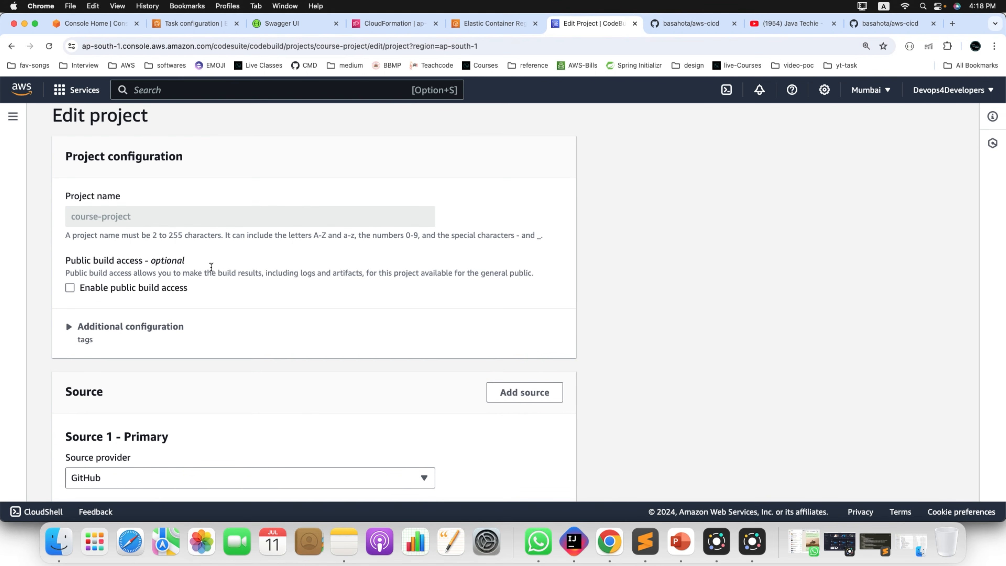
scroll(209, 267, down, 5)
scroll(202, 279, down, 5)
scroll(202, 280, down, 5)
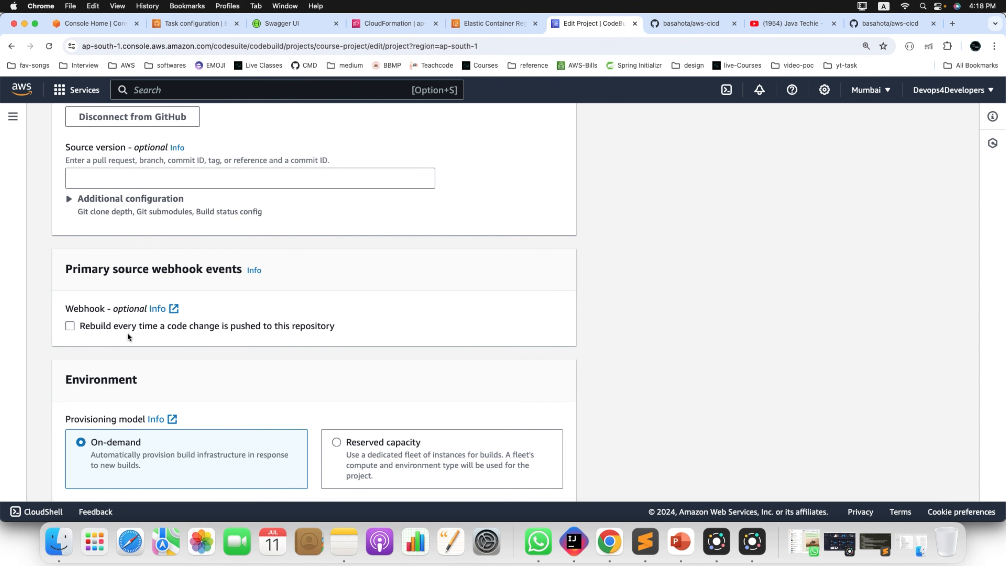
click(71, 327)
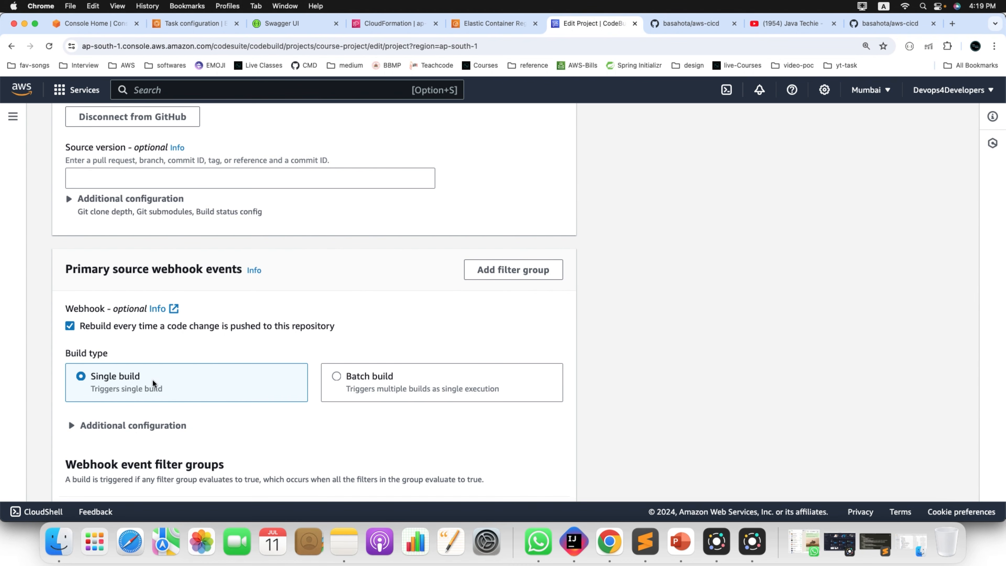
- Remove webhook Filter group 1 and save the updated project
scroll(229, 352, down, 5)
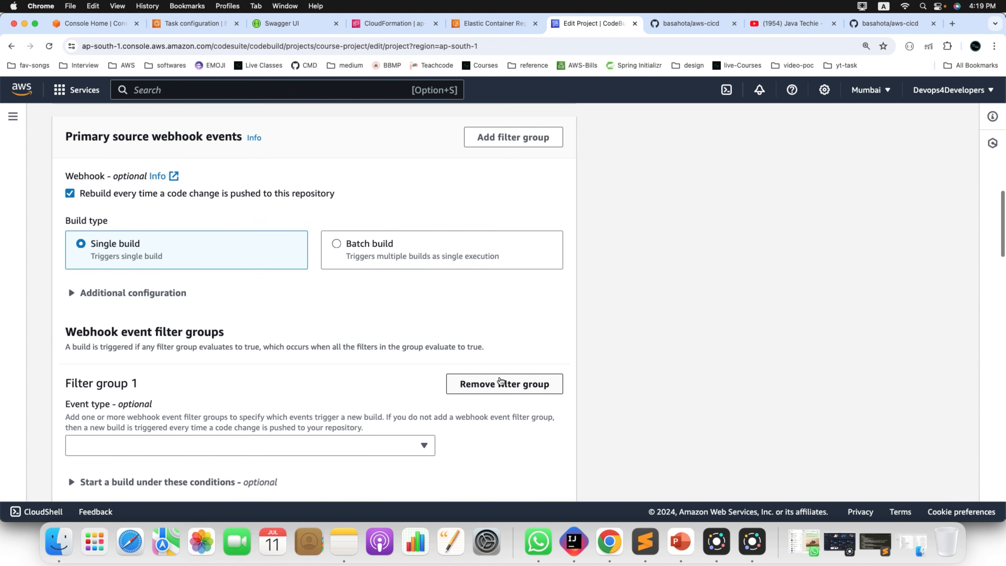
click(500, 383)
scroll(438, 373, down, 15)
scroll(438, 373, down, 20)
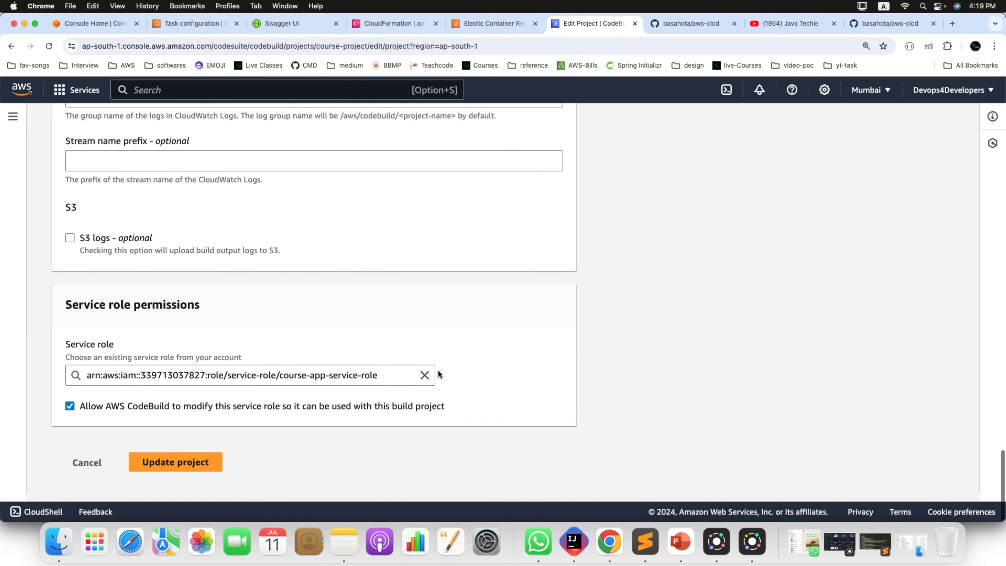
click(179, 474)
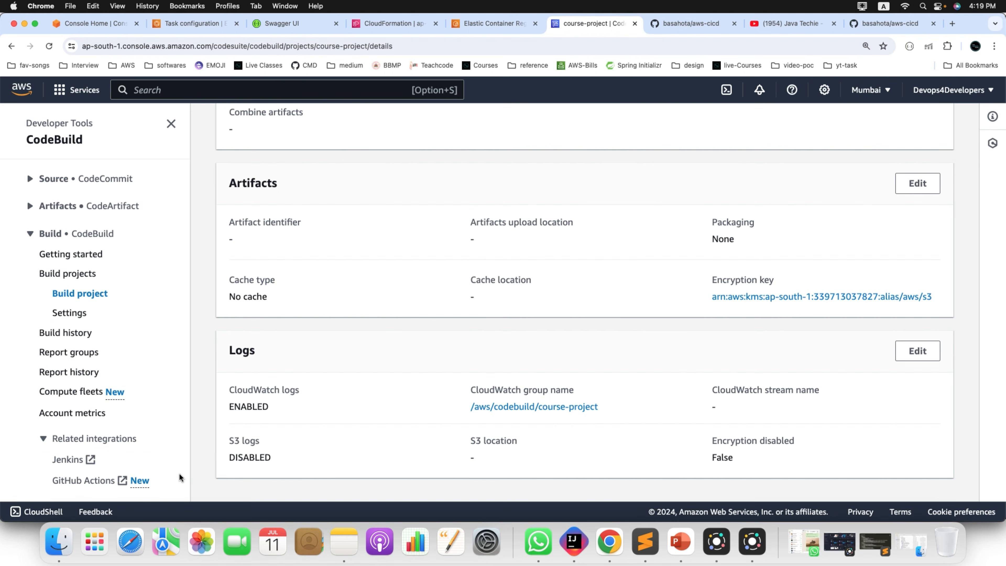
- Return to the build projects list and reopen course-project to check its build history
scroll(436, 307, up, 15)
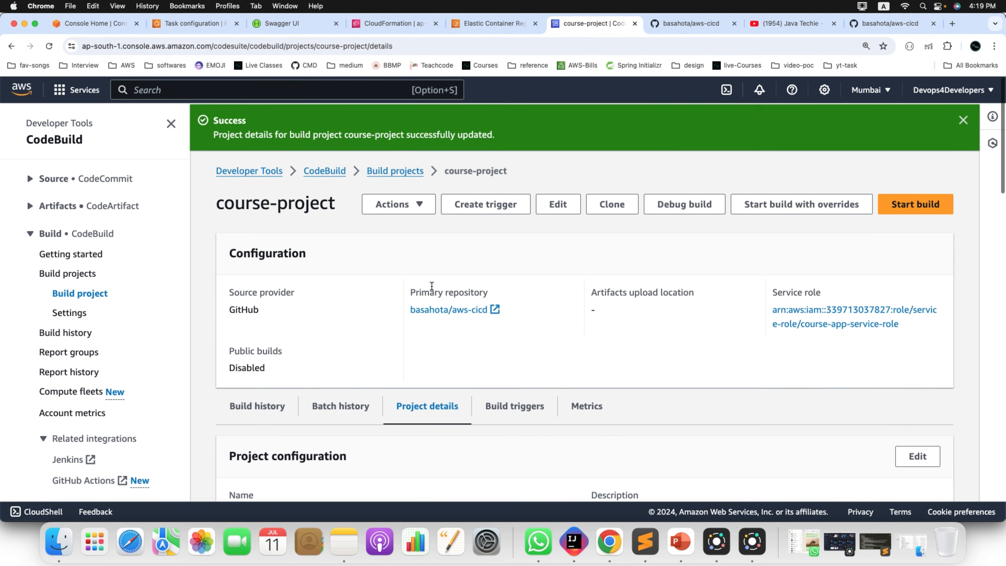
click(394, 171)
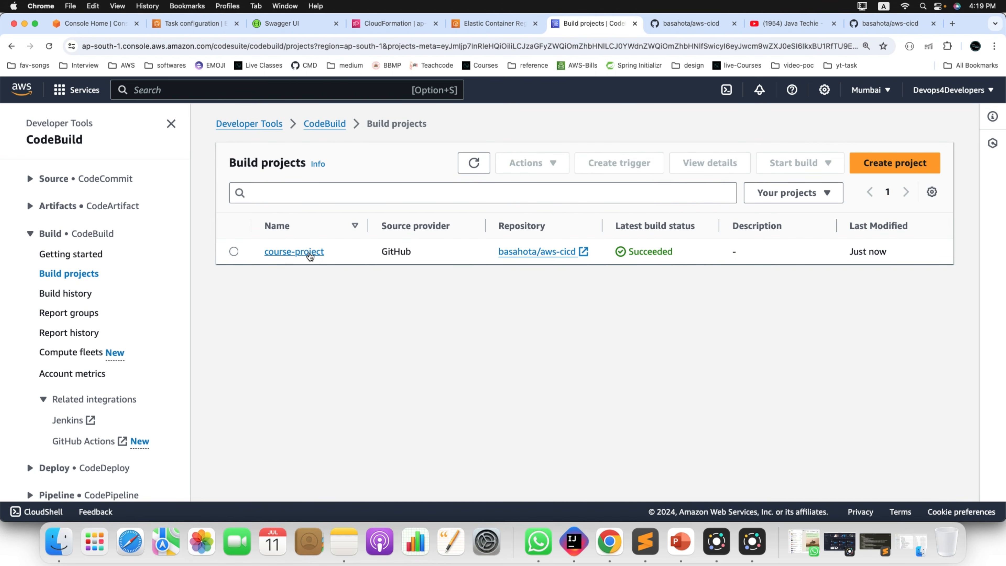
click(309, 252)
scroll(437, 323, down, 3)
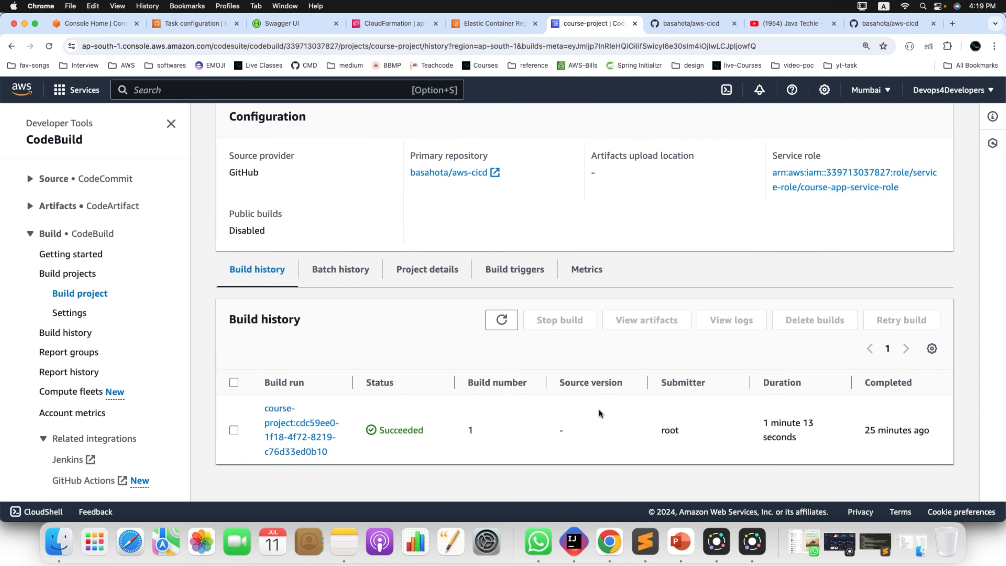
- Switch to IntelliJ IDEA, add a blank line below the commented-out healthCheck method, and commit and push it as "fake commit"
click(574, 541)
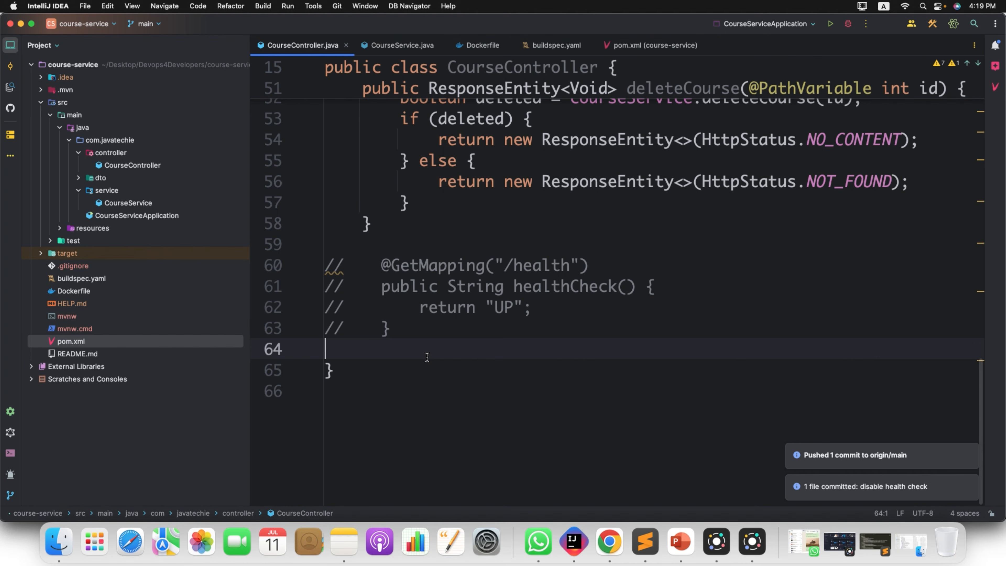
key(Return)
key(super+k)
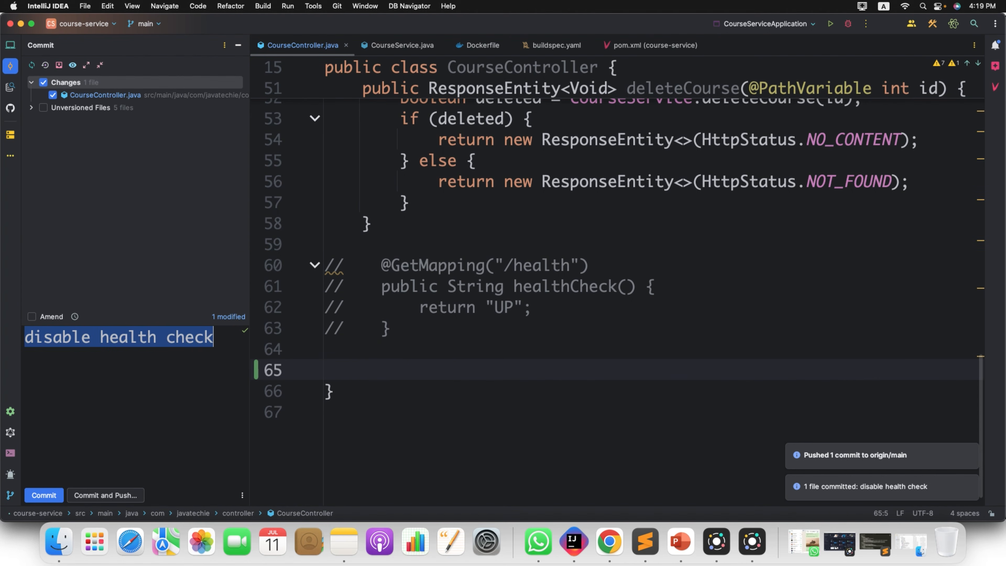
text(fake commit)
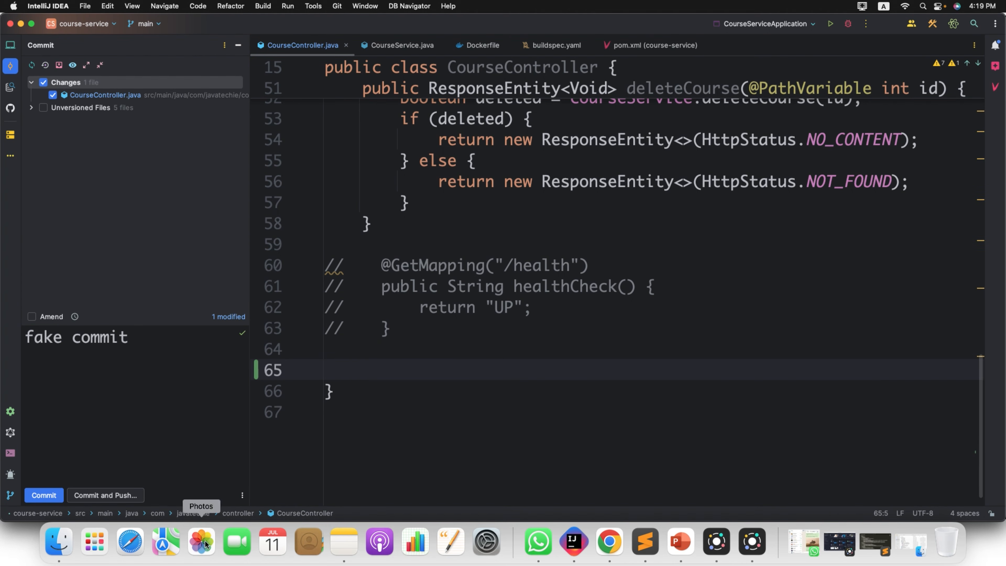
click(119, 496)
click(822, 493)
click(686, 359)
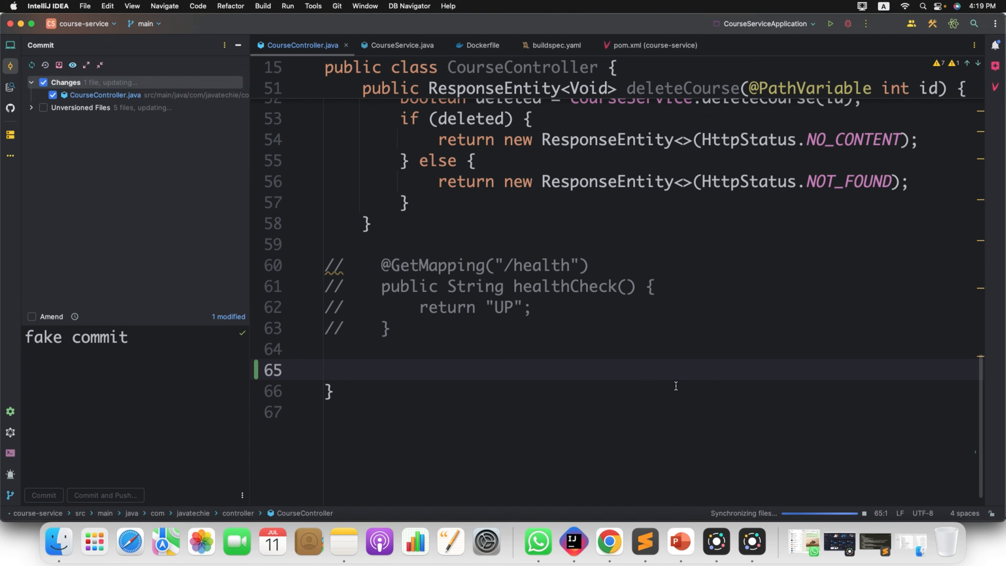
- Switch to Chrome and refresh course-project's build history to check whether the push triggered a build
click(610, 541)
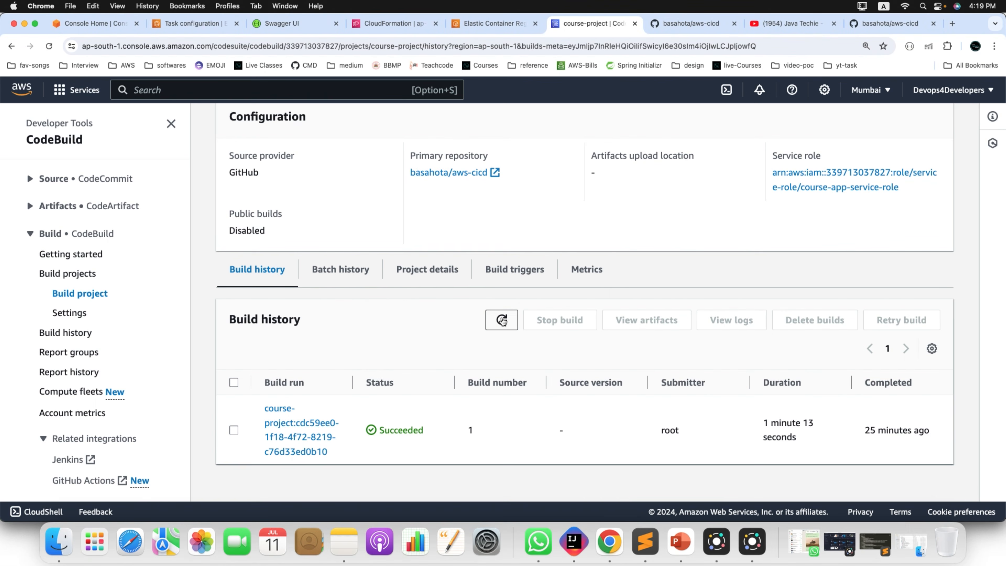
click(499, 320)
scroll(501, 320, down, 3)
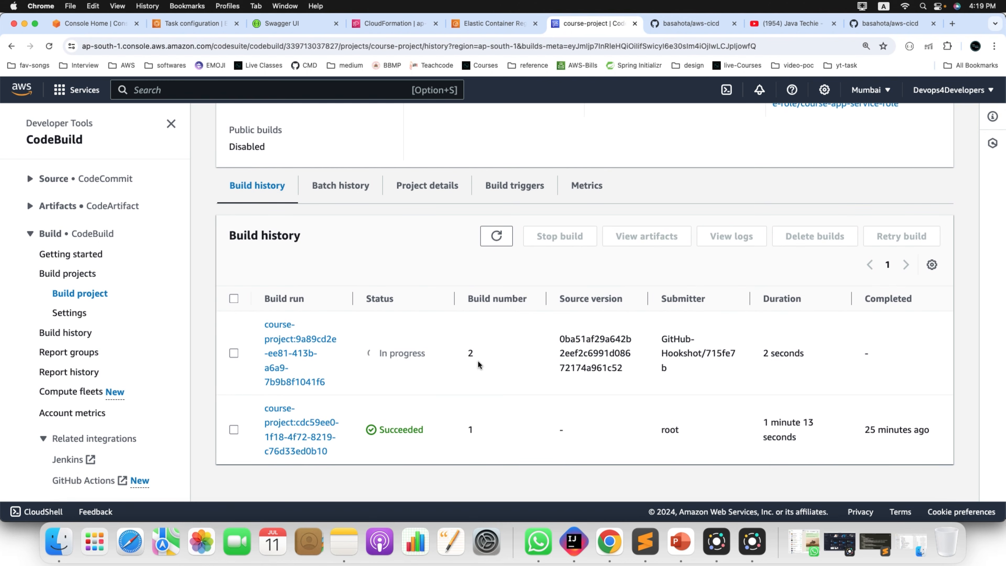
drag(464, 352, 484, 355)
- Open the newest build run of course-project and tail its logs to examine the current phase and output
click(282, 328)
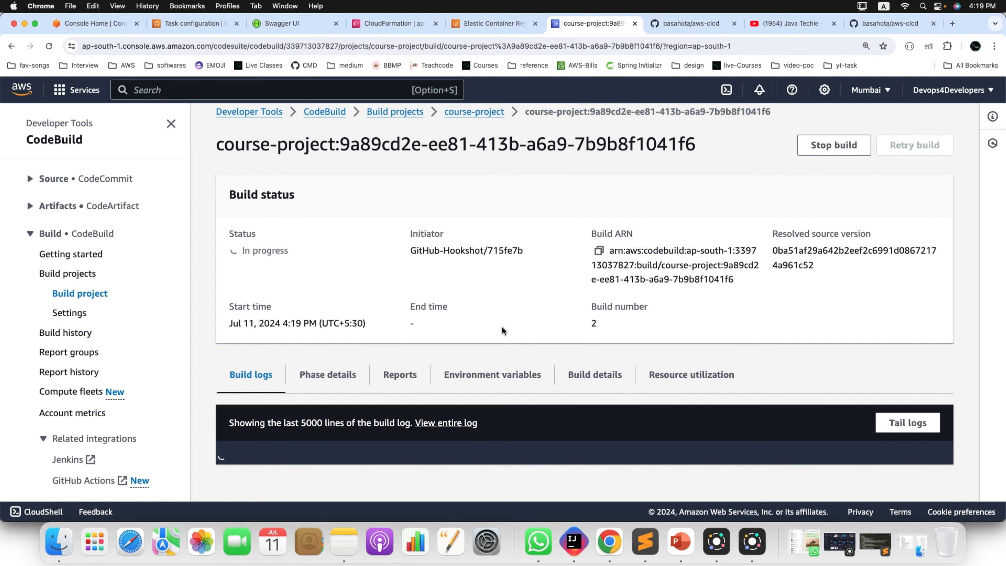
click(908, 423)
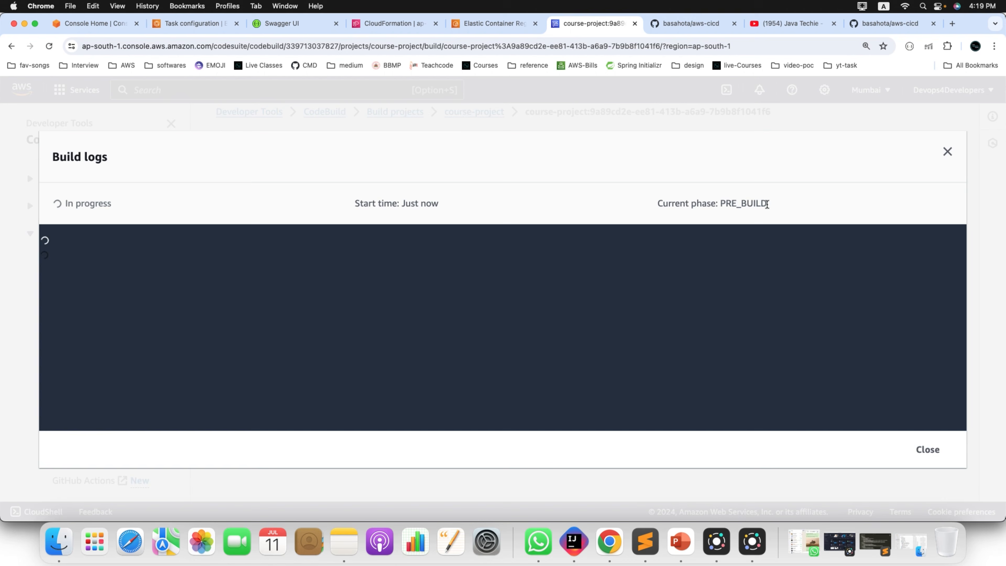
double_click(739, 204)
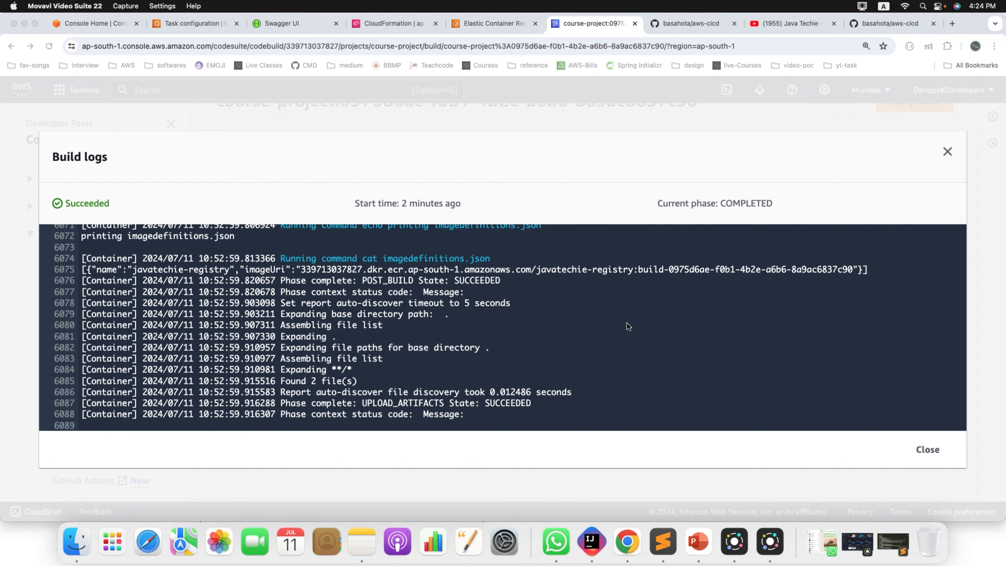
scroll(623, 326, up, 6)
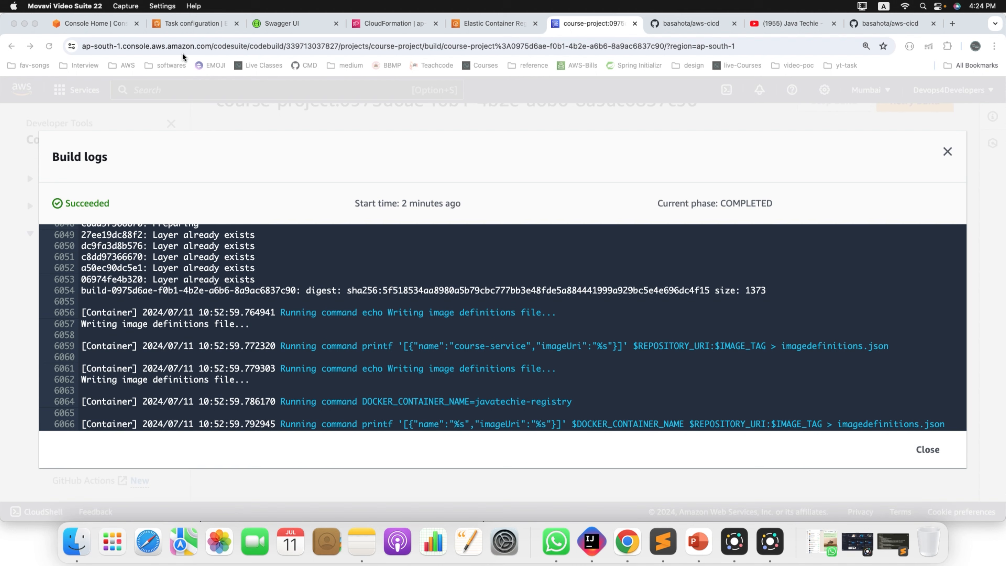
- Refresh the javatechie-registry image list in Amazon ECR to compare the image tags, and switch to the PowerPoint architecture diagram
click(495, 24)
click(746, 210)
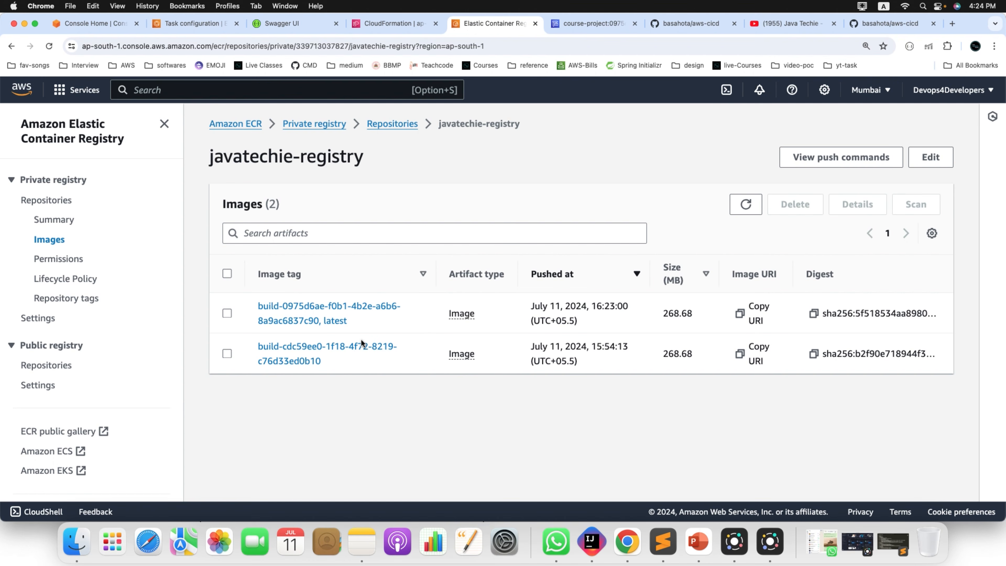
drag(331, 366, 257, 347)
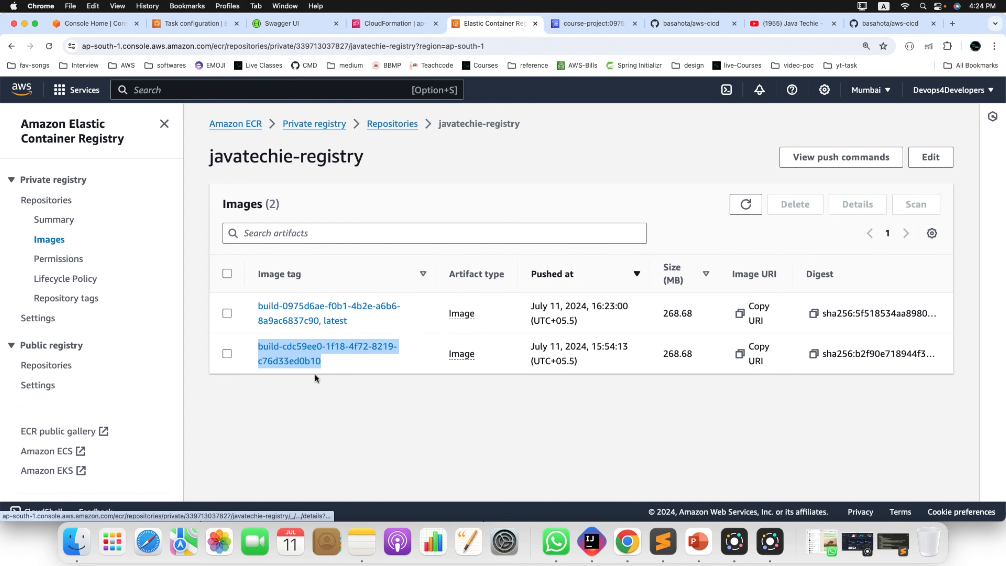
drag(356, 324, 243, 309)
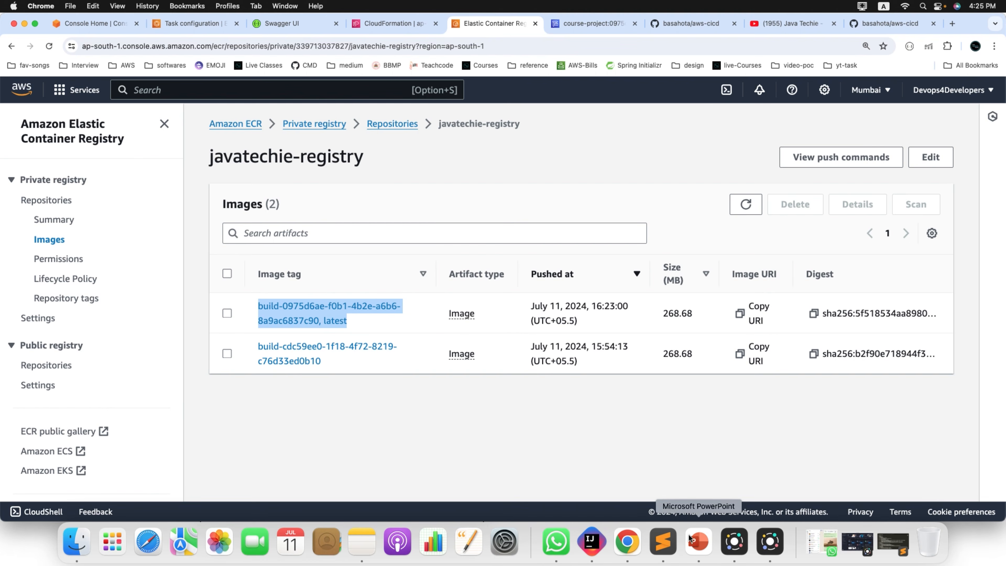
click(698, 542)
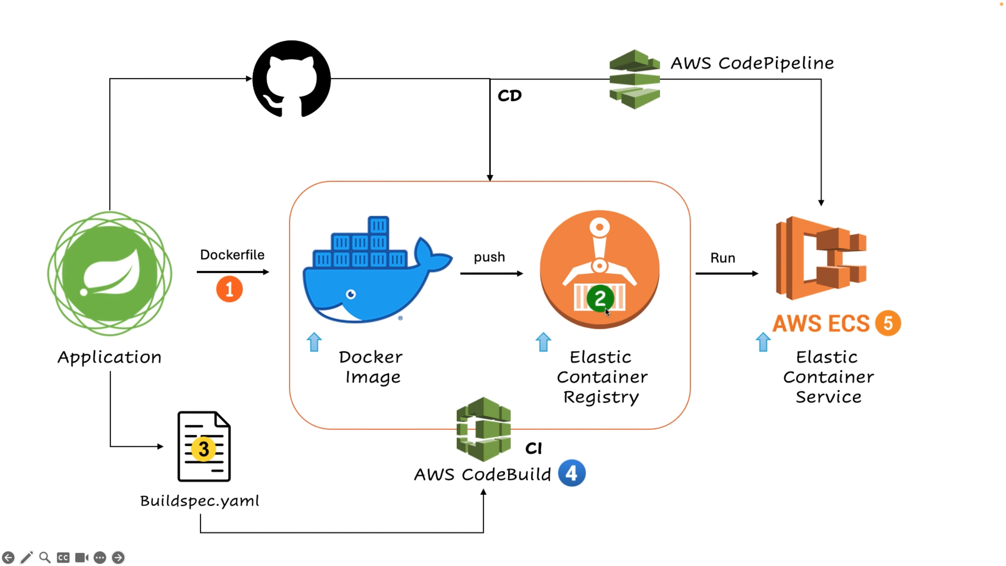
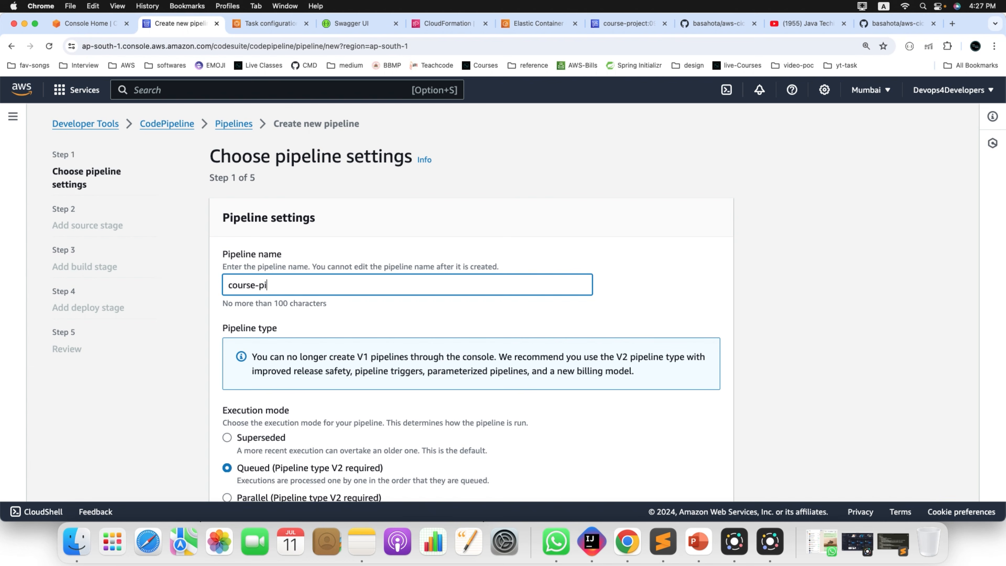
- Complete the pipeline name as course-pipeline-v2 and review the execution mode, service role and variables settings
text(line-v2)
scroll(529, 293, down, 10)
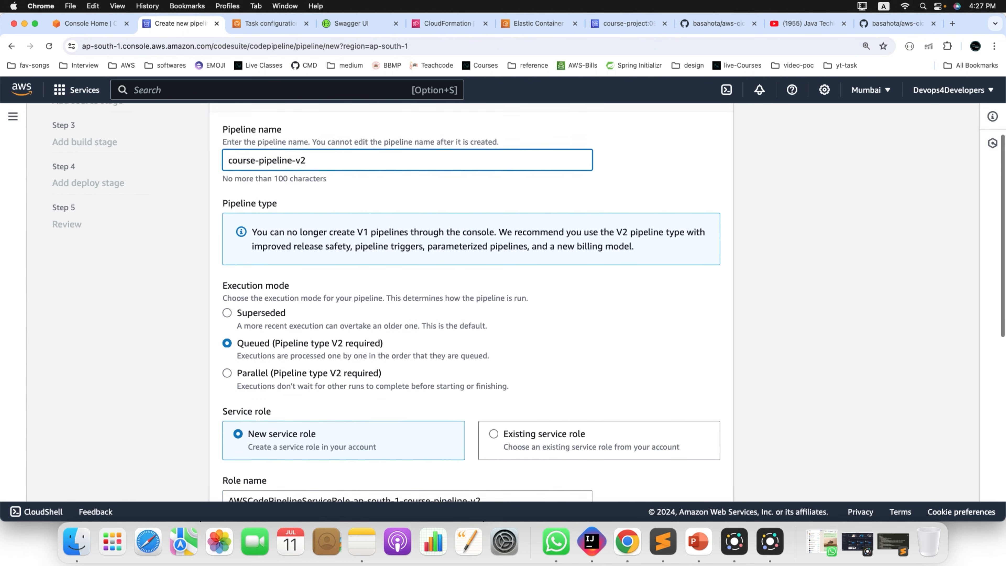
scroll(529, 293, down, 4)
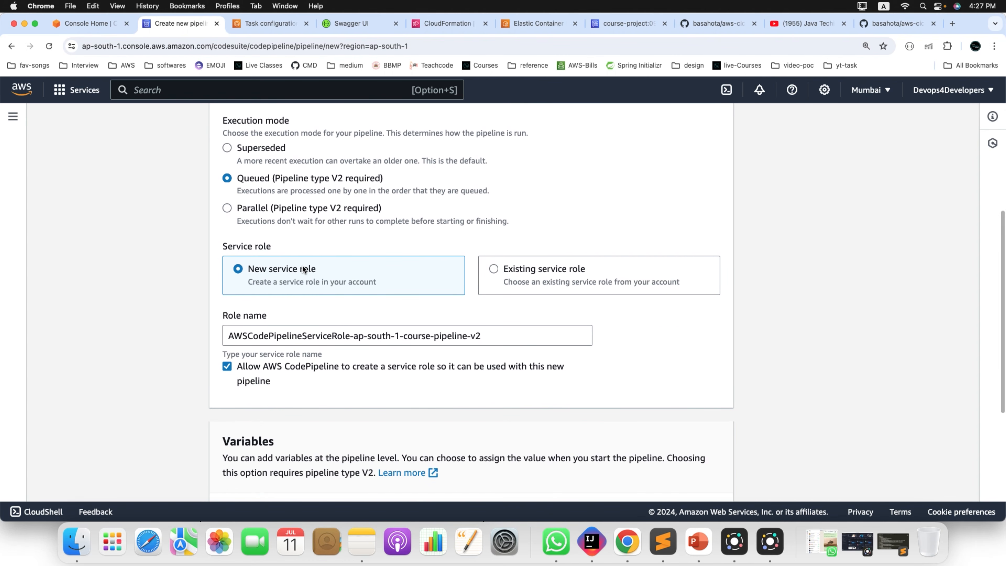
drag(494, 341, 189, 342)
scroll(338, 329, down, 6)
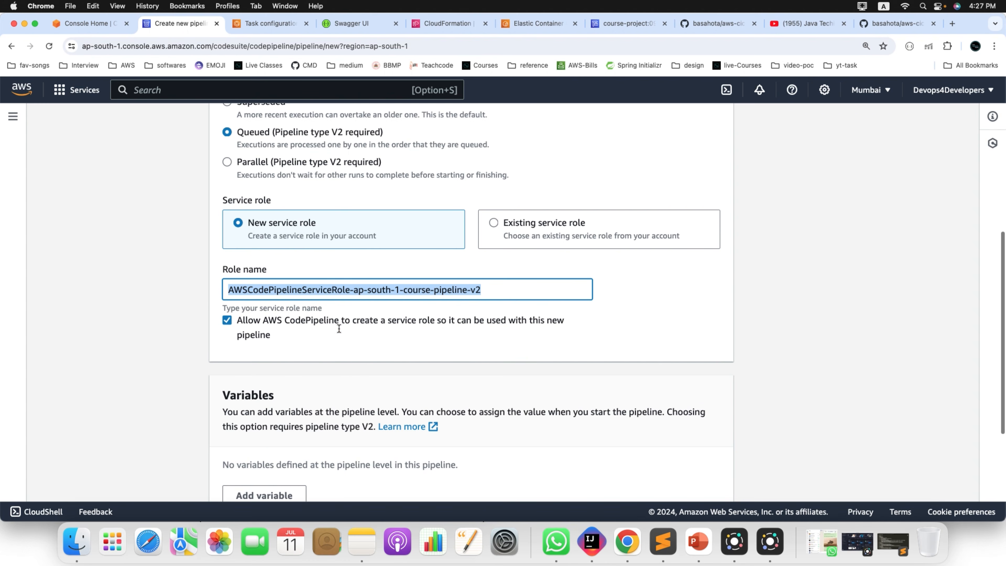
scroll(339, 331, down, 5)
scroll(339, 331, up, 20)
scroll(339, 331, down, 20)
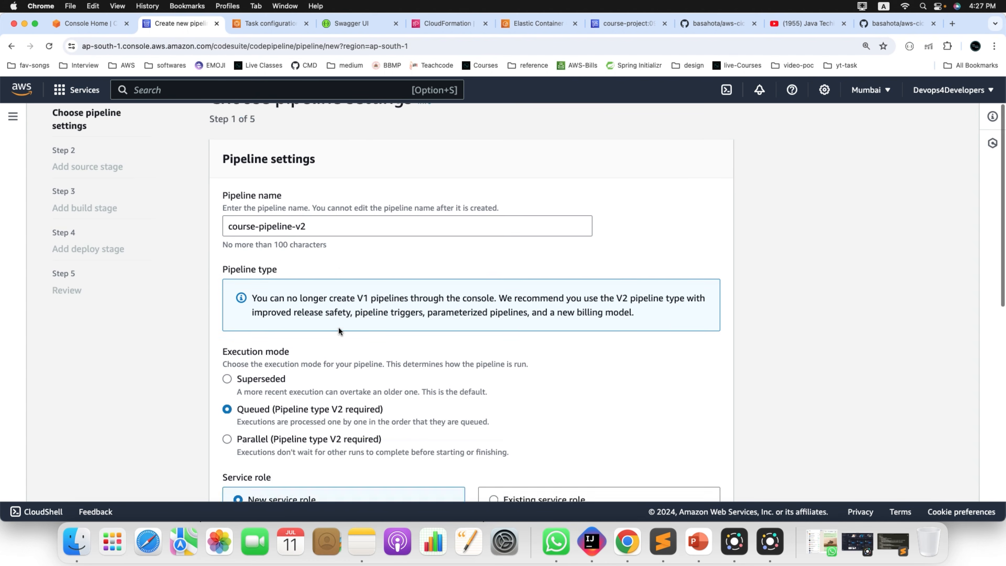
- Examine the pipeline wizard's upcoming source, build, deploy and review stages
scroll(339, 331, up, 20)
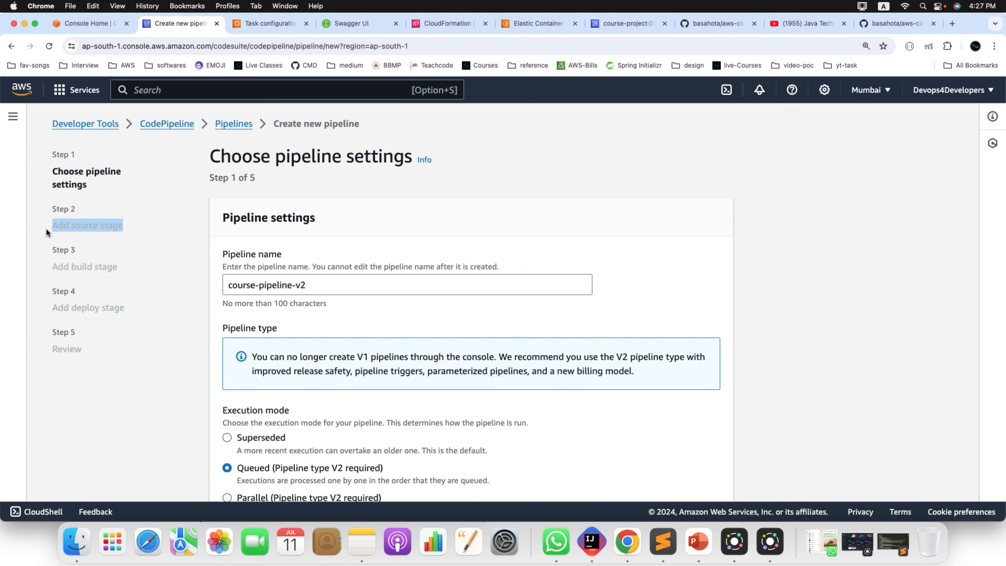
click(148, 202)
click(124, 269)
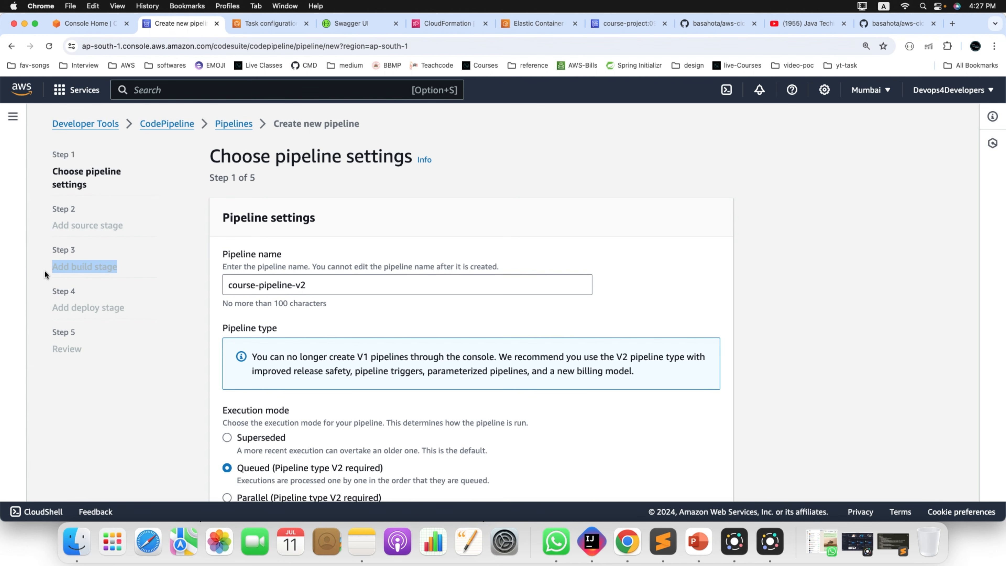
drag(133, 265, 44, 270)
scroll(136, 304, down, 1)
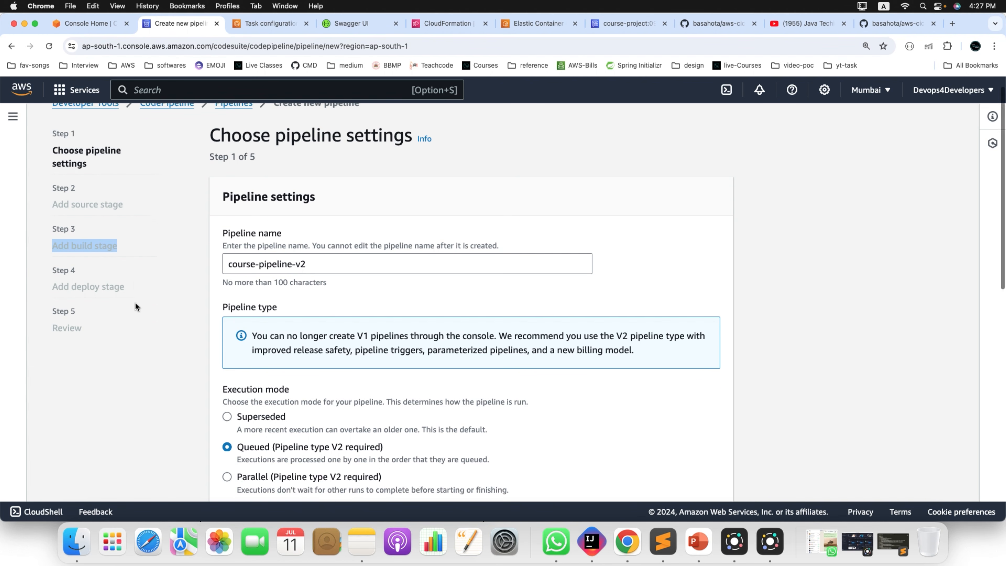
click(131, 284)
drag(120, 287, 37, 290)
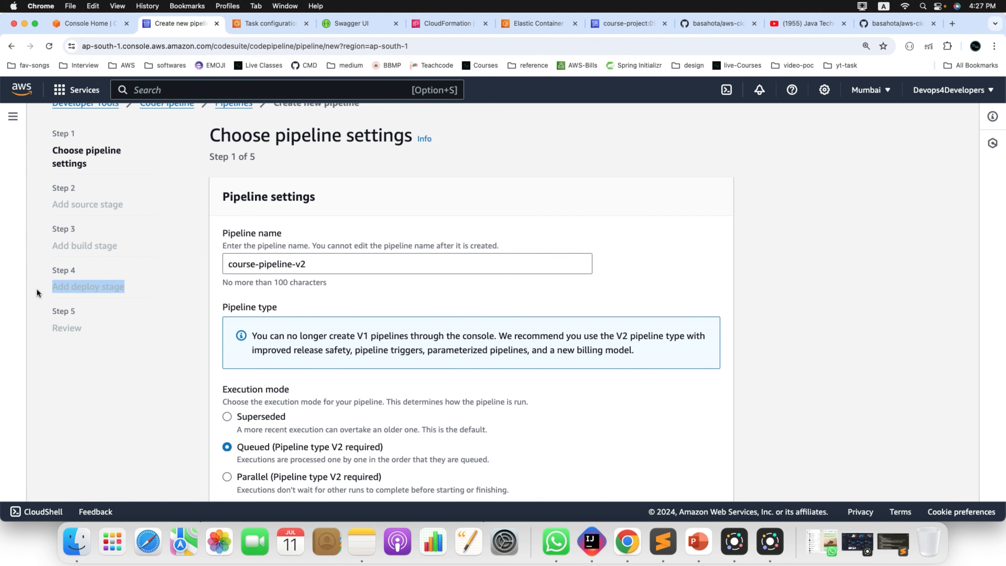
click(136, 281)
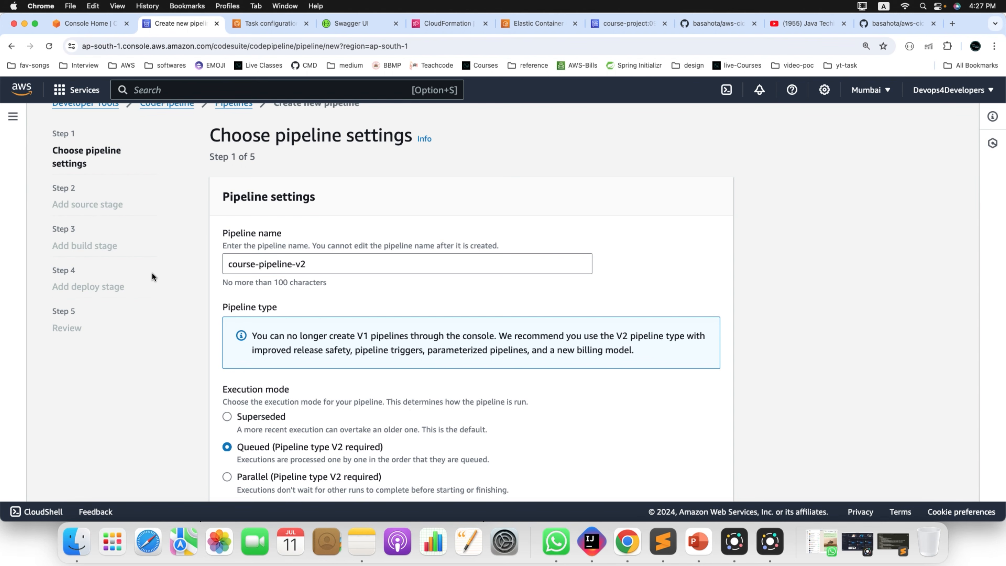
scroll(153, 274, down, 1)
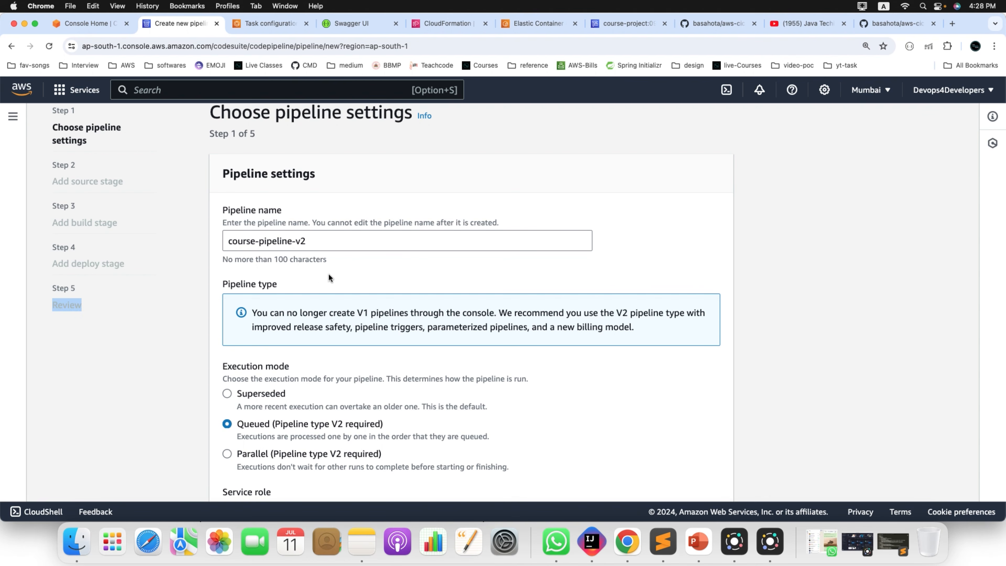
- Accept the pipeline settings and connect the source stage to the GitHub (Version 1) provider
scroll(412, 258, down, 12)
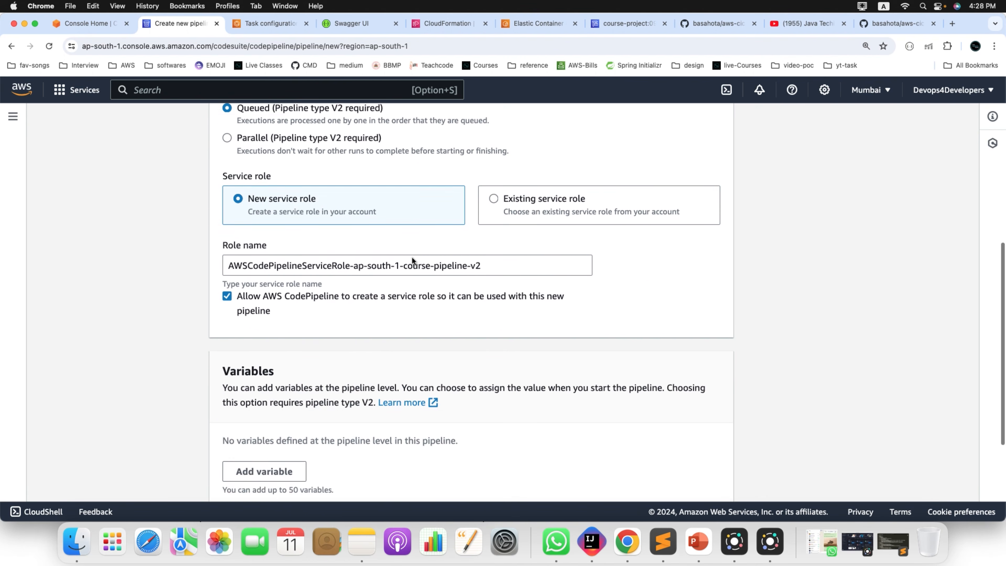
click(709, 460)
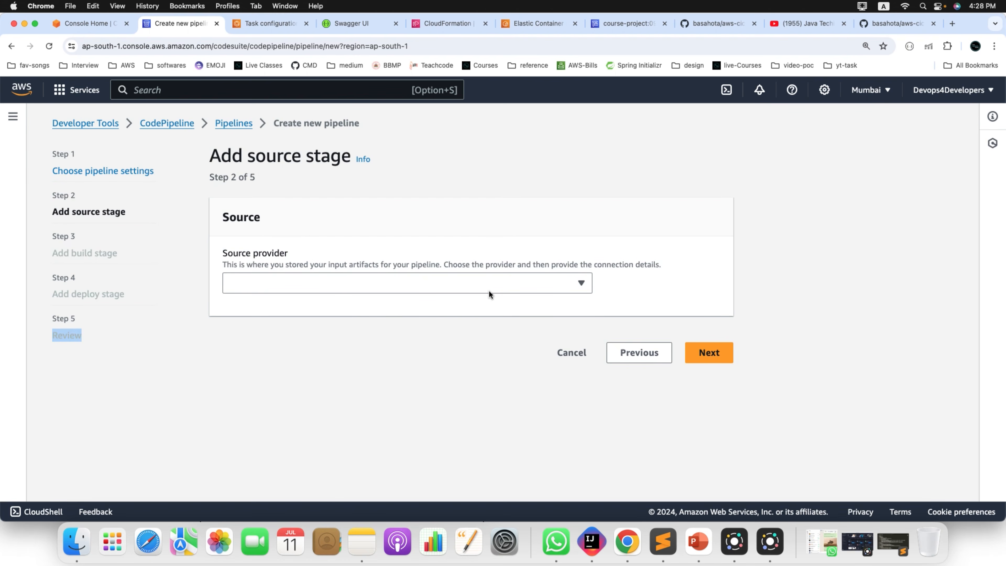
click(575, 282)
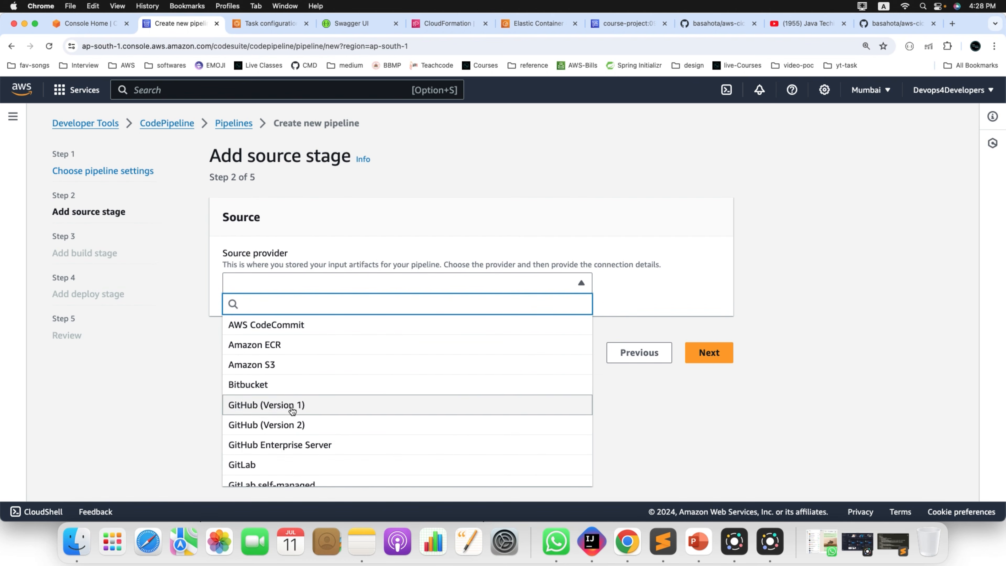
click(293, 405)
click(312, 344)
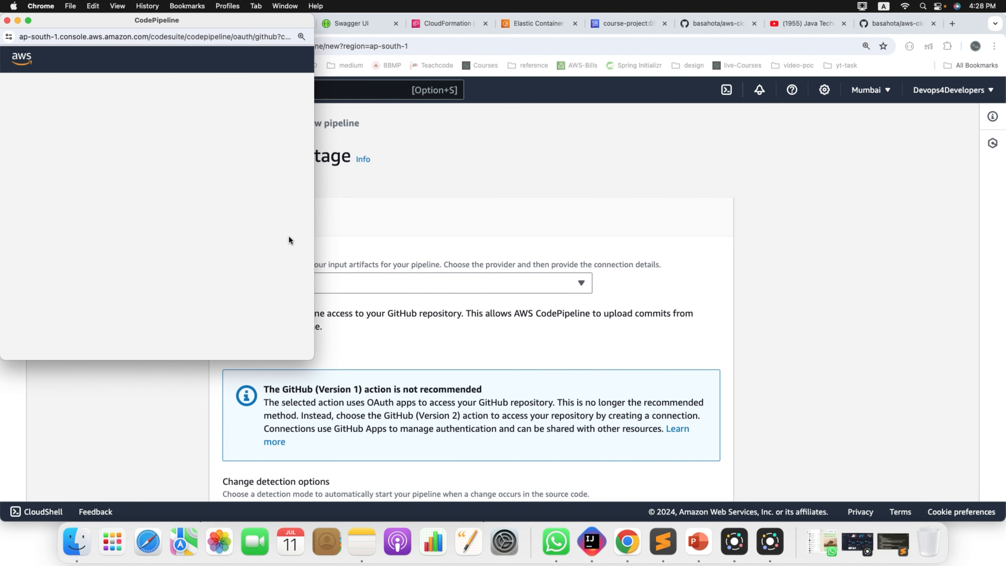
click(145, 201)
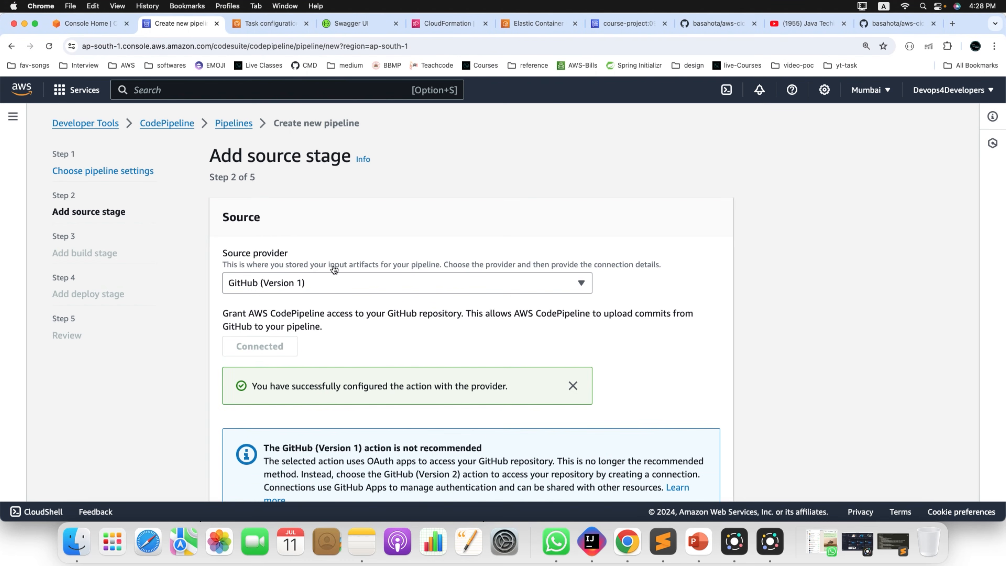
- Select the aws-cicd repository and its main branch, keep GitHub webhooks as change detection, and proceed to the build stage
scroll(410, 345, down, 3)
scroll(410, 345, down, 5)
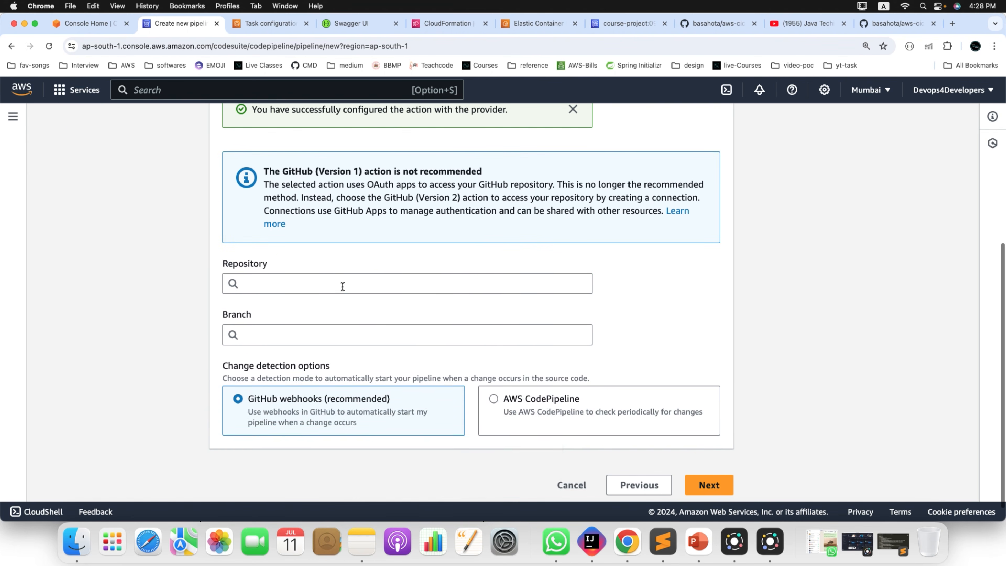
click(340, 283)
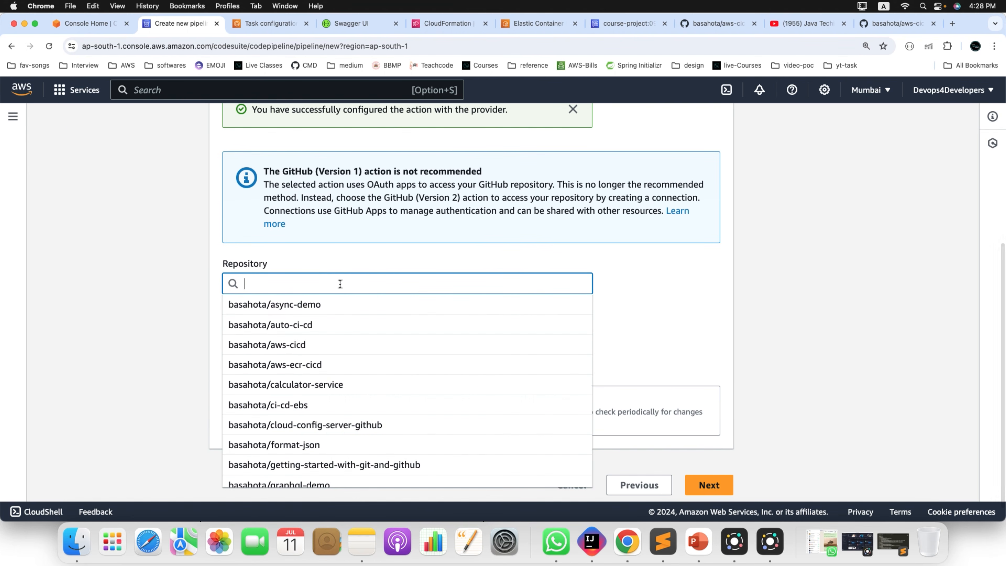
click(326, 350)
click(304, 330)
click(268, 357)
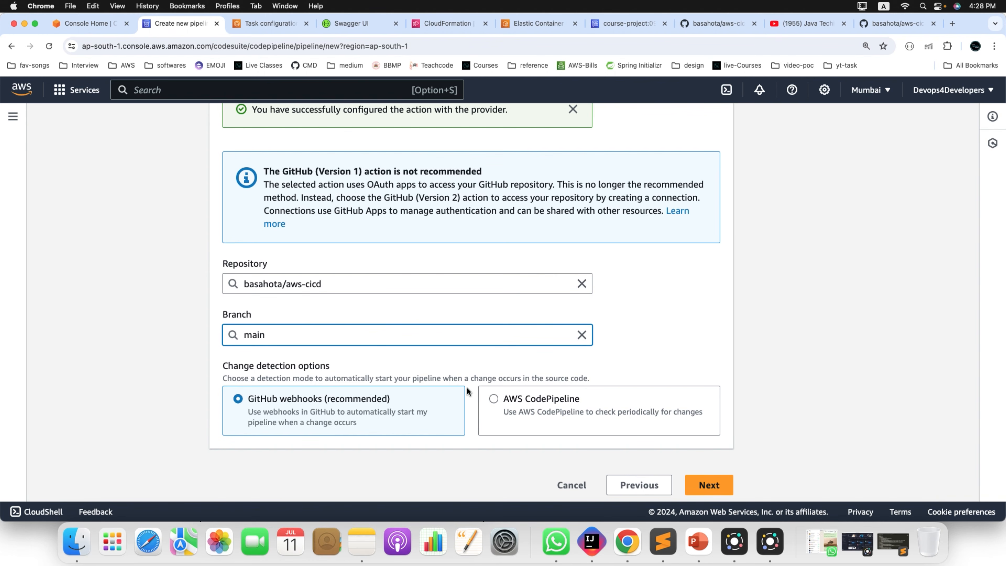
scroll(467, 387, down, 1)
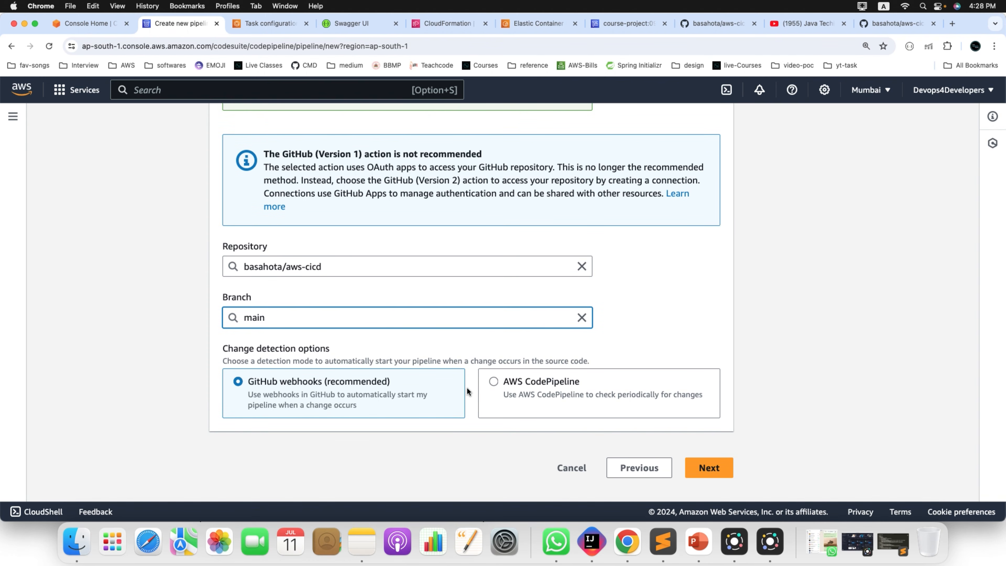
click(709, 468)
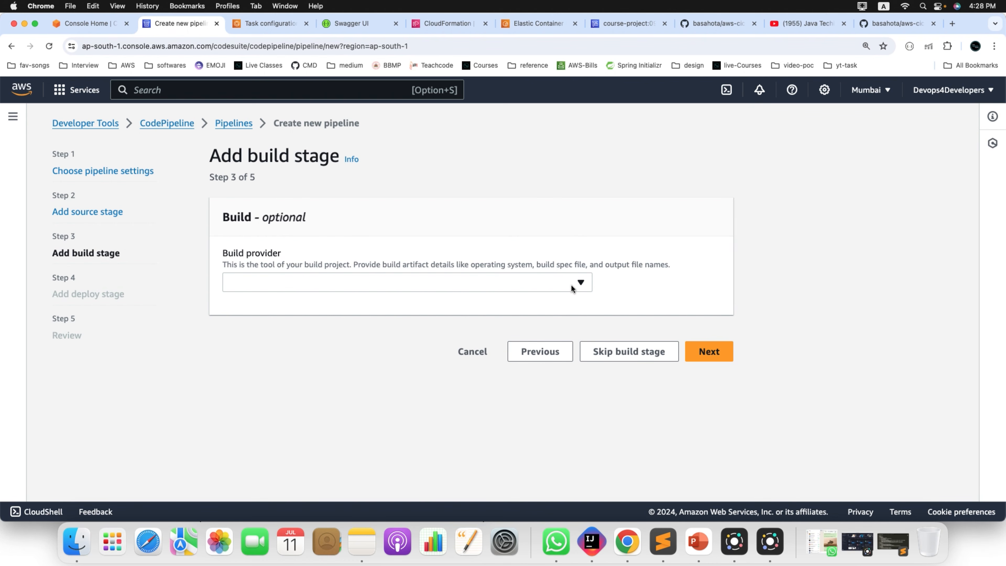
- Check the build tool in the PowerPoint diagram, return to Chrome, and set the pipeline's build provider to AWS CodeBuild
click(579, 282)
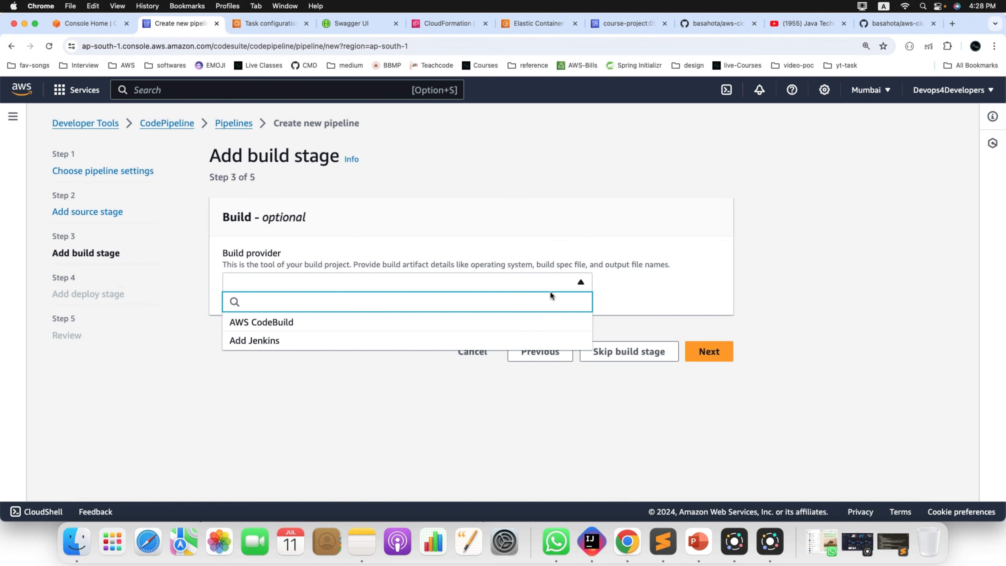
click(706, 557)
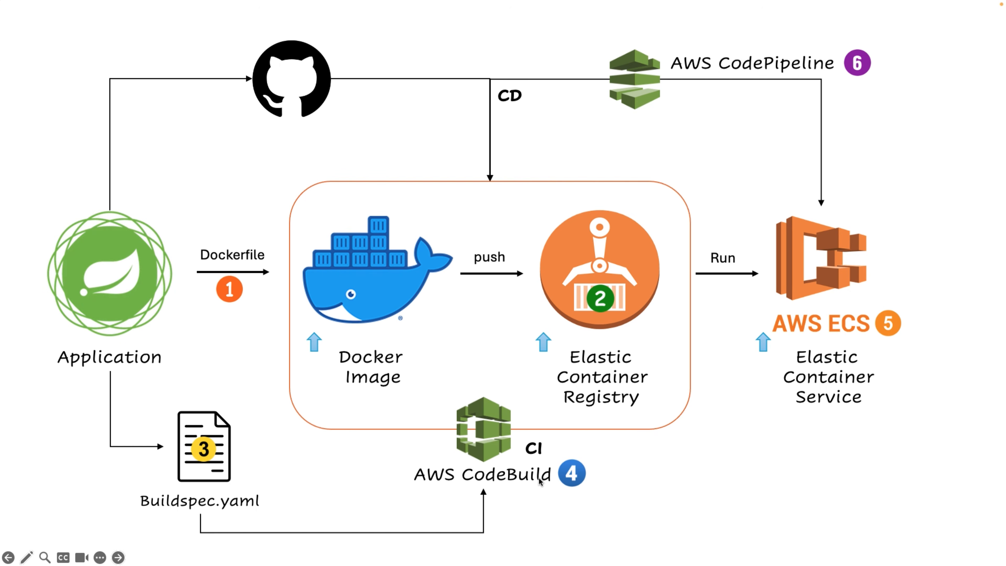
key(super+Tab)
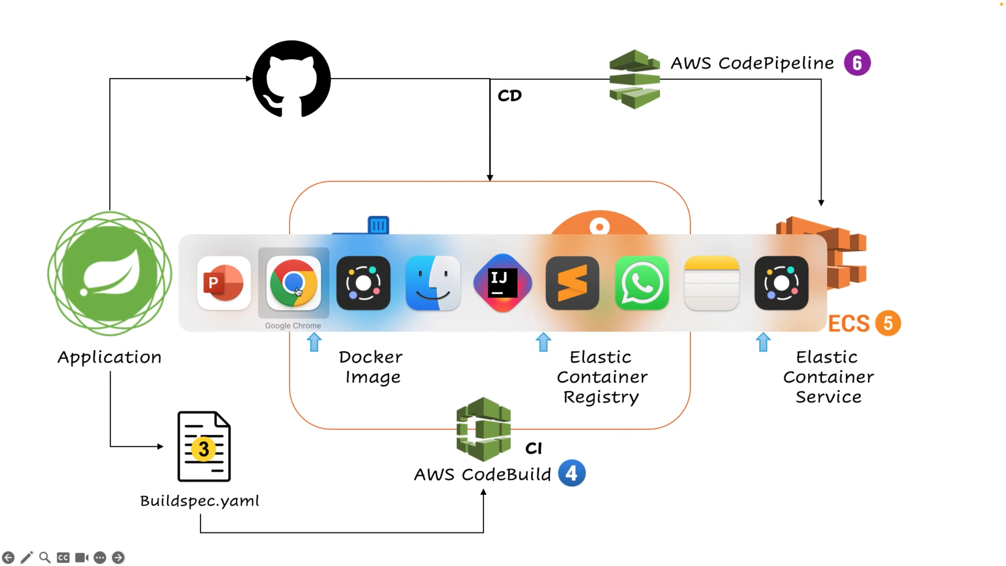
click(298, 291)
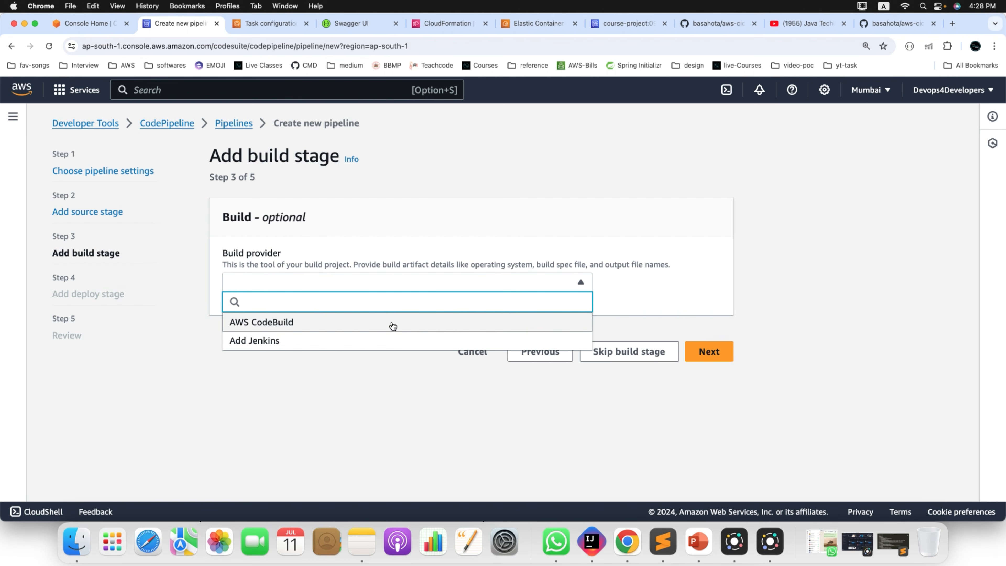
click(340, 325)
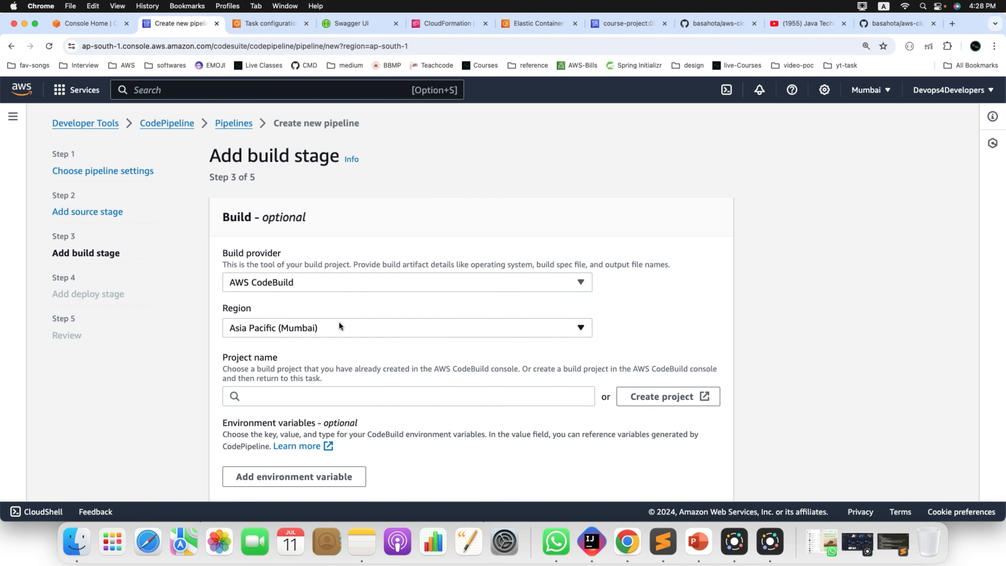
- Check the existing build project's name in the CodeBuild projects list and return to the pipeline's build stage
scroll(403, 311, down, 5)
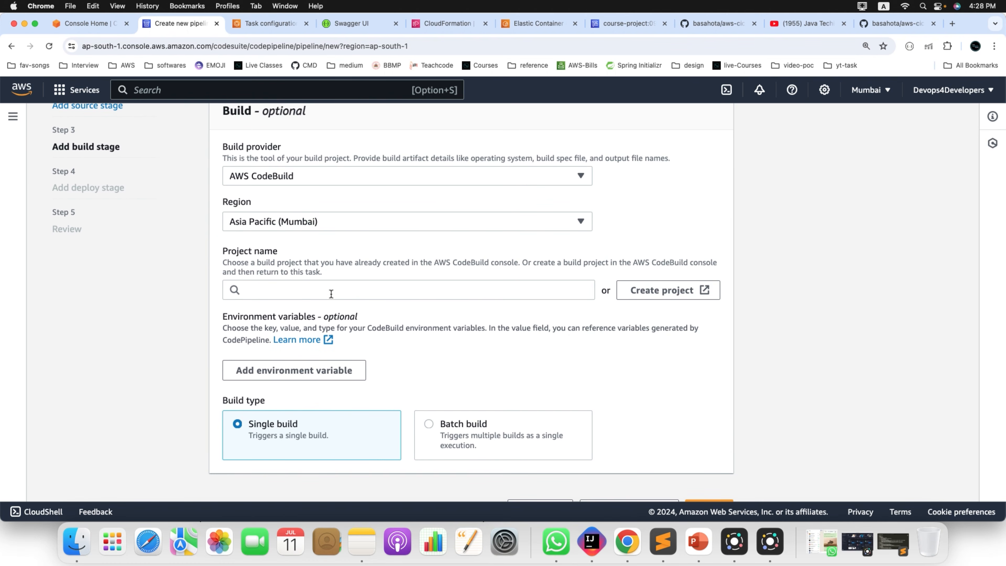
scroll(343, 270, up, 2)
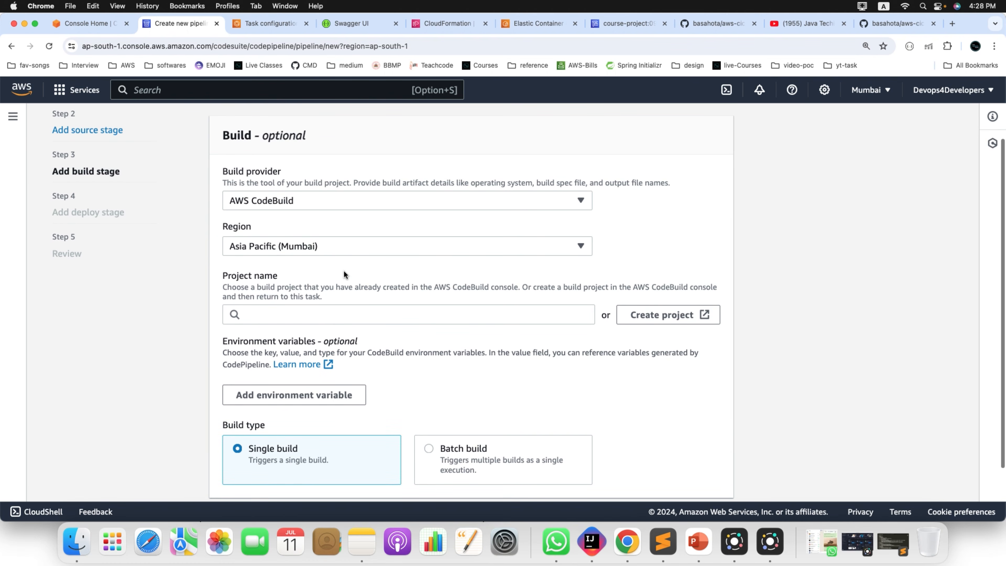
click(628, 26)
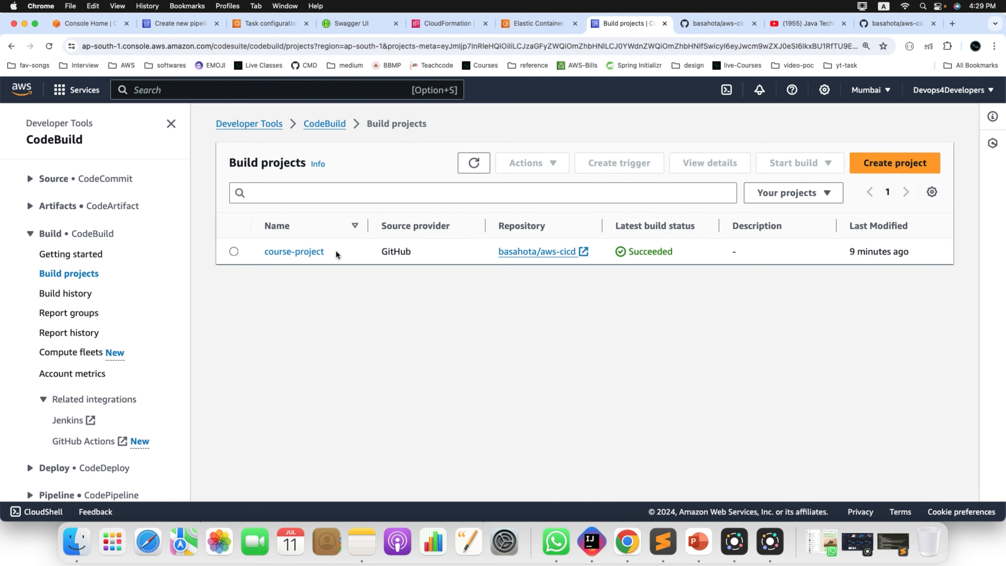
drag(332, 250, 272, 251)
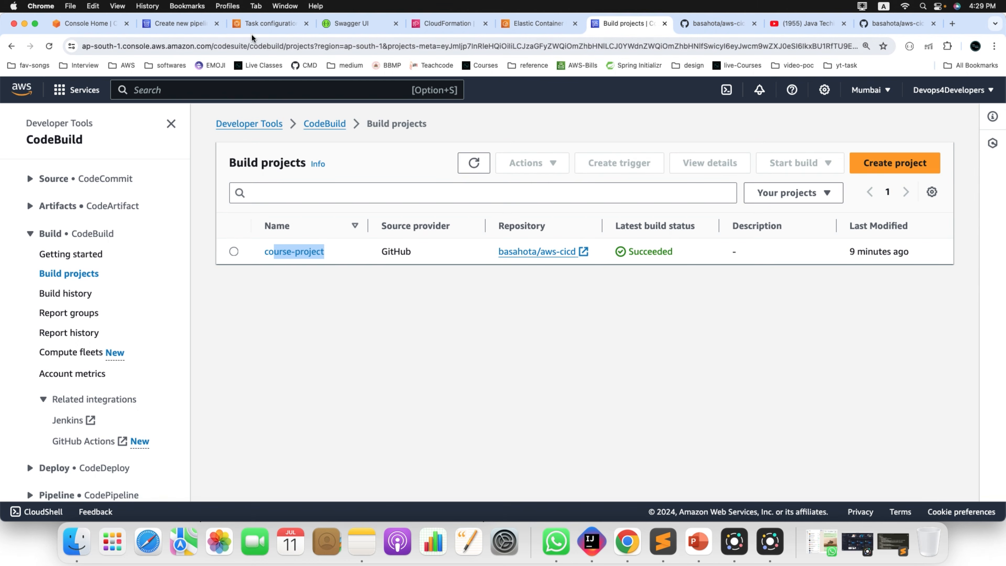
click(181, 25)
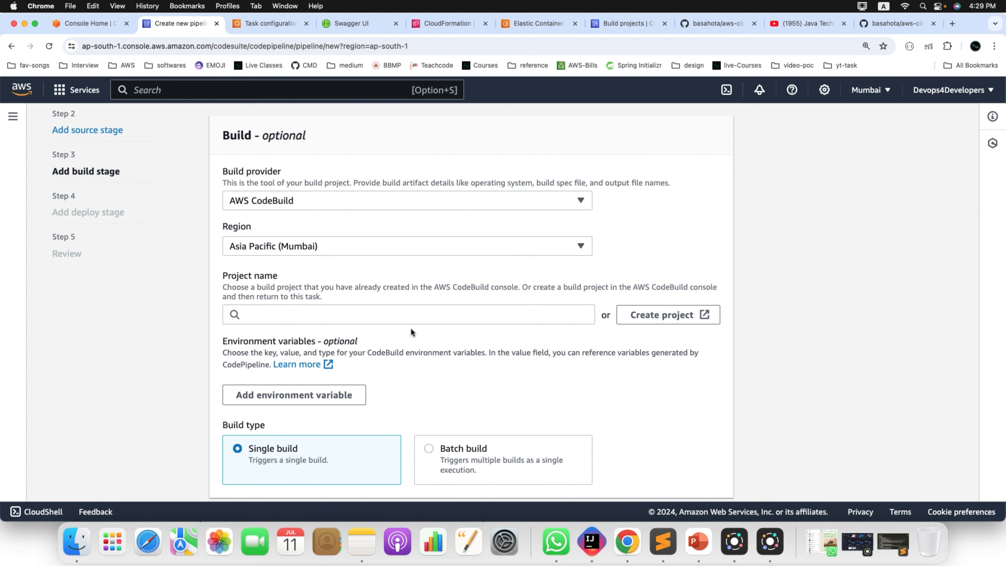
- Choose course-project as the CodeBuild project, keep the single build type, and proceed to the deploy stage
click(407, 314)
click(324, 334)
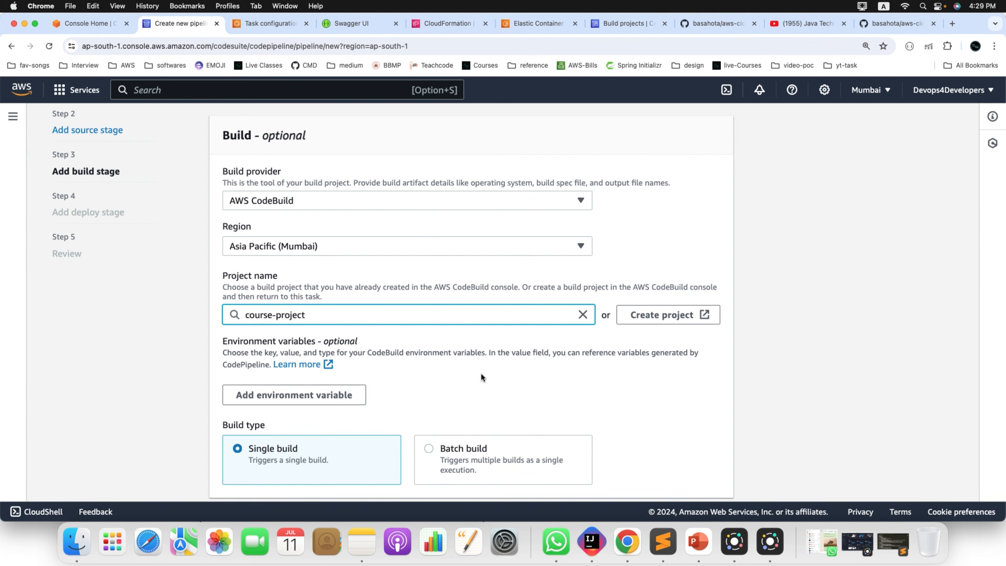
scroll(482, 377, down, 3)
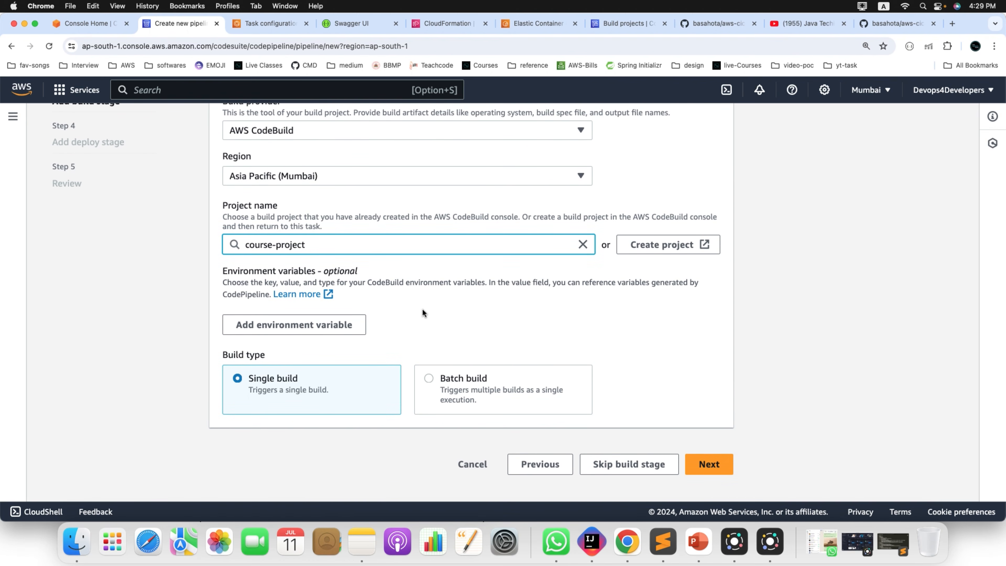
scroll(422, 309, up, 6)
scroll(423, 309, down, 6)
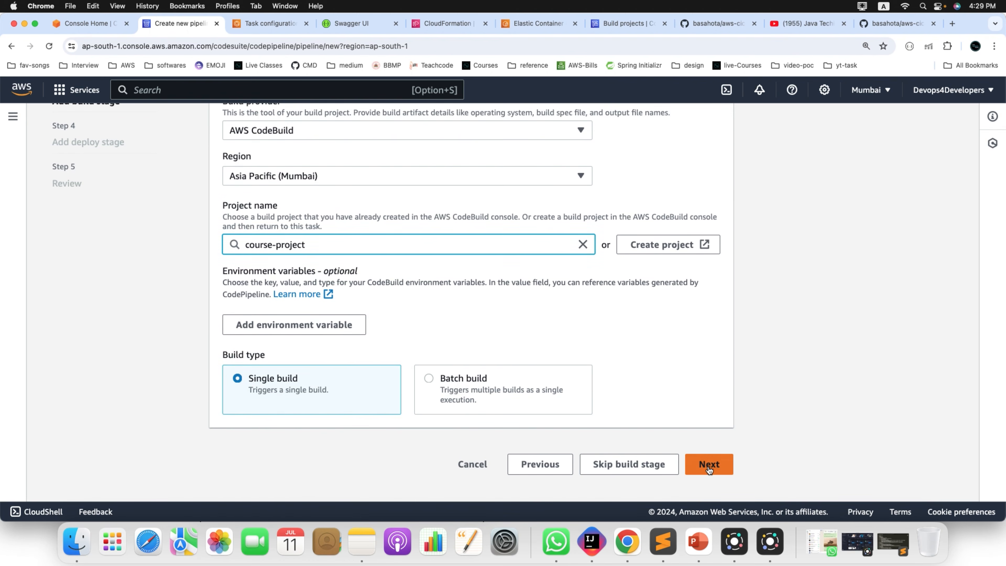
click(710, 468)
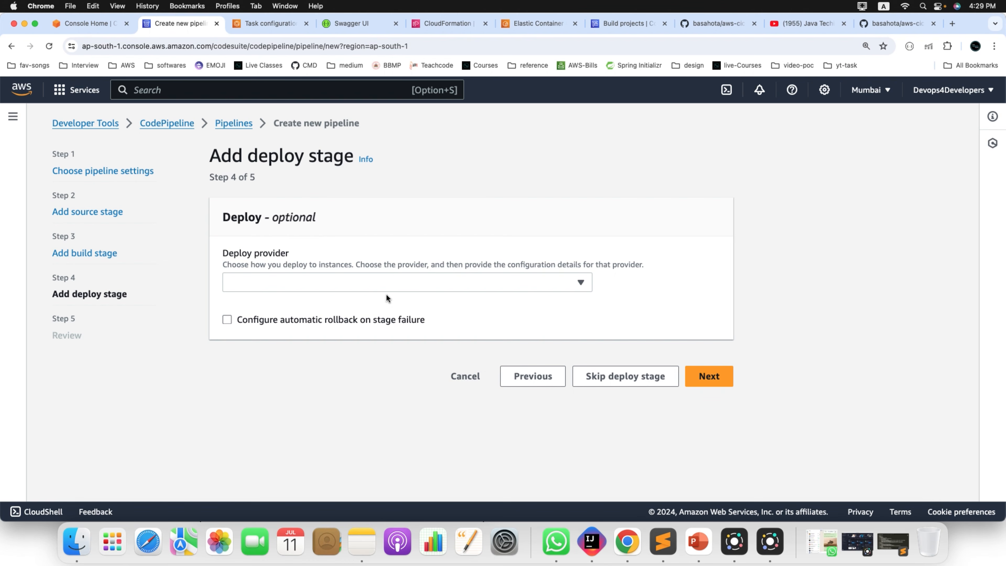
- Set the deploy provider to Amazon ECS and select javatechie-cluster as the cluster
click(573, 284)
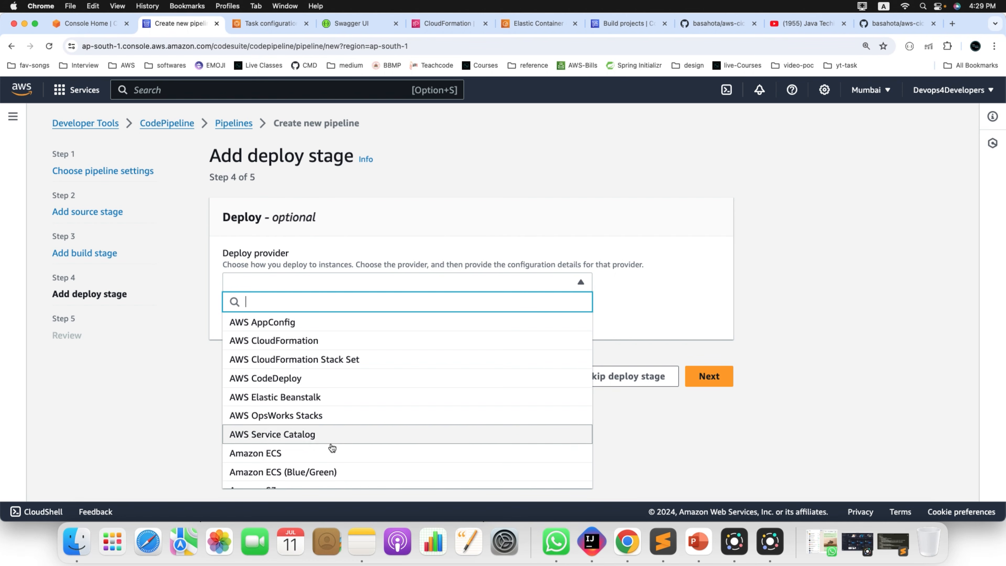
click(332, 458)
scroll(453, 321, down, 2)
scroll(452, 322, down, 2)
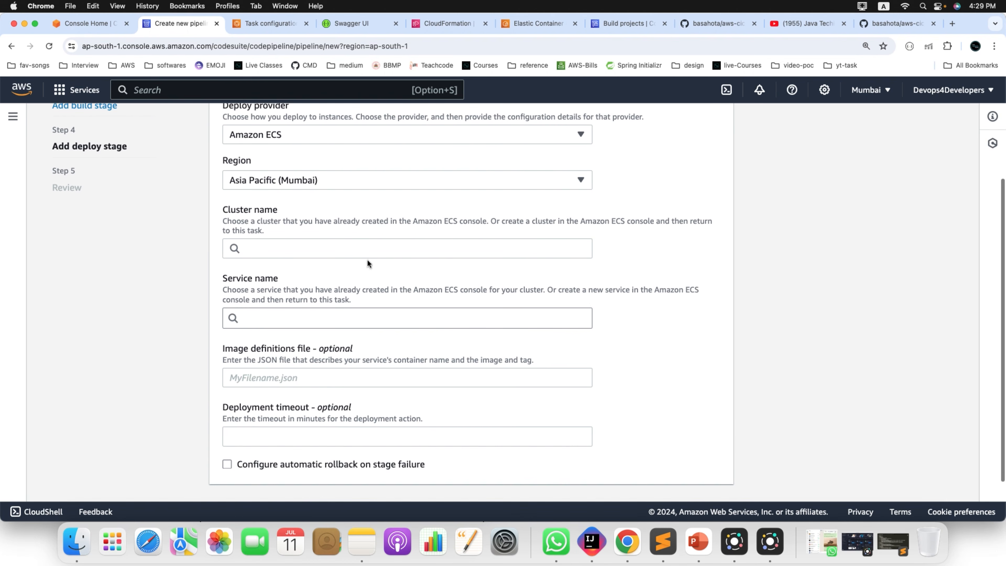
click(342, 247)
click(306, 270)
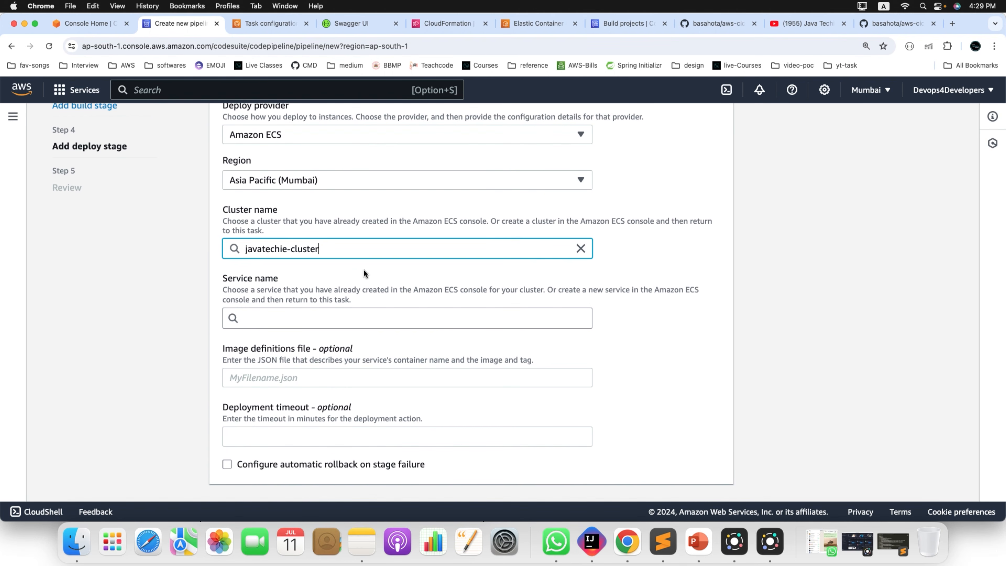
scroll(379, 305, down, 1)
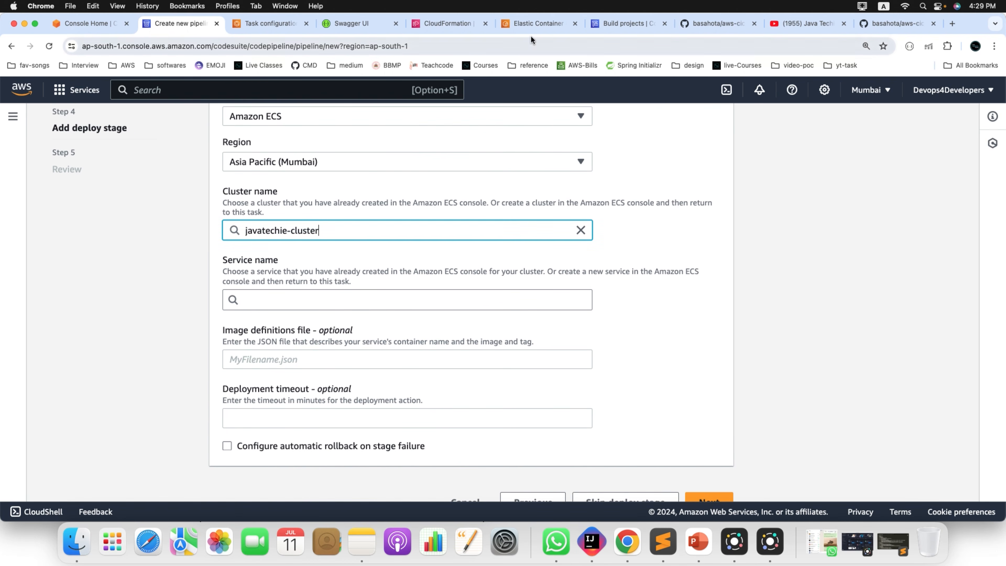
- Check the running ECS service's name in the task configuration page and return to the pipeline's deploy stage
click(536, 23)
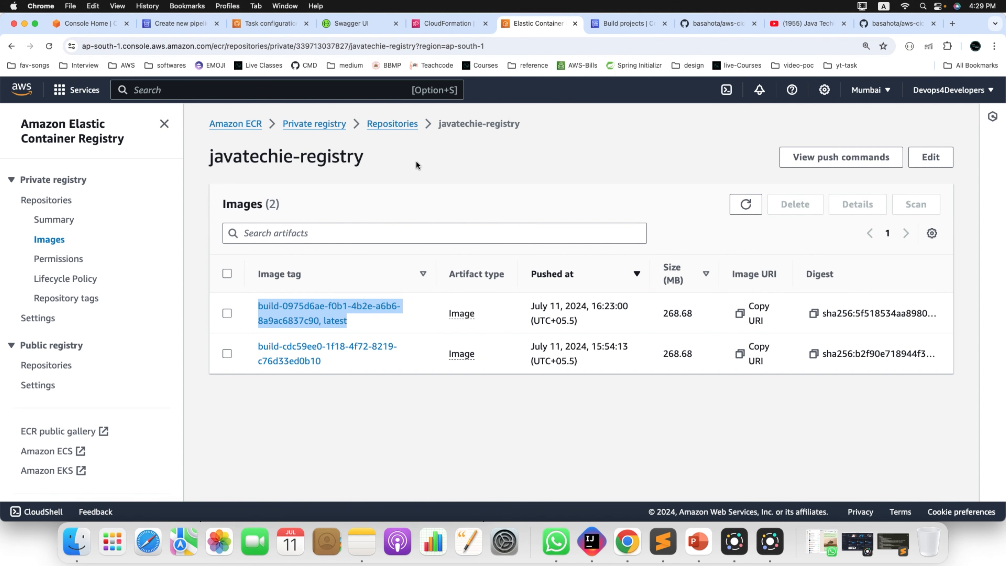
click(275, 23)
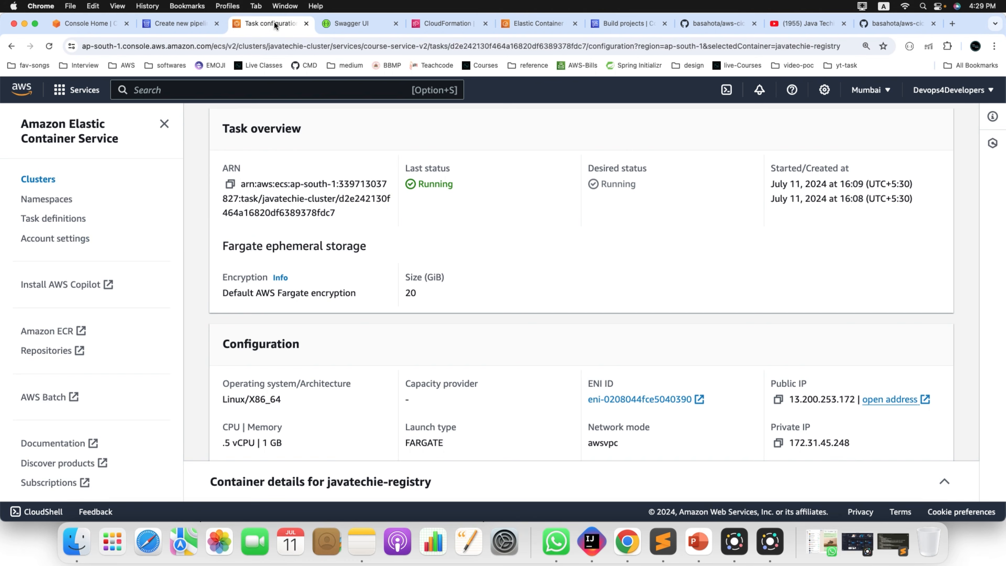
scroll(282, 159, up, 6)
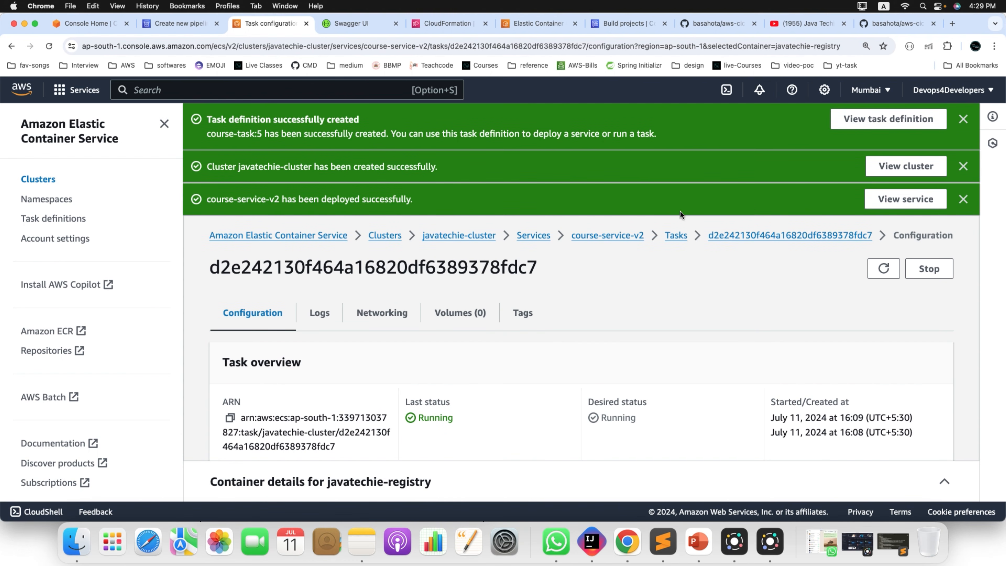
click(183, 24)
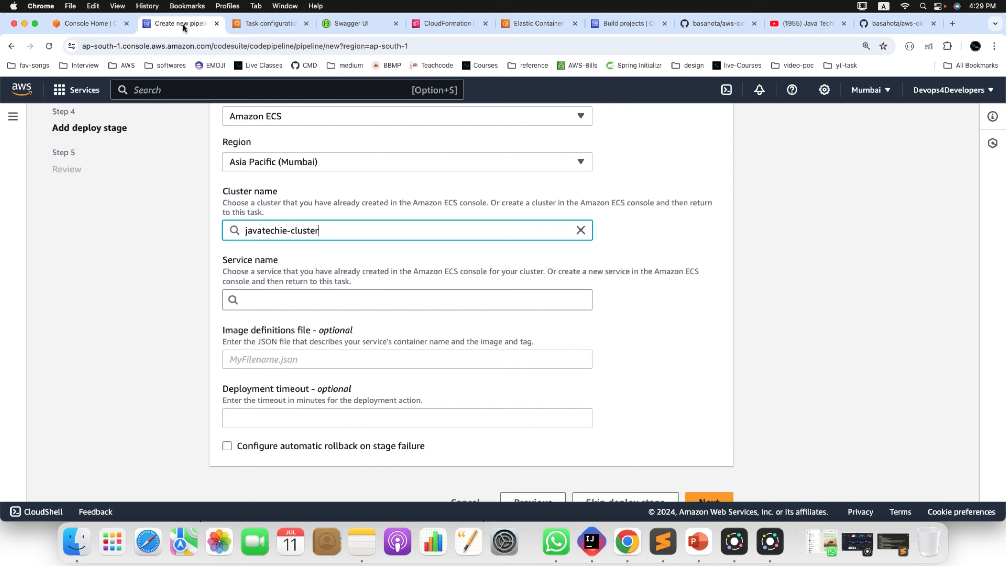
- Select course-service-v2 as the ECS service, leave the optional deploy settings empty, and create the pipeline after reviewing it
click(327, 300)
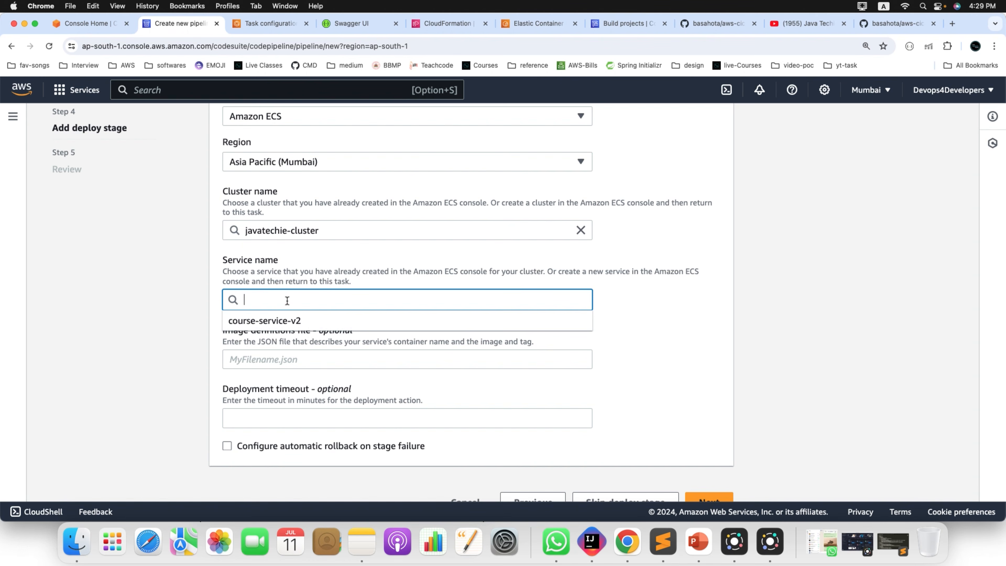
click(329, 323)
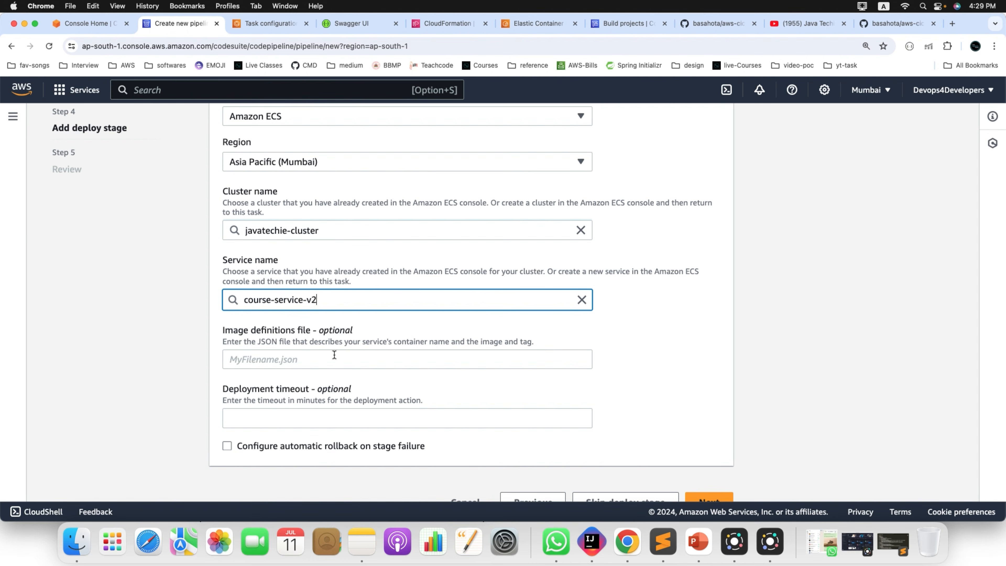
scroll(333, 354, down, 3)
scroll(333, 353, up, 5)
scroll(333, 354, down, 5)
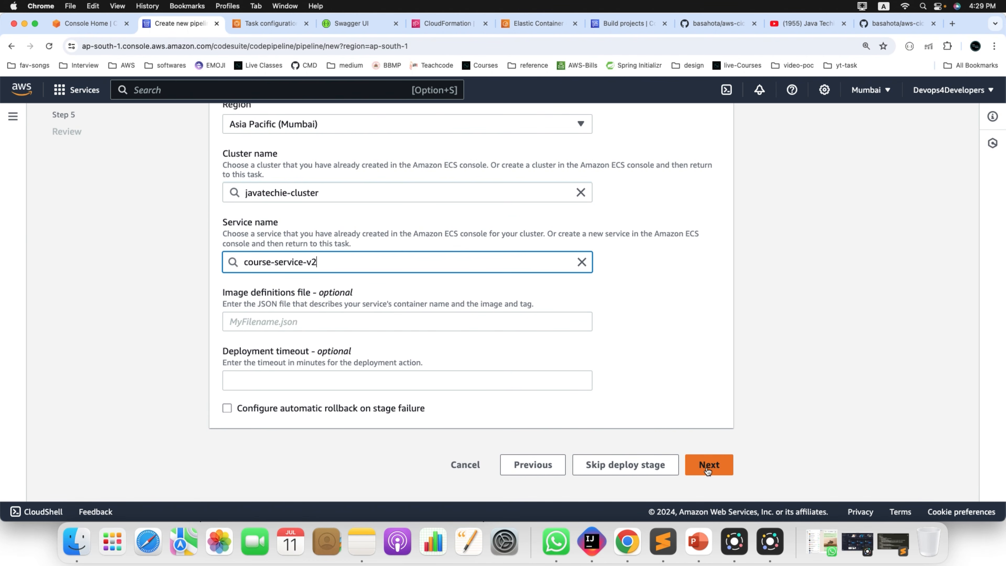
click(707, 468)
scroll(613, 401, down, 20)
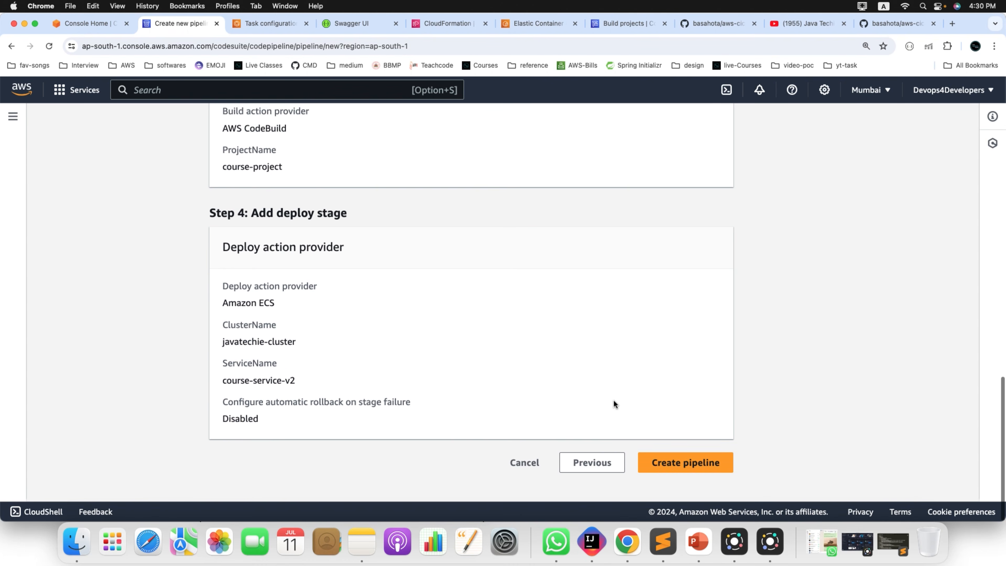
click(691, 465)
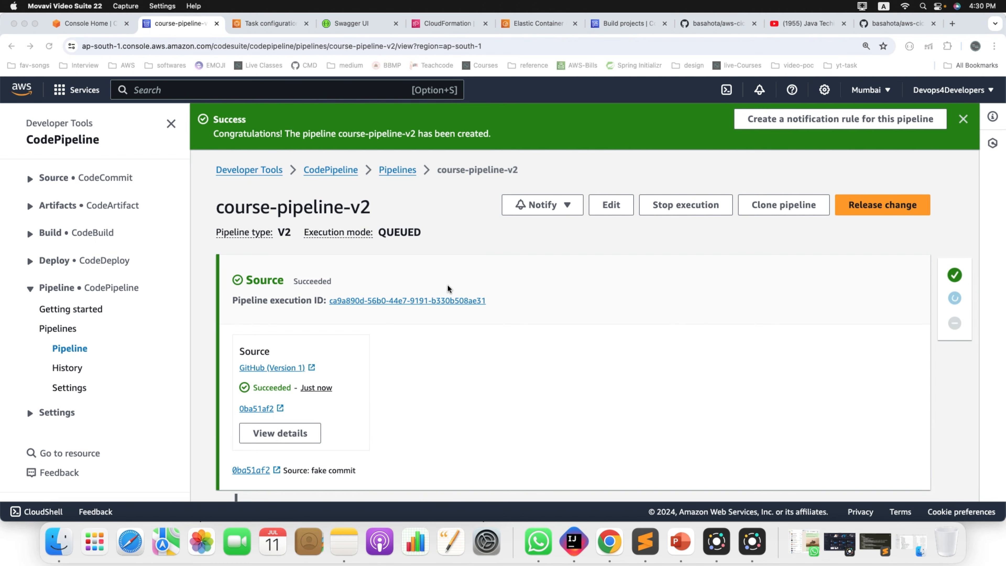
- Examine the execution progress of the new pipeline's Source and Build stages
scroll(447, 288, down, 2)
scroll(367, 329, down, 2)
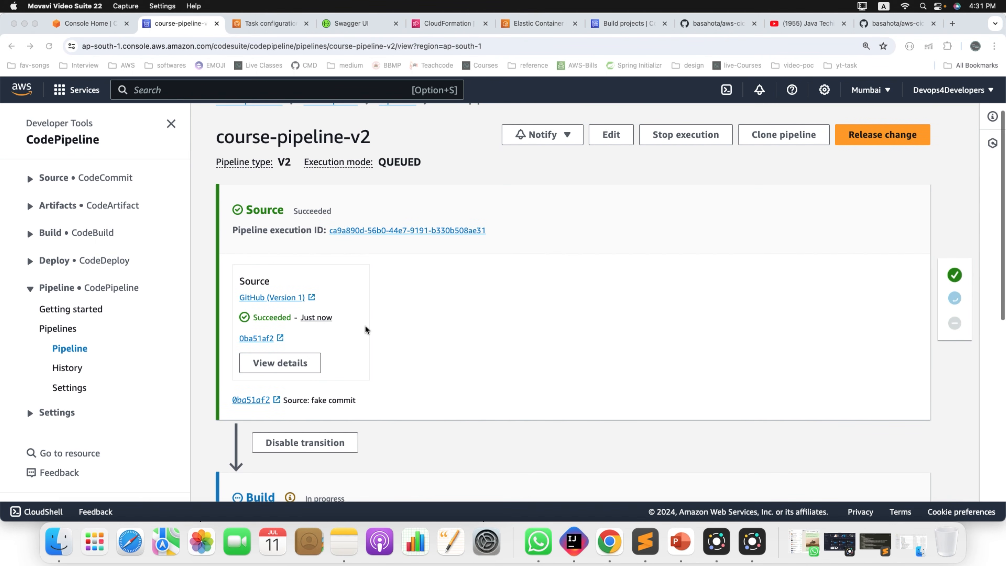
scroll(564, 303, down, 1)
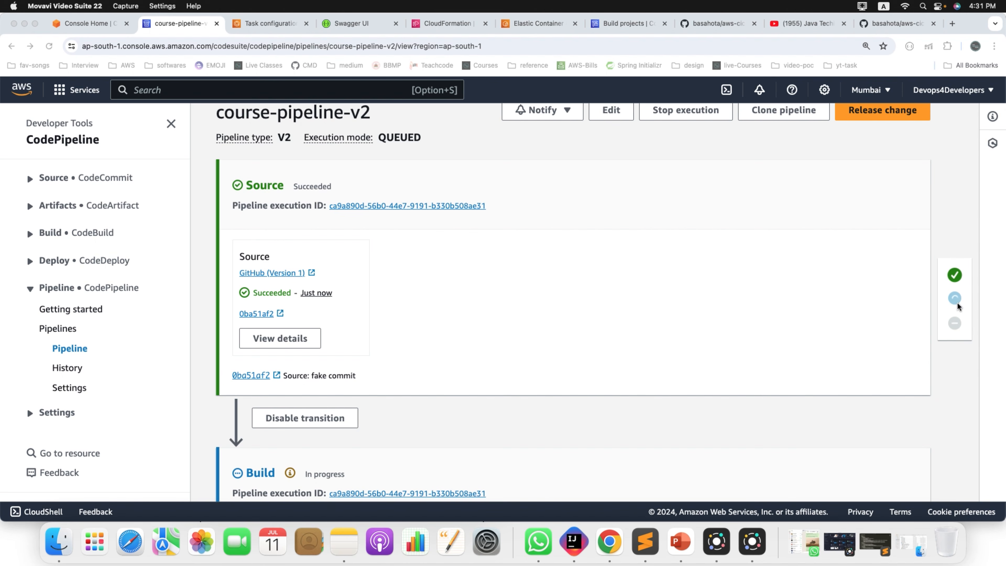
scroll(801, 342, down, 5)
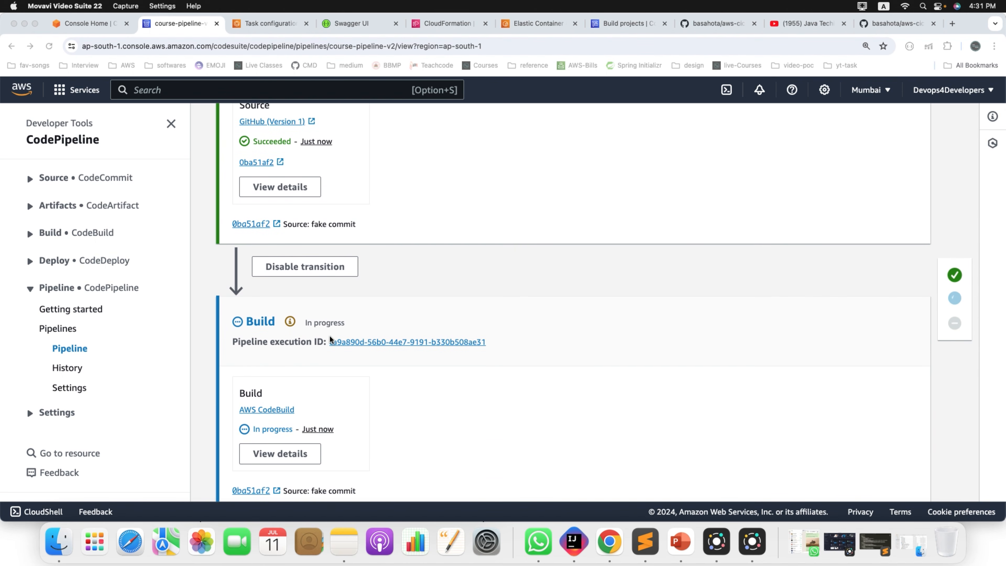
scroll(311, 338, down, 3)
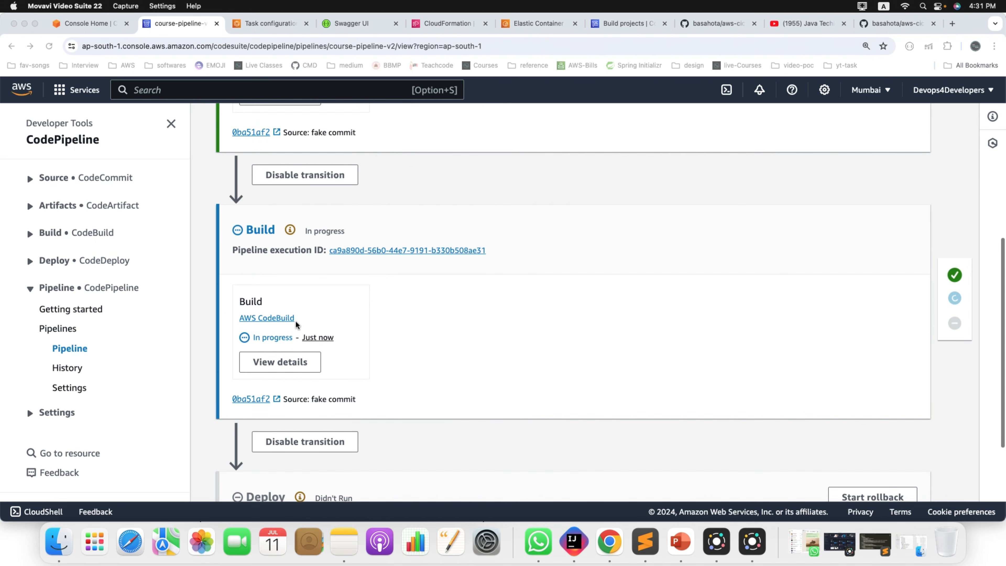
- Open the Build action's execution details, read through its logs, and close the details
click(312, 322)
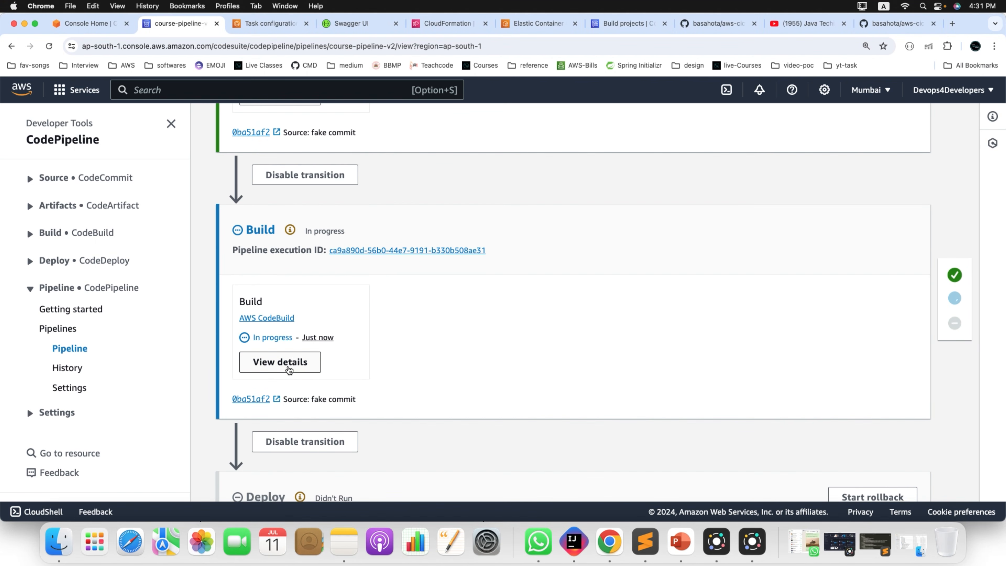
right_click(289, 367)
click(430, 339)
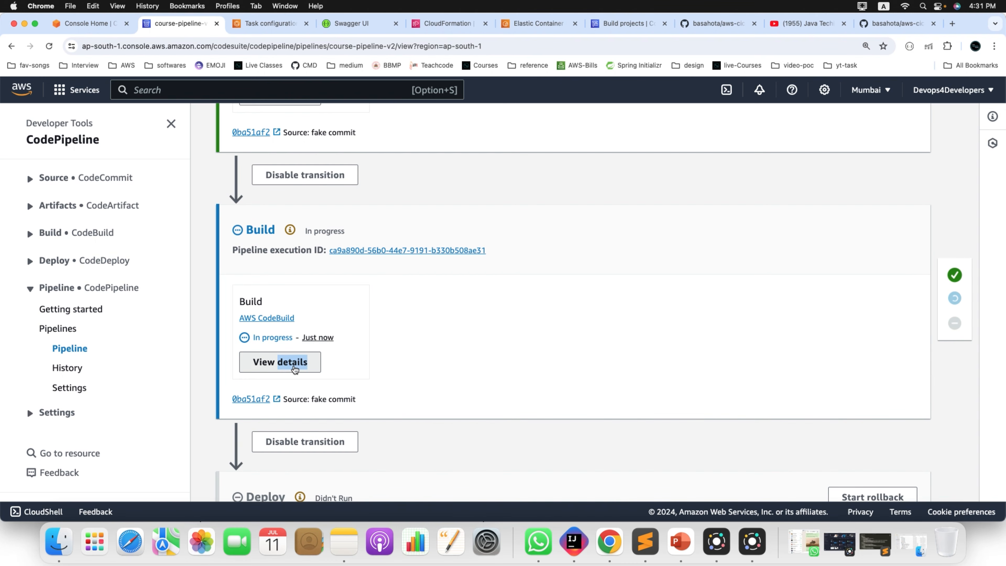
click(292, 362)
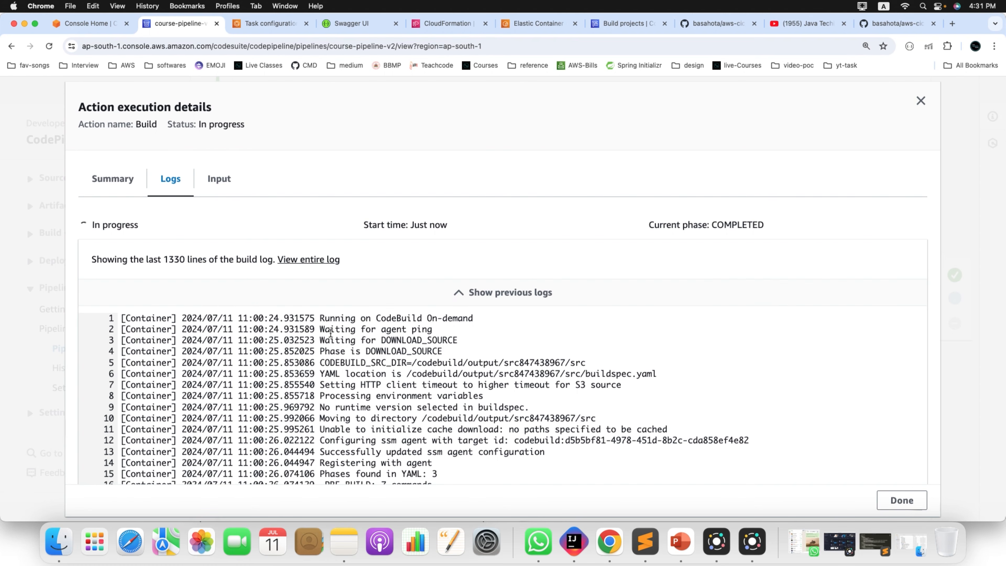
scroll(367, 371, down, 15)
scroll(367, 371, up, 15)
click(921, 101)
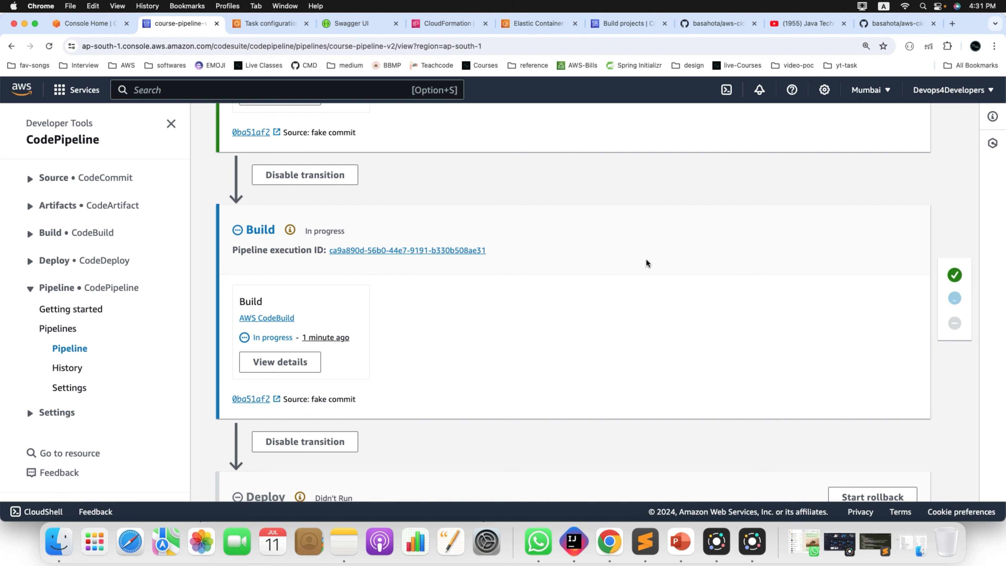
- Follow the pipeline from the Build stage to the Amazon ECS Deploy stage and check its progress
scroll(638, 342, down, 3)
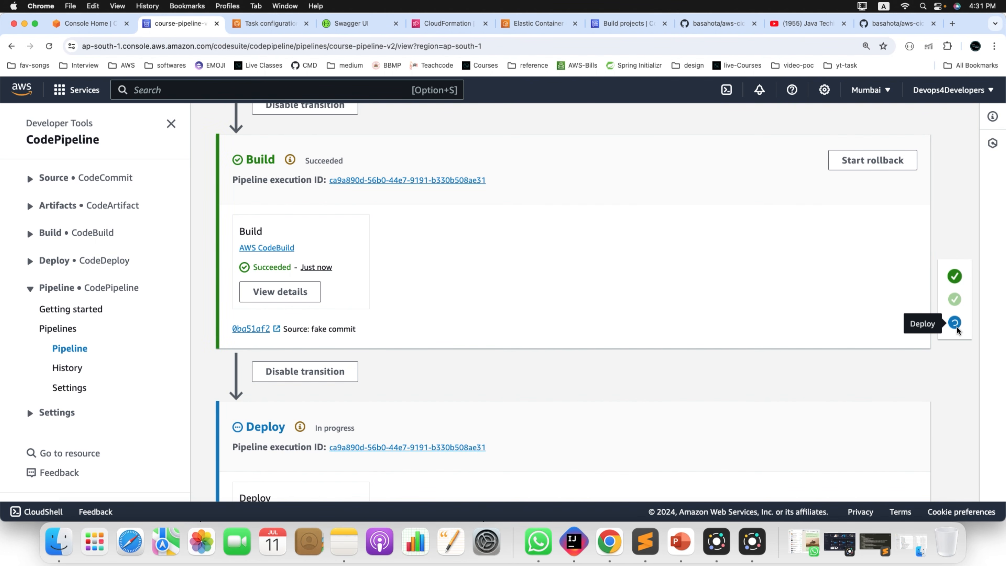
scroll(827, 342, down, 1)
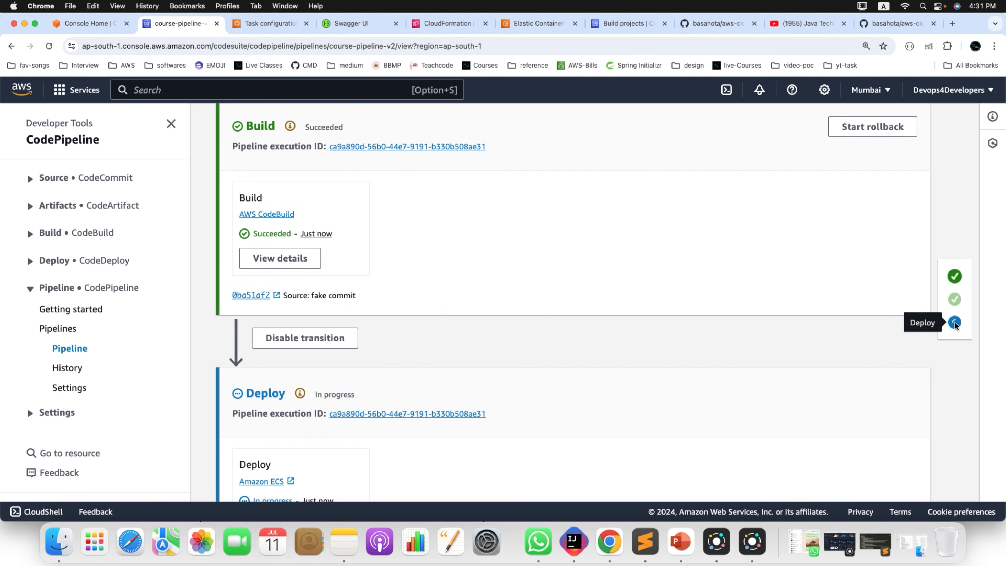
scroll(743, 349, down, 3)
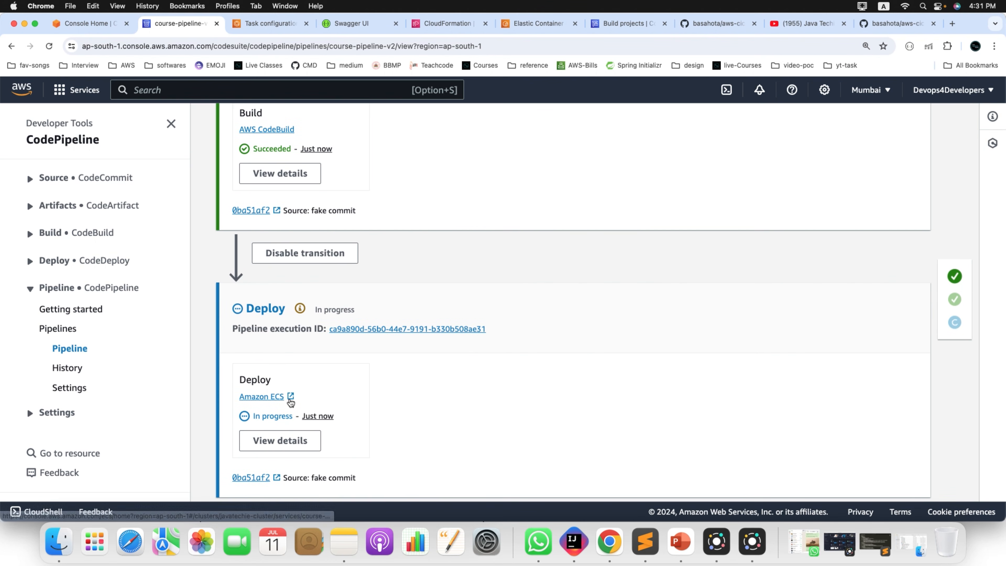
scroll(386, 407, down, 1)
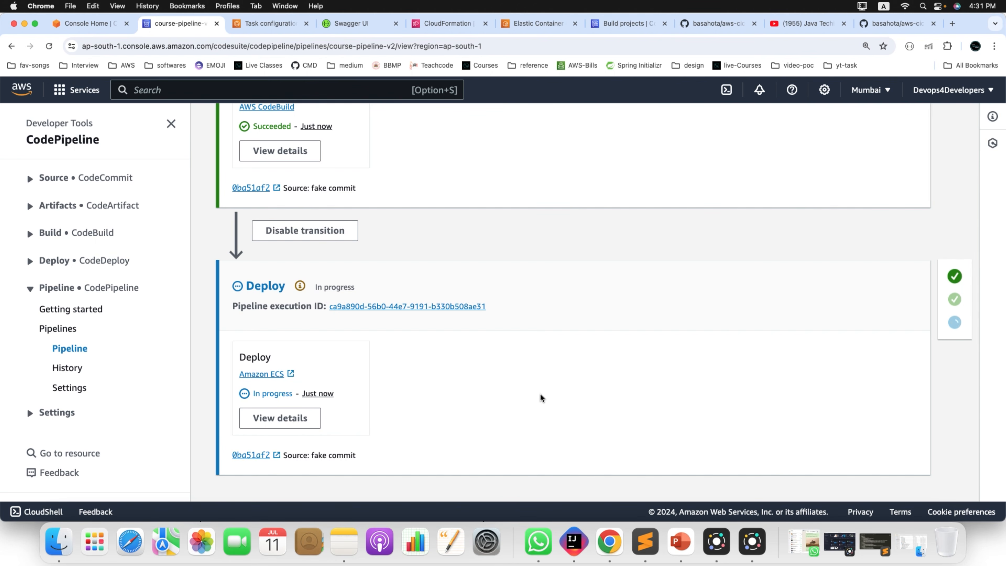
- Switch to IntelliJ IDEA, highlight the commented-out health check endpoint in CourseController.java, and return to Chrome
click(574, 542)
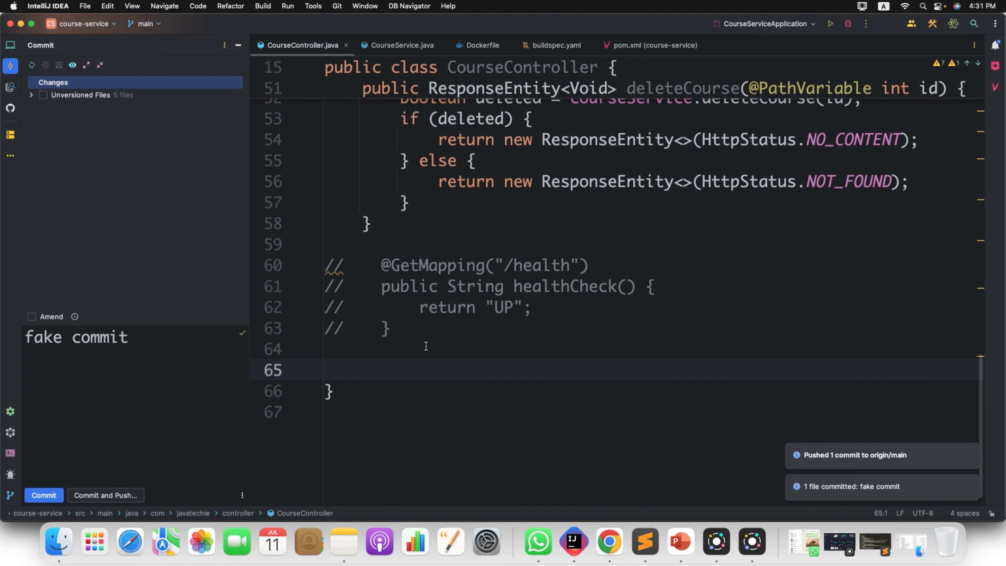
drag(398, 333, 282, 271)
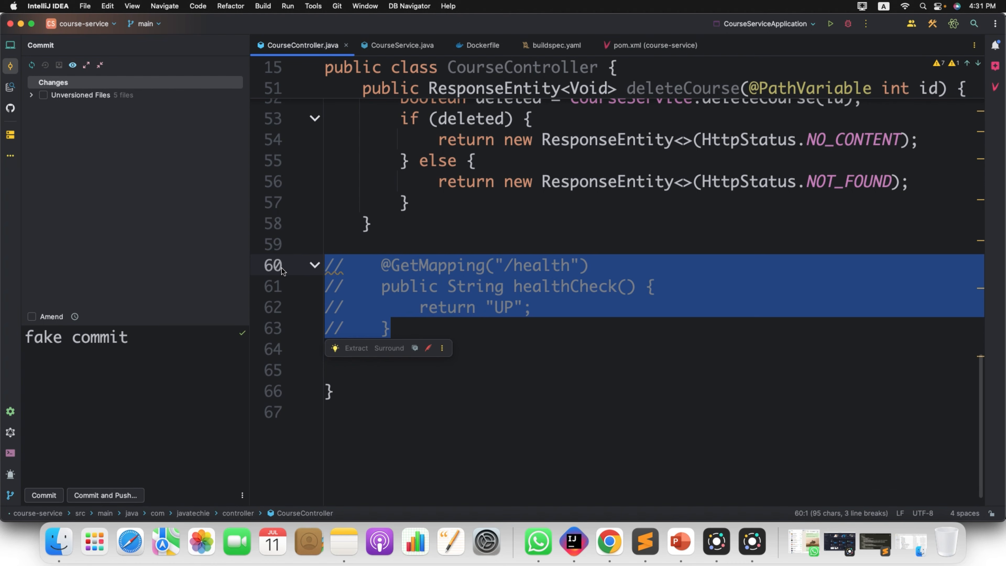
click(609, 541)
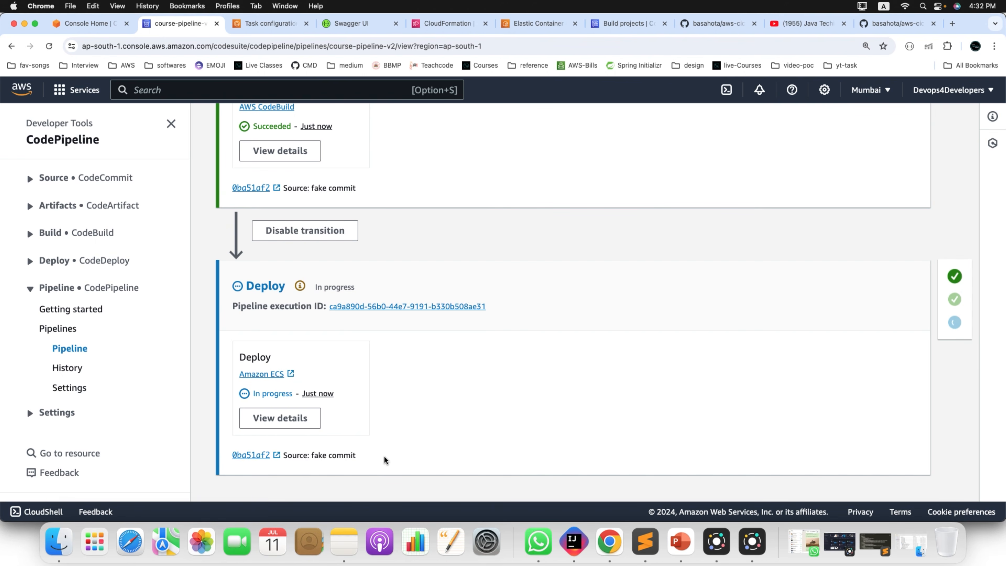
- Highlight the Deploy stage's commit message and open the Deploy action's execution details to view its input
drag(358, 458, 312, 458)
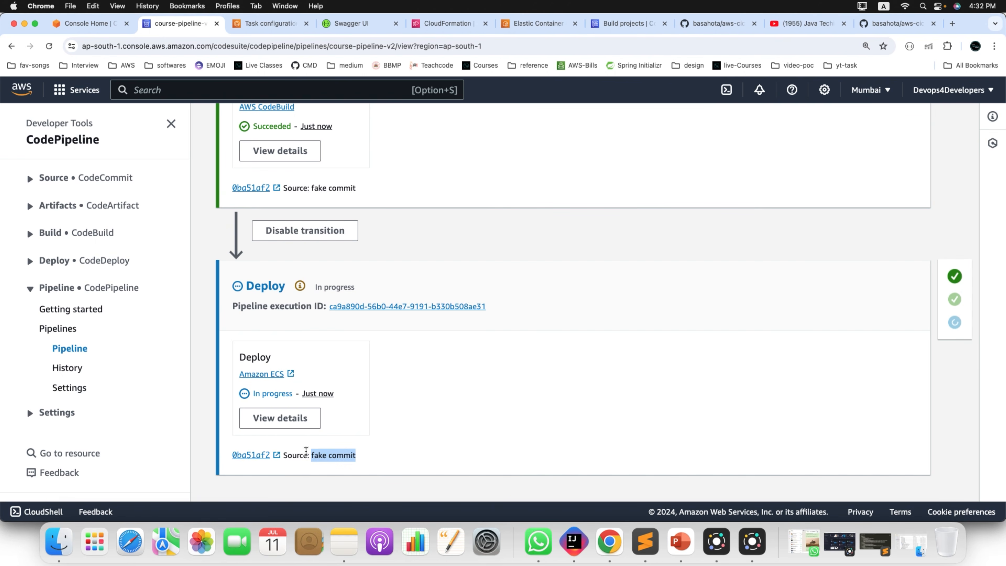
right_click(286, 428)
click(475, 391)
click(292, 419)
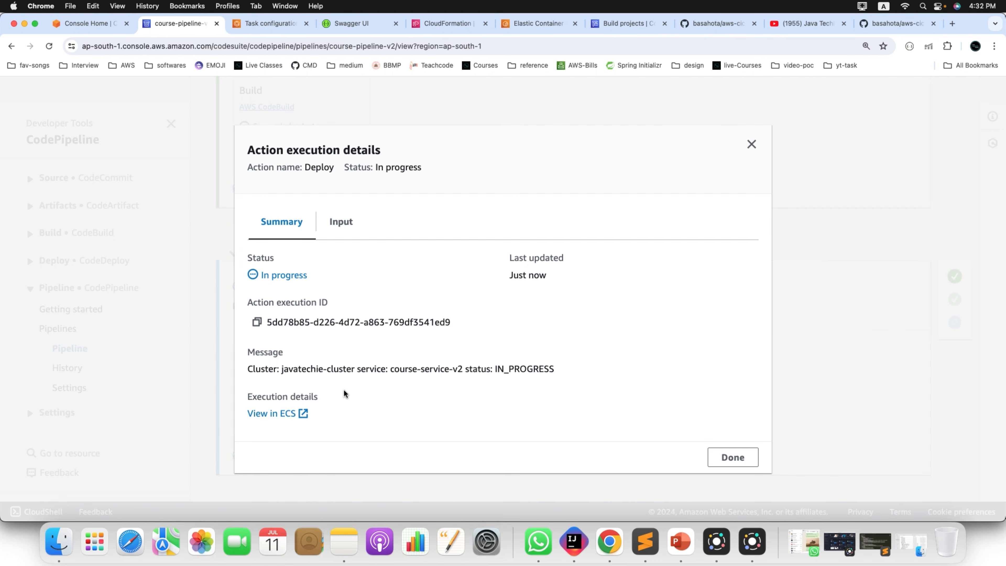
click(342, 222)
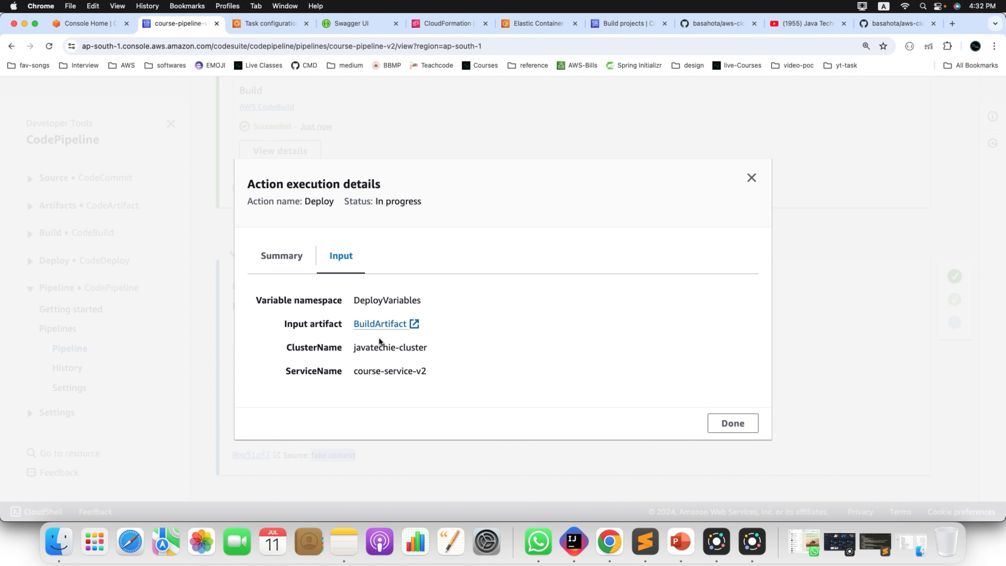
- Check the Deploy action's execution summary, close the details, and open the Deploy stage's Amazon ECS link in a new tab
click(282, 257)
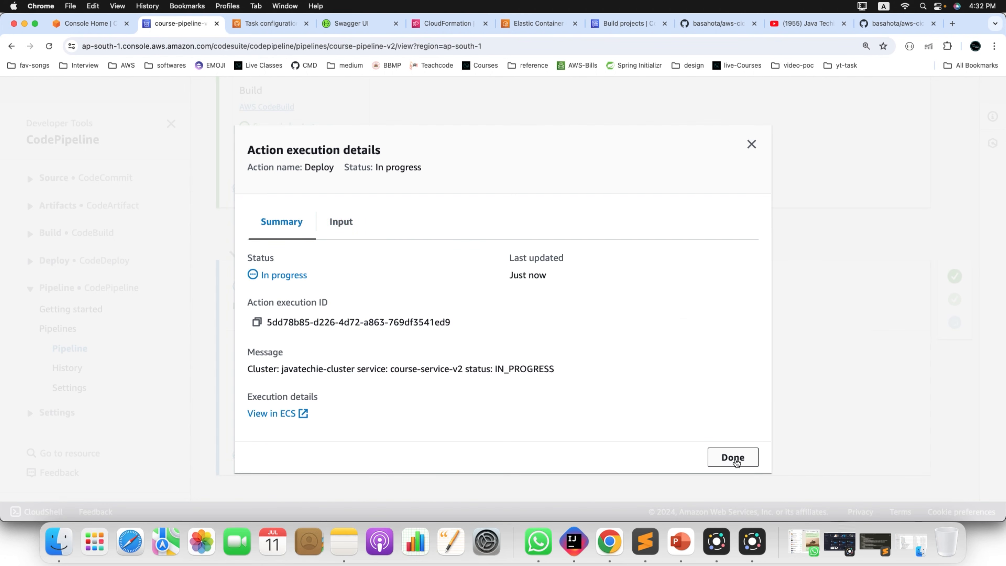
click(733, 458)
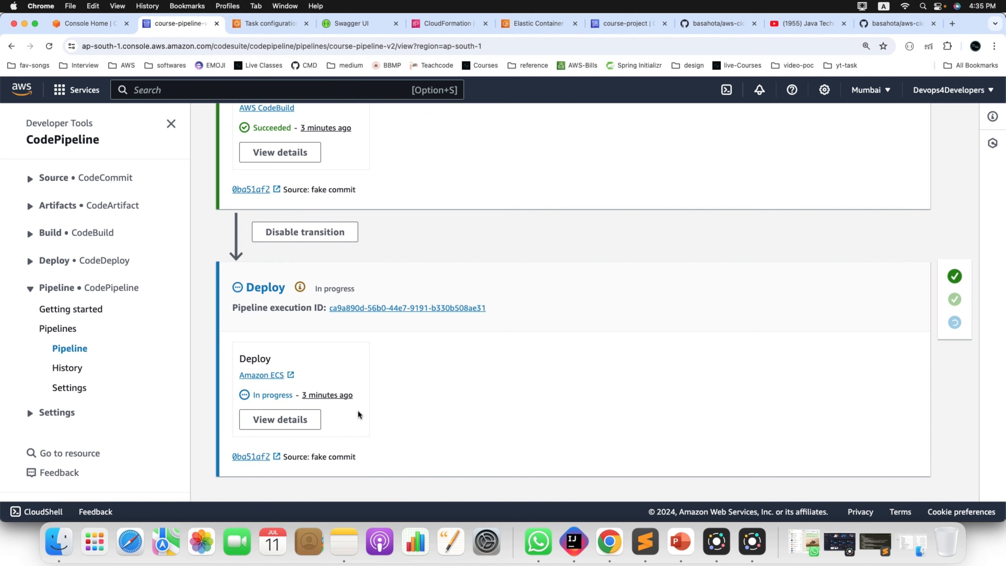
right_click(282, 376)
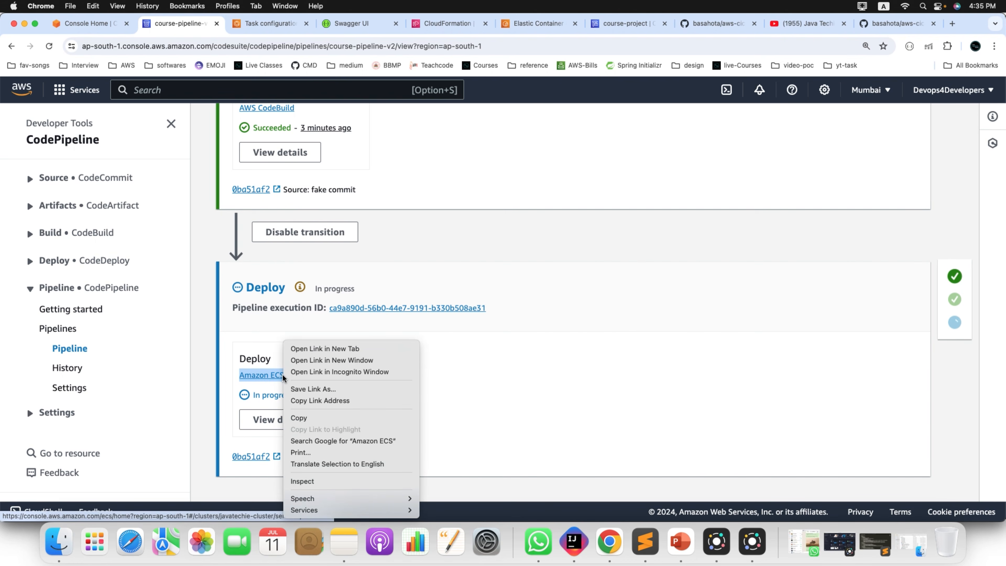
click(325, 349)
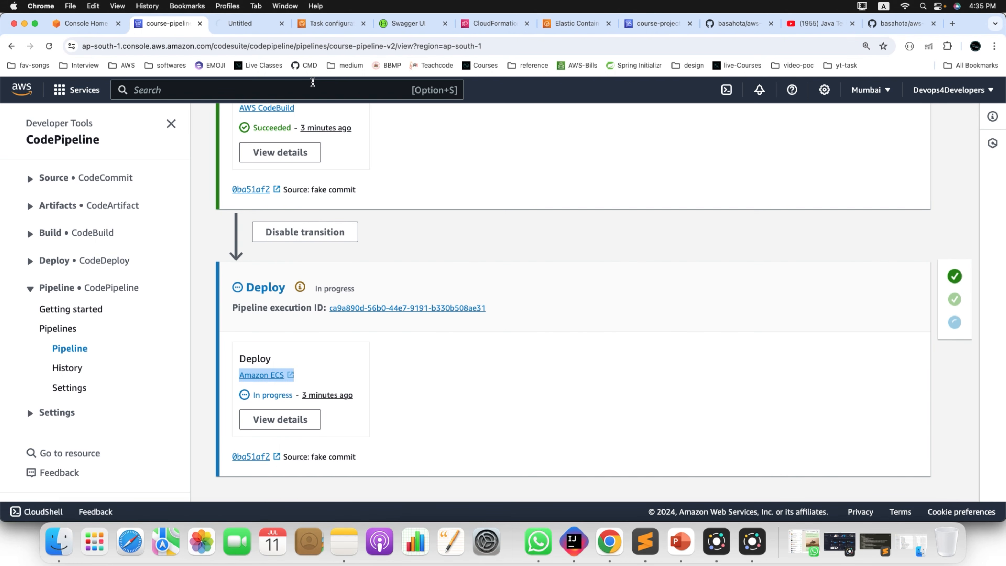
click(254, 24)
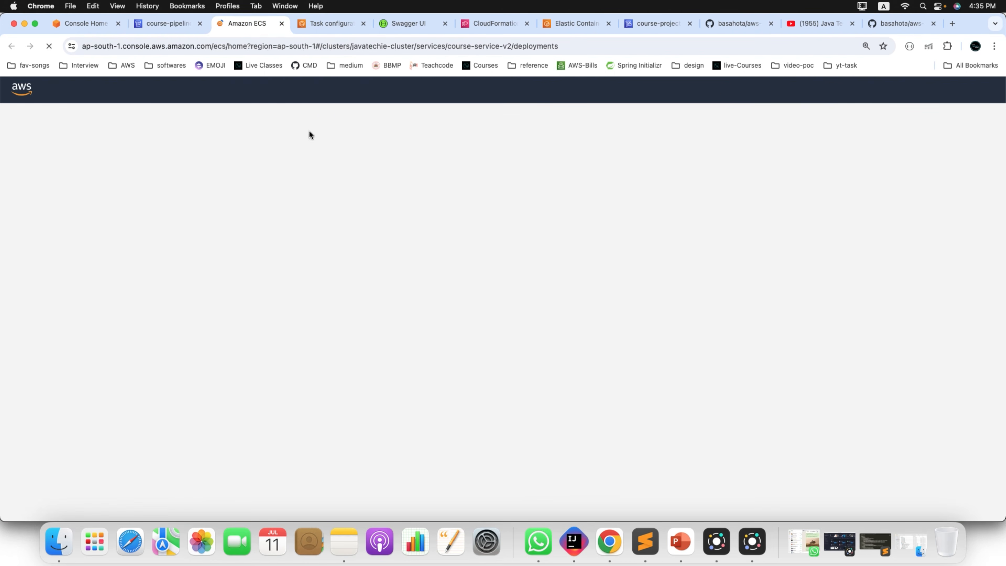
- Open the logs of the course-service-v2 service and look through the log entries
click(394, 200)
scroll(677, 381, down, 2)
scroll(676, 381, down, 3)
scroll(676, 382, up, 5)
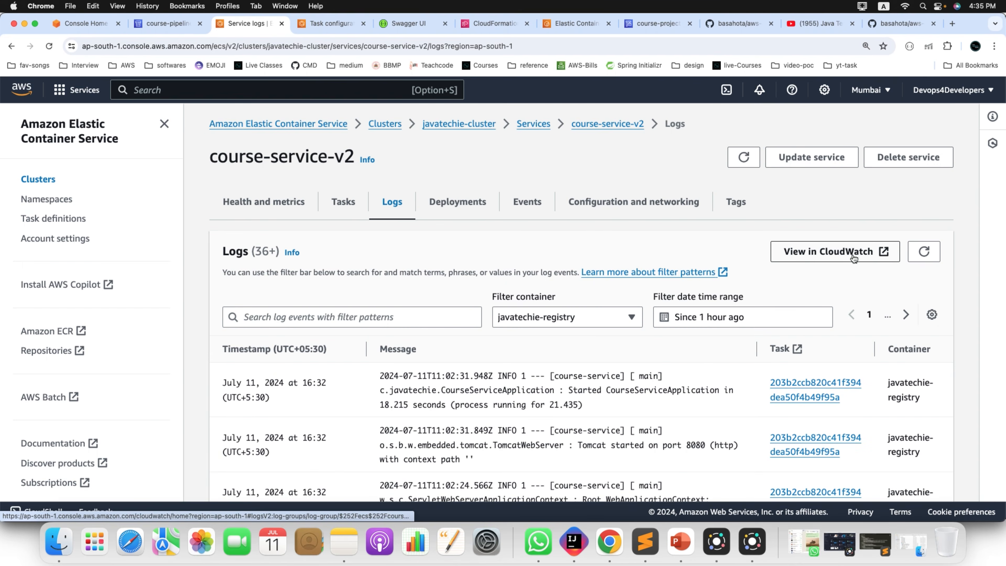
- View the service logs in CloudWatch, browse the /ecs/course-task log events, and close the CloudWatch and service logs tabs
click(886, 254)
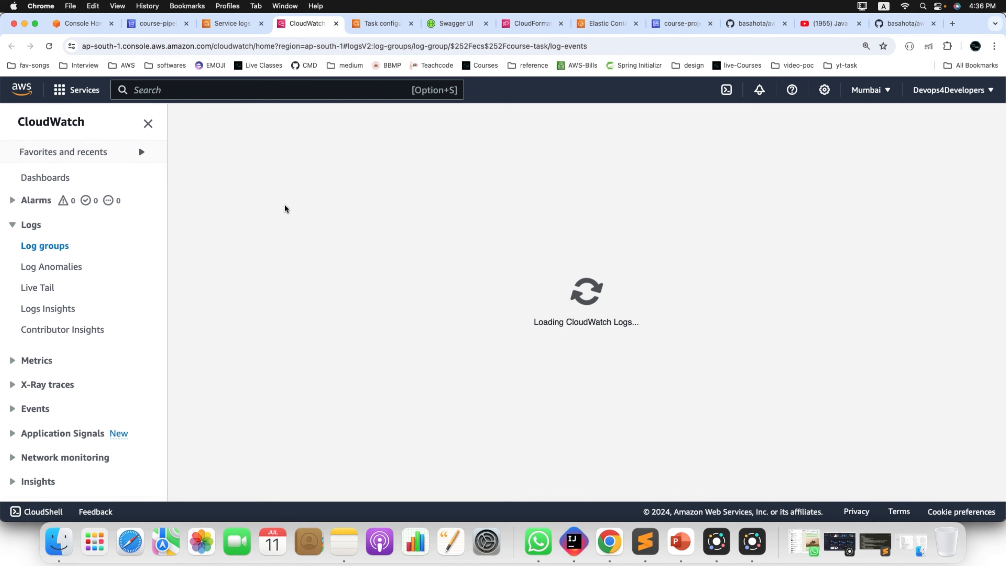
scroll(358, 331, down, 3)
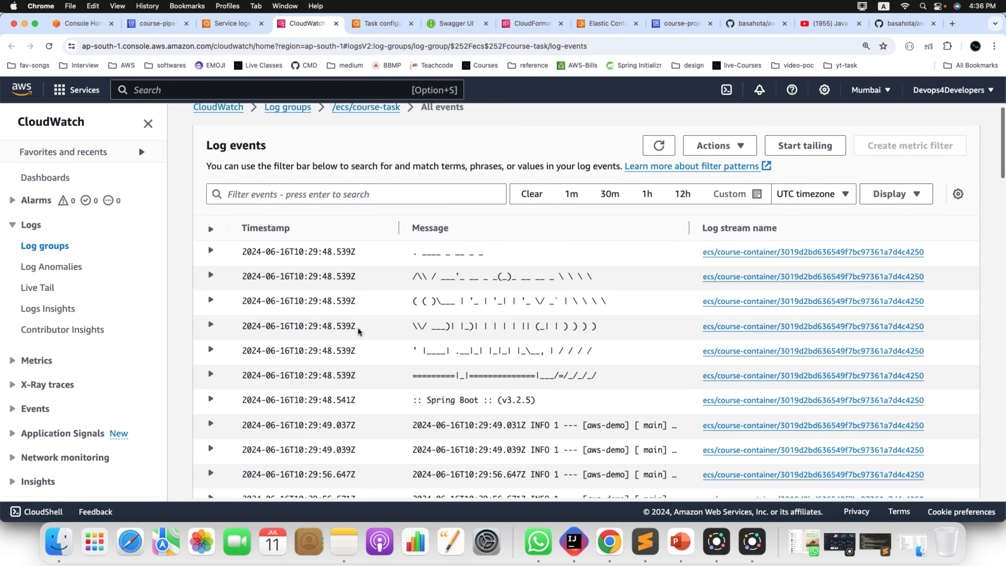
scroll(359, 331, down, 1)
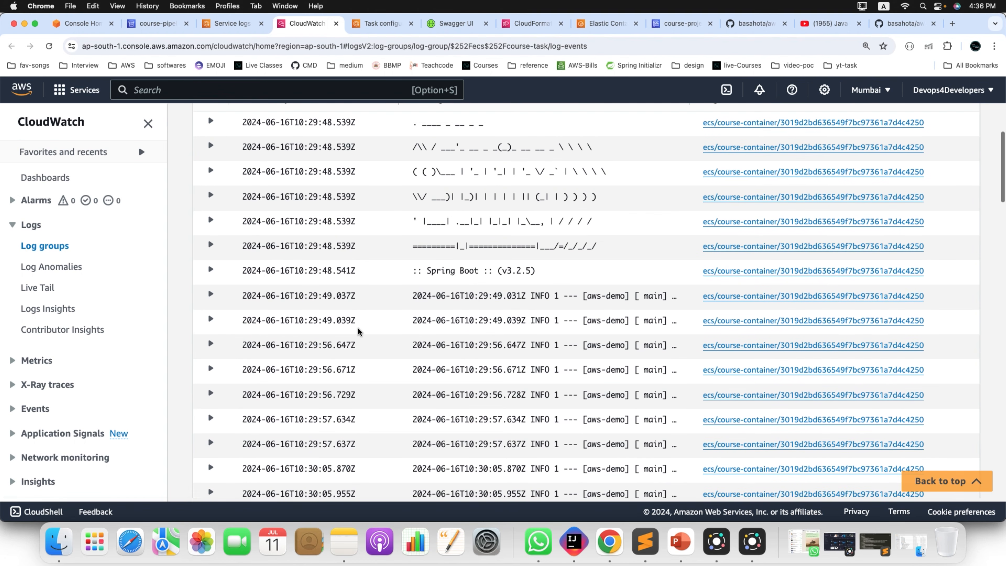
scroll(359, 331, down, 15)
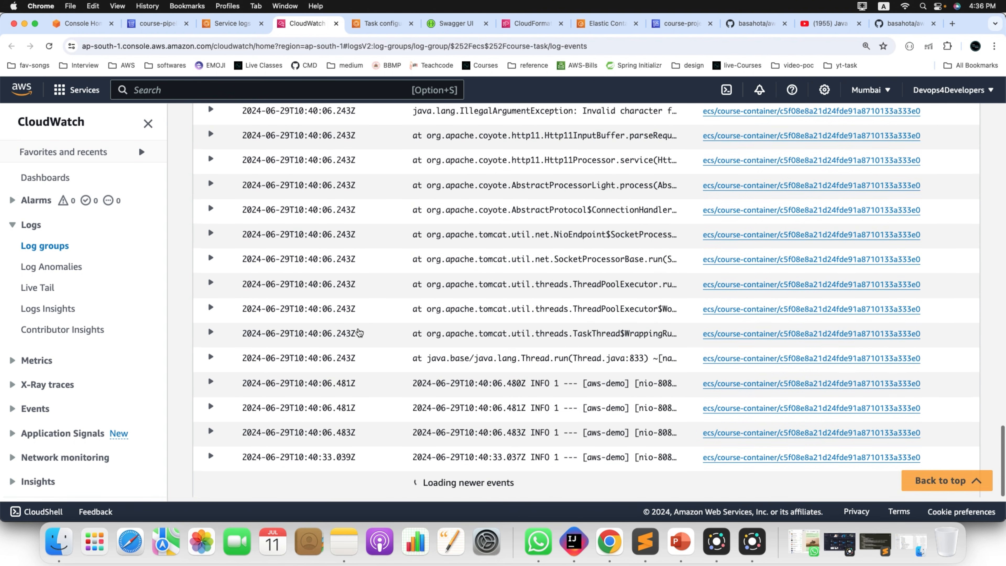
scroll(358, 333, down, 20)
scroll(358, 332, up, 20)
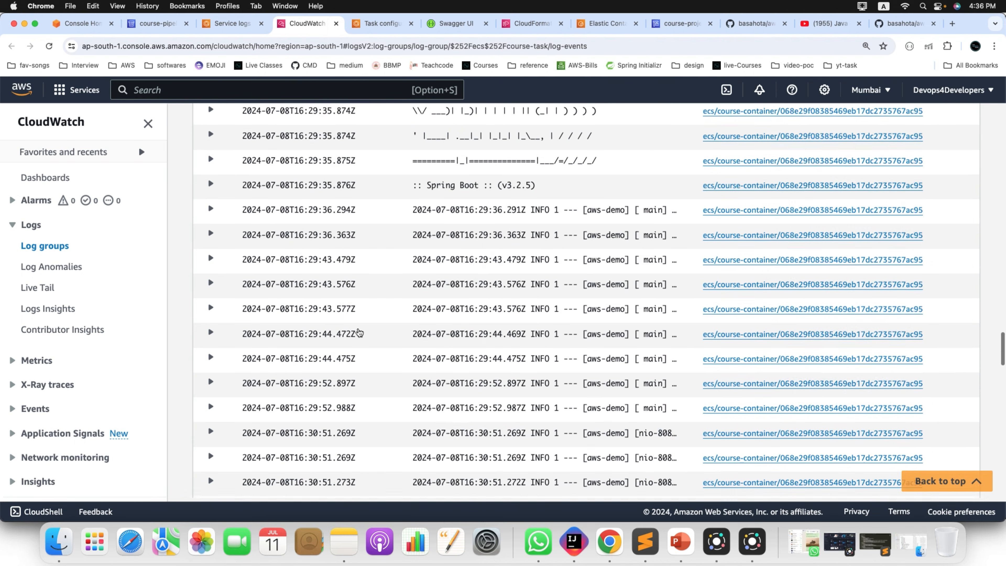
click(337, 24)
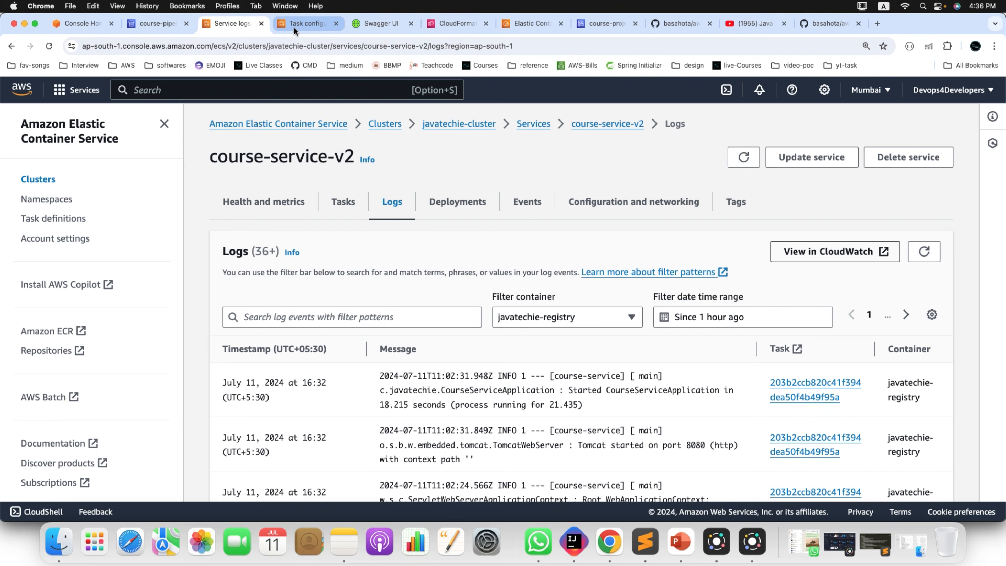
click(261, 24)
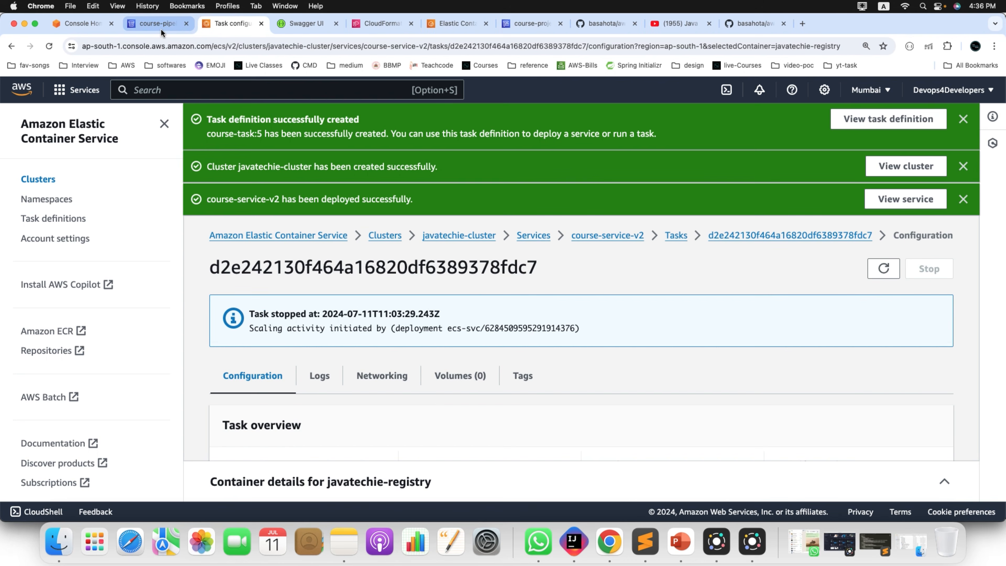
- Look over the old task's configuration, return to course-pipeline-v2, and review its stages from Source to Deploy
scroll(503, 265, down, 10)
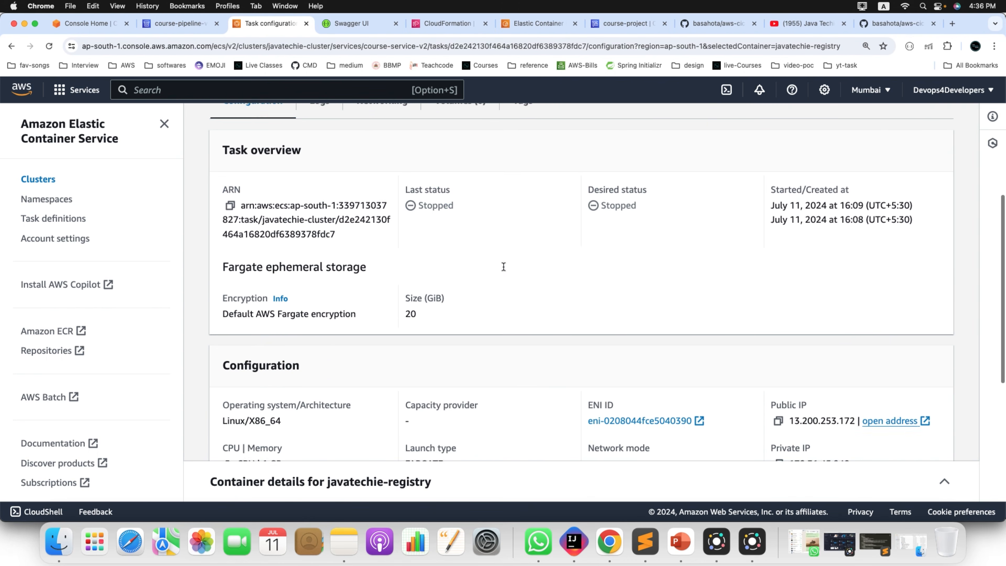
scroll(503, 269, down, 2)
click(176, 24)
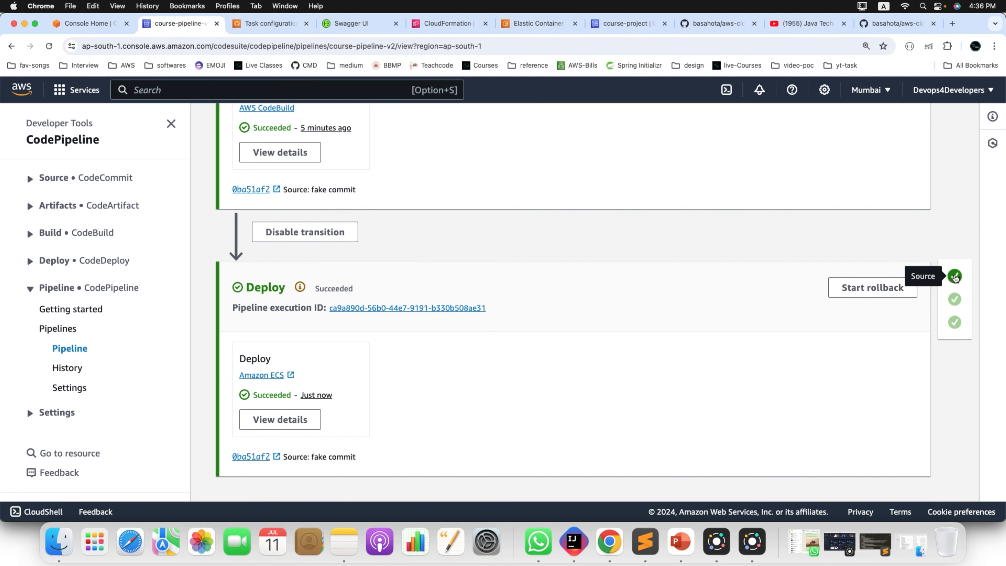
click(955, 276)
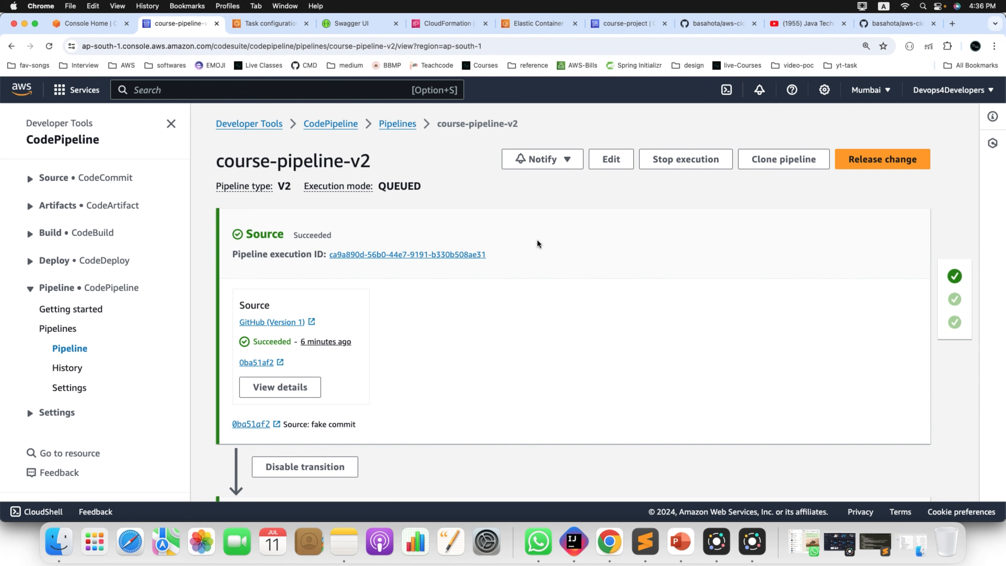
scroll(444, 342, down, 6)
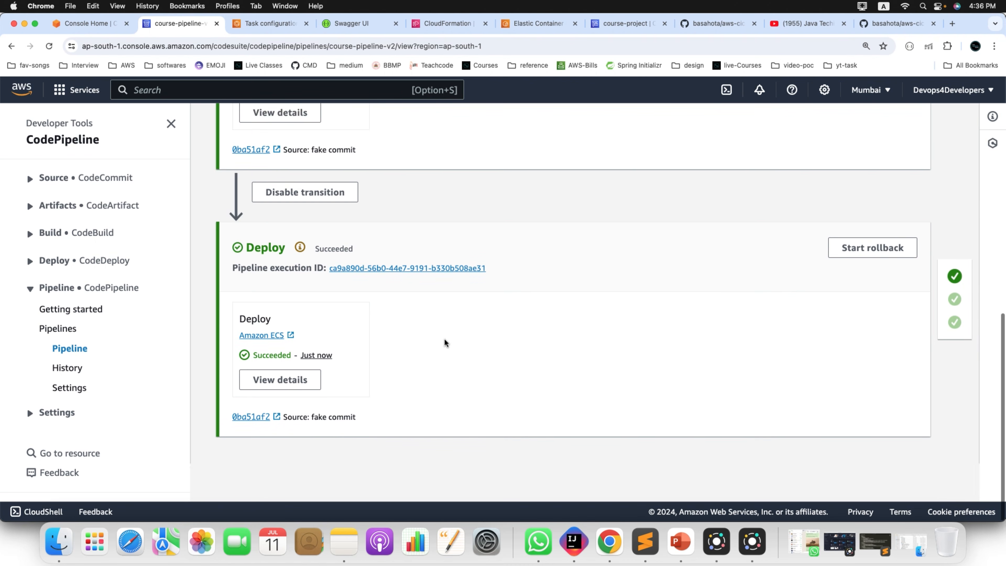
- Open course-service-v2 from the Deploy stage, close the old task's tab, and view the running task's network configuration
click(274, 376)
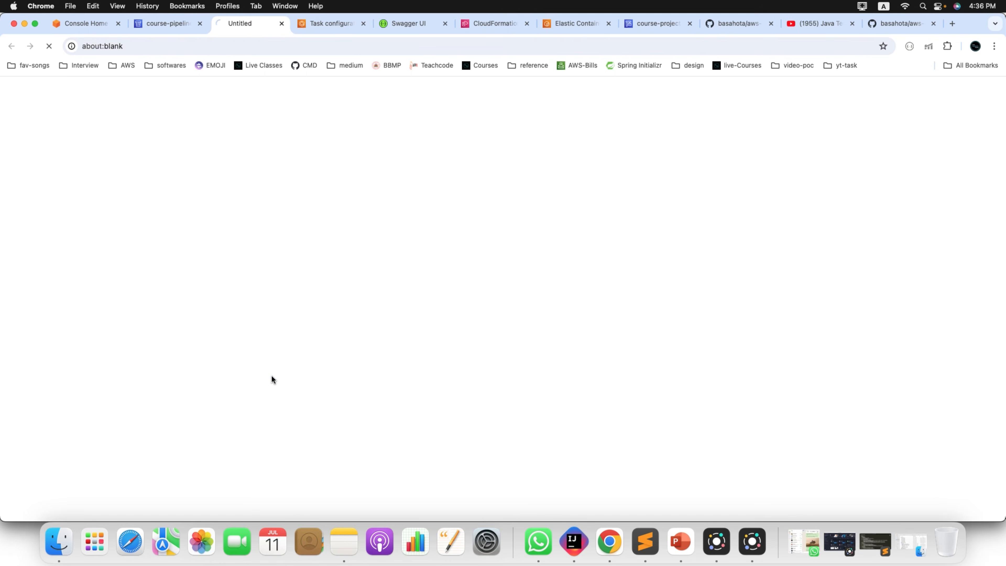
click(364, 24)
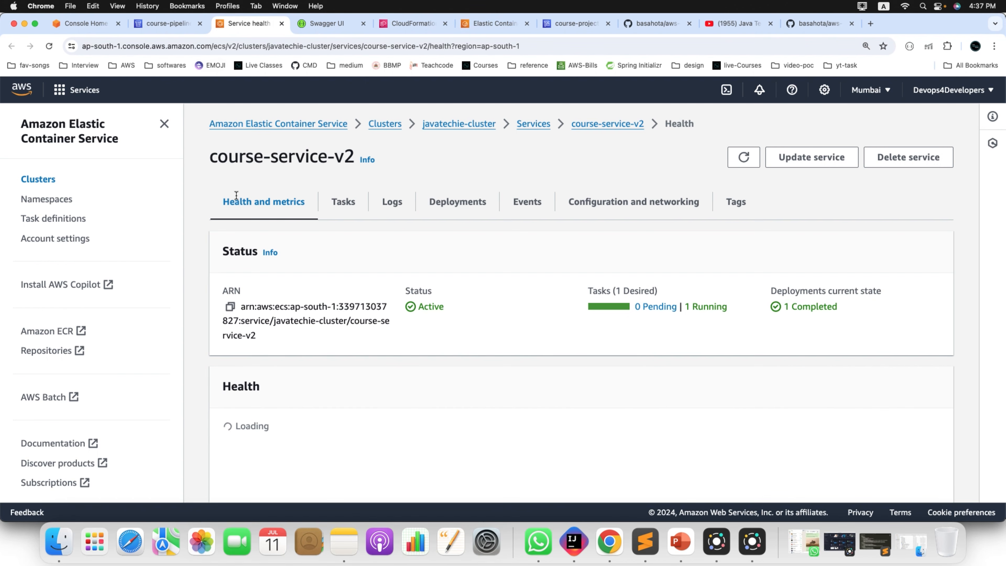
click(342, 208)
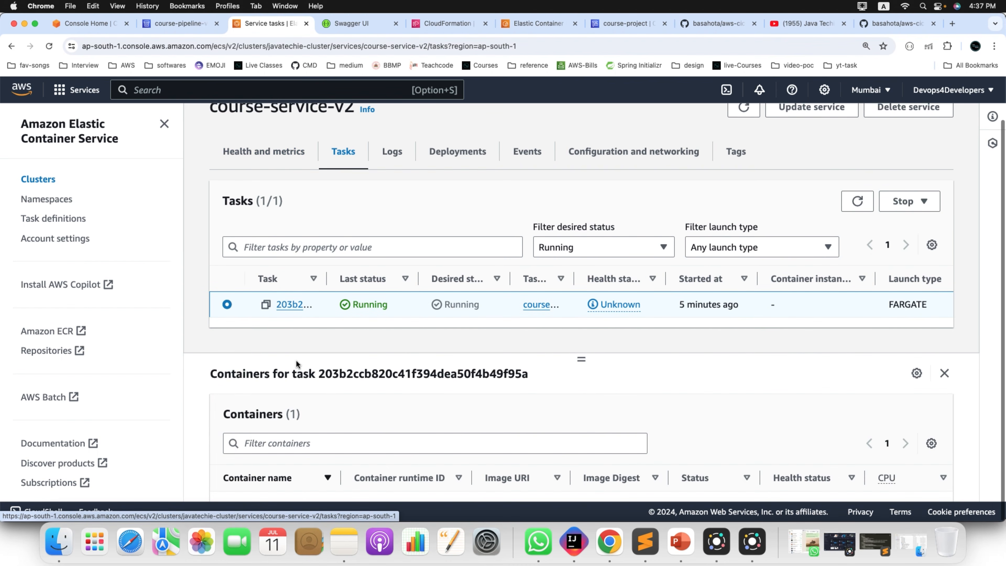
click(291, 309)
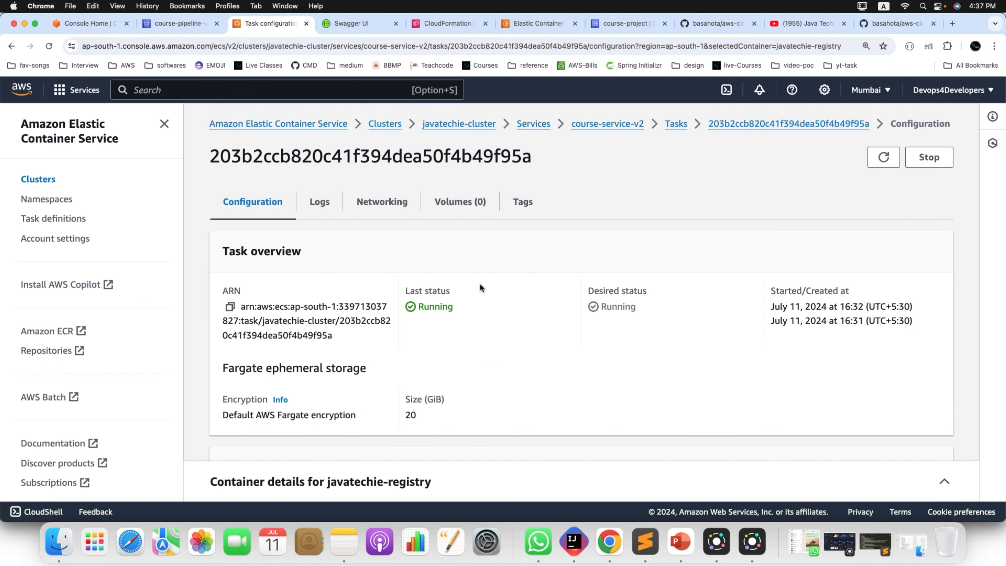
scroll(479, 283, down, 5)
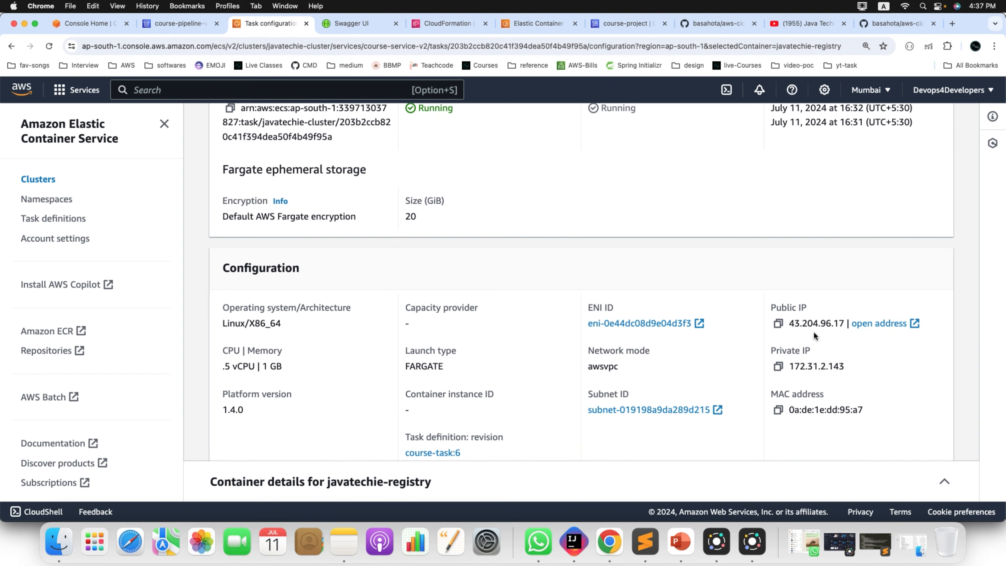
- Open the running task's public IP address at :8080/swagger-ui/index.html and review the course-controller endpoints
click(882, 327)
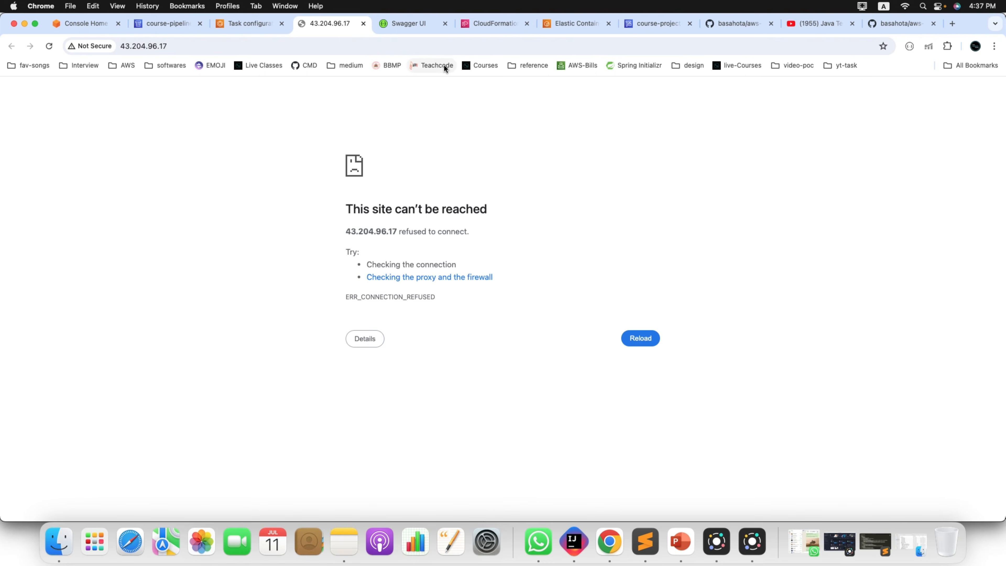
click(394, 27)
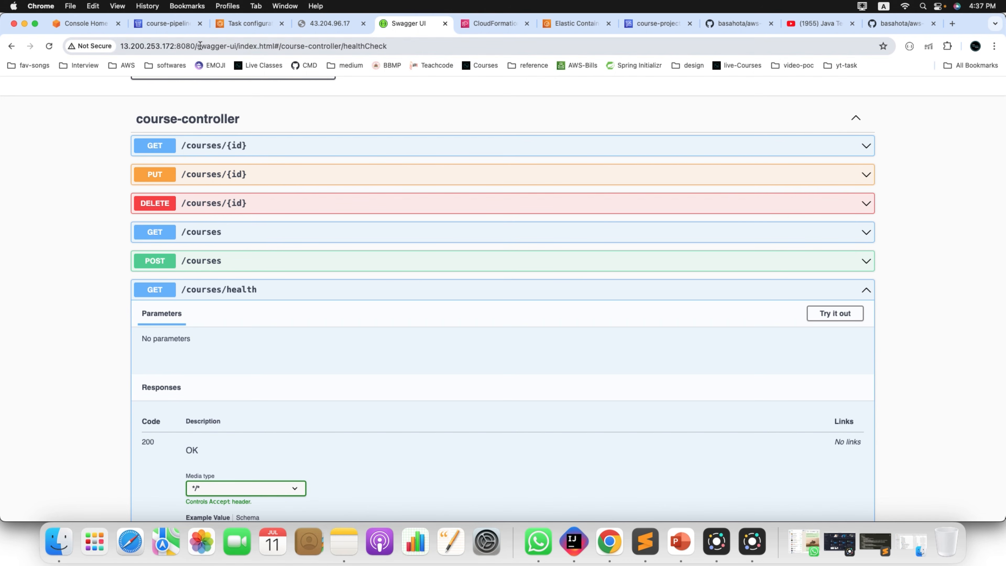
drag(194, 46, 272, 46)
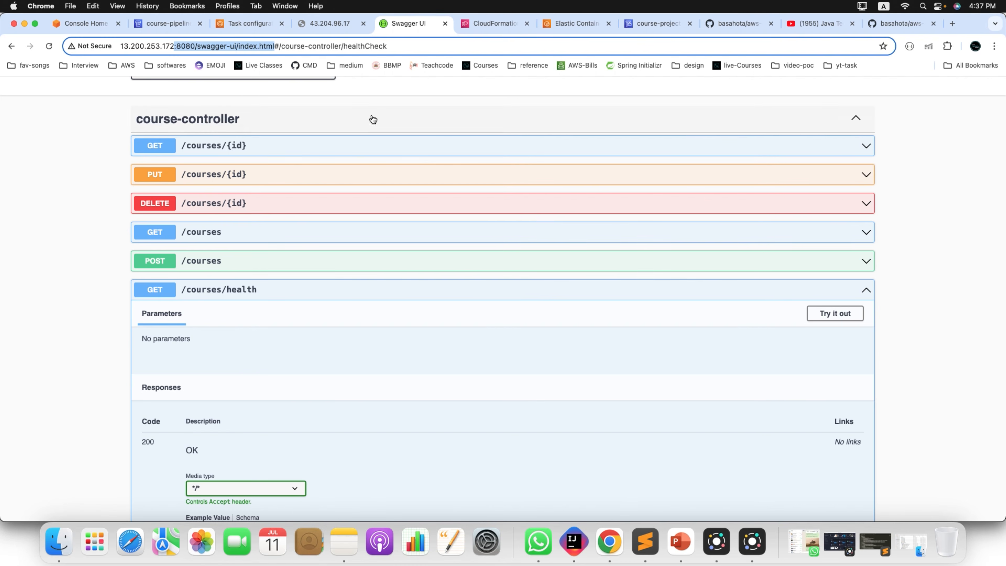
click(331, 24)
click(294, 44)
click(294, 45)
text(:8080/swagger-ui/index.html)
key(Return)
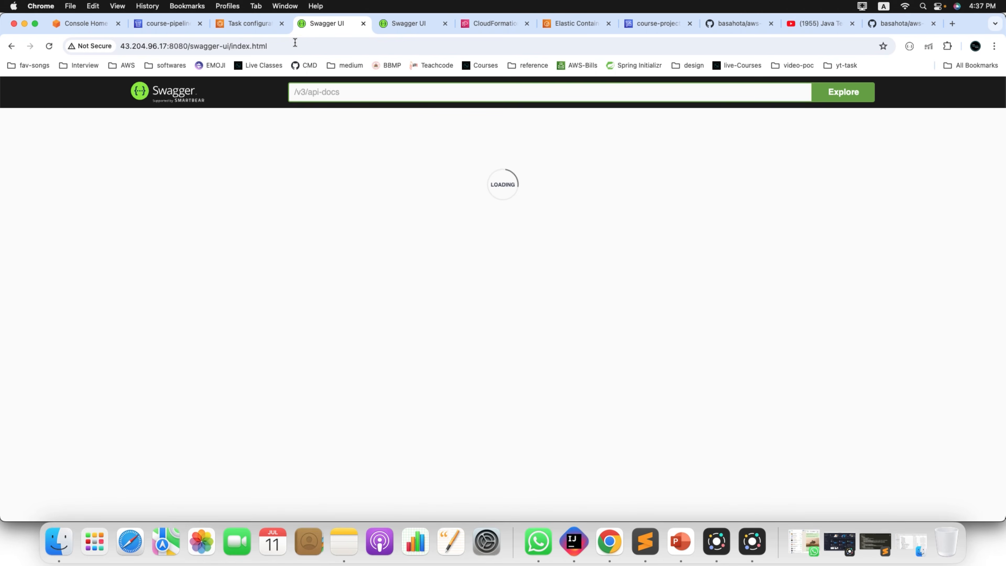
scroll(383, 356, down, 1)
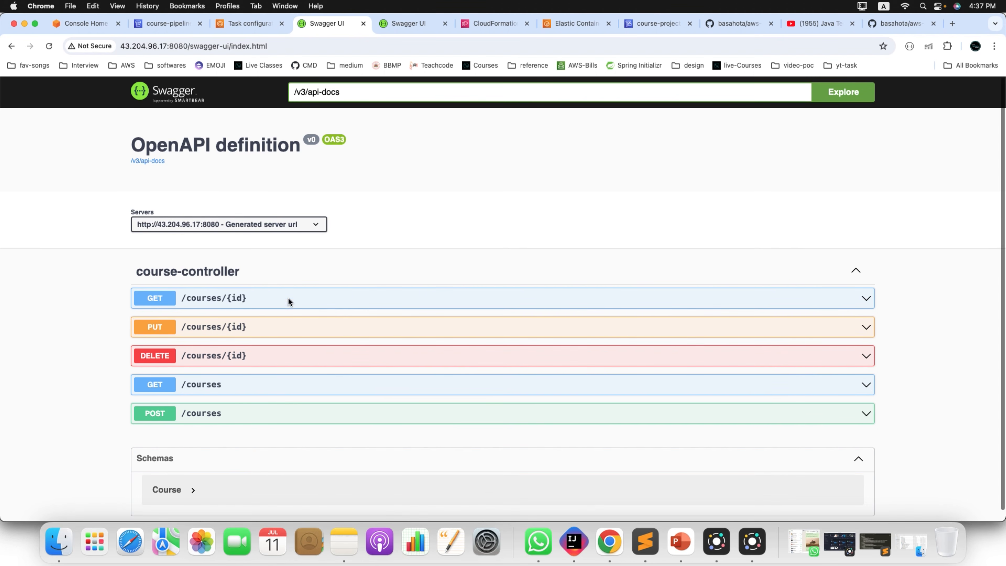
scroll(358, 293, down, 1)
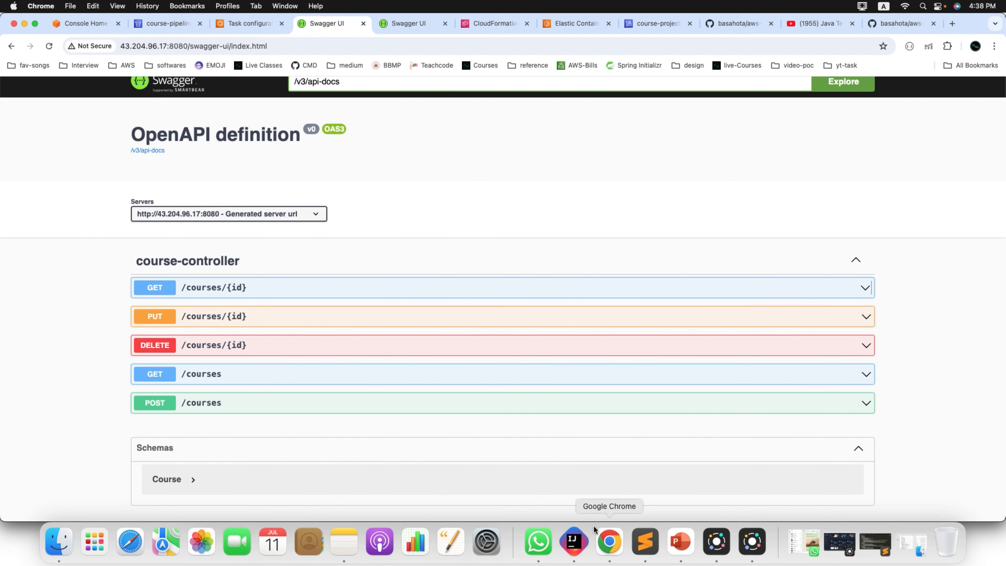
- Switch to IntelliJ IDEA and undo the commenting-out of the /health endpoint in CourseController.java
click(579, 554)
click(564, 406)
key(super+z)
key(super+z)
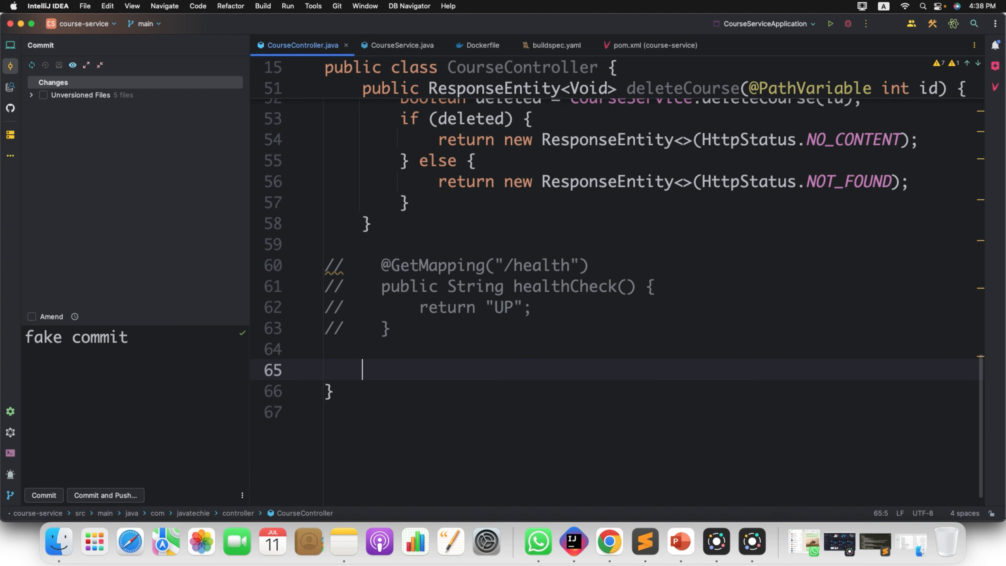
key(super+z)
key(super+z)
key(super+z)
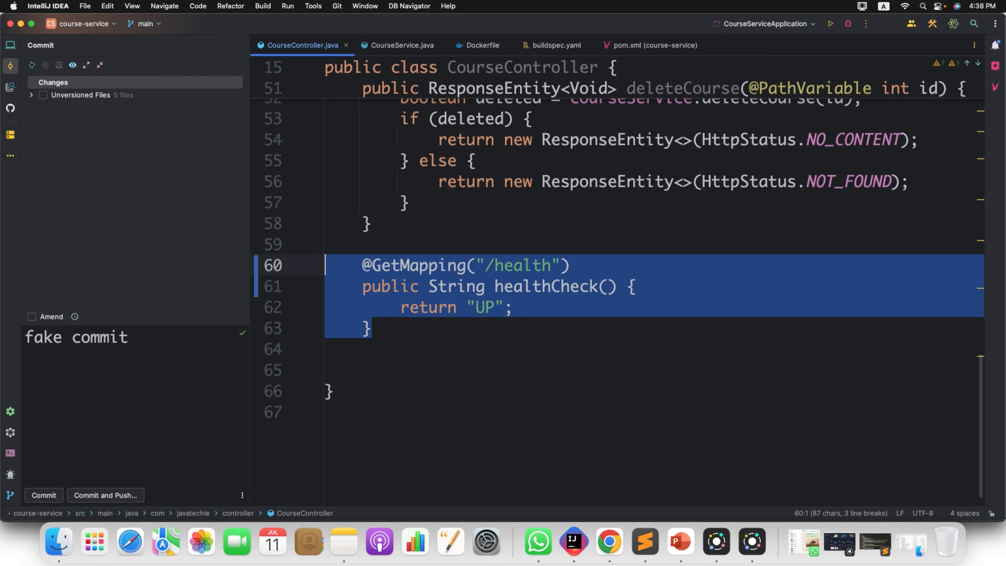
- Duplicate the healthCheck endpoint method below the original, separated by blank lines
click(410, 325)
key(Return)
key(Return)
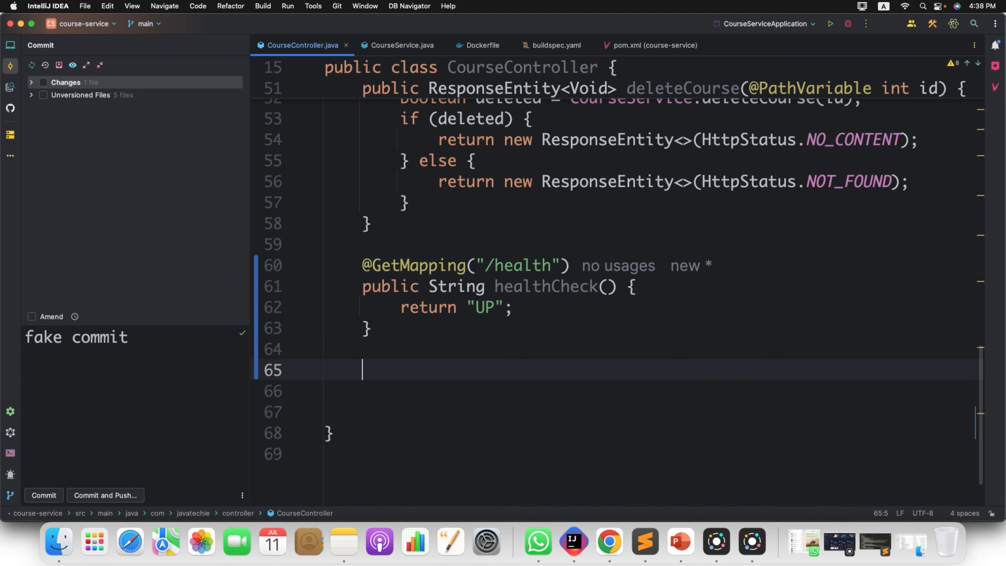
drag(382, 337, 322, 261)
key(super+c)
click(371, 391)
key(super+v)
double_click(513, 392)
text(test)
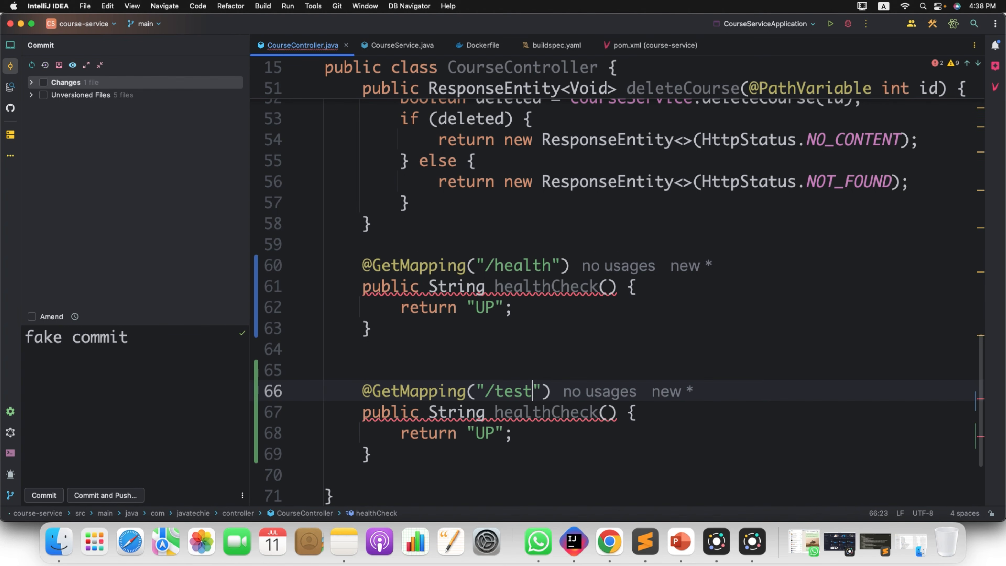
double_click(555, 408)
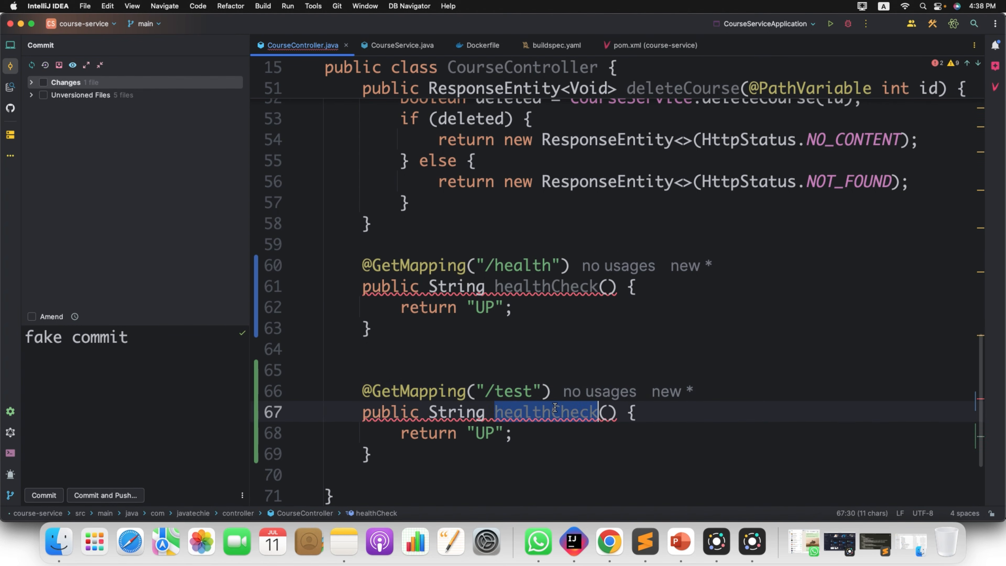
- Set the duplicated endpoint's mapping path to /welcome and rename its method to greetings
double_click(537, 392)
text(welco)
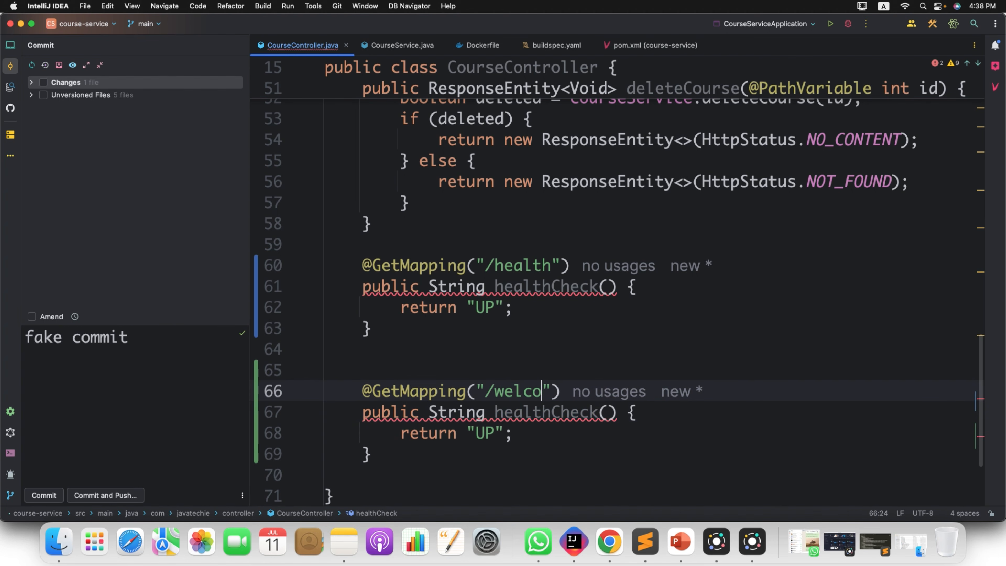
text(me)
double_click(546, 412)
text(greetings)
- Change the greetings method's return text to "Hello Techie , AWS CICD Example working fine !"
double_click(484, 433)
text(Hello Techie , AWS CICD Example workin)
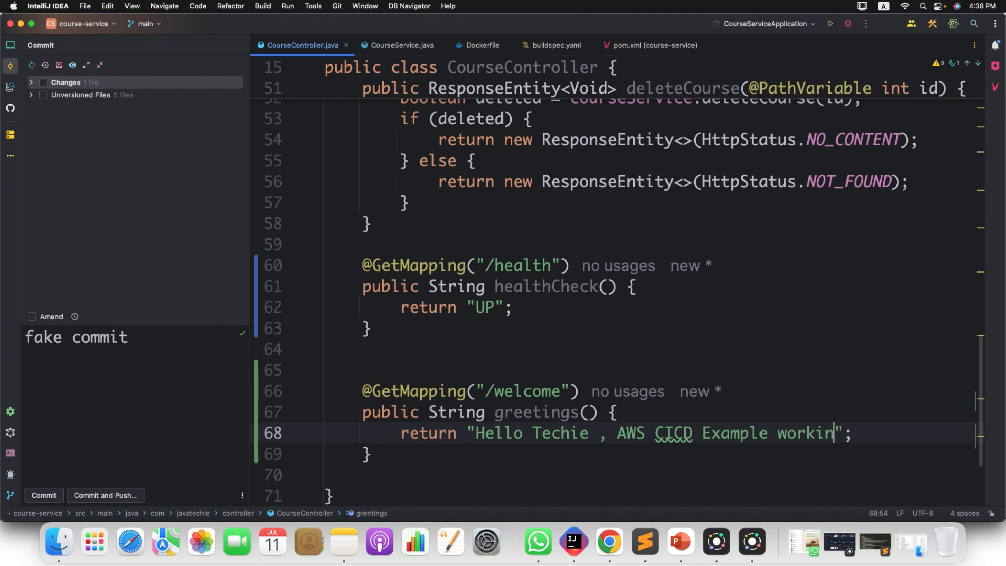
text(g fine !)
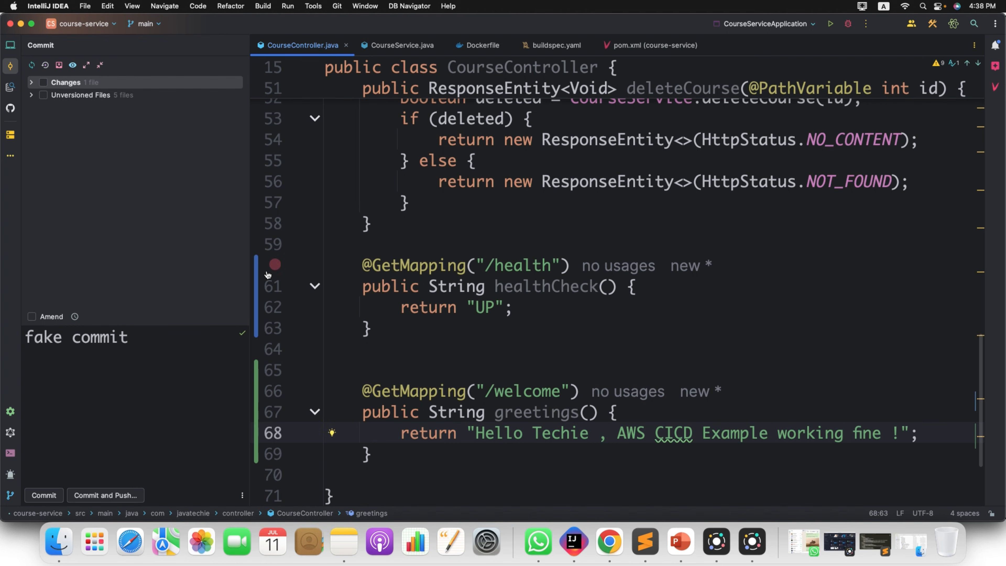
- Expand the list of changed files and replace the commit message with "new endpoint added"
click(31, 82)
click(131, 345)
drag(50, 328, 17, 327)
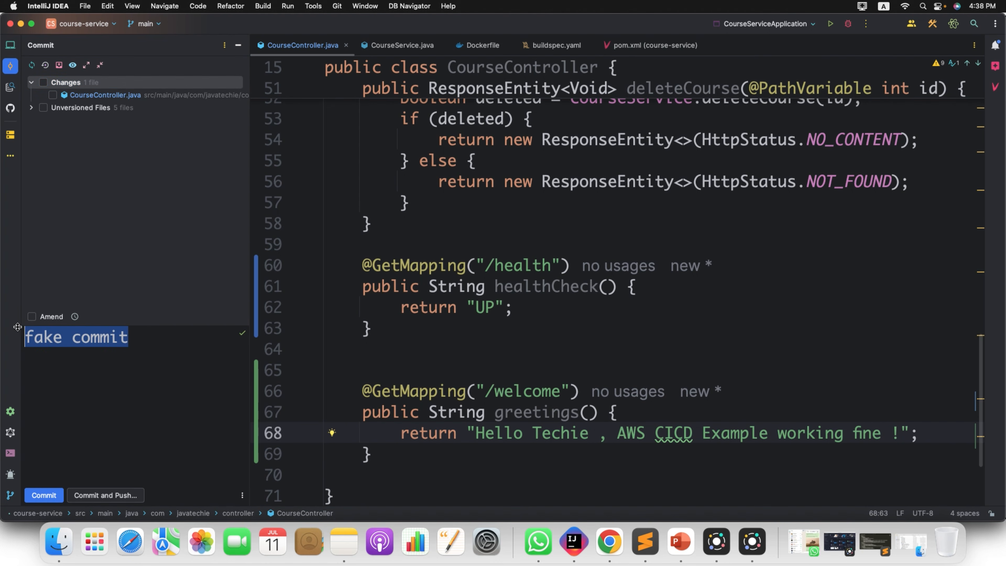
drag(138, 338, 2, 336)
text(new en)
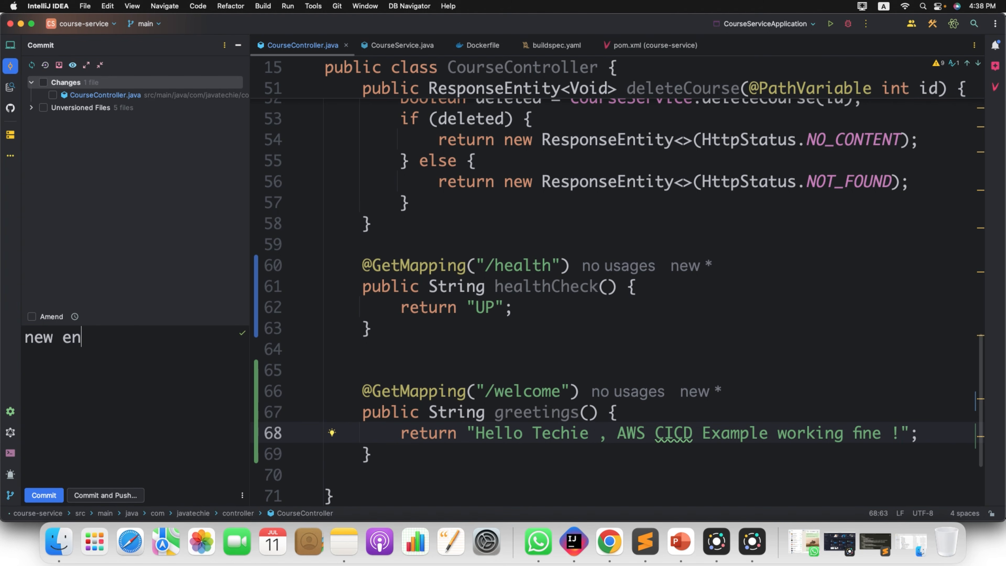
text(dpoint added)
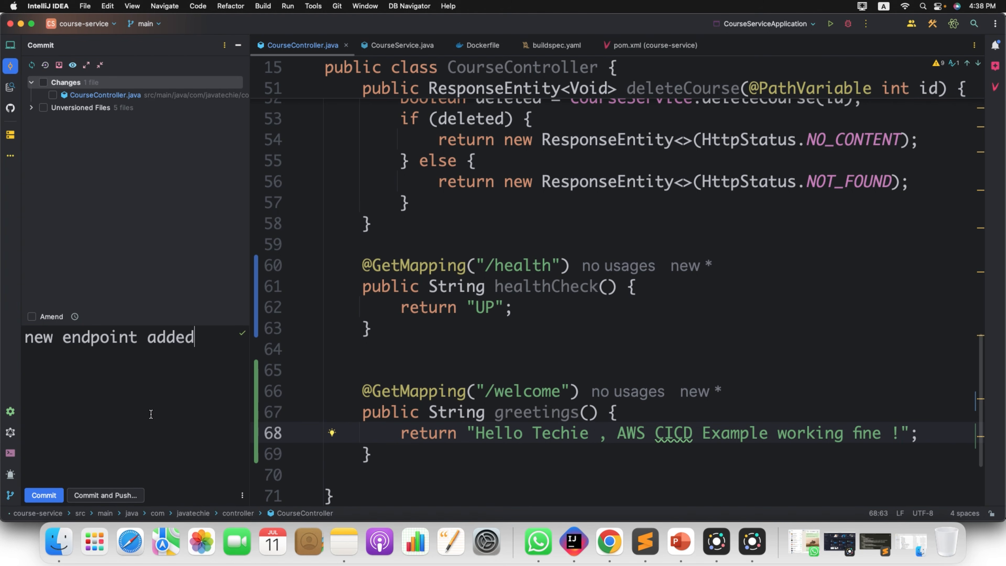
- Include CourseController.java in the commit, then commit and push it to origin/main despite the code warnings
click(52, 96)
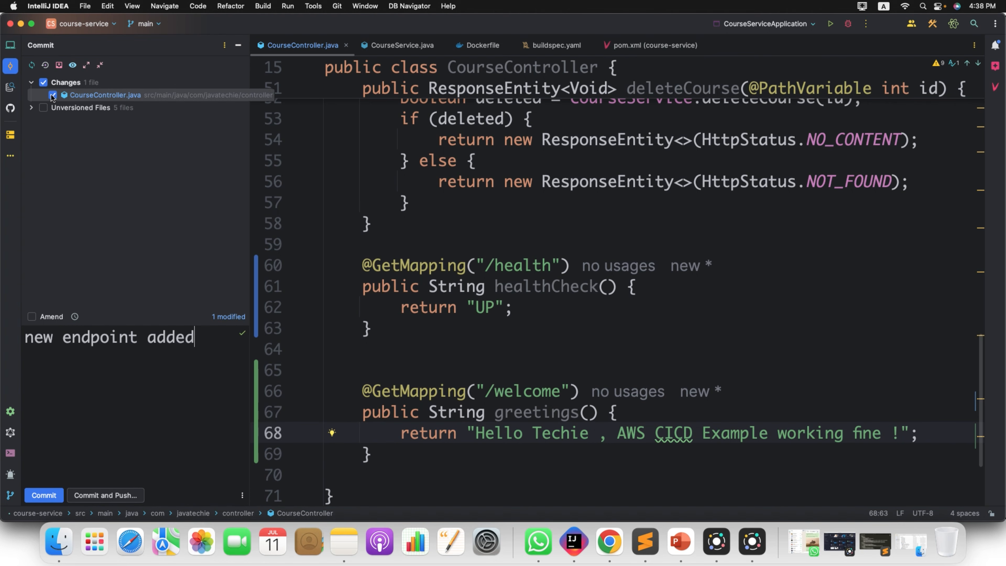
click(126, 495)
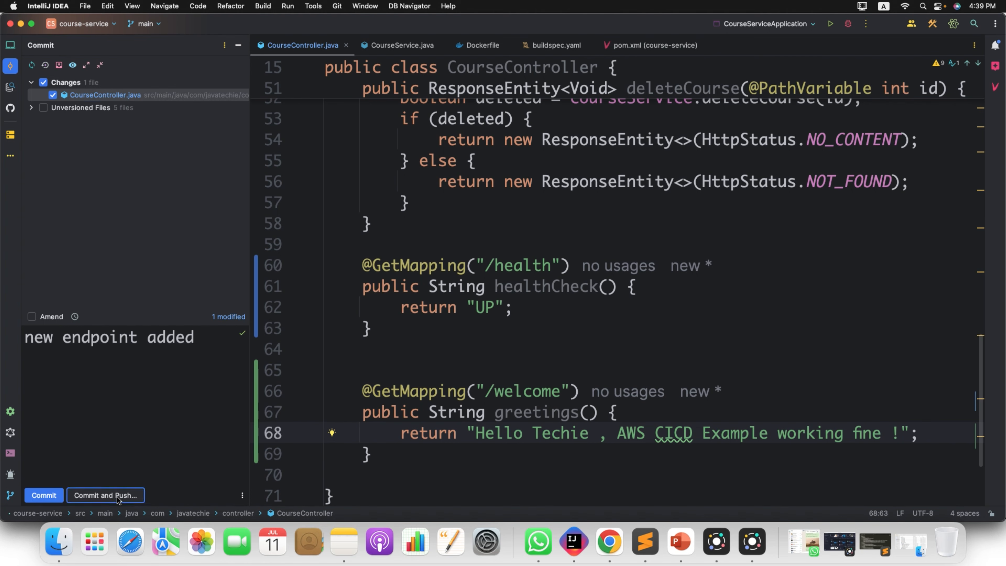
click(846, 490)
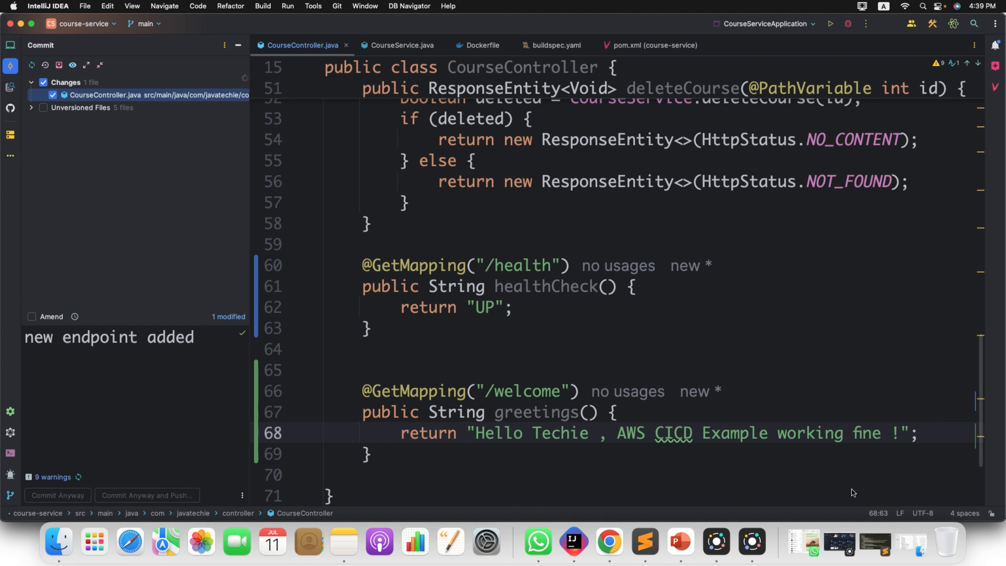
click(670, 388)
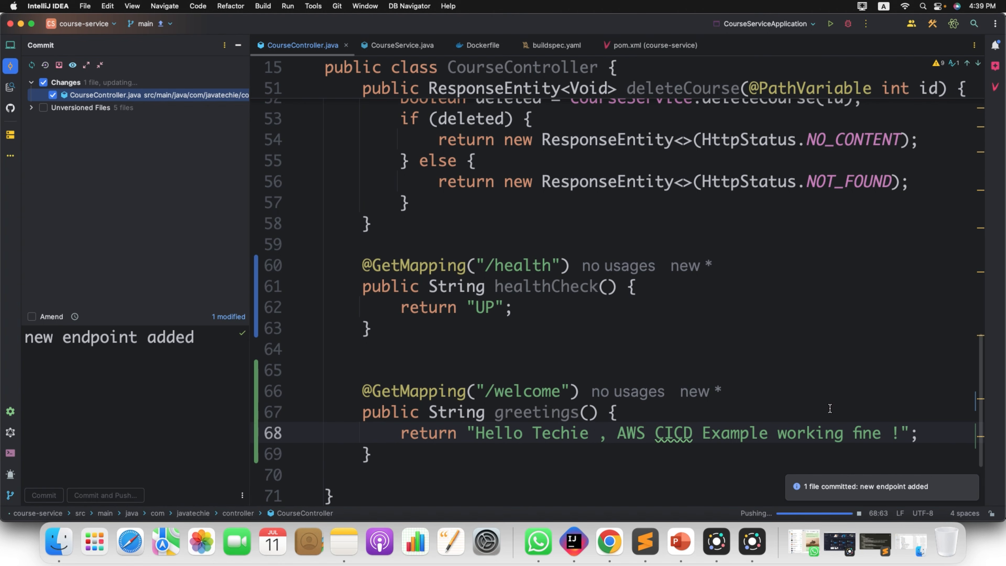
drag(908, 457, 800, 454)
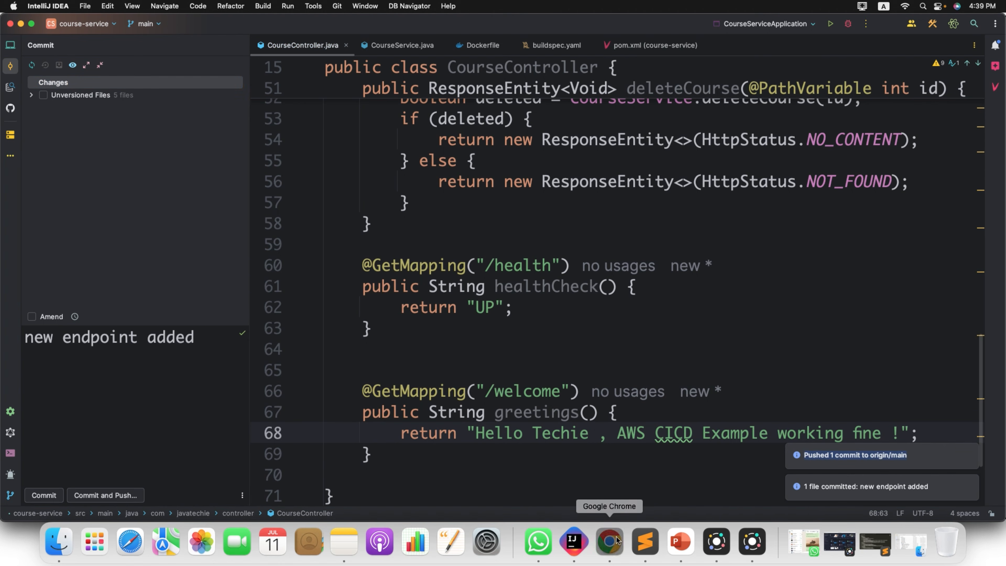
- Switch to Chrome, refresh the course-project build history in CodeBuild and examine the newest builds' status and submitters
click(610, 542)
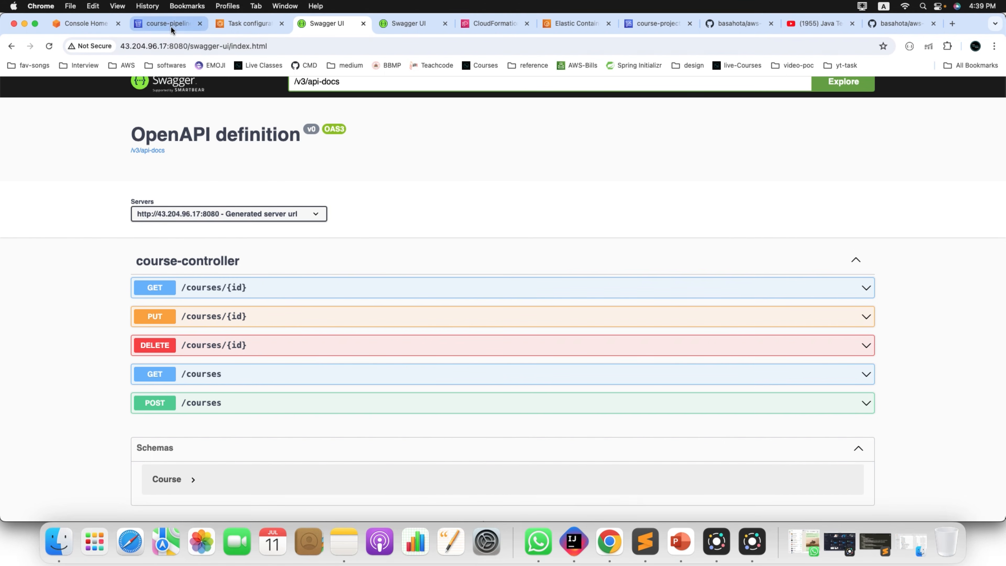
click(647, 25)
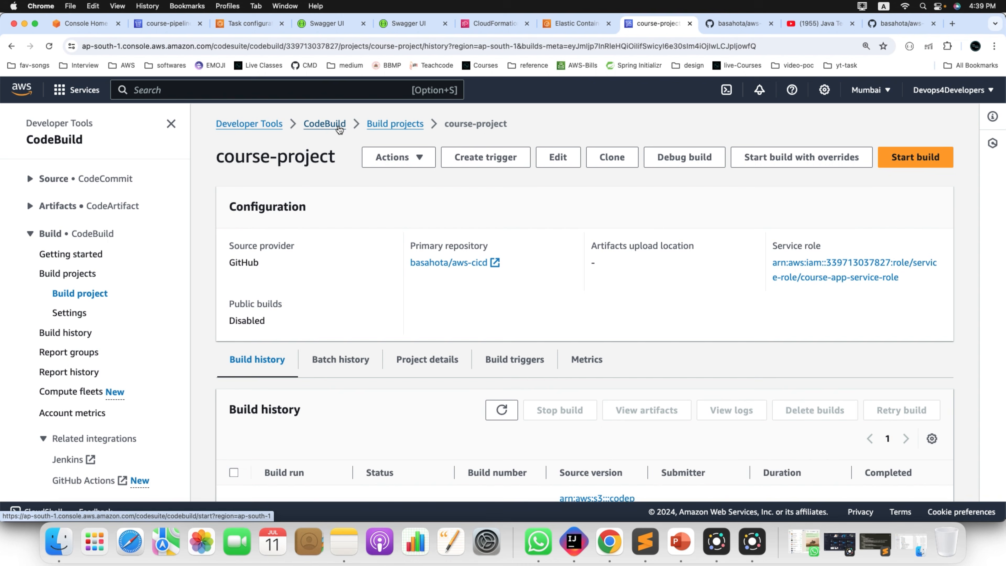
scroll(365, 304, down, 5)
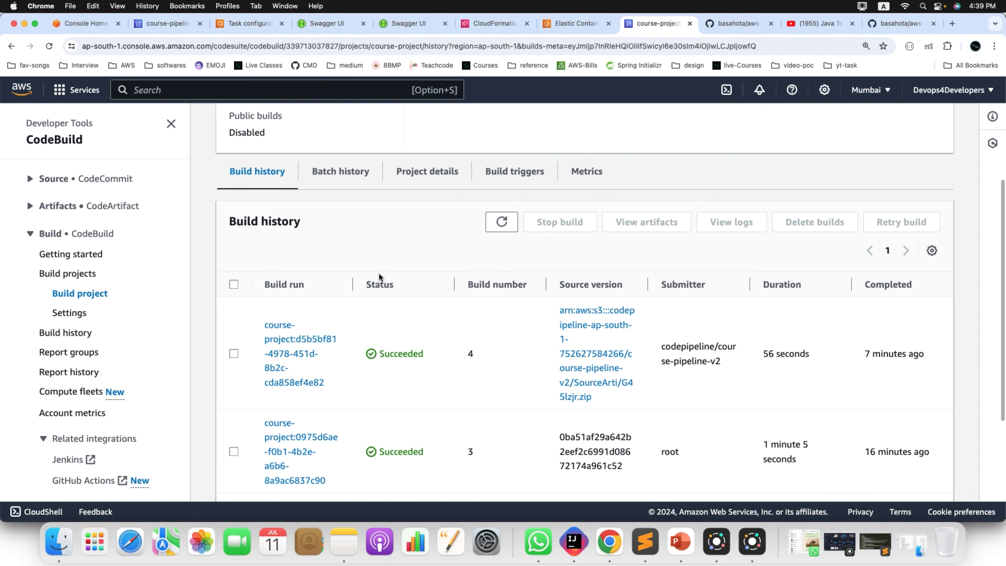
scroll(378, 274, up, 1)
click(502, 240)
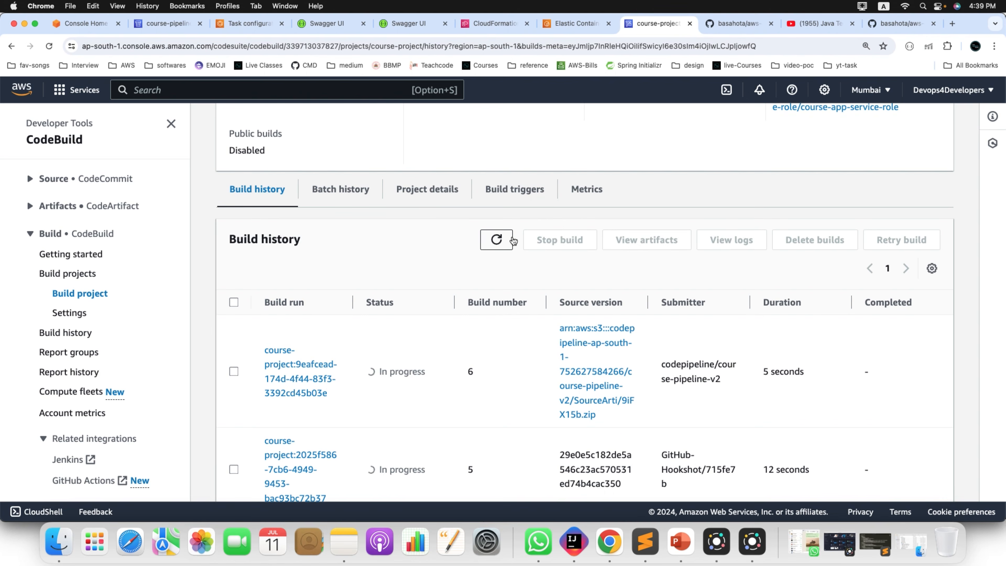
scroll(423, 362, down, 1)
scroll(423, 361, down, 3)
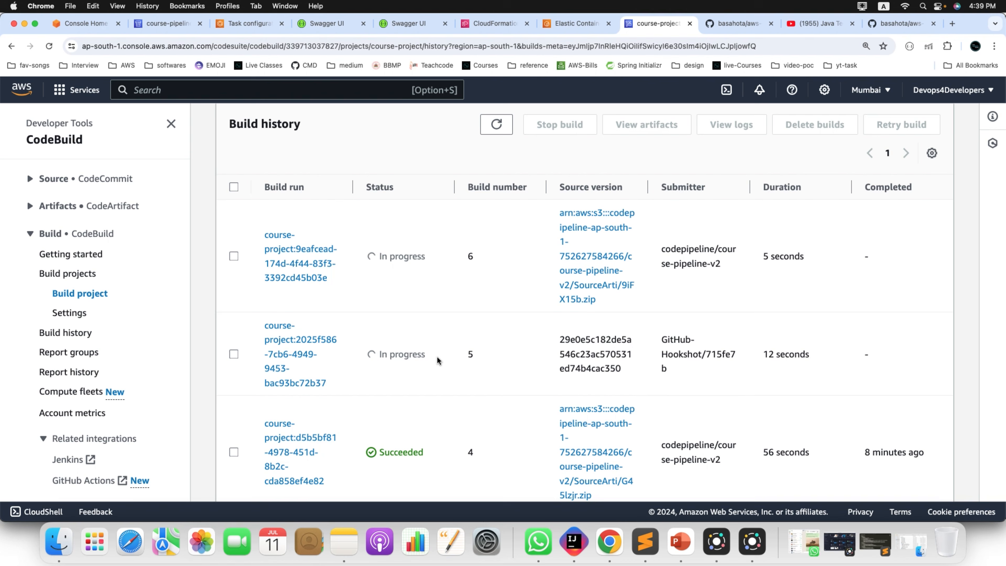
scroll(438, 360, up, 1)
scroll(437, 356, up, 2)
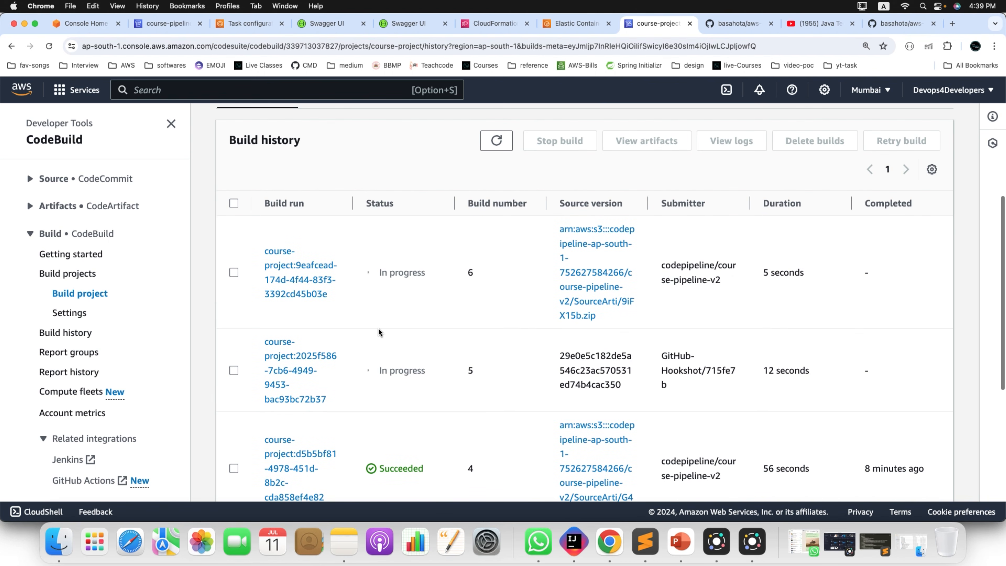
- Open the latest build run started by course-pipeline-v2 and examine its phase details and the tail of its build logs
click(300, 286)
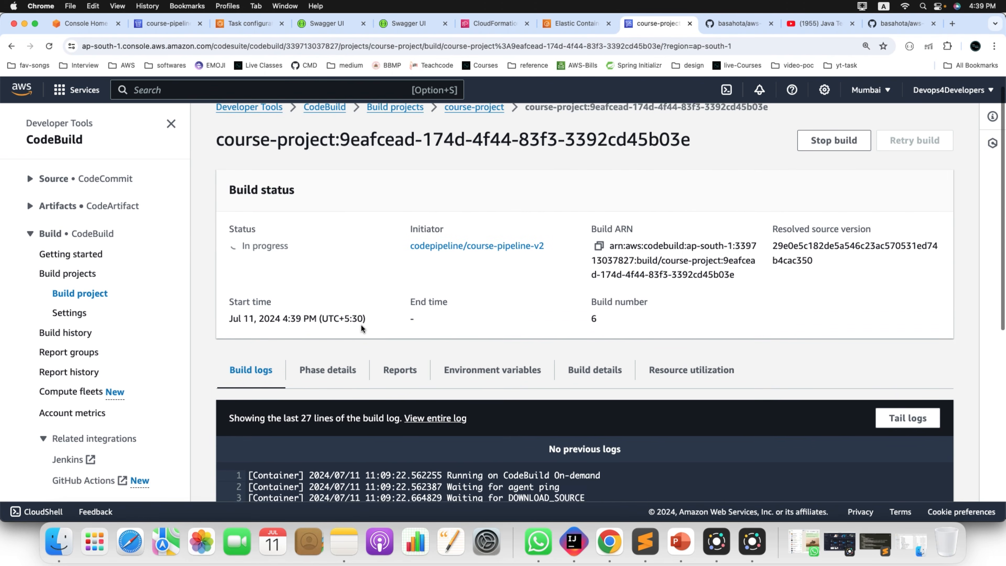
scroll(361, 324, down, 2)
click(329, 325)
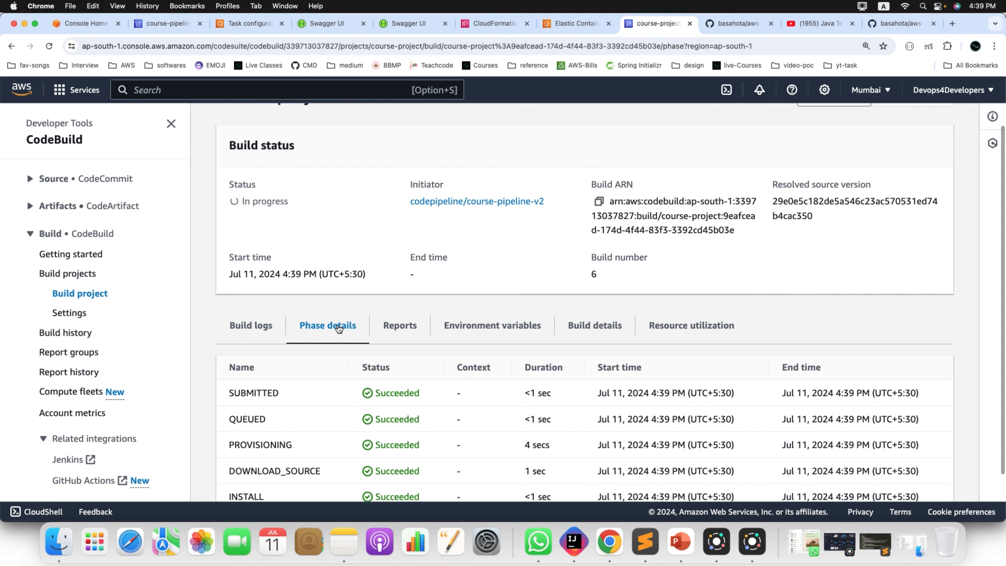
scroll(332, 388, down, 2)
scroll(277, 384, up, 3)
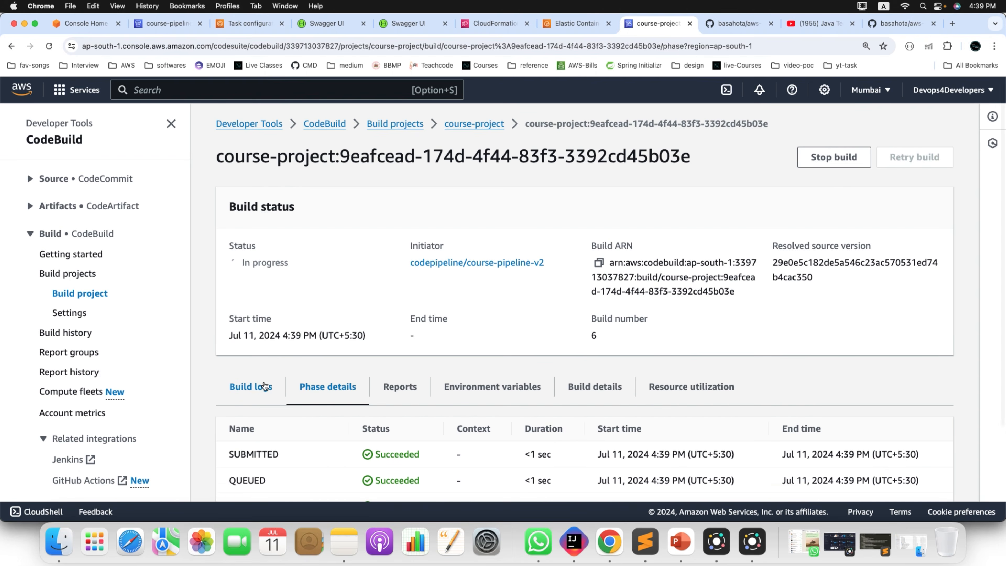
click(251, 387)
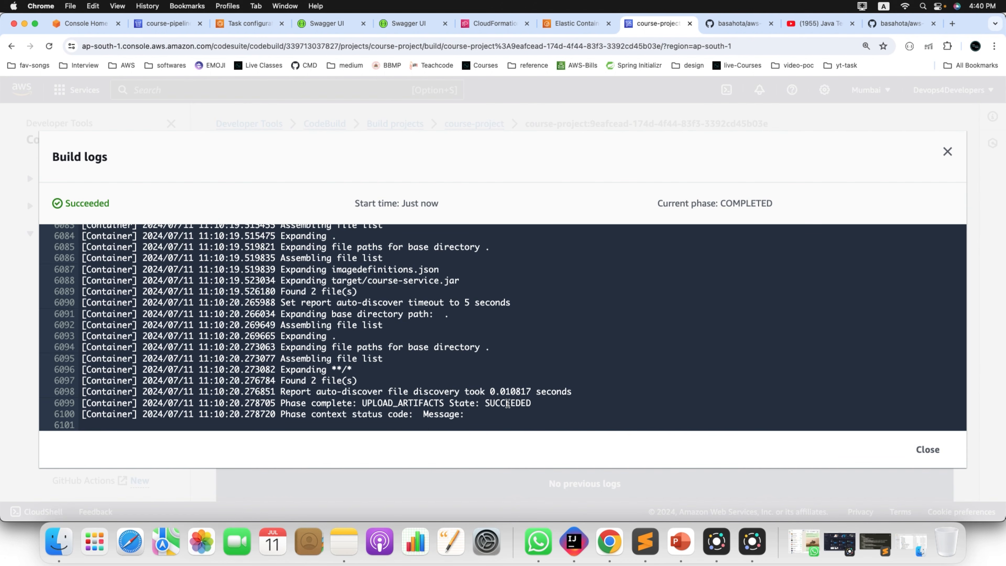
double_click(508, 404)
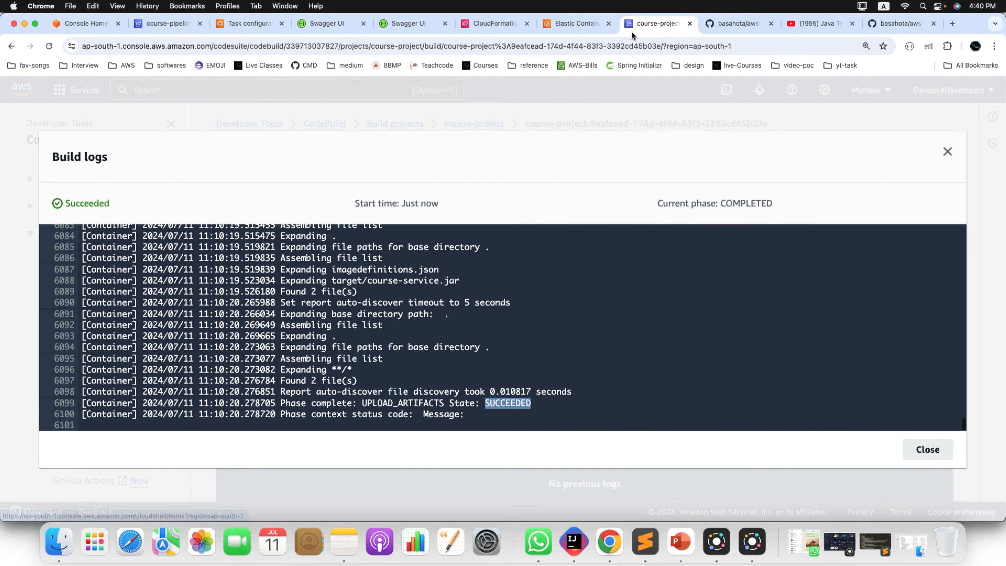
key(Escape)
- Go to the course-pipeline-v2 page, reload it and examine the Source and Build stage statuses for the new commit
click(171, 25)
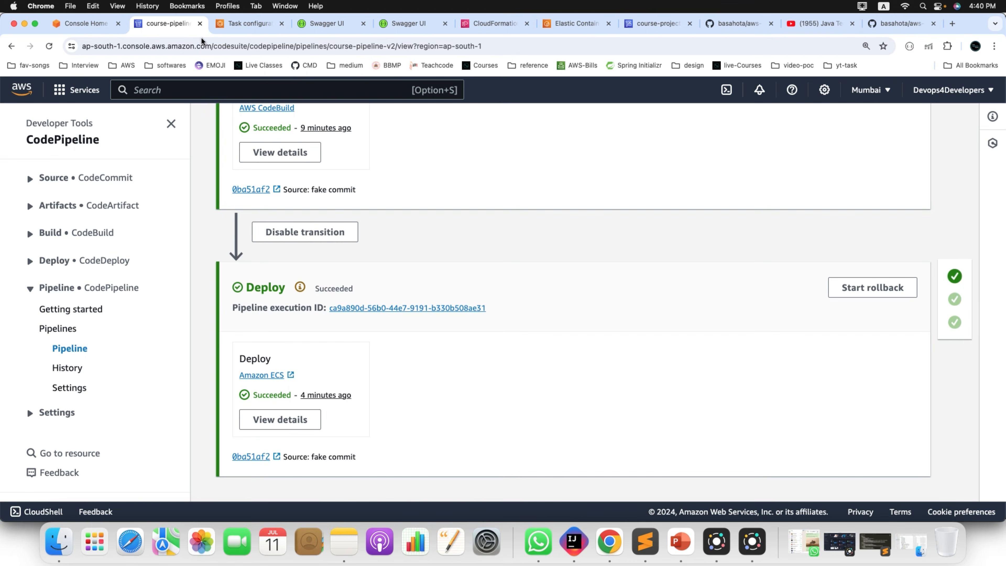
scroll(340, 198, up, 10)
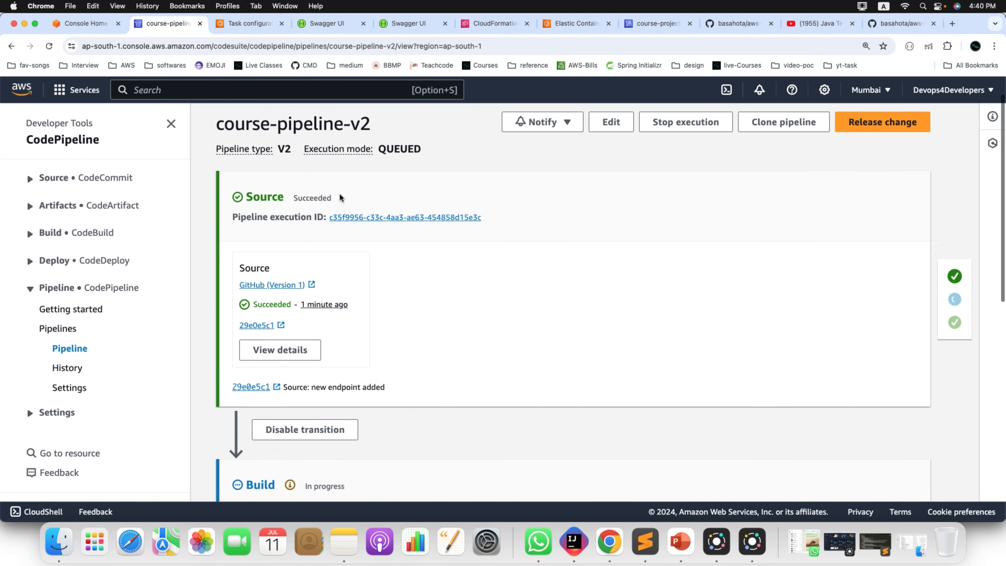
scroll(341, 246, down, 5)
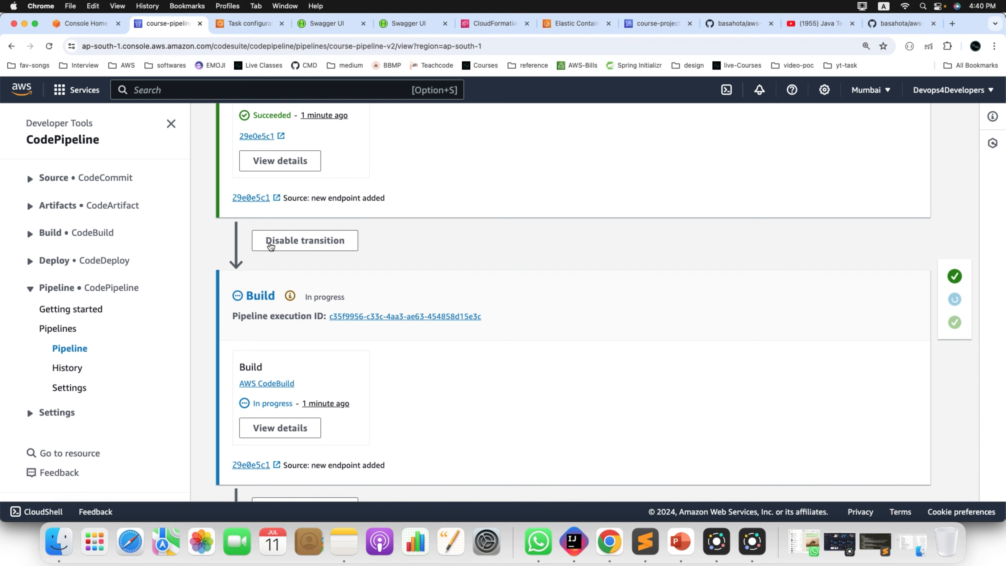
click(51, 46)
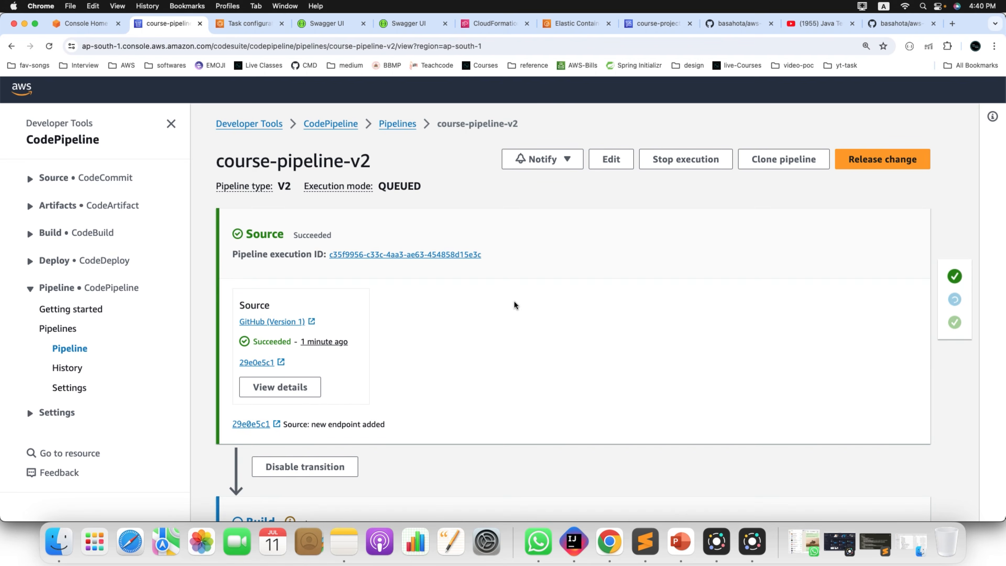
scroll(494, 326, down, 5)
scroll(494, 326, down, 3)
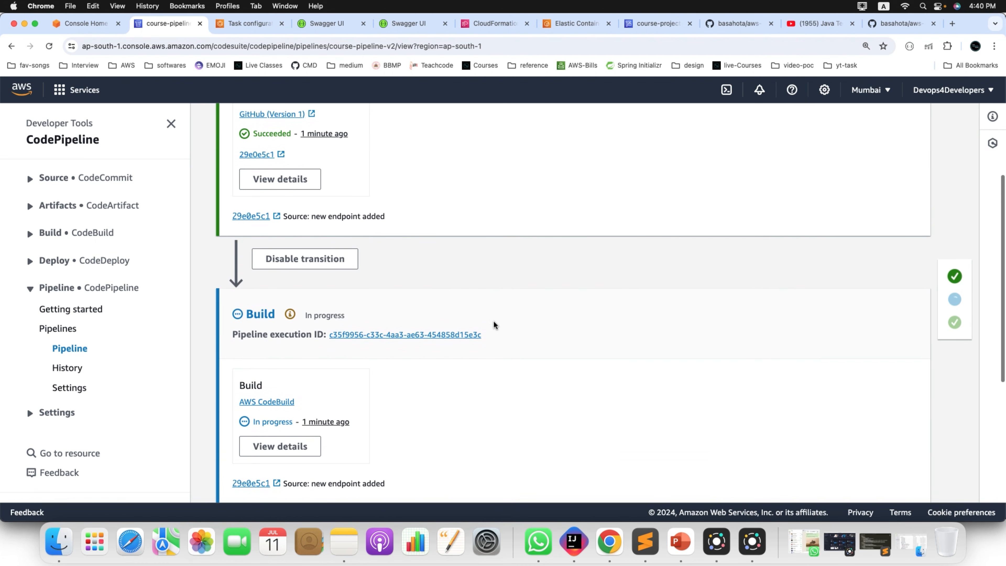
scroll(447, 298, up, 7)
scroll(389, 290, down, 2)
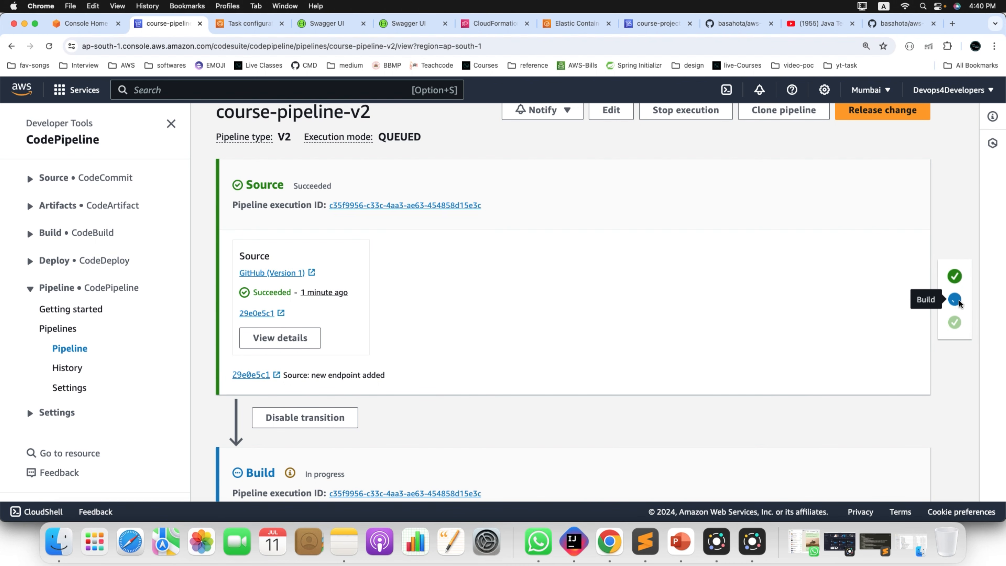
scroll(731, 340, down, 1)
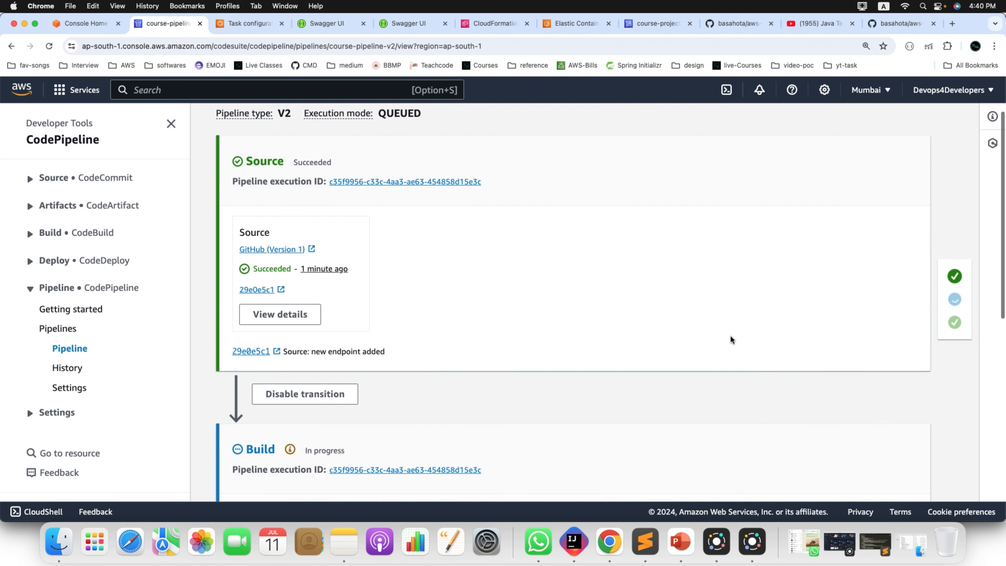
scroll(731, 339, down, 3)
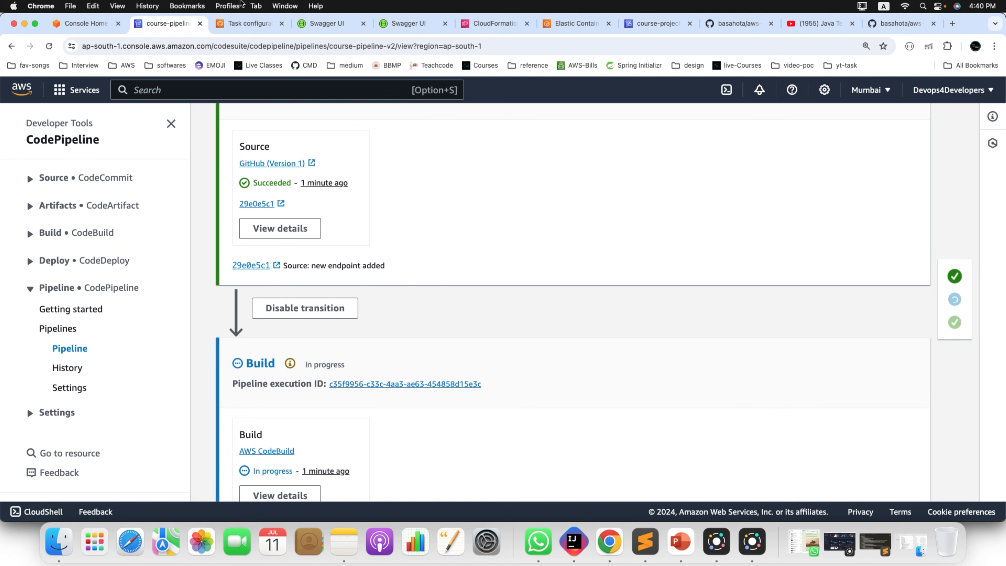
- Return to the course-project build history in CodeBuild and check the status of the two latest builds
click(658, 24)
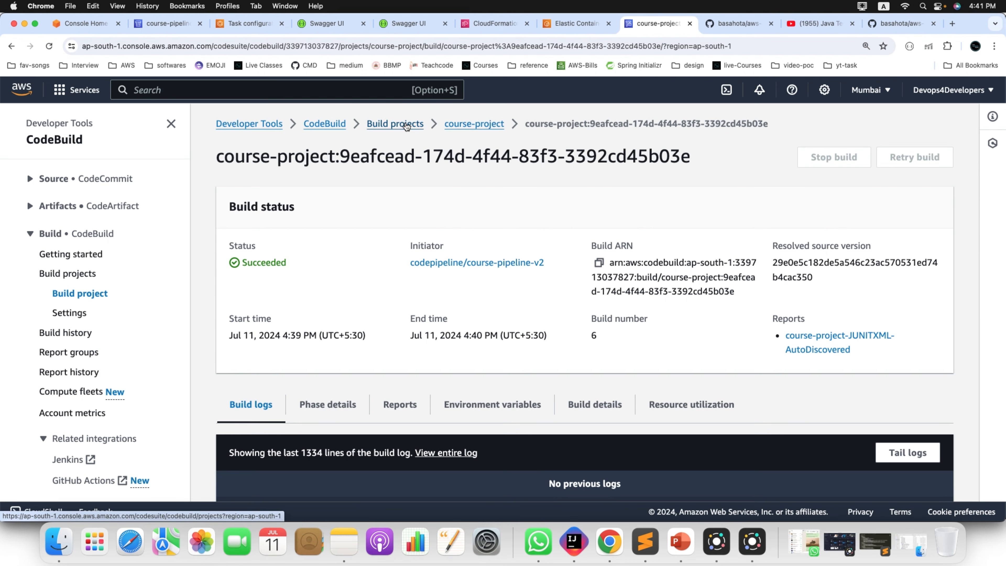
click(407, 124)
click(309, 255)
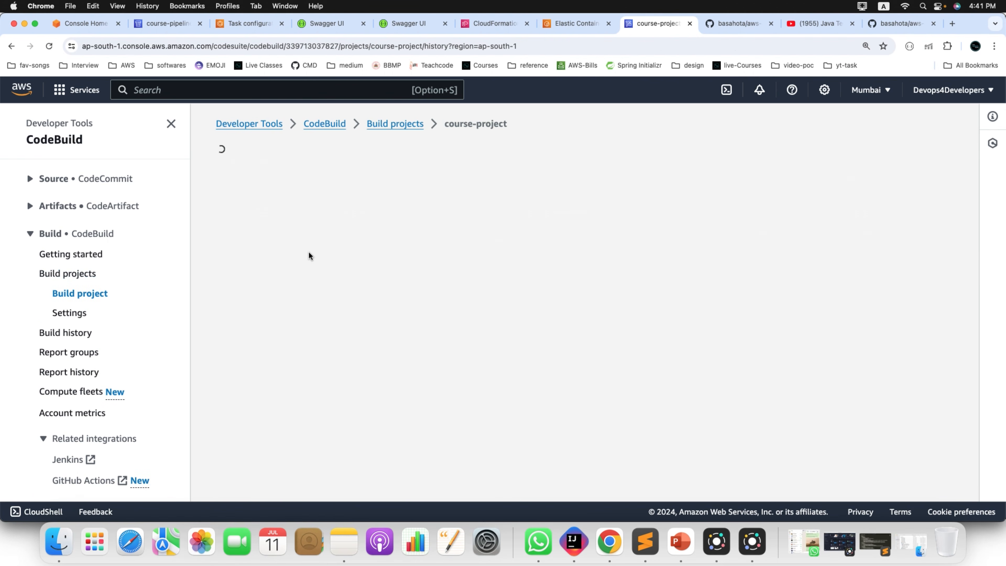
scroll(463, 322, down, 5)
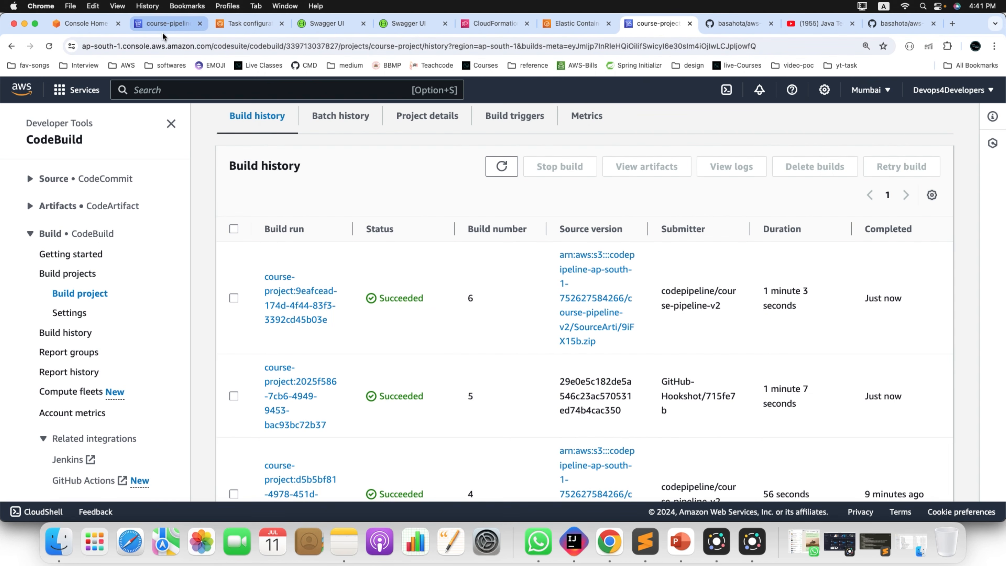
- Return to course-pipeline-v2 and check the status of its Build and Deploy stages
click(170, 24)
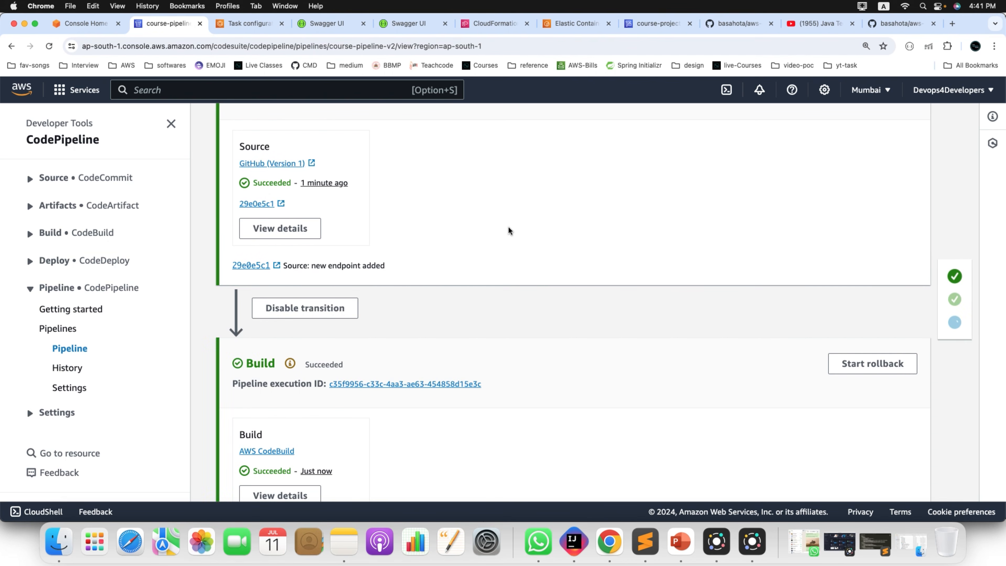
scroll(509, 229, down, 5)
double_click(252, 258)
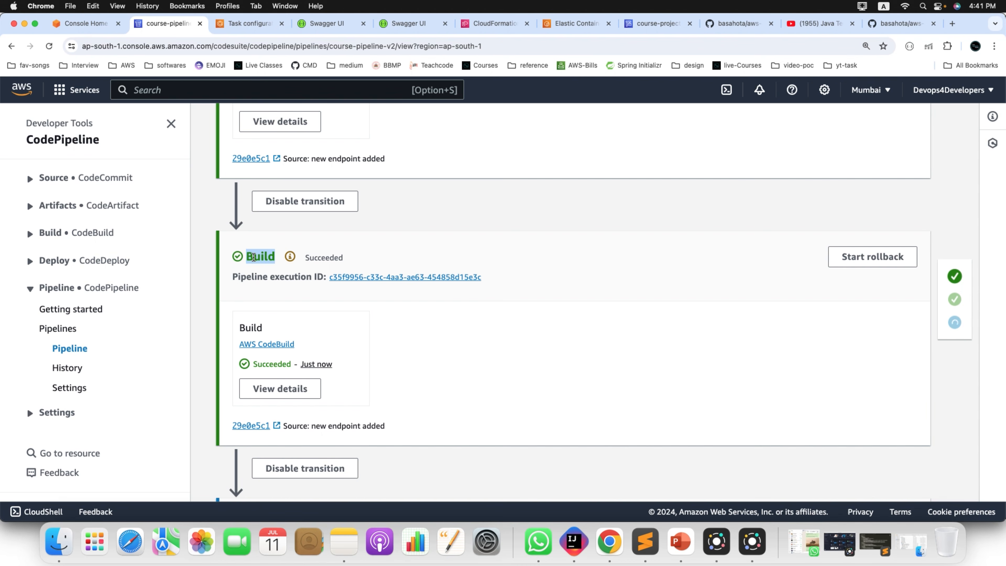
scroll(434, 338, down, 5)
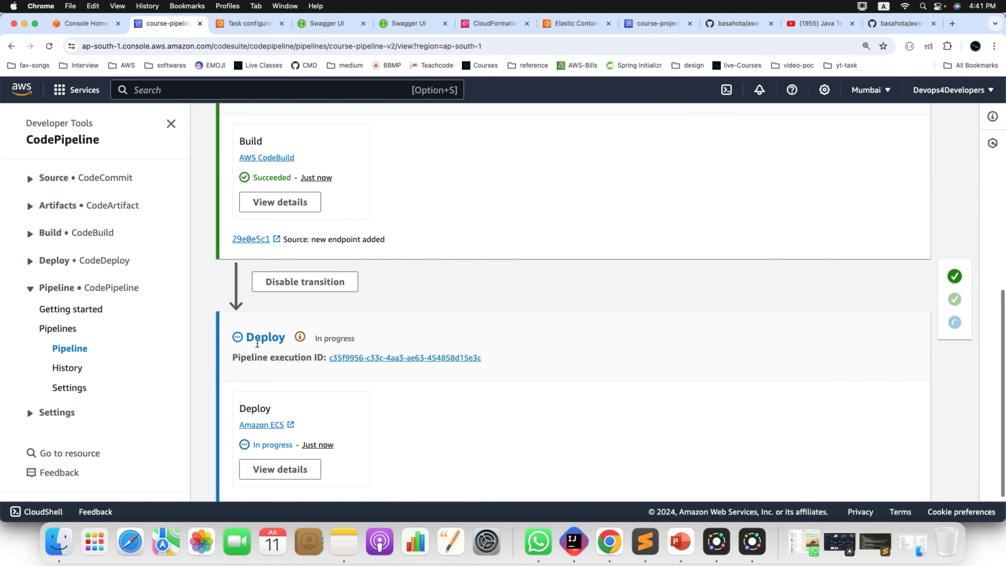
- Check the Deploy stage's status and its source commit message in course-pipeline-v2
double_click(259, 339)
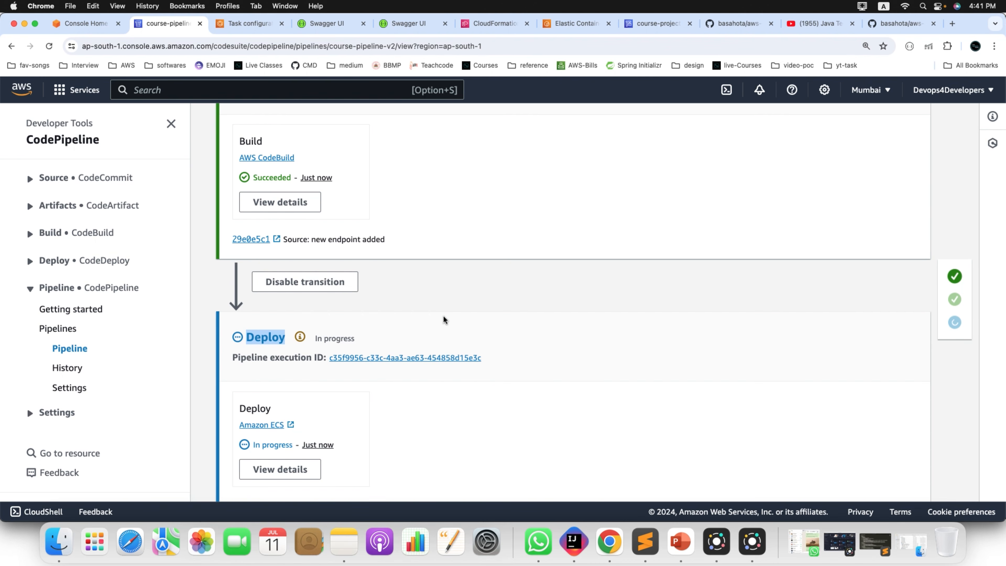
scroll(444, 319, down, 1)
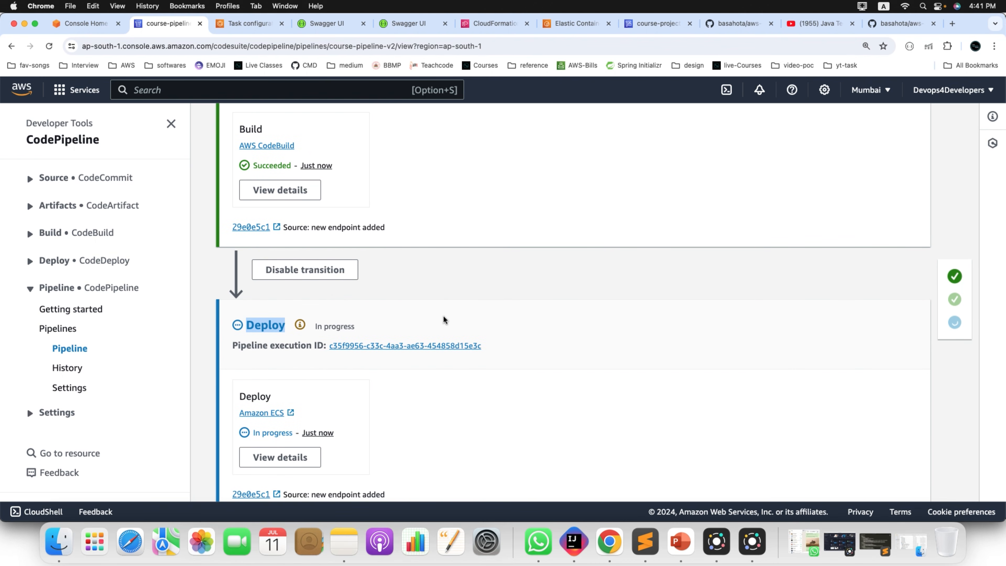
scroll(444, 319, down, 3)
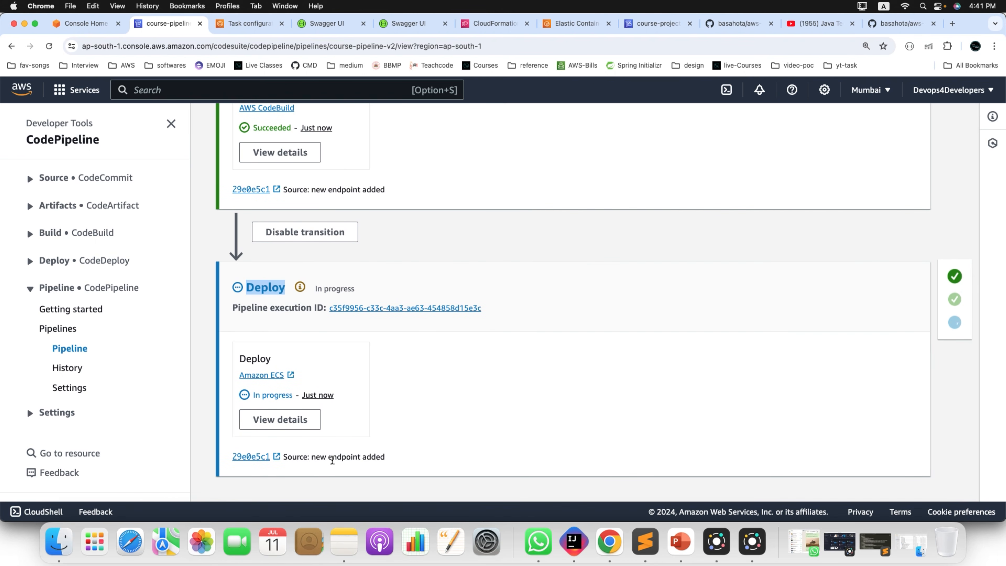
drag(311, 457, 401, 457)
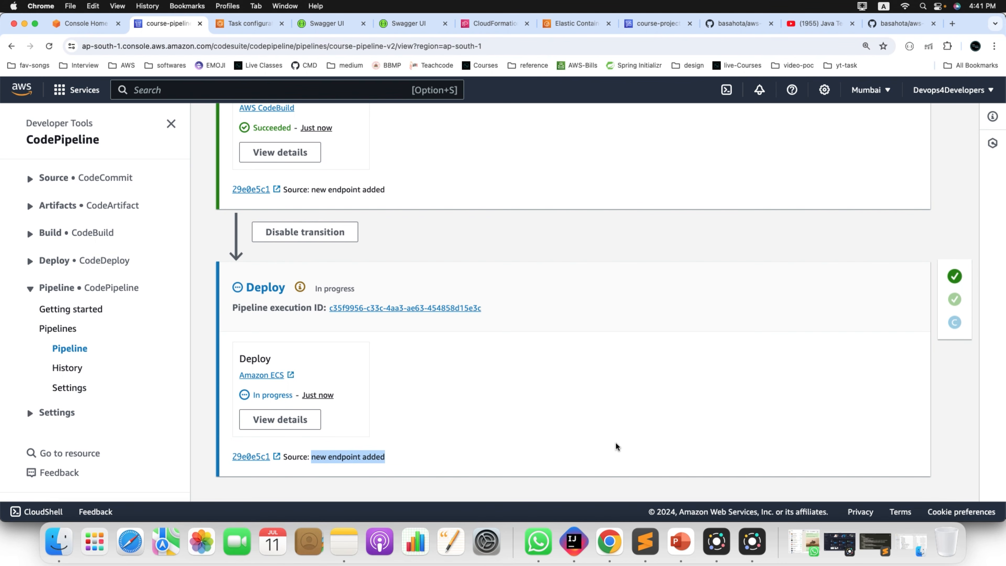
- Review the CI/CD architecture slide in PowerPoint, and return to Chrome to recheck the Deploy stage of course-pipeline-v2
click(691, 542)
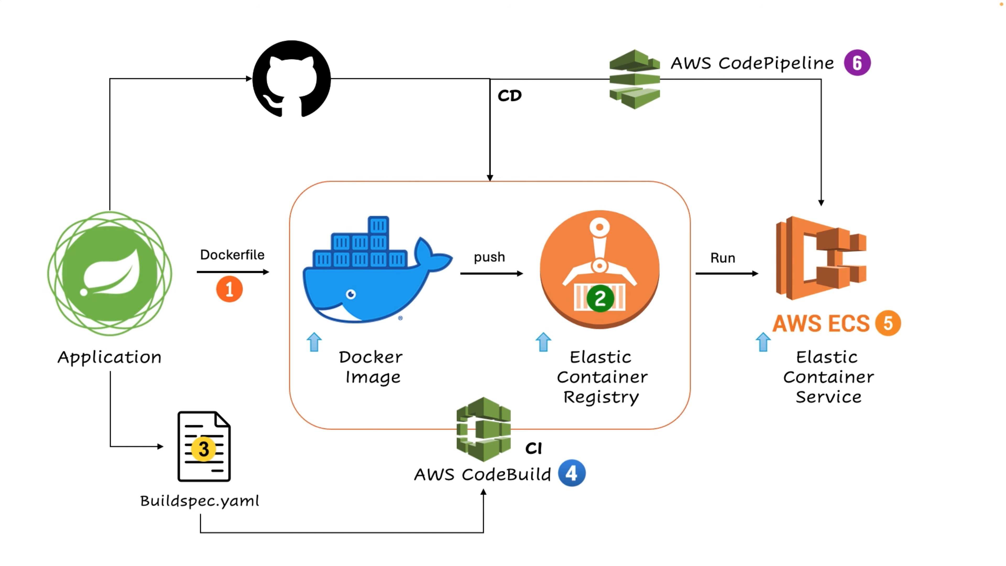
key(super+Tab)
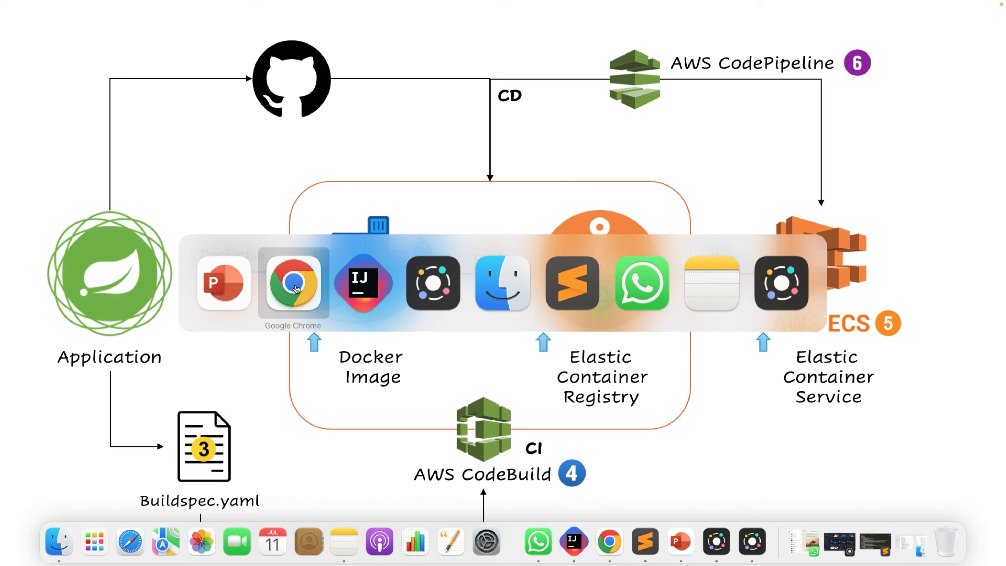
scroll(442, 361, up, 3)
scroll(443, 361, down, 3)
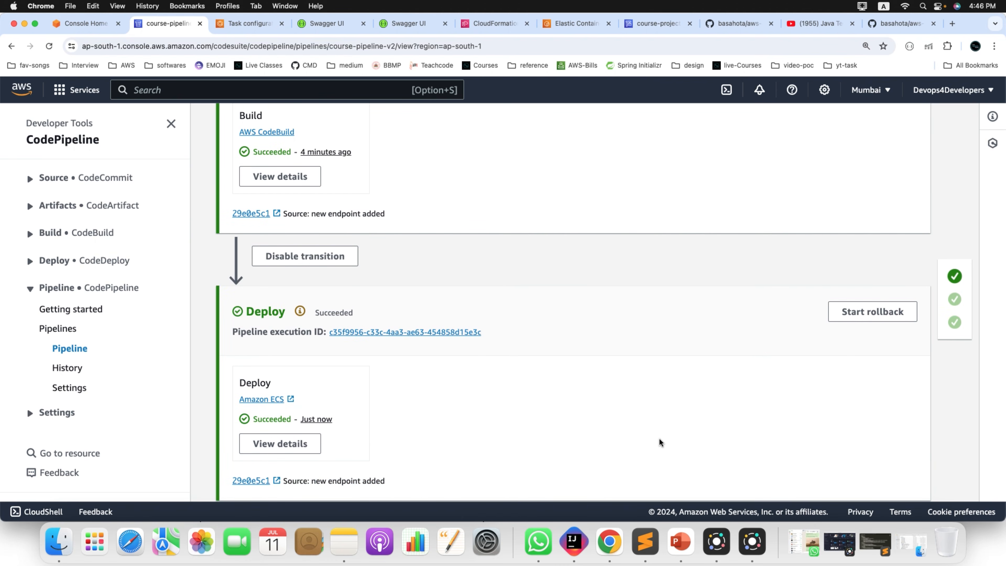
scroll(523, 443, down, 2)
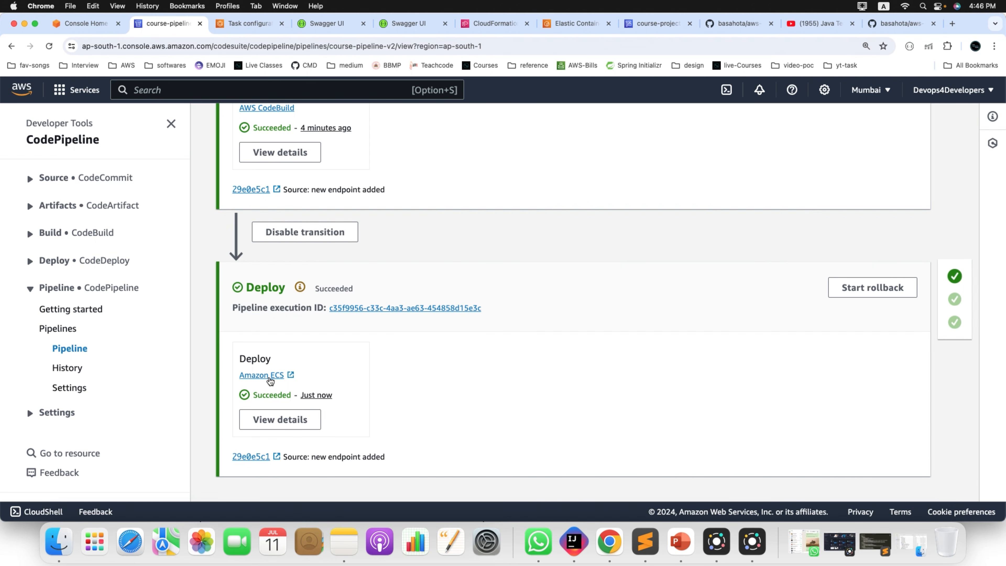
- Open course-service-v2 in Amazon ECS from the Deploy stage and show its running task's configuration with the public IP
click(269, 379)
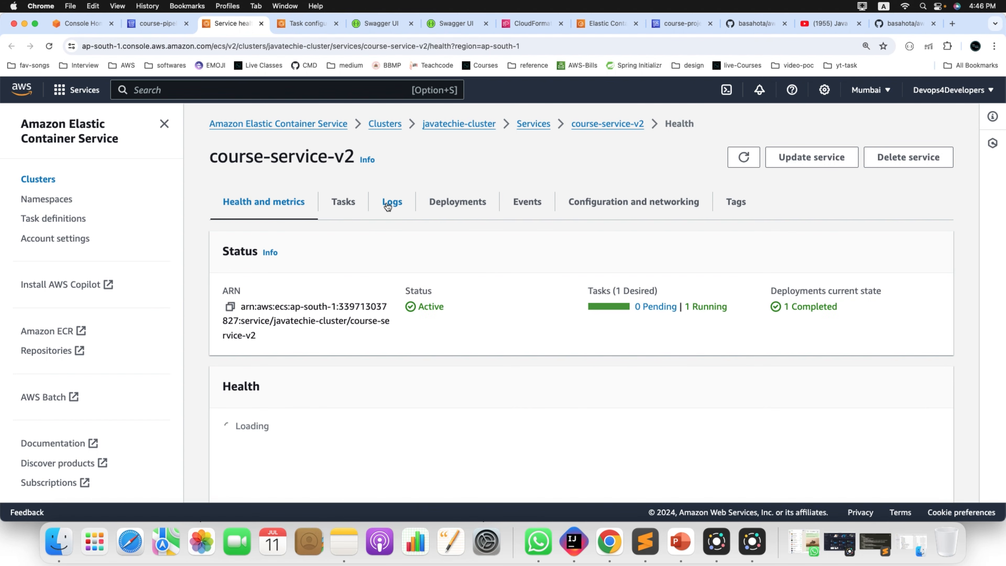
click(344, 204)
scroll(396, 279, down, 3)
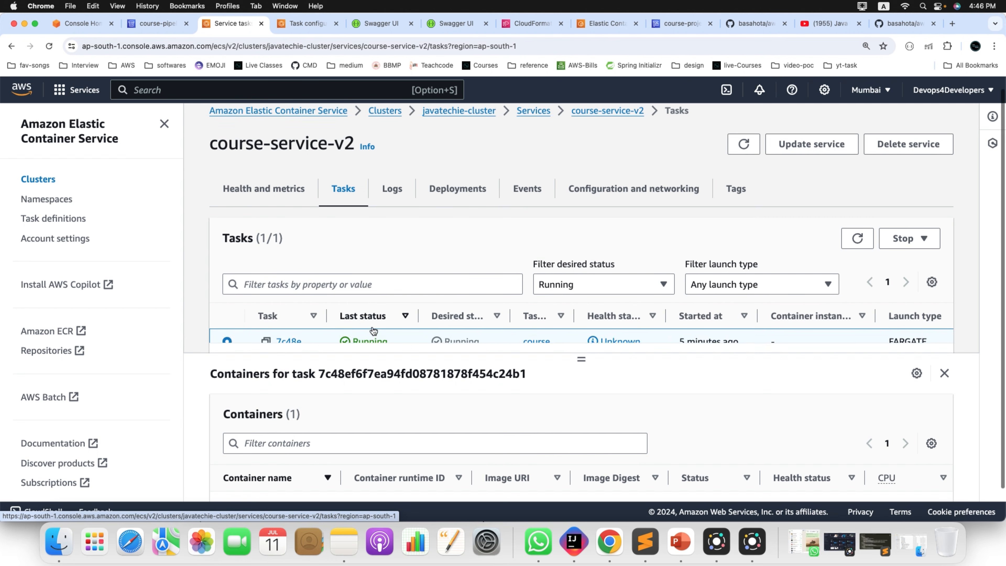
click(301, 309)
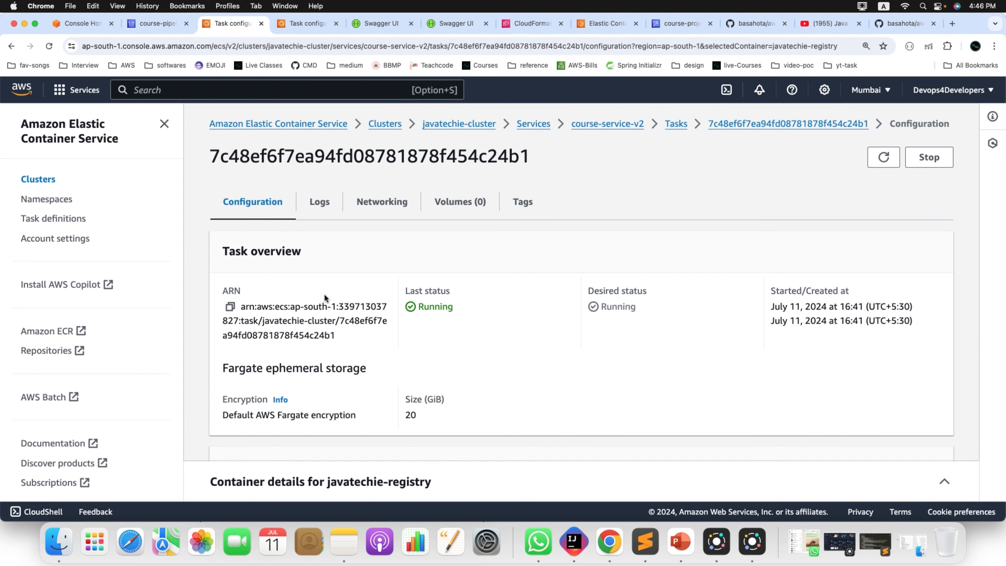
scroll(584, 321, down, 5)
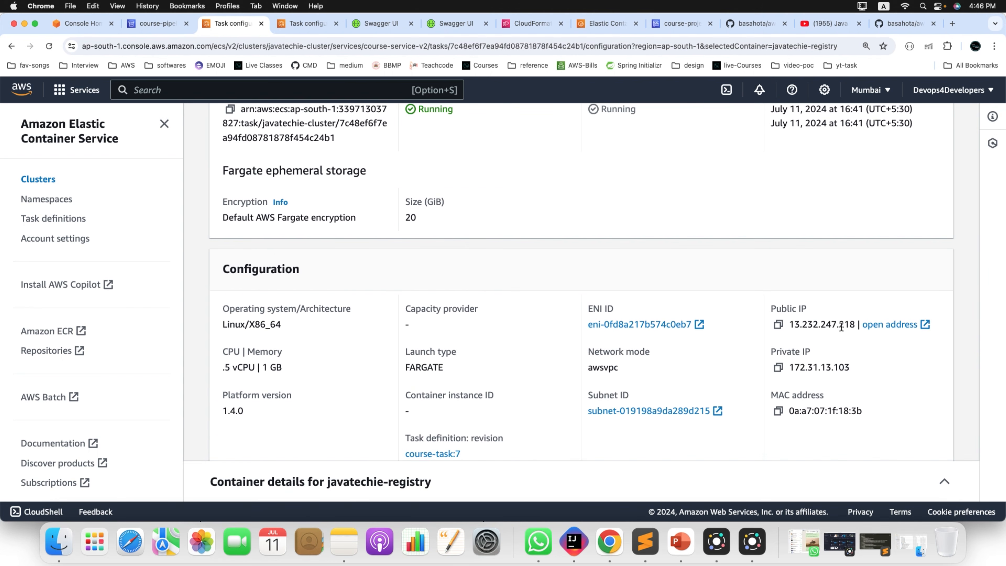
- Open the task's public address and load its Swagger UI at 13.232.247.218:8080/swagger-ui.html
click(890, 324)
click(336, 44)
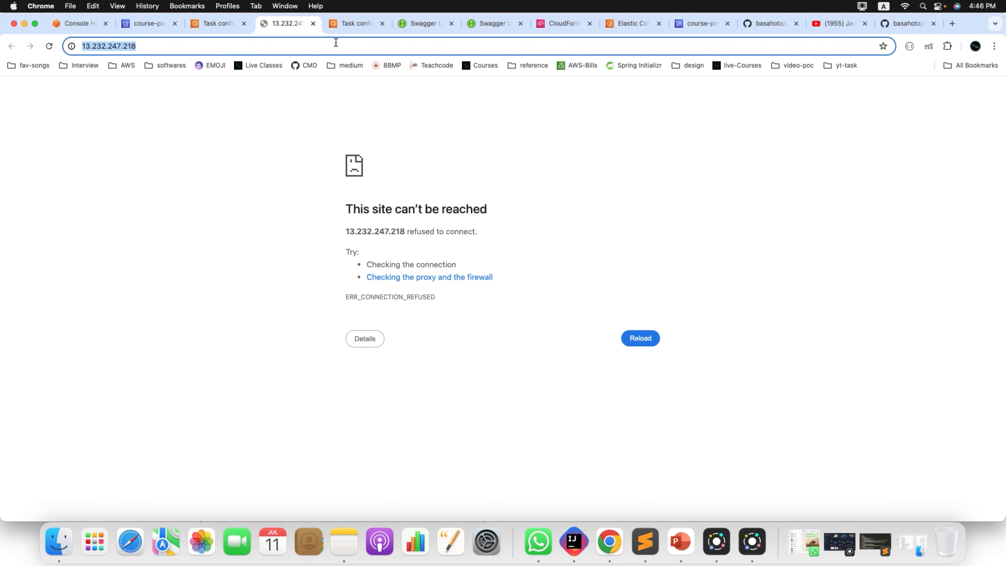
click(336, 42)
text(80)
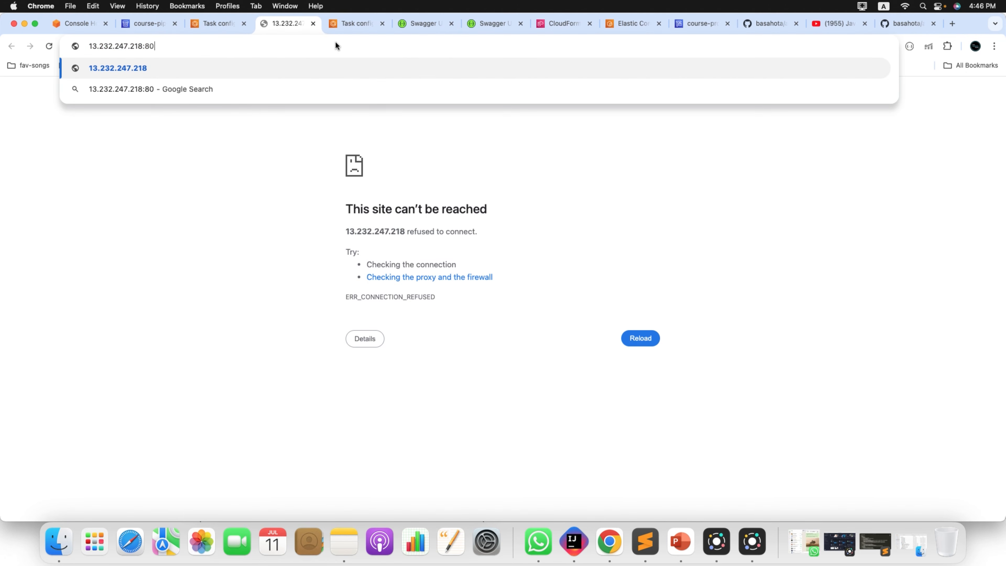
text(80/swag)
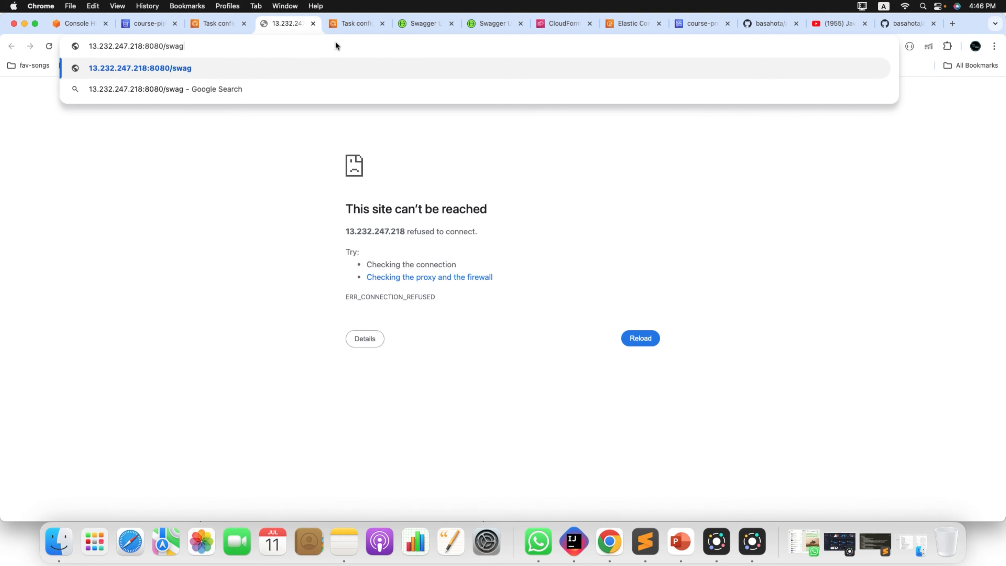
text(ger-ui/index.html)
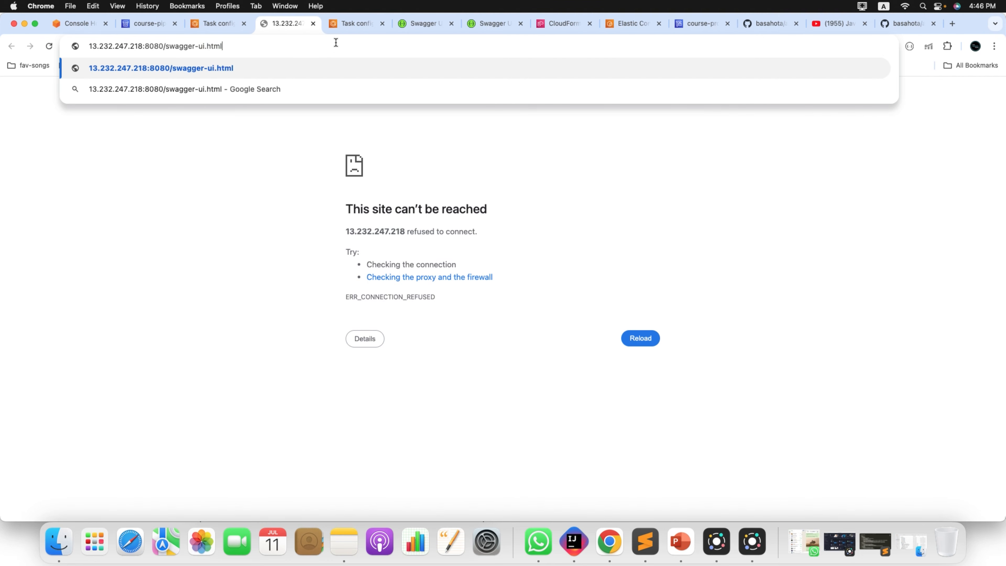
key(Return)
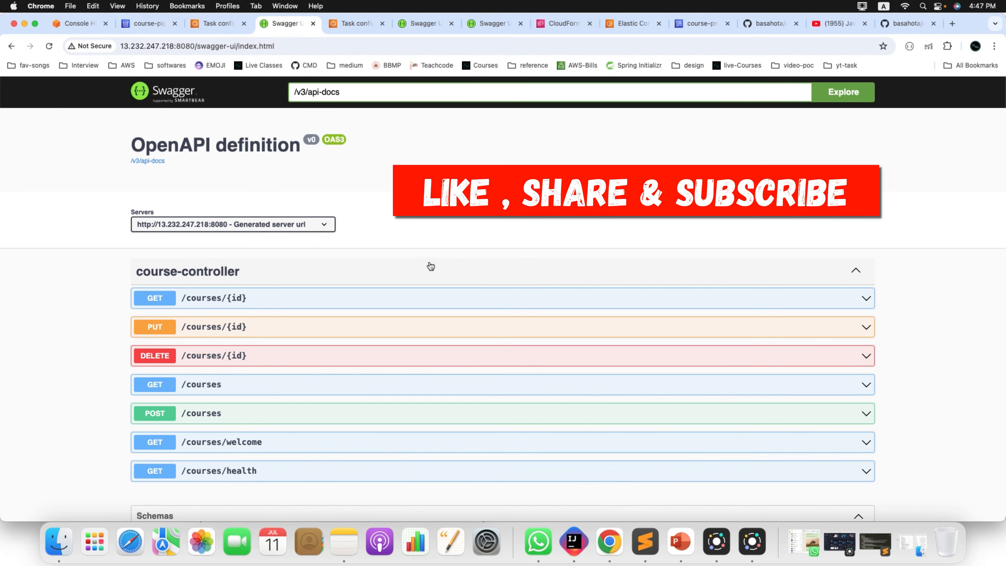
- Expand the GET /courses/welcome endpoint under course-controller, enable trying it out and execute the request
scroll(474, 225, down, 3)
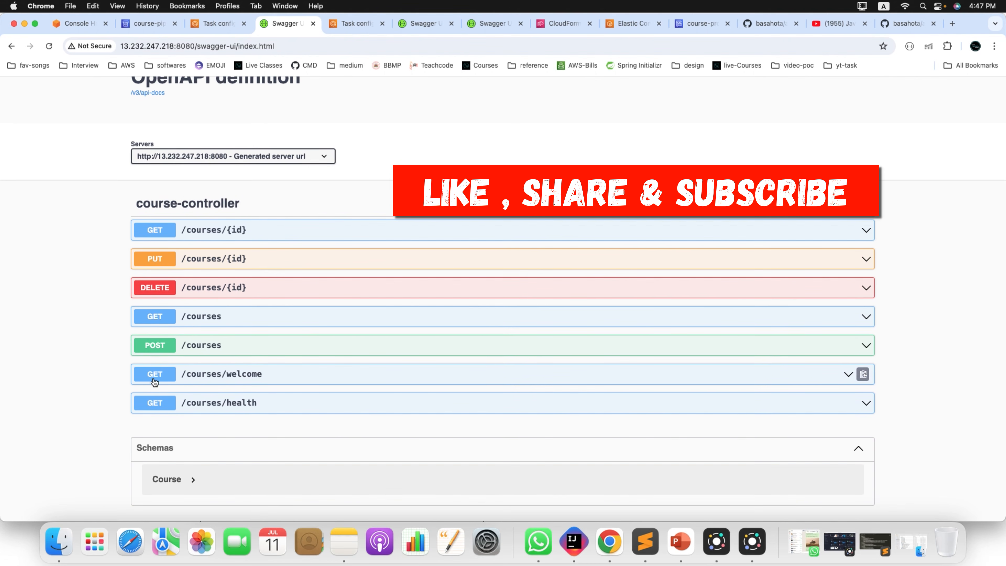
click(252, 402)
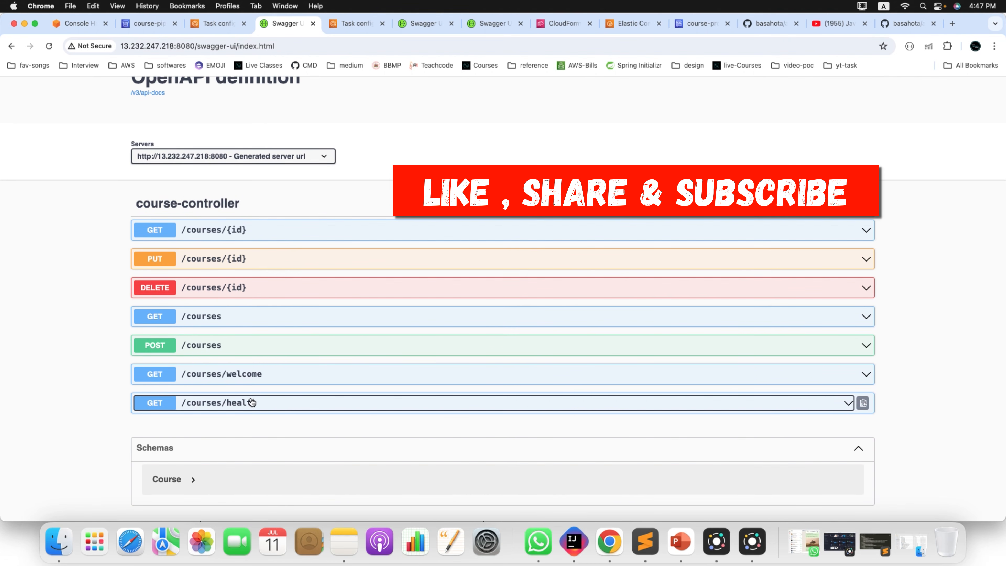
click(180, 403)
click(155, 373)
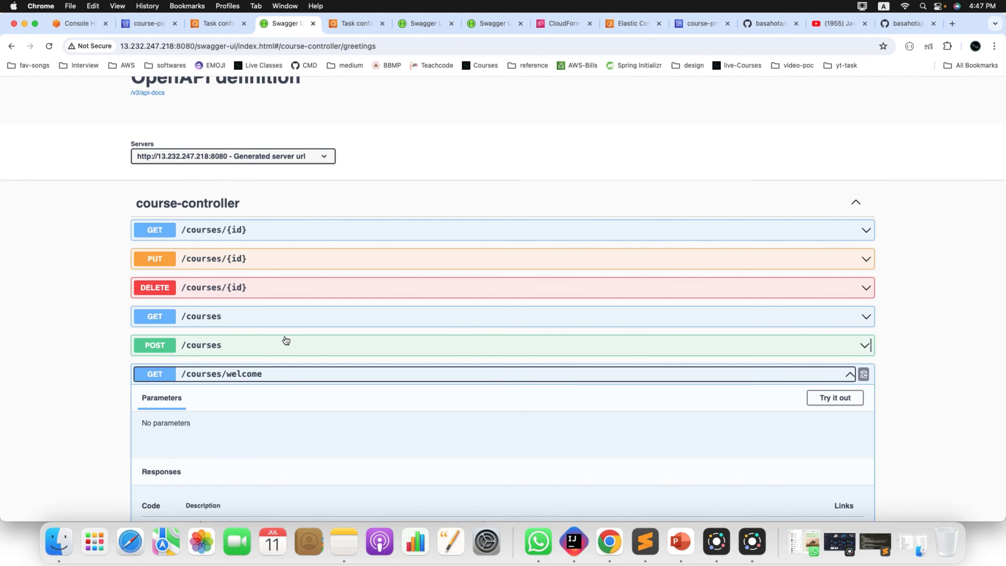
scroll(387, 304, down, 4)
click(835, 253)
scroll(622, 323, down, 1)
click(574, 303)
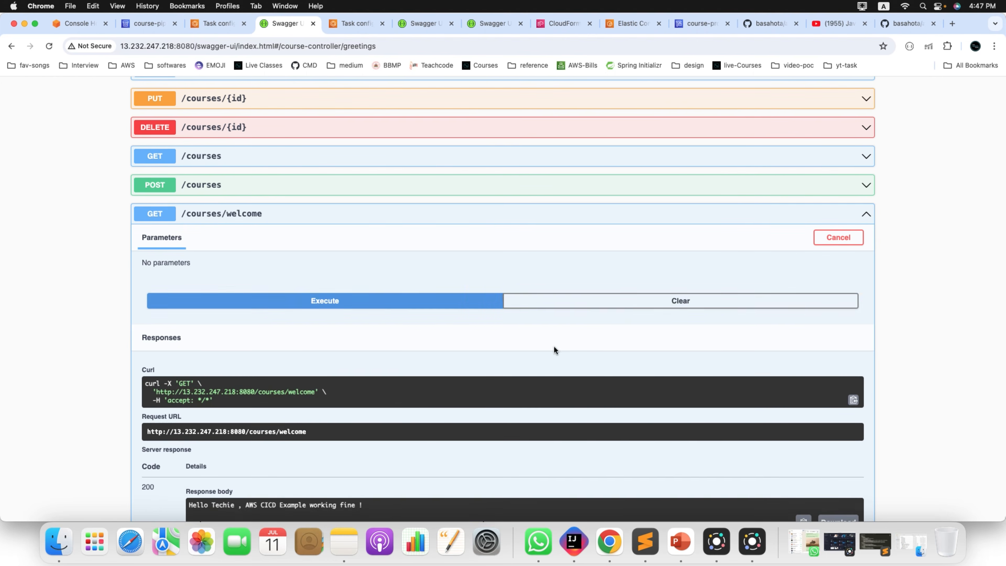
- Examine the response body of the /courses/welcome request, and switch to the CI/CD architecture slide in PowerPoint
scroll(555, 348, down, 5)
drag(383, 315, 165, 311)
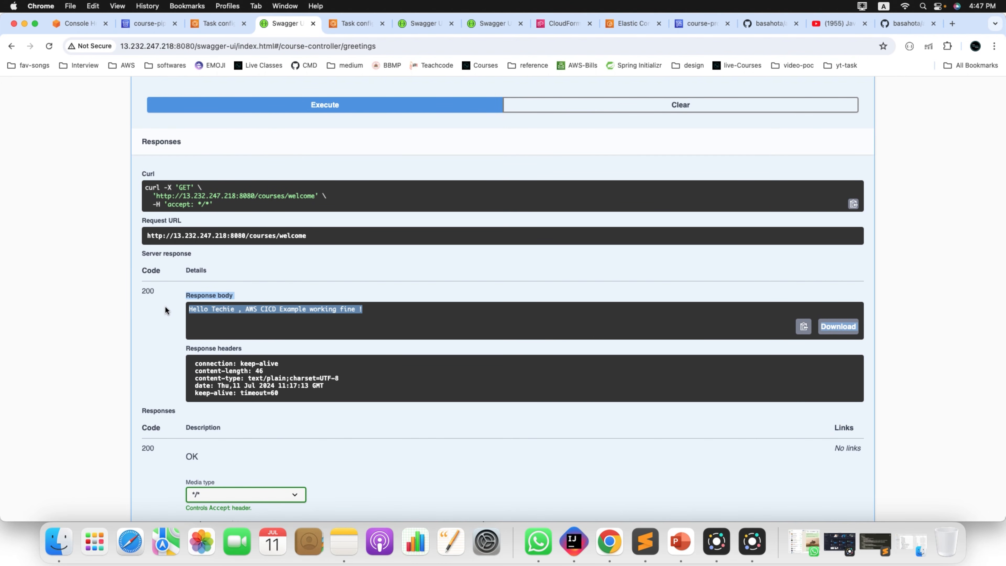
scroll(272, 277, up, 6)
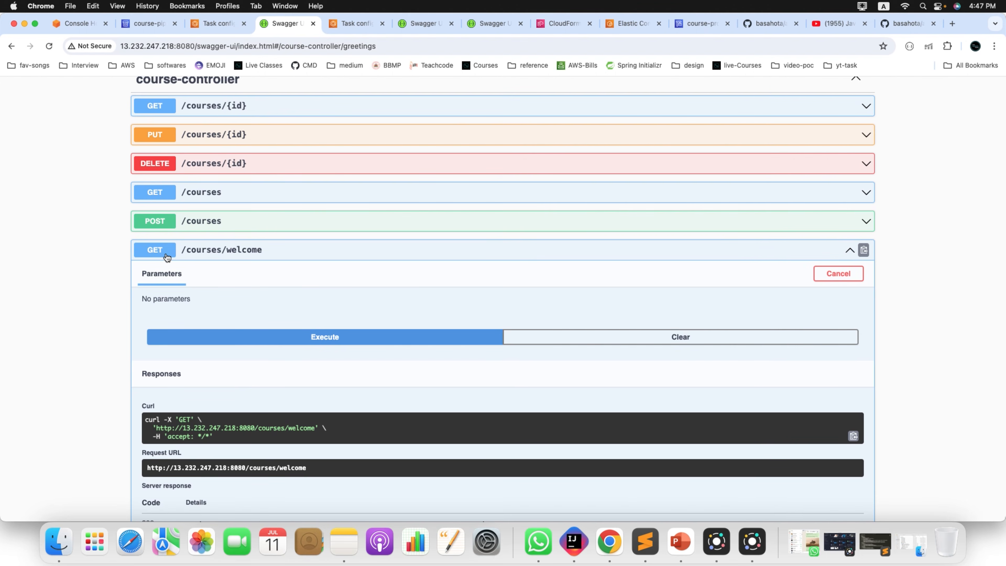
click(203, 254)
click(678, 550)
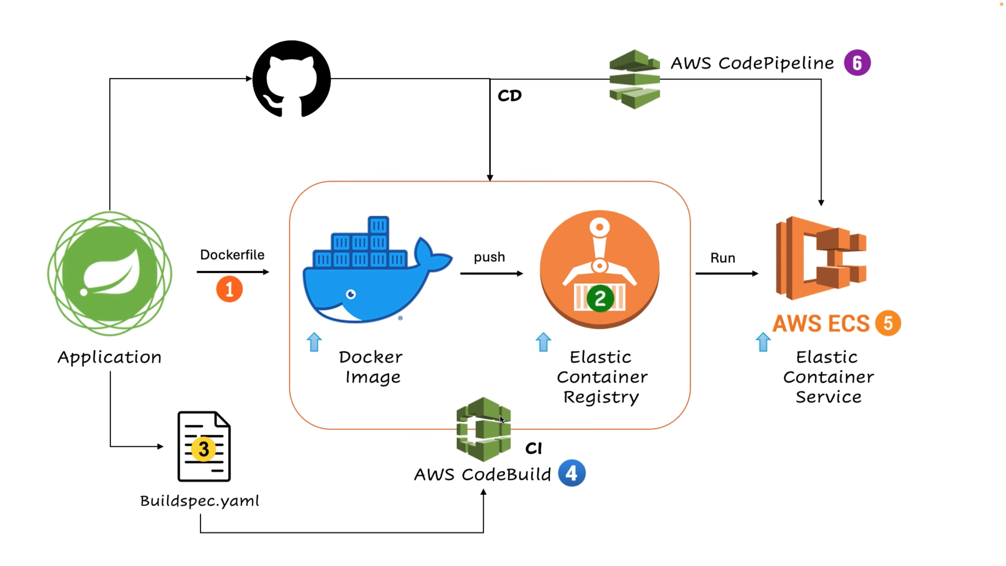